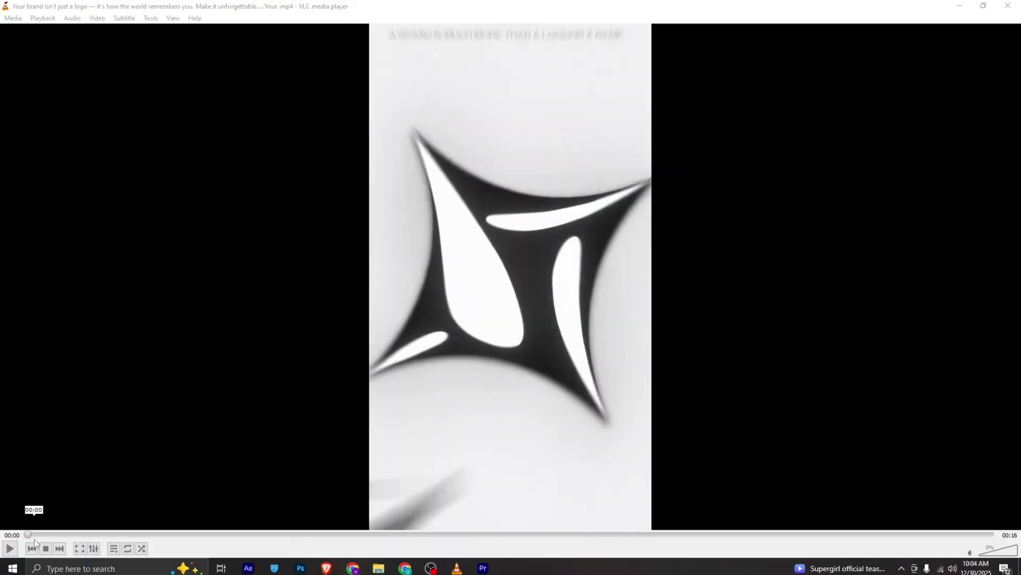
- Check the reference video's opening, switch to Premiere Pro and create a new color matte sized 1080 x 1920
{"action": "left_click_drag", "start_coordinate": [30, 533], "coordinate": [141, 535]}
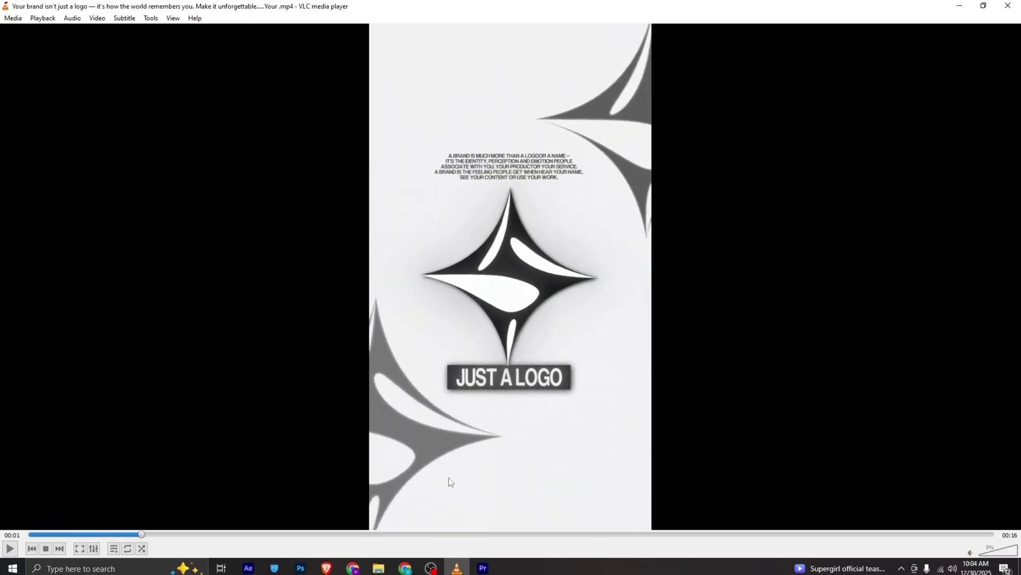
{"action": "left_click", "coordinate": [483, 568]}
{"action": "right_click", "coordinate": [333, 250]}
{"action": "mouse_move", "coordinate": [366, 302]}
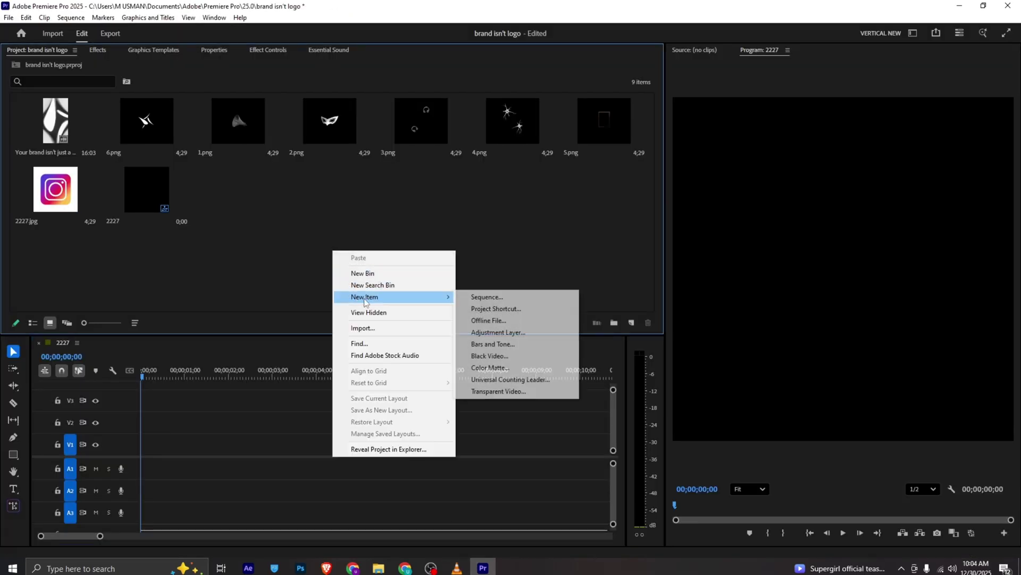
{"action": "left_click", "coordinate": [506, 368]}
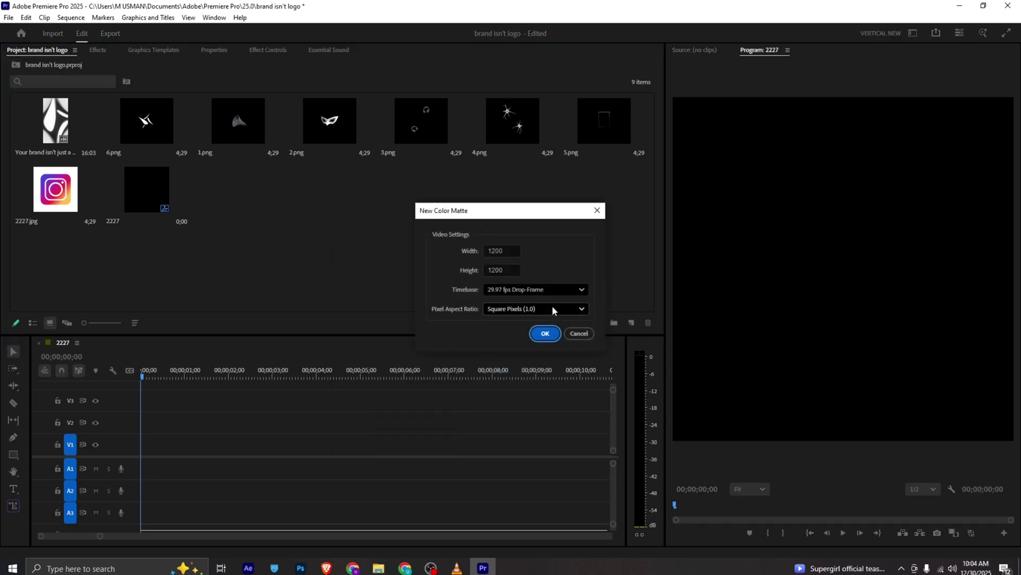
{"action": "left_click", "coordinate": [502, 251]}
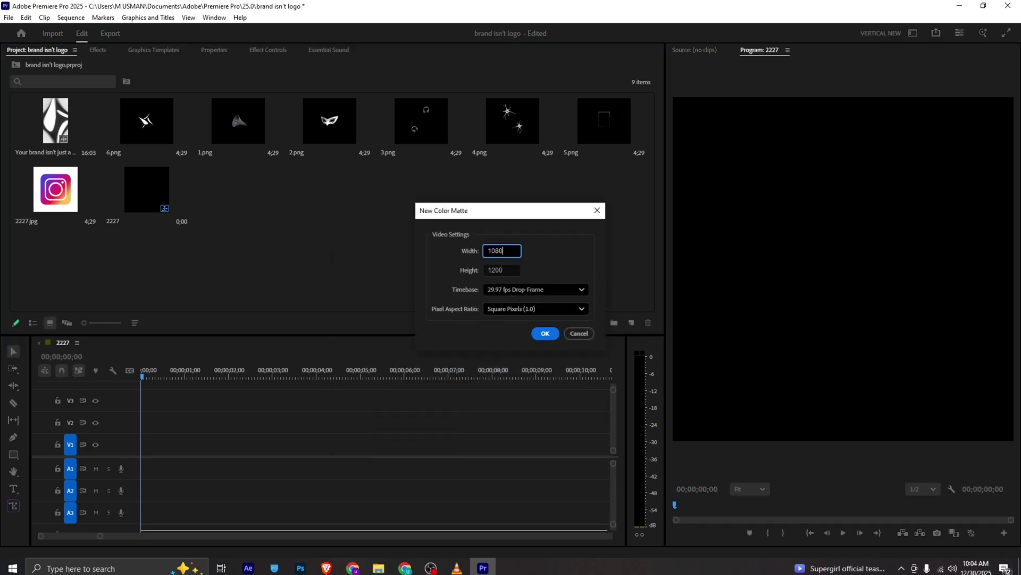
{"action": "left_click", "coordinate": [507, 269]}
{"action": "type", "text": "1920"}
{"action": "key", "text": "Return"}
- Make the new matte's colour white and name it bg
{"action": "left_click_drag", "start_coordinate": [415, 324], "coordinate": [340, 392]}
{"action": "left_click", "coordinate": [594, 365]}
{"action": "left_click", "coordinate": [594, 364]}
{"action": "type", "text": "bg"}
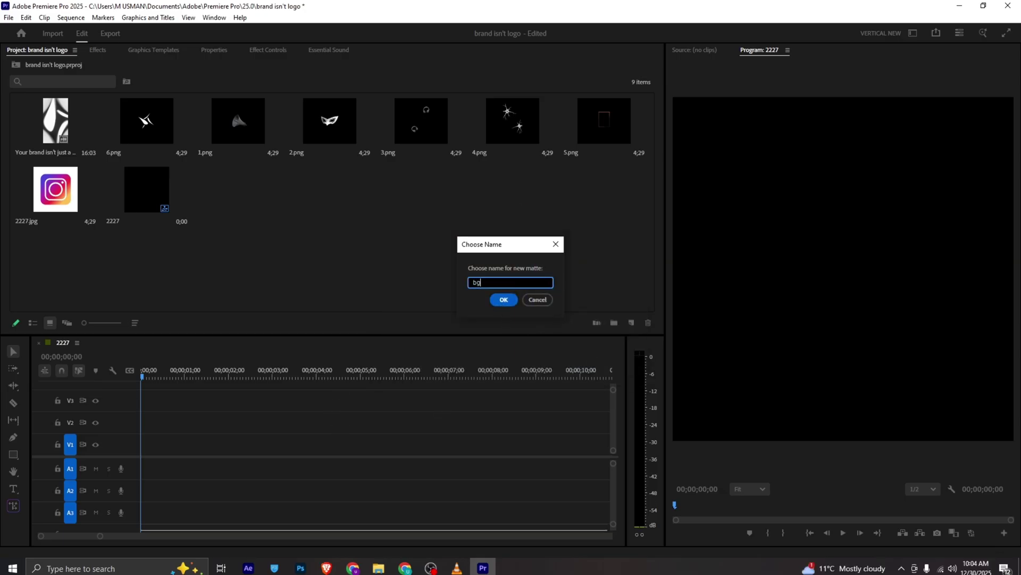
{"action": "key", "text": "Return"}
- Place the bg matte at the start of V1 and set the sequence frame size to 1080 x 1920
{"action": "left_click_drag", "start_coordinate": [172, 385], "coordinate": [143, 445]}
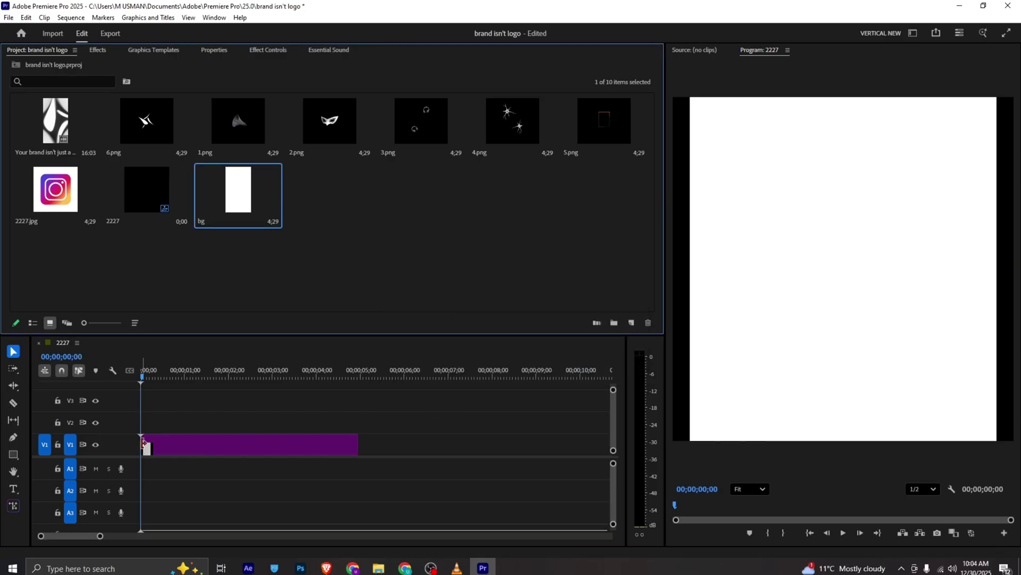
{"action": "left_click", "coordinate": [70, 17]}
{"action": "left_click", "coordinate": [75, 30]}
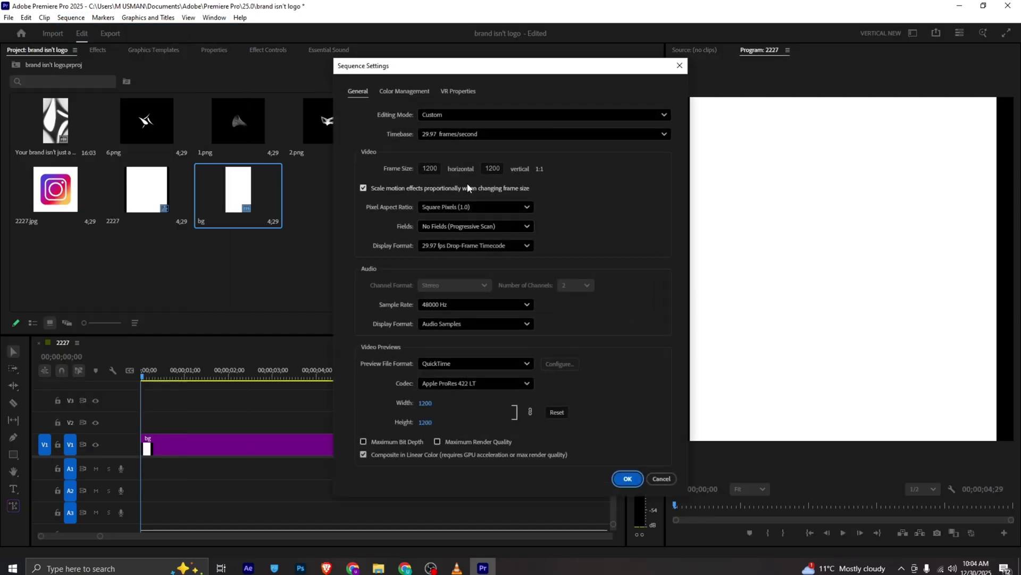
{"action": "left_click", "coordinate": [429, 167]}
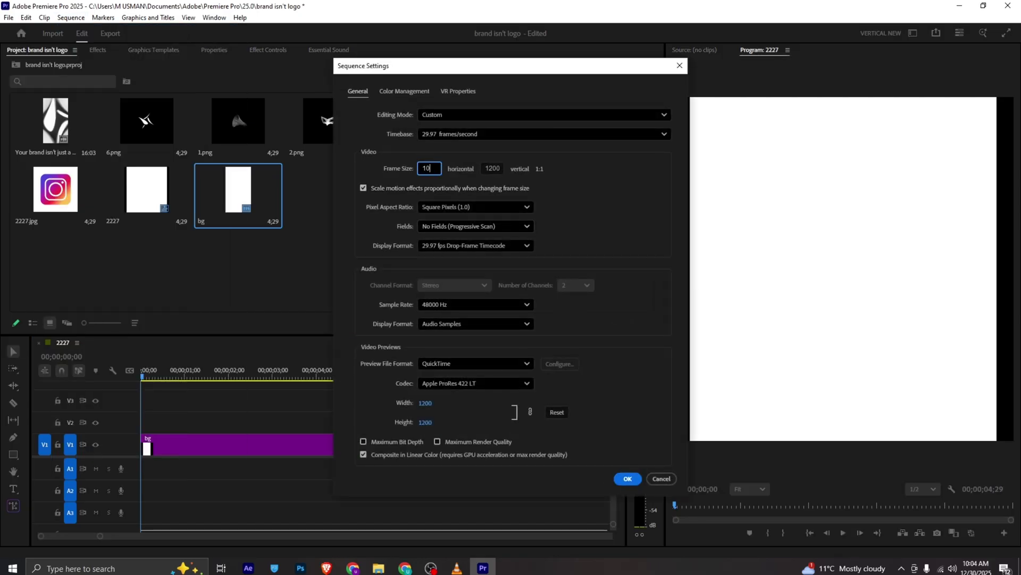
{"action": "left_click", "coordinate": [495, 167]}
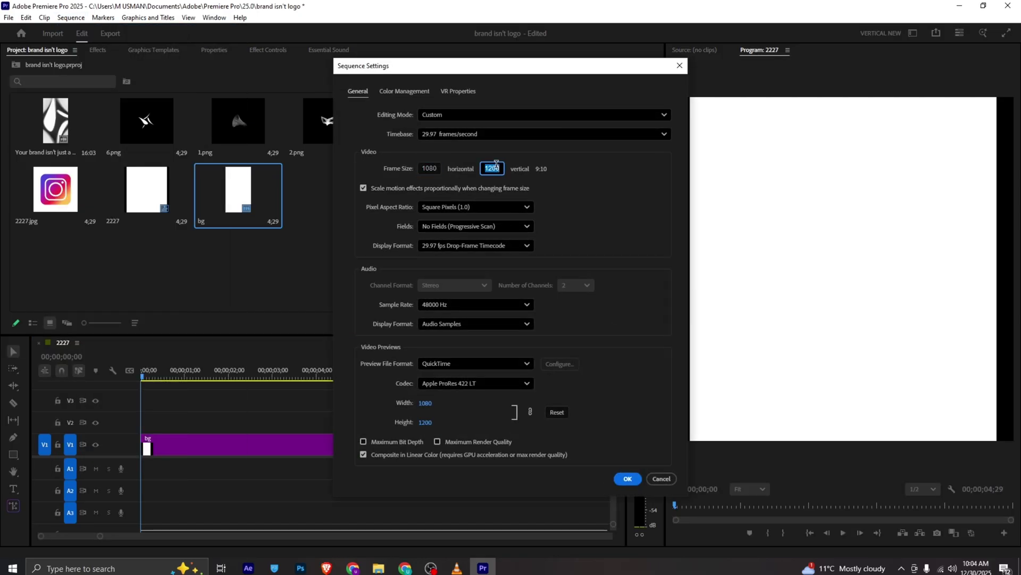
{"action": "type", "text": "1920"}
{"action": "key", "text": "Return"}
{"action": "key", "text": "Return"}
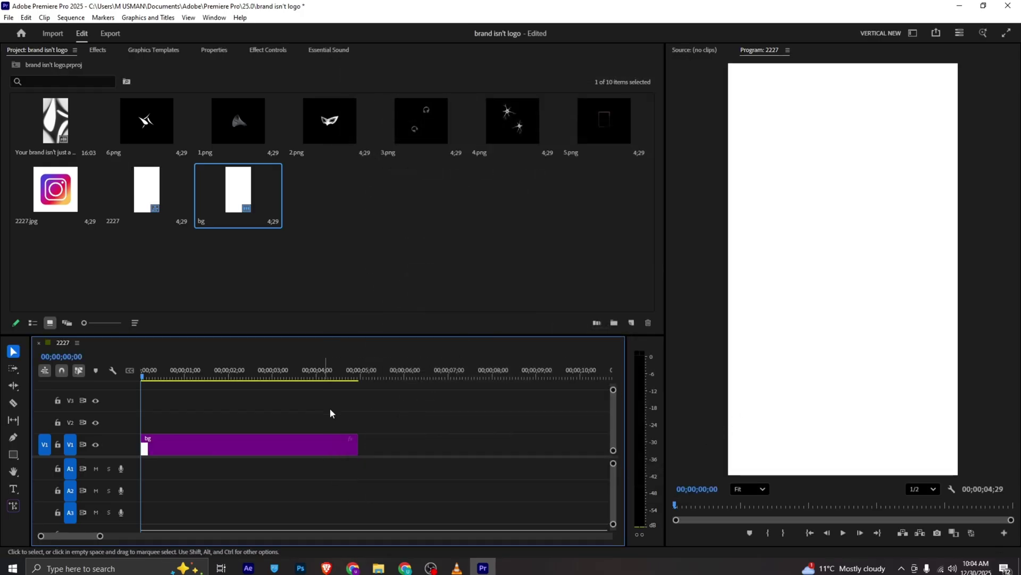
- Extend the bg clip to 00;00;09;25 and add 6.png on V2 at the start of the sequence
{"action": "left_click_drag", "start_coordinate": [358, 444], "coordinate": [572, 444]}
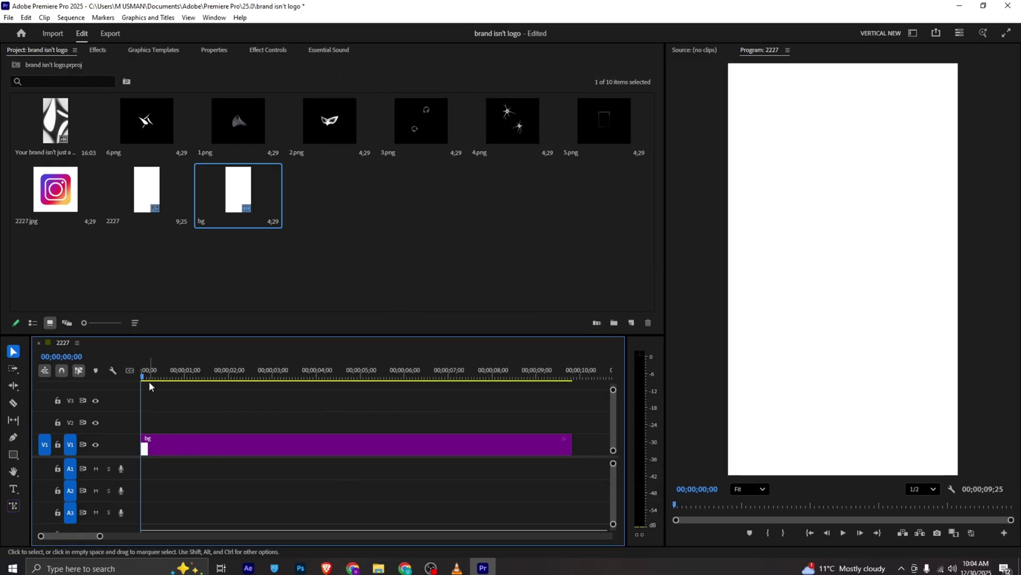
{"action": "left_click_drag", "start_coordinate": [144, 123], "coordinate": [200, 422]}
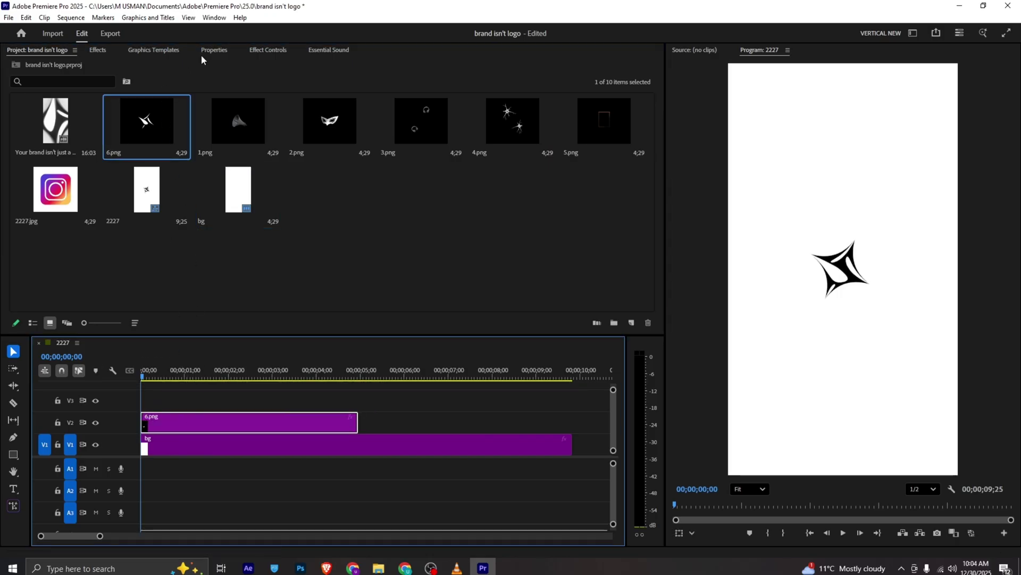
- Set the 6.png clip's scale to 295, its rotation to -28° and its horizontal position to 589
{"action": "left_click", "coordinate": [264, 52]}
{"action": "left_click_drag", "start_coordinate": [261, 52], "coordinate": [114, 54]}
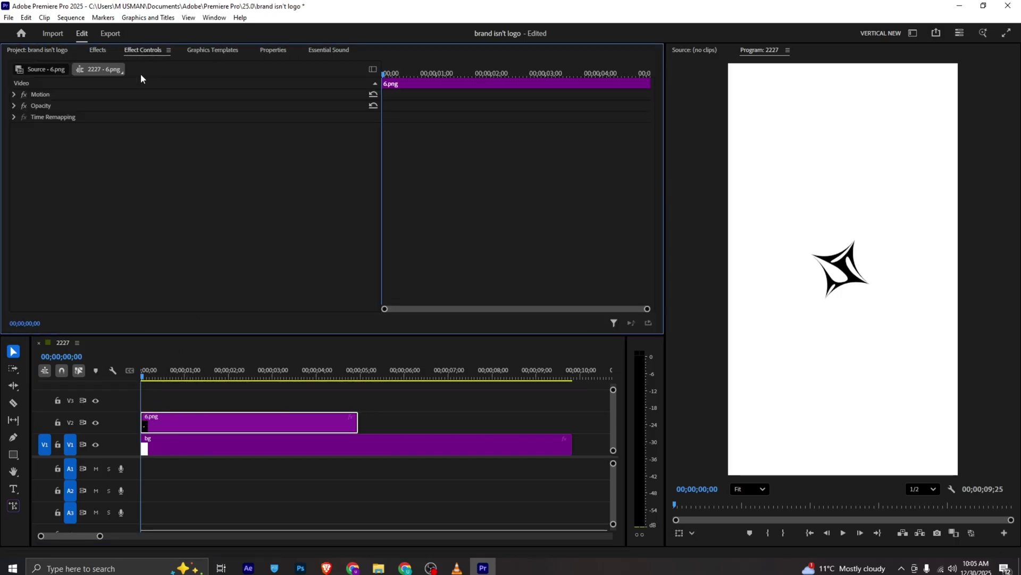
{"action": "left_click", "coordinate": [14, 94]}
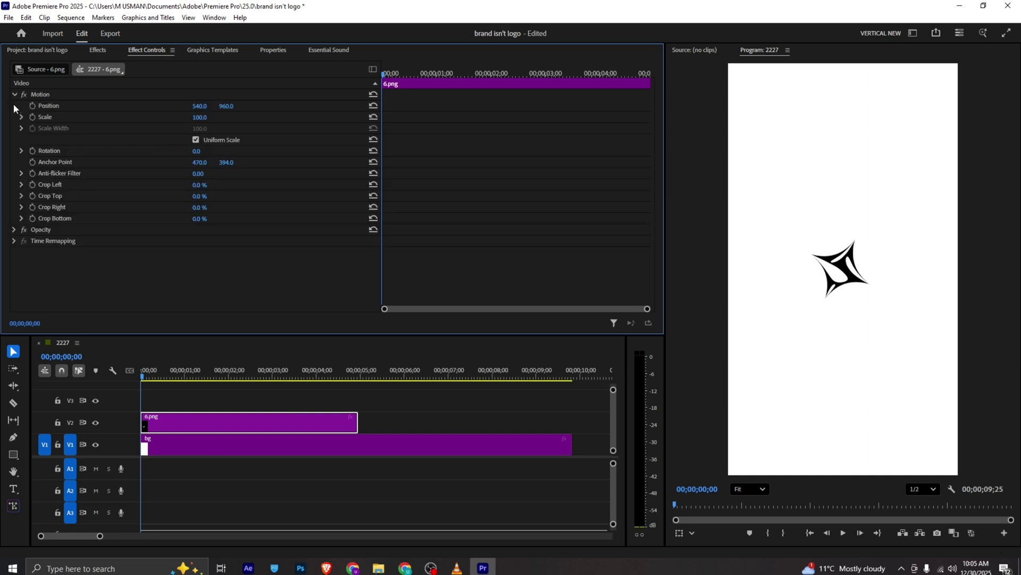
{"action": "left_click", "coordinate": [14, 230]}
{"action": "left_click_drag", "start_coordinate": [199, 121], "coordinate": [196, 156]}
{"action": "mouse_move", "coordinate": [199, 118]}
{"action": "left_mouse_down"}
{"action": "mouse_move", "coordinate": [215, 116]}
{"action": "mouse_move", "coordinate": [208, 106]}
{"action": "left_mouse_up"}
- Compare the star with the reference video, reduce its scale to 248 and extend its clip to the bg clip's end
{"action": "key", "text": "alt+Tab"}
{"action": "key", "text": "alt+Tab"}
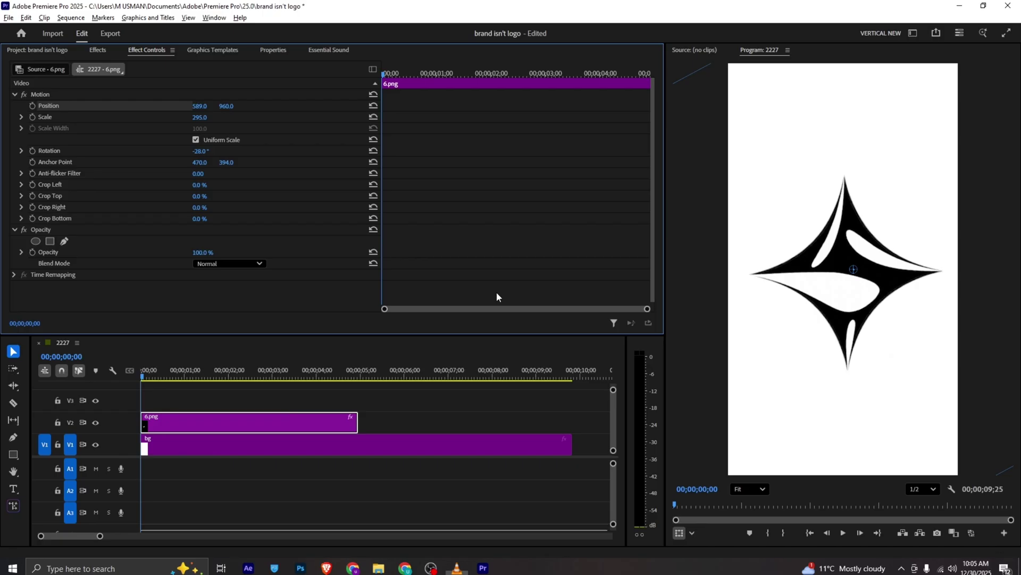
{"action": "key", "text": "alt+Tab"}
{"action": "key", "text": "alt+Tab"}
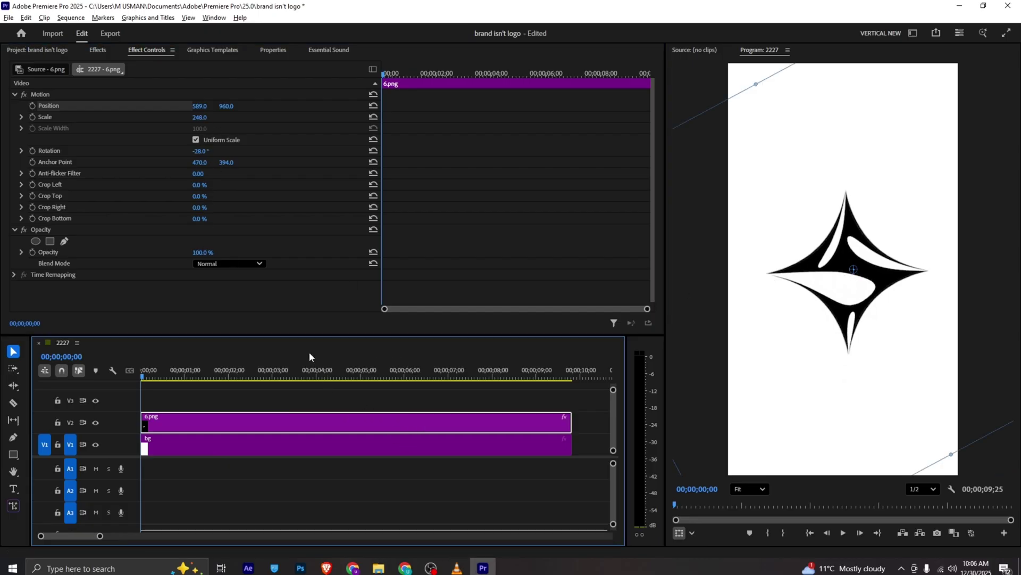
- Move the star's anchor point to about 456.2, 399.2, then keyframe its rotation from -28° at the start to 1x0.0° at 00;00;04;21 and save
{"action": "left_click", "coordinate": [66, 166]}
{"action": "left_click_drag", "start_coordinate": [854, 274], "coordinate": [851, 276]}
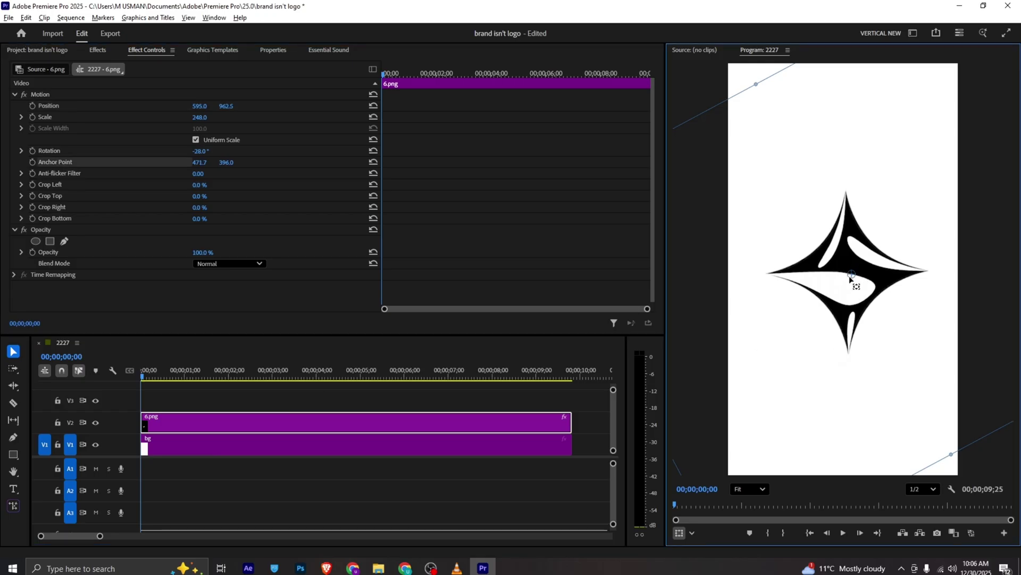
{"action": "left_click", "coordinate": [35, 154]}
{"action": "left_click_drag", "start_coordinate": [433, 76], "coordinate": [510, 75]}
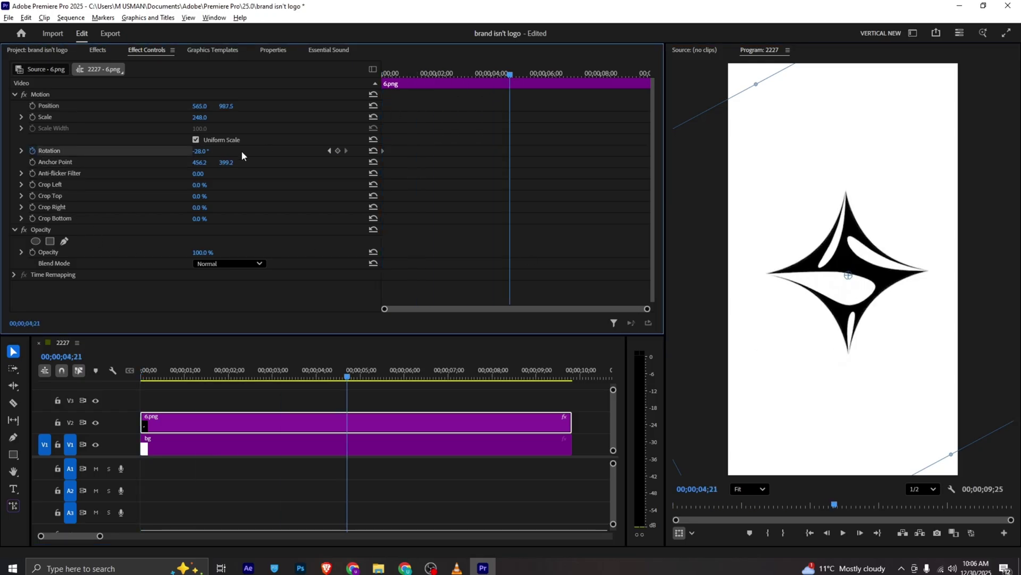
{"action": "left_click", "coordinate": [202, 151]}
{"action": "type", "text": "1x"}
{"action": "key", "text": "Return"}
{"action": "key", "text": "ctrl+s"}
- Preview the star's rotation, move the end keyframe to about 00;00;07;12, smooth the keyframe interpolation and save
{"action": "left_click_drag", "start_coordinate": [508, 75], "coordinate": [359, 94]}
{"action": "key", "text": "space"}
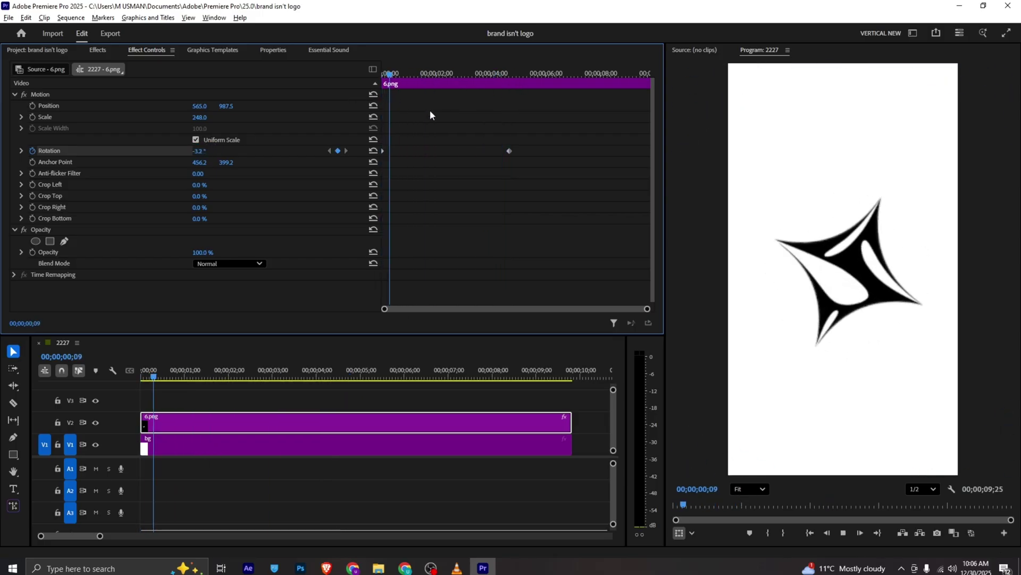
{"action": "left_click_drag", "start_coordinate": [513, 150], "coordinate": [583, 152]}
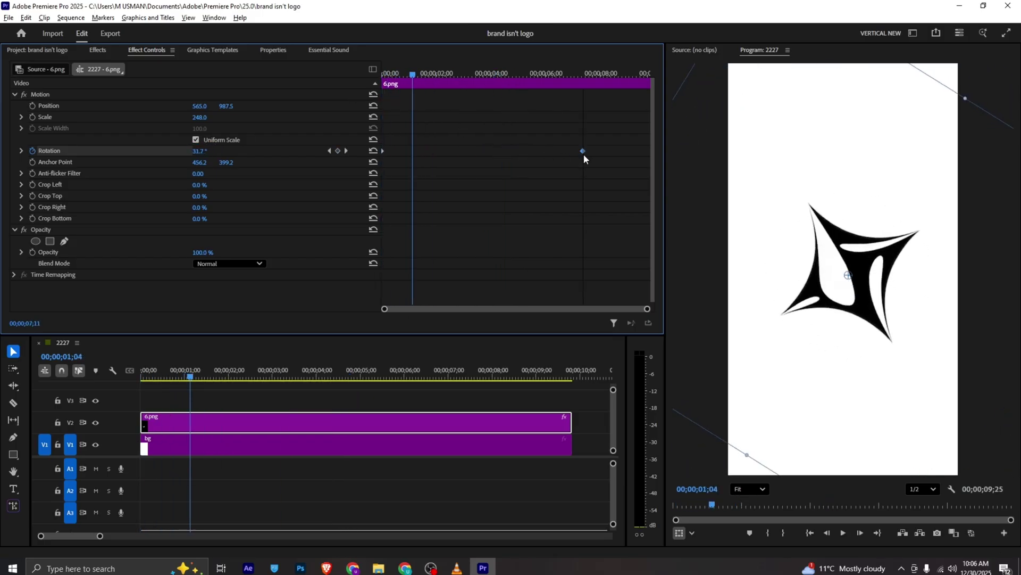
{"action": "right_click", "coordinate": [583, 151]}
{"action": "left_click", "coordinate": [614, 284]}
{"action": "key", "text": "ctrl+s"}
- Duplicate the 6.png clip onto V3 and move the copy to the frame's upper-right corner, checking the reference video
{"action": "left_click", "coordinate": [228, 429]}
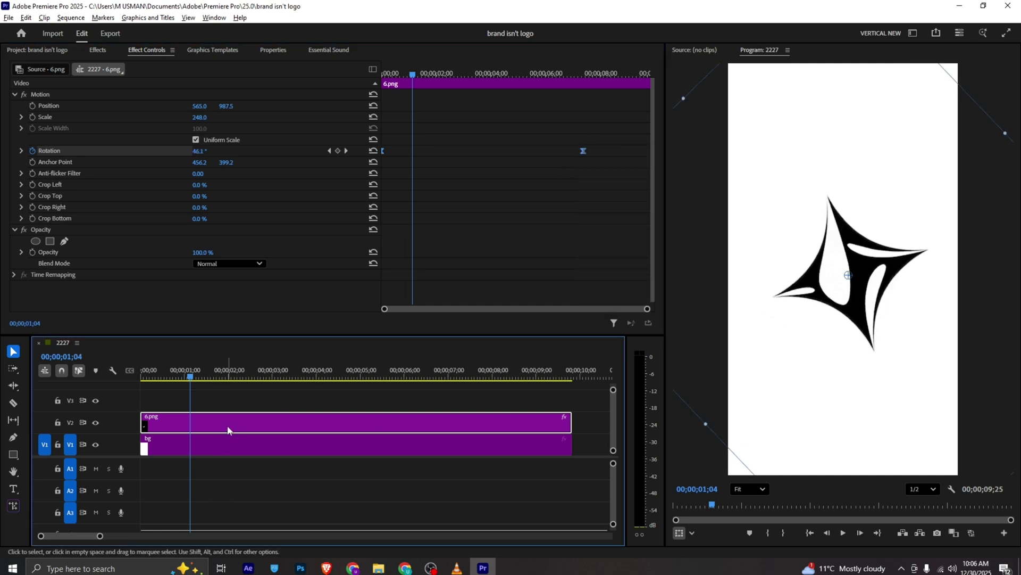
{"action": "left_click_drag", "start_coordinate": [226, 426], "coordinate": [228, 410]}
{"action": "left_click_drag", "start_coordinate": [848, 291], "coordinate": [953, 99]}
{"action": "key", "text": "alt+Tab"}
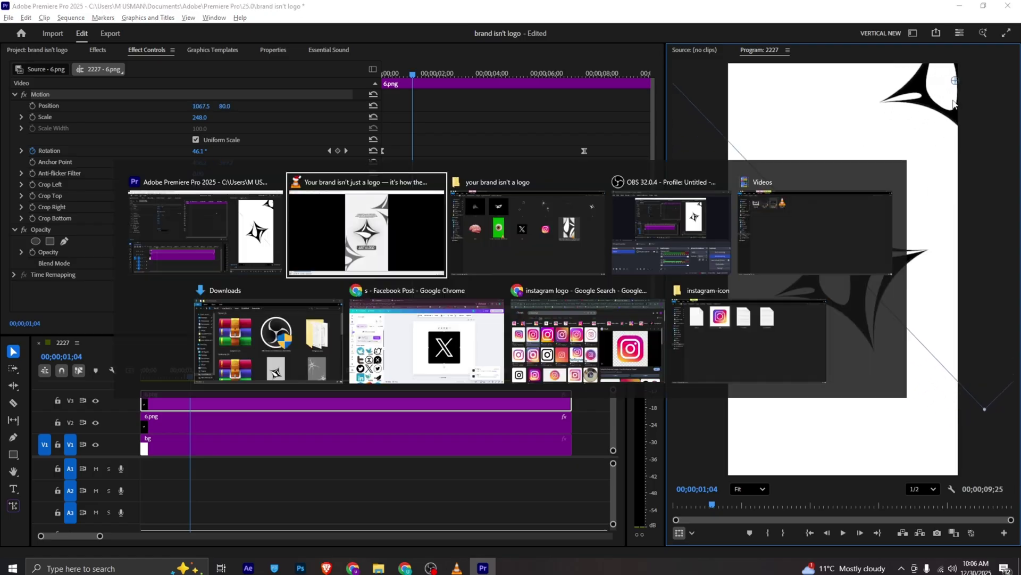
{"action": "key", "text": "alt+Tab"}
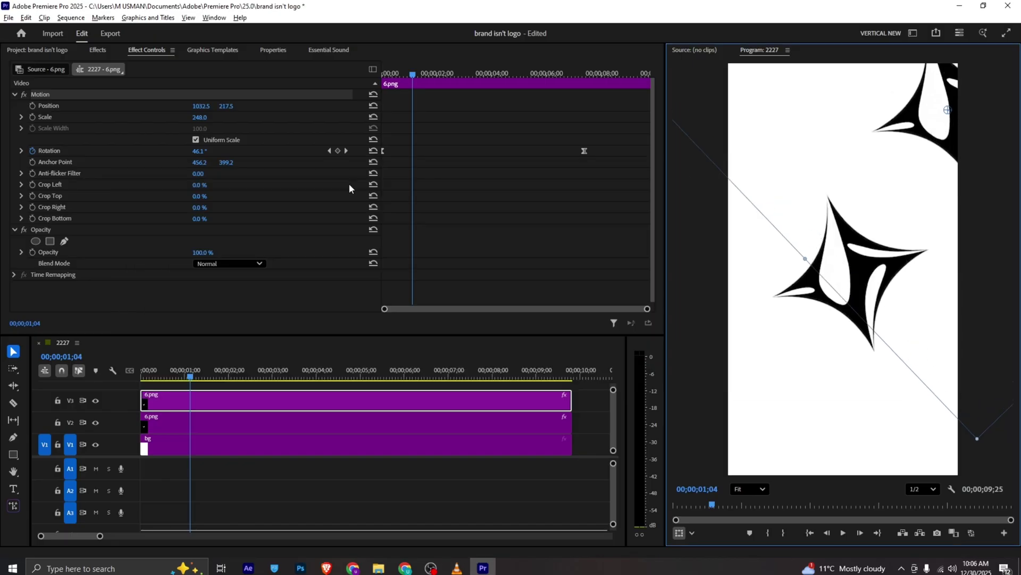
- Scale the V3 star to 274 and reposition it at 1010, 295 to match the reference video
{"action": "left_click", "coordinate": [208, 115]}
{"action": "left_click_drag", "start_coordinate": [200, 116], "coordinate": [213, 116]}
{"action": "left_click_drag", "start_coordinate": [842, 154], "coordinate": [821, 169]}
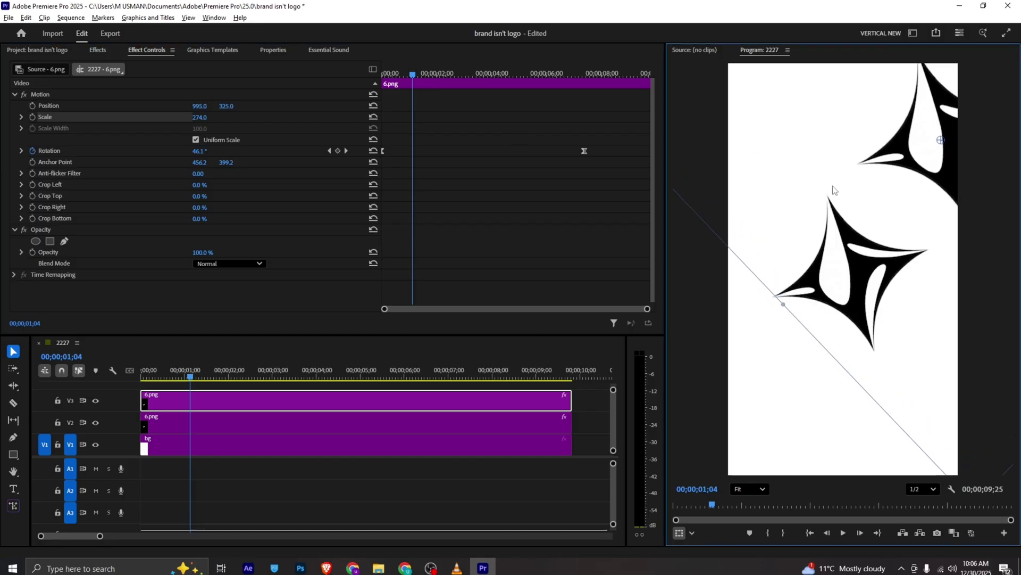
{"action": "key", "text": "alt+Tab"}
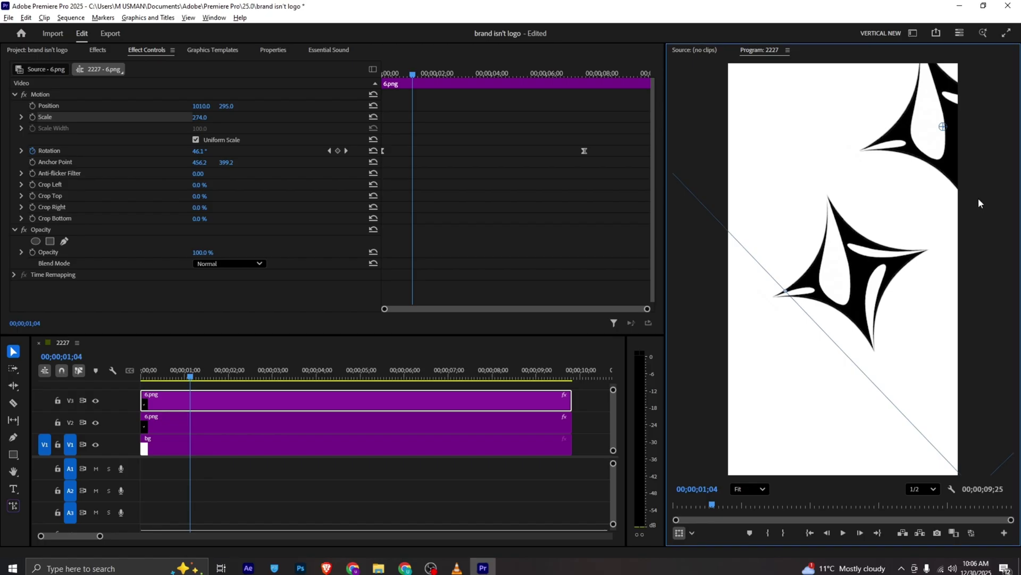
- Change the V3 star's end rotation keyframe to 334° and set its vertical position to 301
{"action": "left_click_drag", "start_coordinate": [391, 74], "coordinate": [586, 94]}
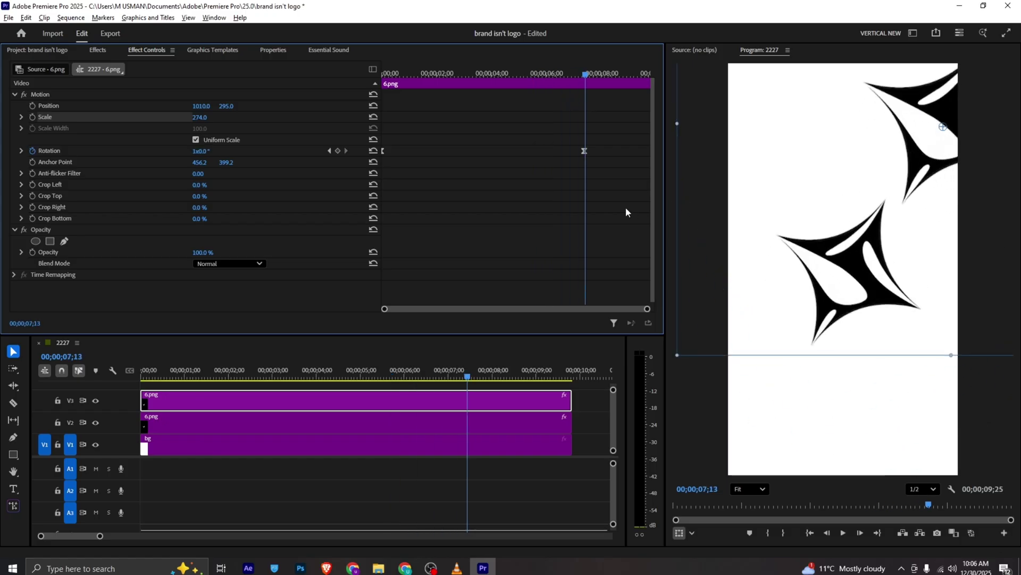
{"action": "key", "text": "Left"}
{"action": "left_click_drag", "start_coordinate": [201, 152], "coordinate": [187, 152]}
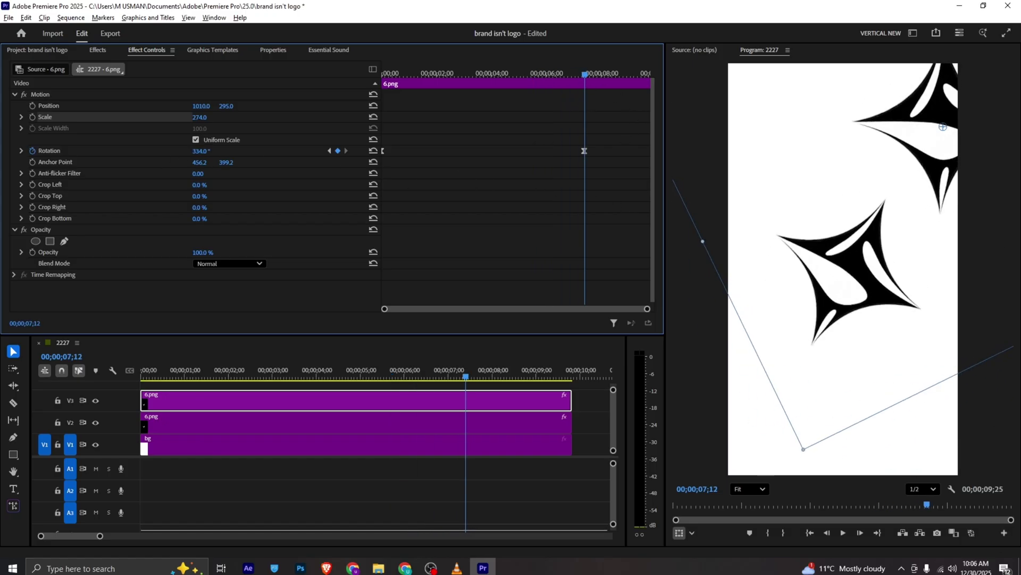
{"action": "left_click_drag", "start_coordinate": [228, 110], "coordinate": [227, 105]}
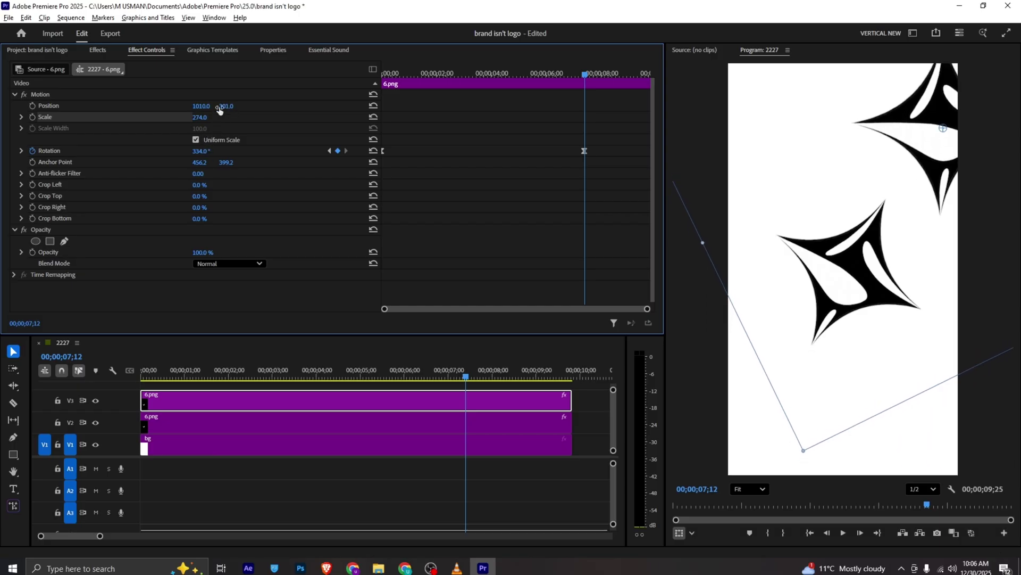
- Set the V3 star's opacity to 50%
{"action": "left_click", "coordinate": [206, 252]}
{"action": "type", "text": "50"}
{"action": "key", "text": "Return"}
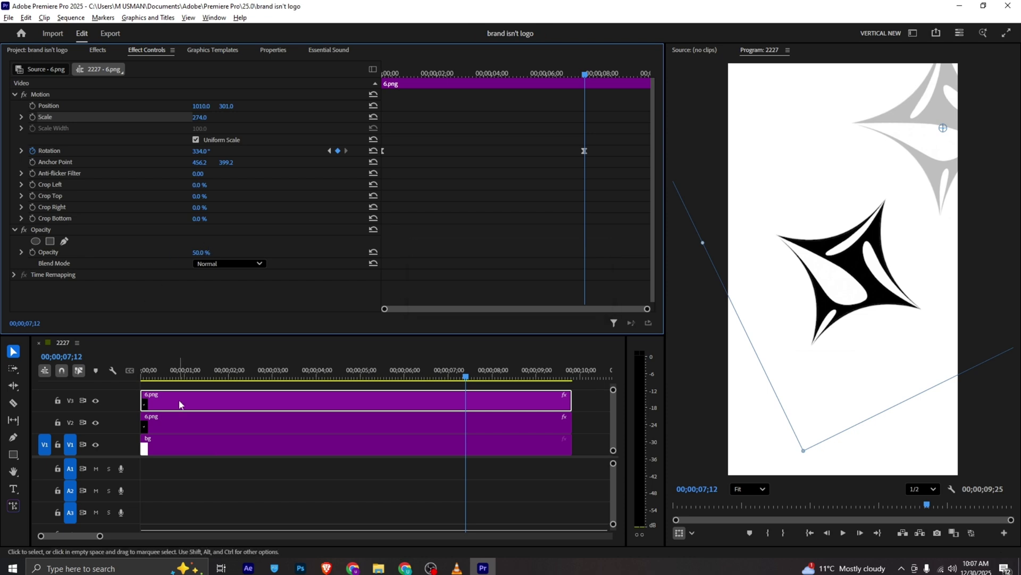
- Duplicate the half-transparent star onto V4 and move the copy to the frame's lower-left corner at 5, 1691
{"action": "left_click_drag", "start_coordinate": [180, 402], "coordinate": [185, 386], "text": "alt"}
{"action": "left_click_drag", "start_coordinate": [914, 190], "coordinate": [700, 488]}
{"action": "left_click", "coordinate": [395, 491]}
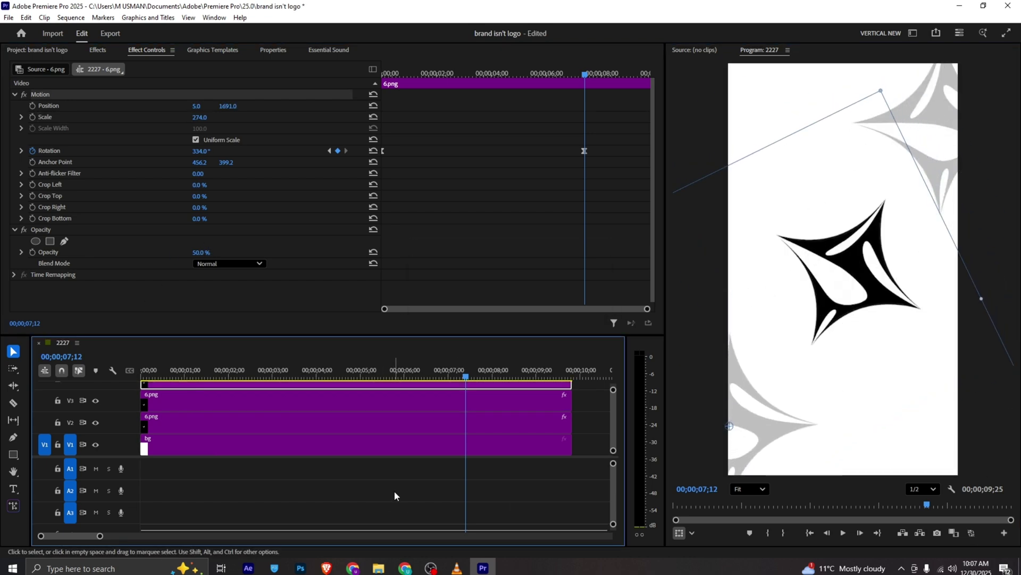
{"action": "left_click_drag", "start_coordinate": [614, 390], "coordinate": [612, 387]}
{"action": "left_click_drag", "start_coordinate": [465, 334], "coordinate": [465, 253]}
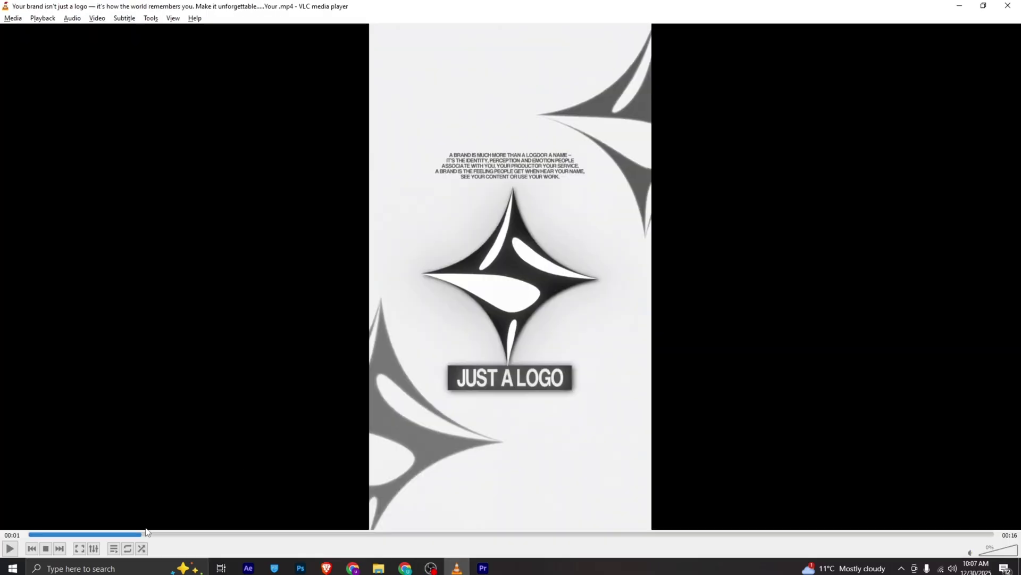
- Review the reference's opening text animation, then open and dock Premiere Composer in Premiere Pro and show its Starter Pack
{"action": "left_click_drag", "start_coordinate": [147, 533], "coordinate": [72, 539]}
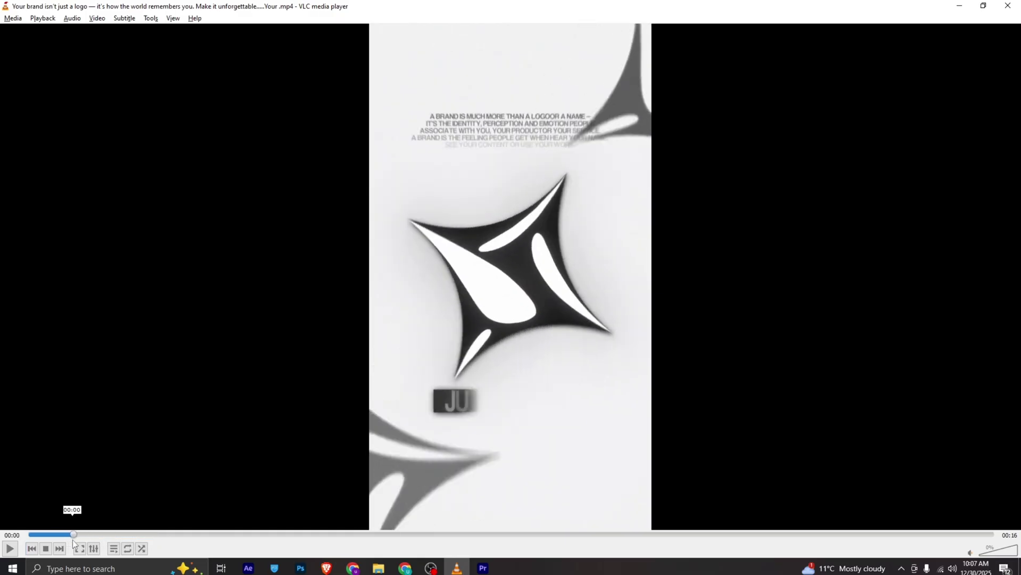
{"action": "left_click", "coordinate": [483, 568]}
{"action": "left_click", "coordinate": [215, 17]}
{"action": "mouse_move", "coordinate": [319, 55]}
{"action": "left_click", "coordinate": [382, 84]}
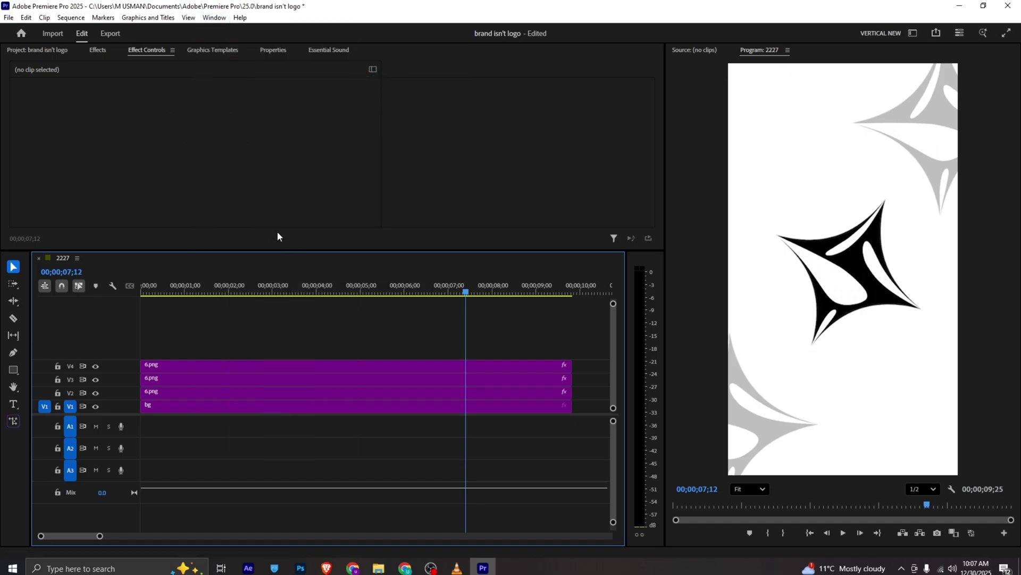
{"action": "left_click_drag", "start_coordinate": [91, 77], "coordinate": [94, 72]}
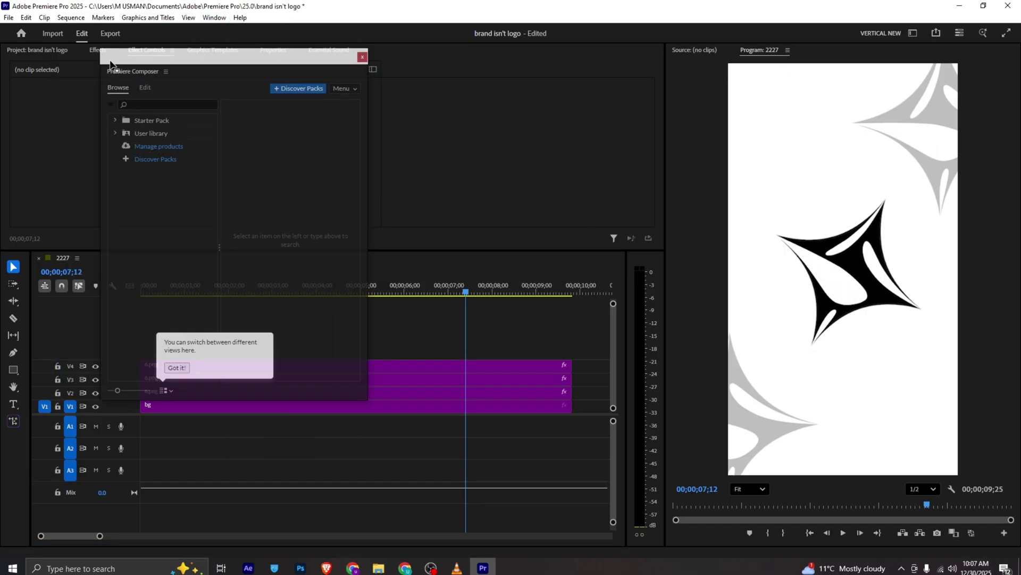
{"action": "left_click", "coordinate": [22, 99]}
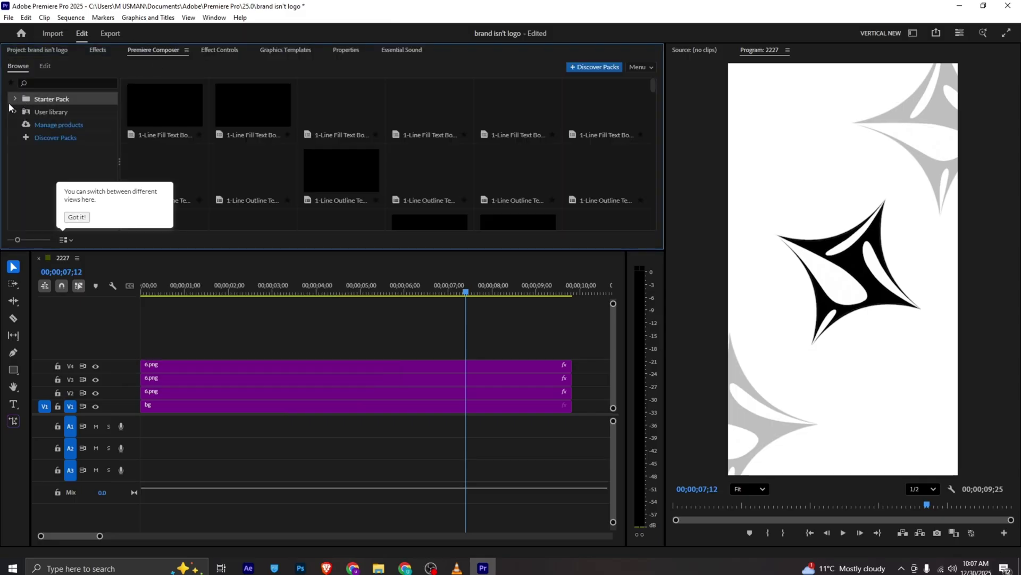
- Add a Fade Characters text preset from the Starter Pack to V5 at the sequence start and preview it around 00;00;01;06
{"action": "left_click", "coordinate": [15, 99]}
{"action": "left_click", "coordinate": [39, 125]}
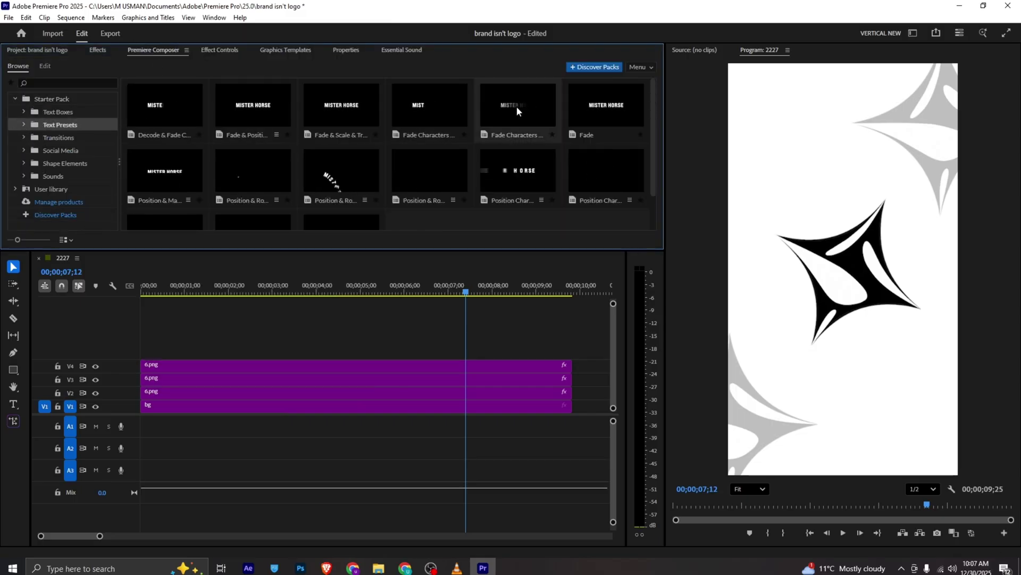
{"action": "left_click_drag", "start_coordinate": [511, 135], "coordinate": [213, 332]}
{"action": "left_click_drag", "start_coordinate": [144, 356], "coordinate": [143, 351]}
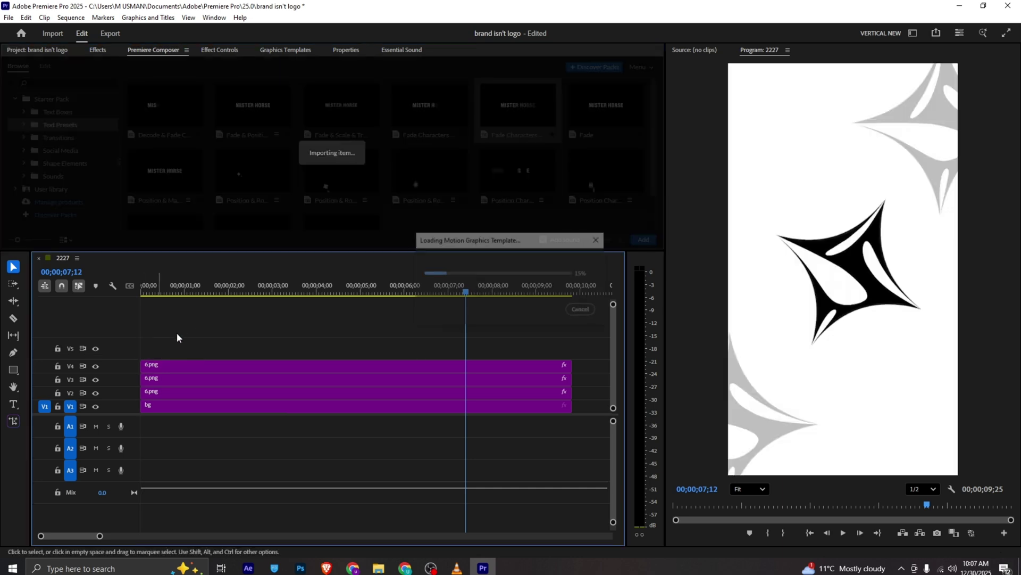
{"action": "left_click_drag", "start_coordinate": [184, 287], "coordinate": [193, 282]}
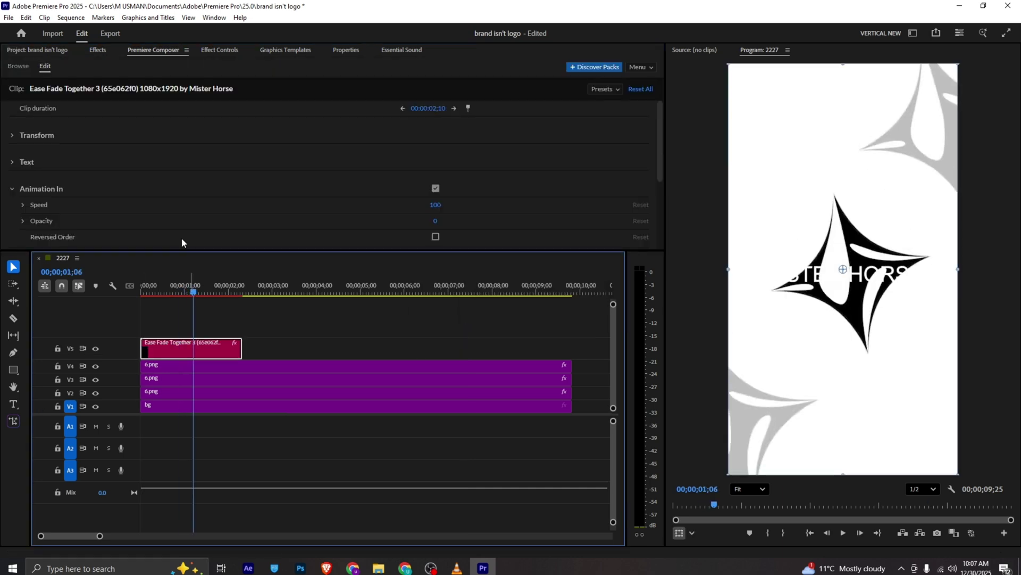
- Set the preset text's fill colour to black (000000)
{"action": "left_click_drag", "start_coordinate": [343, 51], "coordinate": [212, 63]}
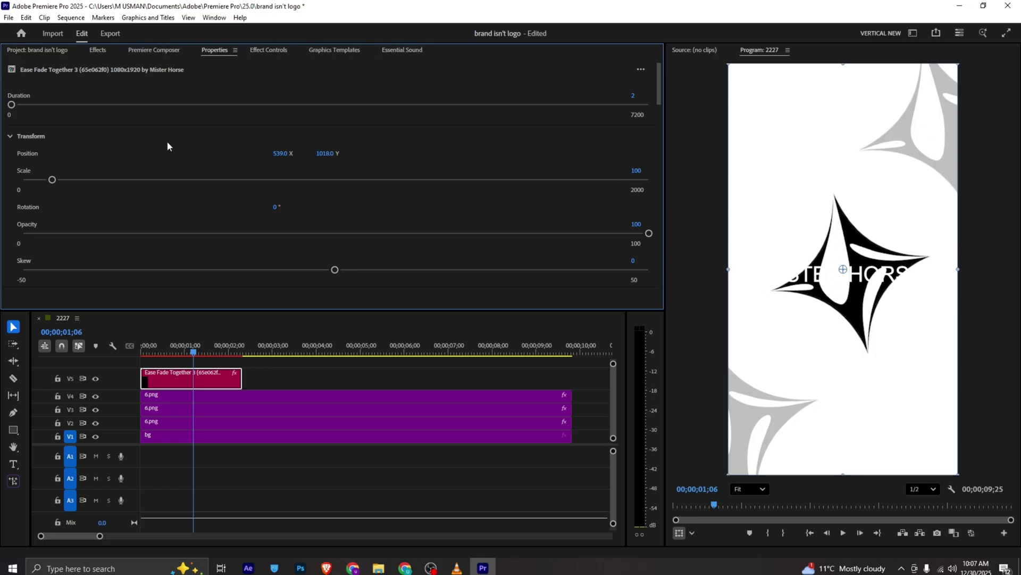
{"action": "scroll", "coordinate": [166, 149], "scroll_direction": "down", "scroll_amount": 10}
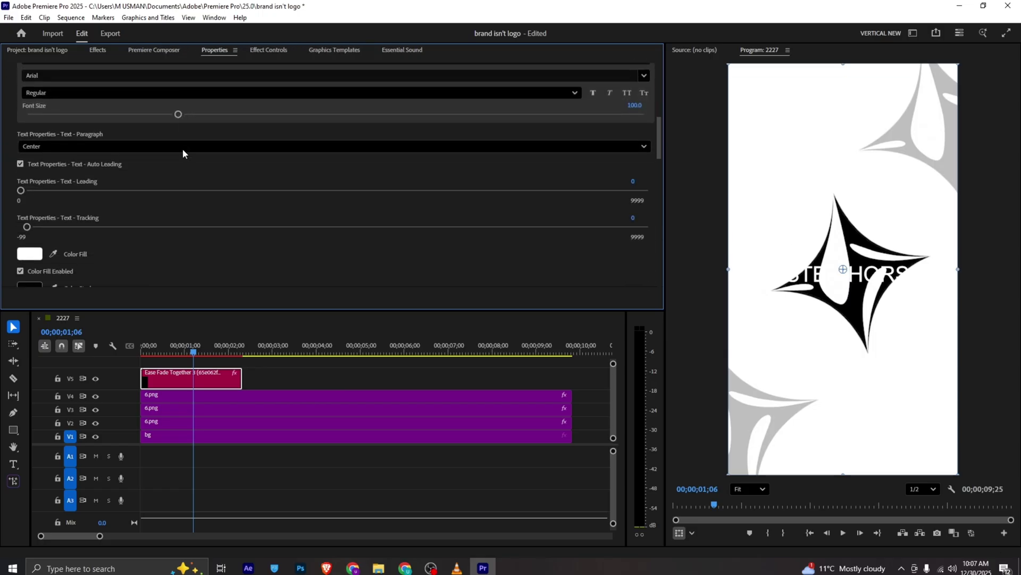
{"action": "left_click", "coordinate": [30, 253]}
{"action": "left_click", "coordinate": [383, 204]}
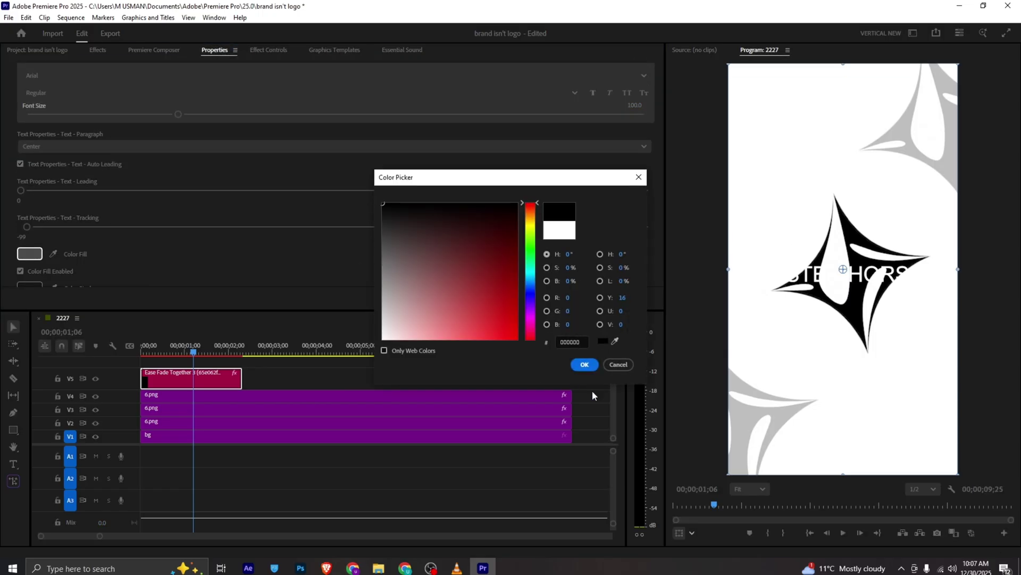
{"action": "left_click", "coordinate": [584, 365]}
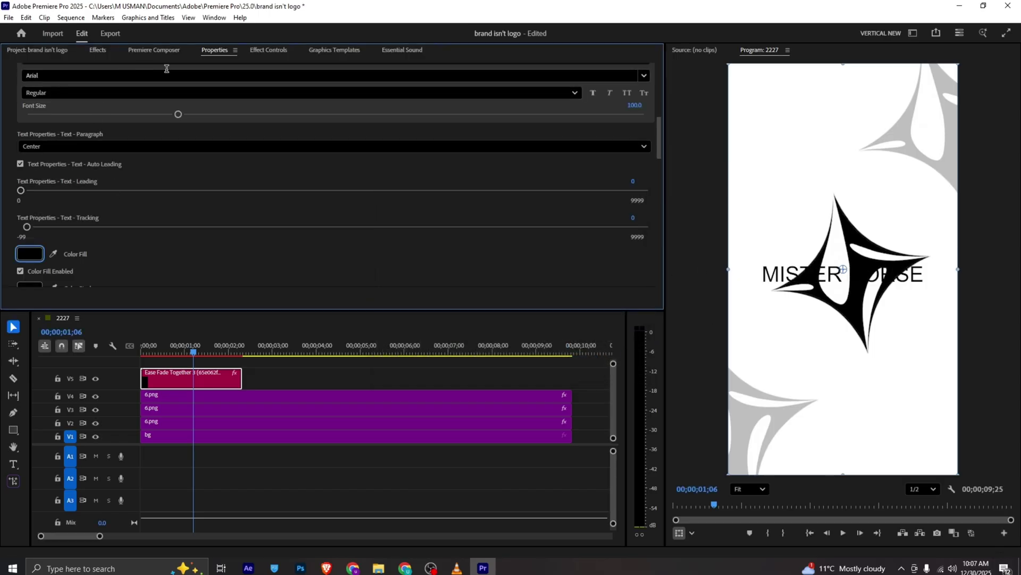
- Lower the text clip in the frame by setting its vertical position to 1319
{"action": "scroll", "coordinate": [232, 269], "scroll_direction": "down", "scroll_amount": 10}
{"action": "scroll", "coordinate": [232, 273], "scroll_direction": "down", "scroll_amount": 4}
{"action": "left_click_drag", "start_coordinate": [321, 113], "coordinate": [374, 0]}
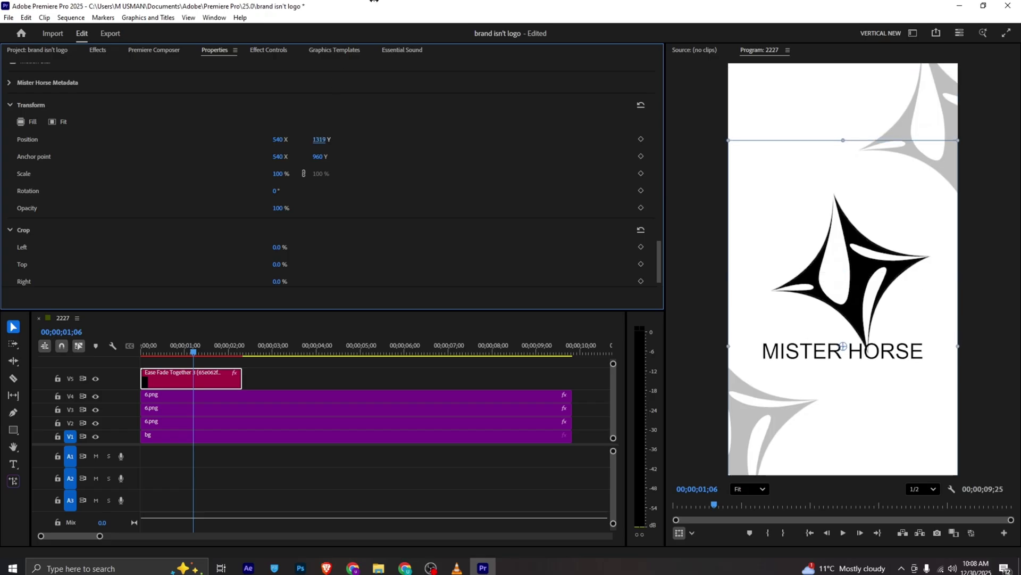
- Check the reference video's wording and replace the placeholder text with "just a logo"
{"action": "scroll", "coordinate": [180, 107], "scroll_direction": "up", "scroll_amount": 8}
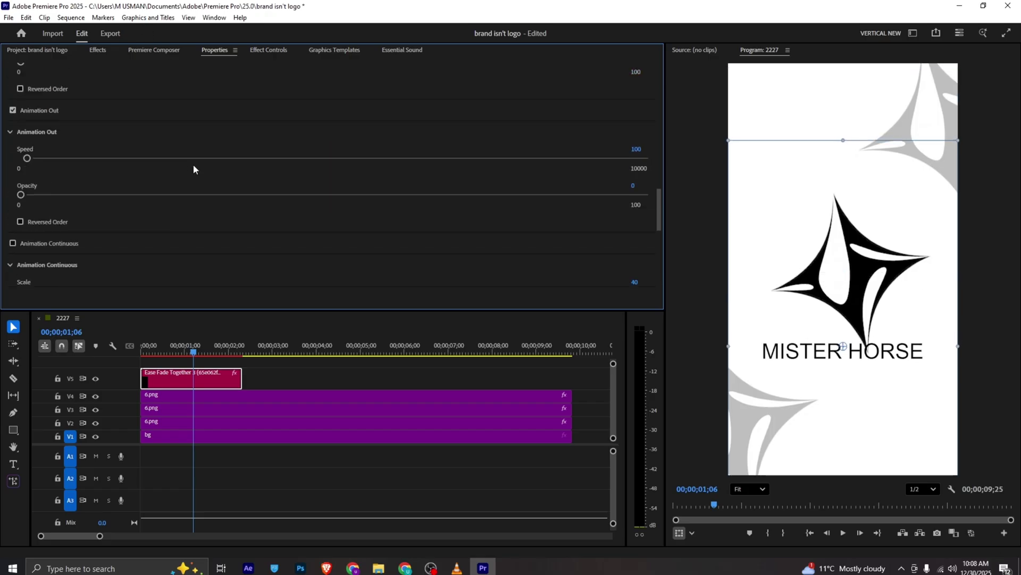
{"action": "scroll", "coordinate": [193, 169], "scroll_direction": "up", "scroll_amount": 6}
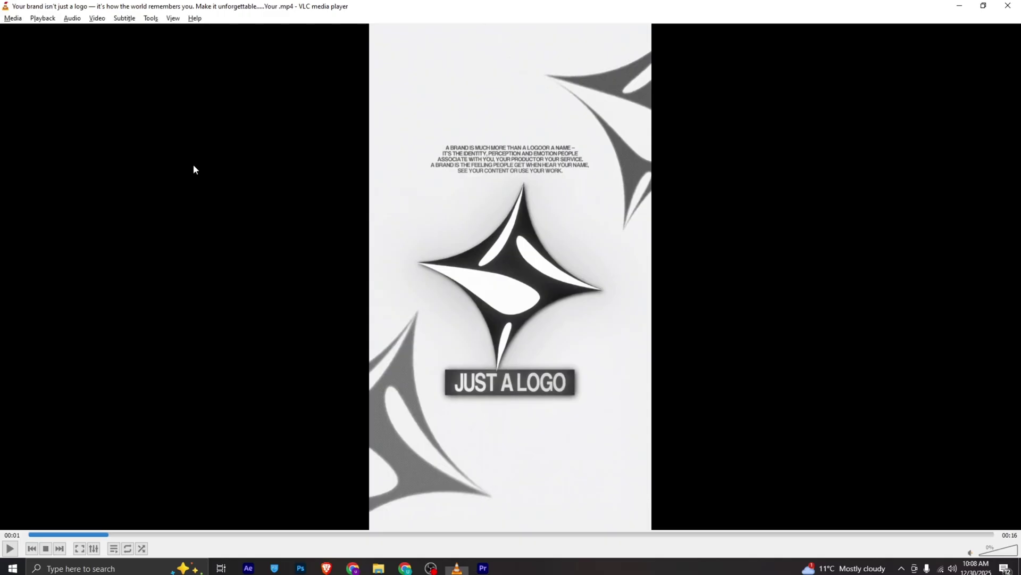
{"action": "key", "text": "alt+Tab"}
{"action": "key", "text": "alt+Tab"}
{"action": "double_click", "coordinate": [125, 239]}
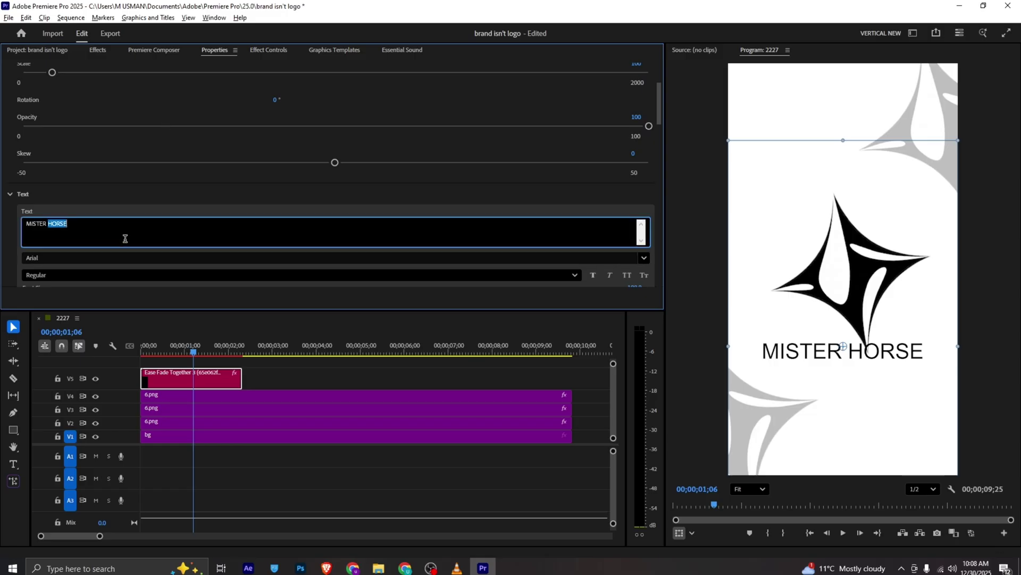
{"action": "type", "text": "just a logo"}
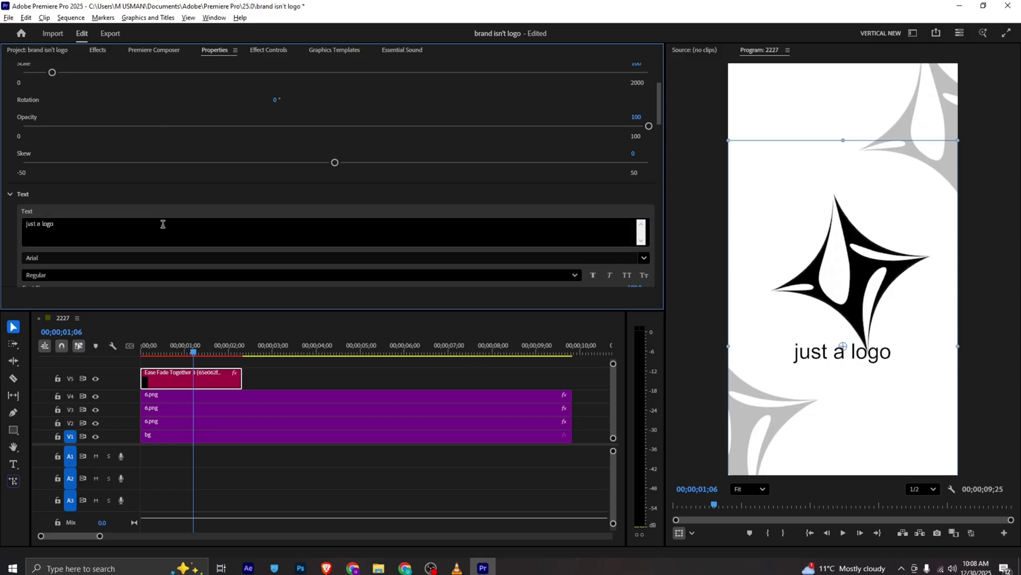
- Set the text's font to Arial Bold
{"action": "scroll", "coordinate": [56, 228], "scroll_direction": "down", "scroll_amount": 1}
{"action": "left_click", "coordinate": [90, 238]}
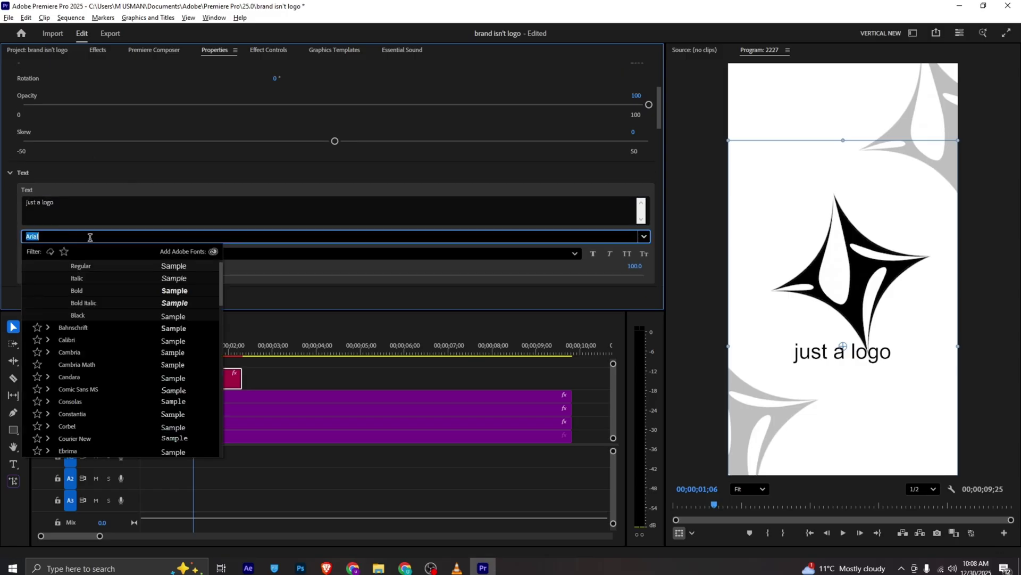
{"action": "left_click", "coordinate": [173, 292]}
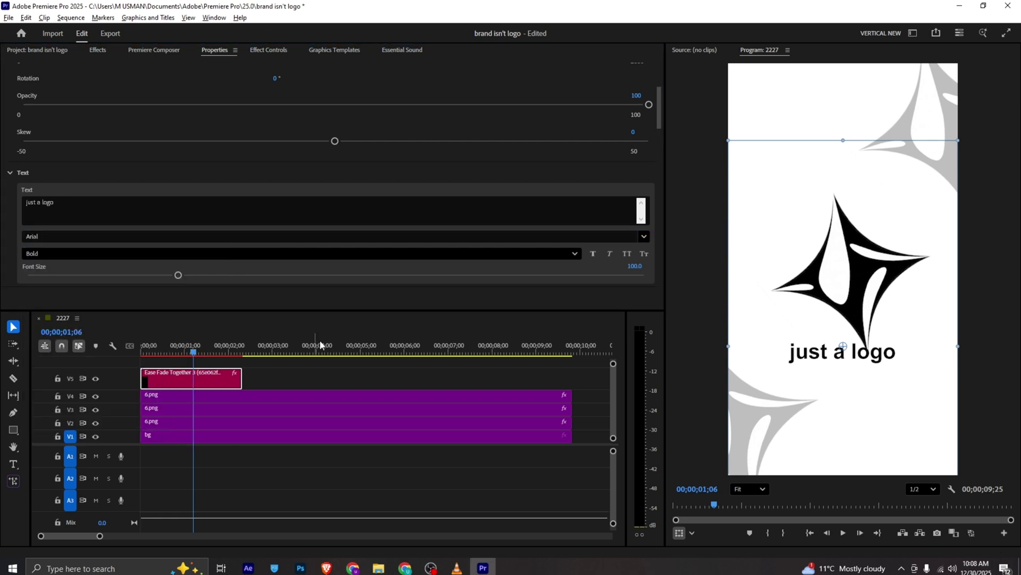
- Move the text just below the central star and turn on faux bold for it
{"action": "left_click_drag", "start_coordinate": [840, 369], "coordinate": [849, 384]}
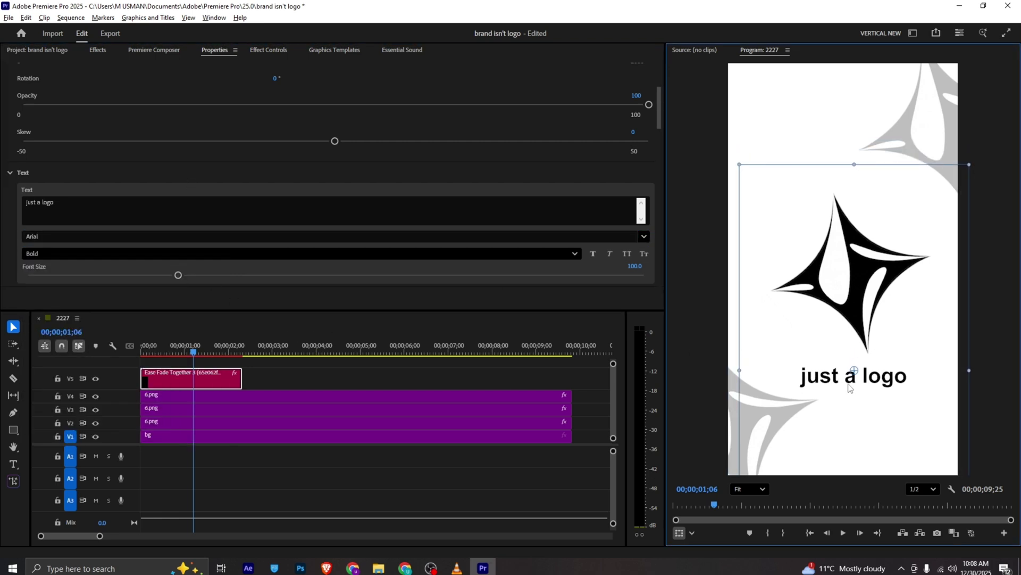
{"action": "key", "text": "Tab"}
{"action": "key", "text": "alt"}
{"action": "left_click", "coordinate": [593, 254]}
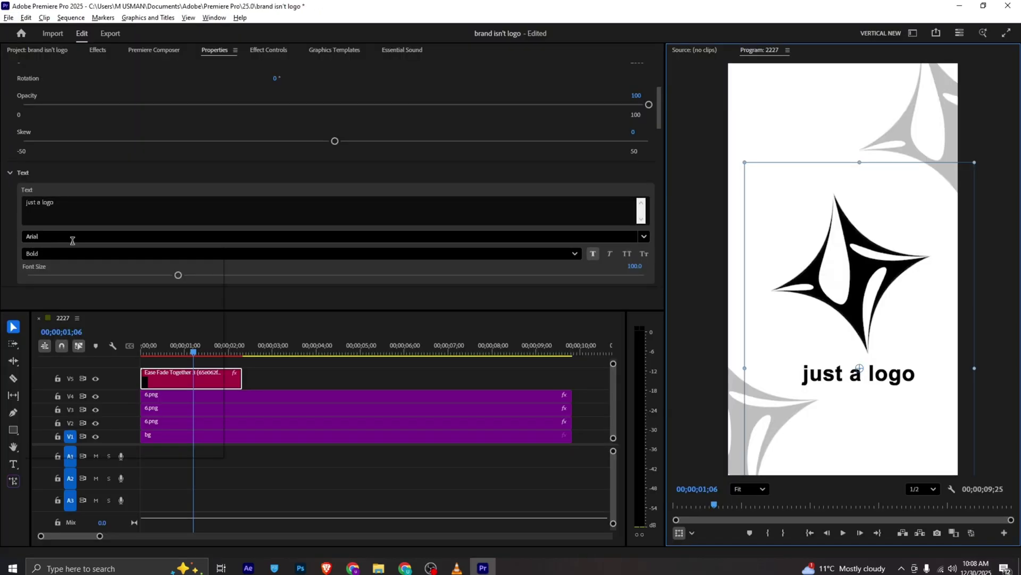
- Change the text's font to Impact and rewrite it in capitals as "JUST A LOGO"
{"action": "left_click", "coordinate": [71, 236]}
{"action": "left_click_drag", "start_coordinate": [221, 287], "coordinate": [205, 324]}
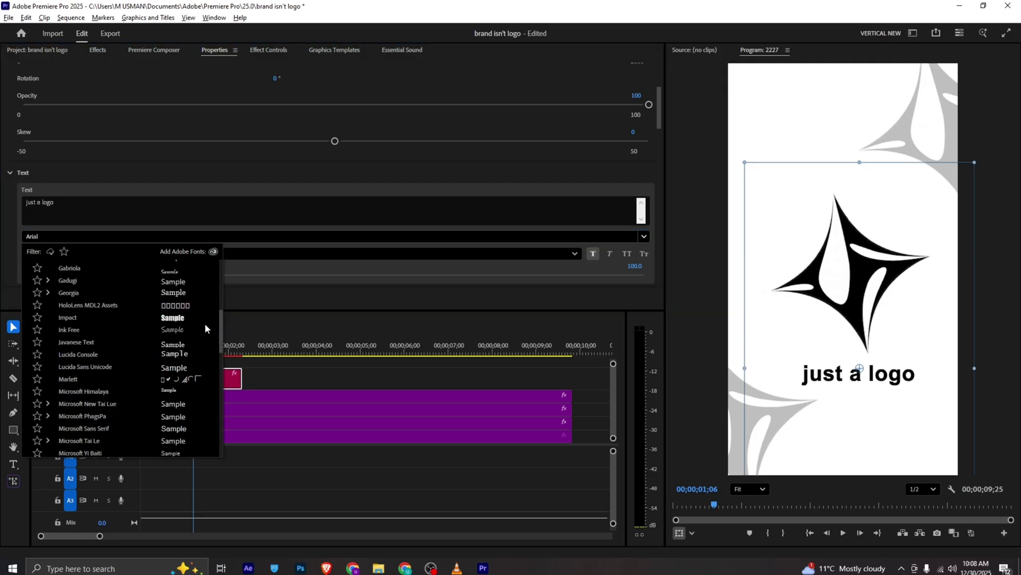
{"action": "left_click", "coordinate": [173, 319]}
{"action": "left_click", "coordinate": [61, 216]}
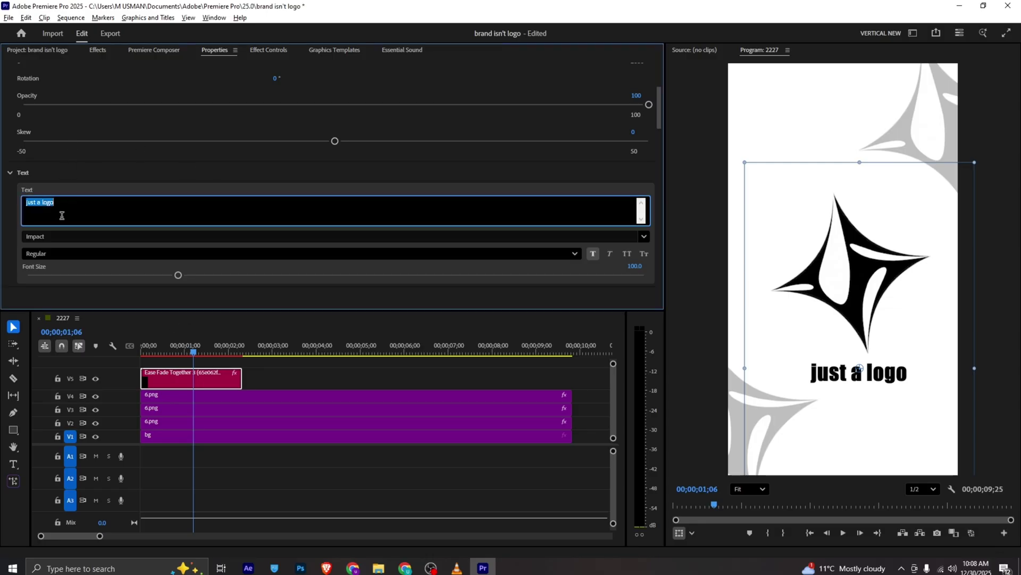
{"action": "type", "text": "JUST A LOGO"}
{"action": "left_click", "coordinate": [179, 177]}
- Position the text clip under the central star at 575, 1426.5 with its rotation at 0°
{"action": "left_click_drag", "start_coordinate": [737, 373], "coordinate": [799, 386]}
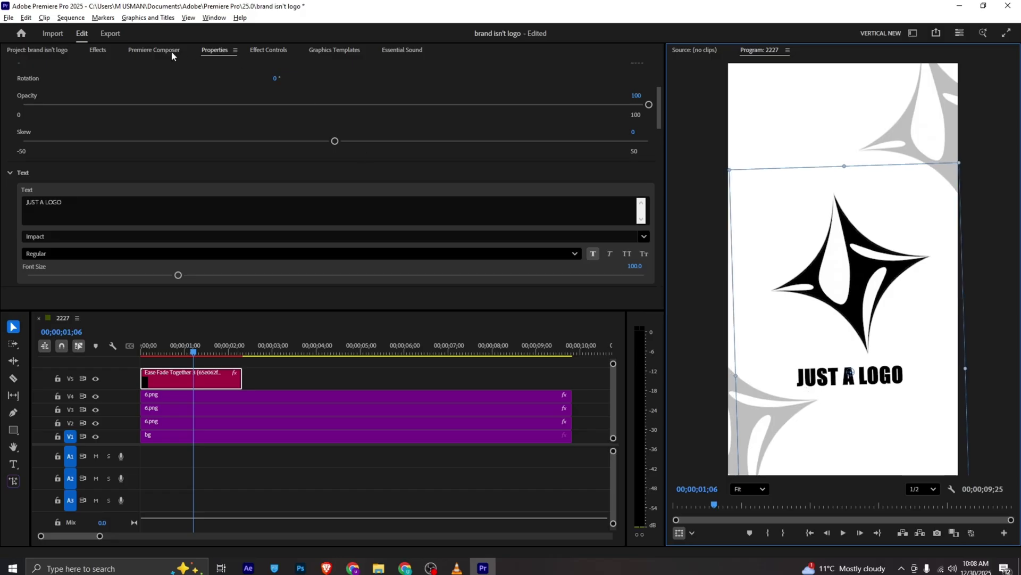
{"action": "left_click", "coordinate": [268, 49]}
{"action": "left_click_drag", "start_coordinate": [199, 166], "coordinate": [205, 163]}
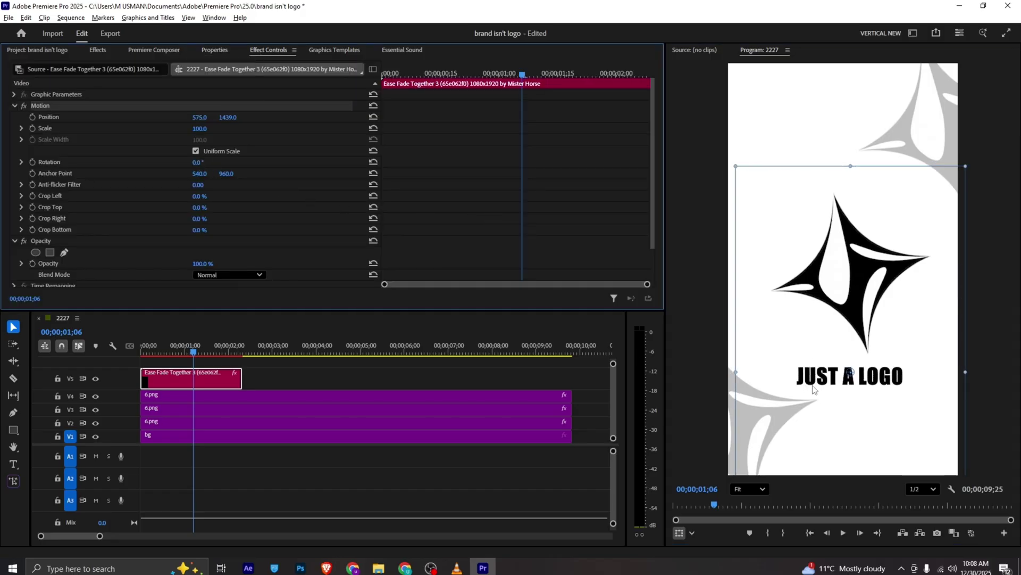
{"action": "left_click_drag", "start_coordinate": [830, 400], "coordinate": [830, 398]}
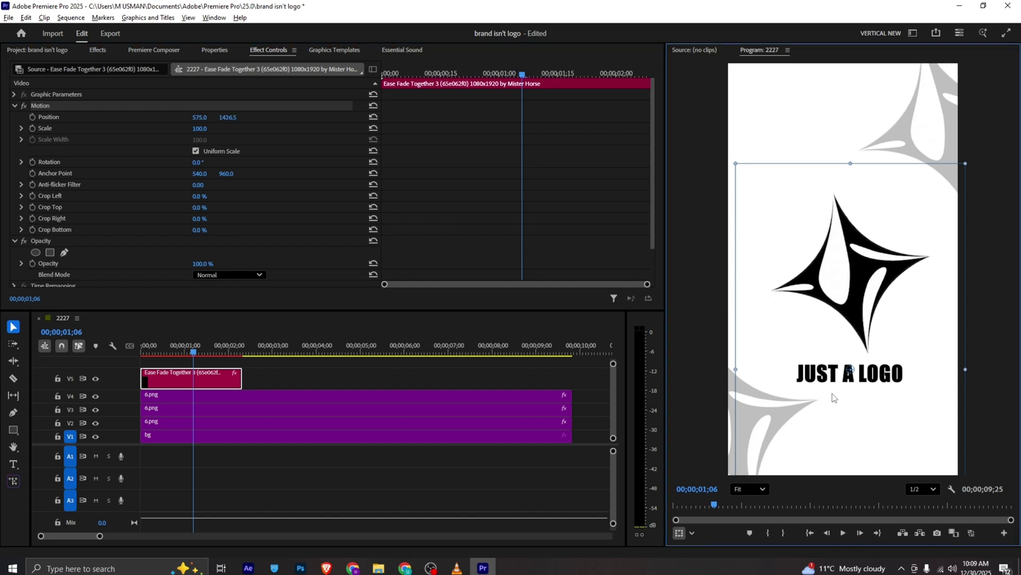
- Draw a rectangle covering the JUST A LOGO text and move its clip to the start of the sequence
{"action": "left_click", "coordinate": [224, 366]}
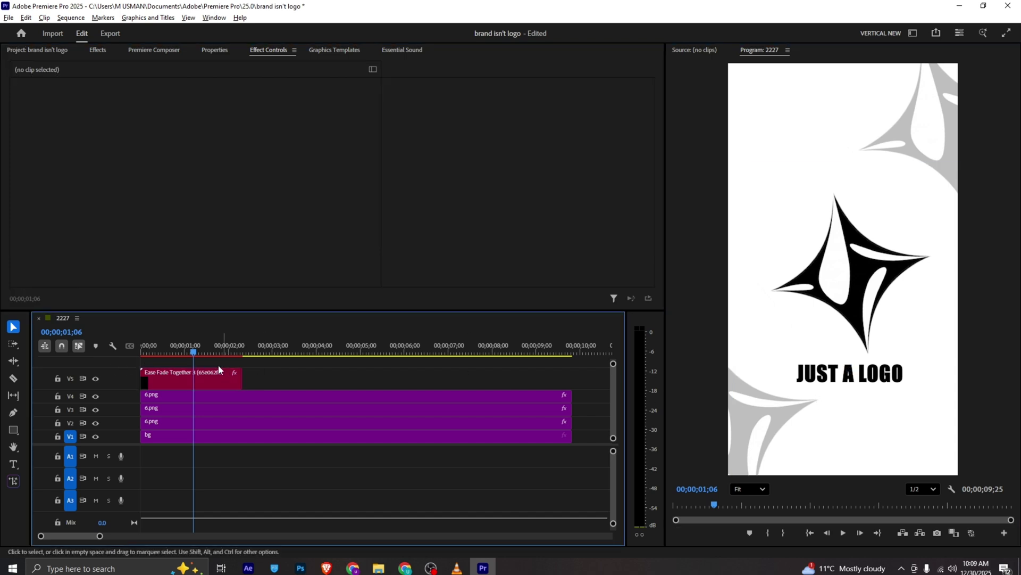
{"action": "left_click", "coordinate": [13, 429]}
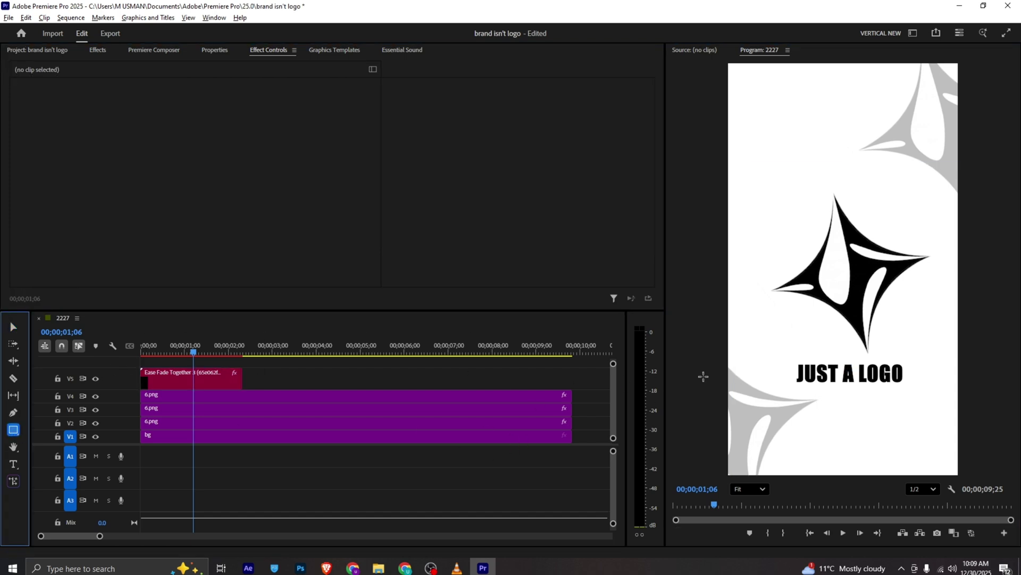
{"action": "left_click_drag", "start_coordinate": [795, 354], "coordinate": [915, 390]}
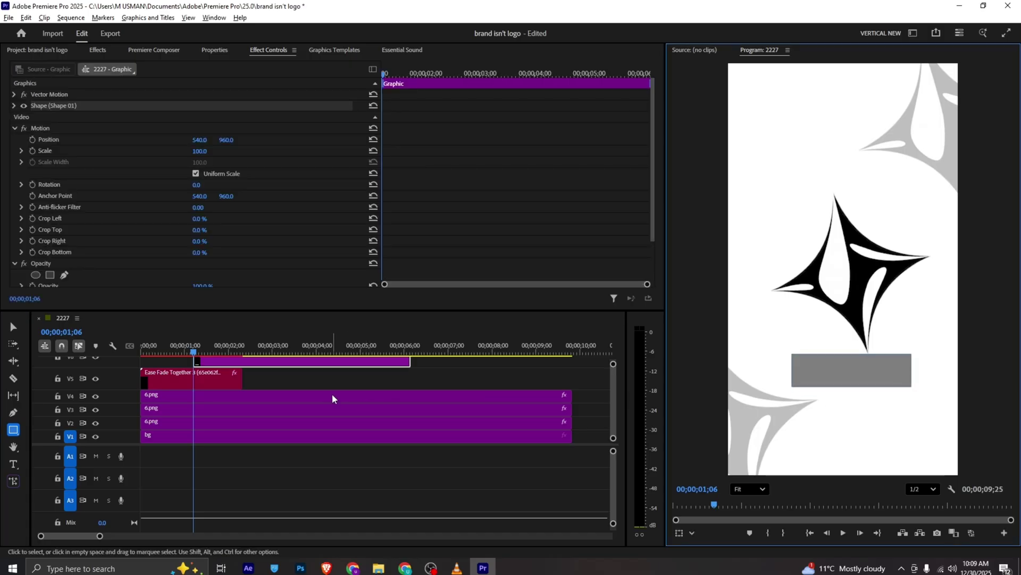
{"action": "left_click", "coordinate": [216, 385]}
{"action": "left_click", "coordinate": [213, 366]}
{"action": "left_click_drag", "start_coordinate": [212, 366], "coordinate": [153, 366]}
- Set the rectangle's fill colour to black
{"action": "left_click", "coordinate": [203, 51]}
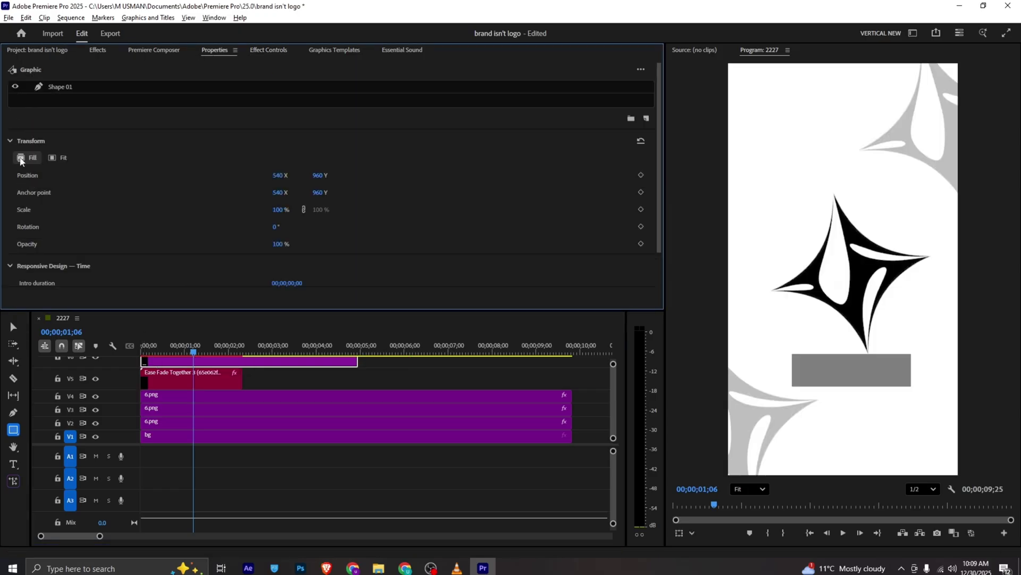
{"action": "left_click", "coordinate": [40, 177]}
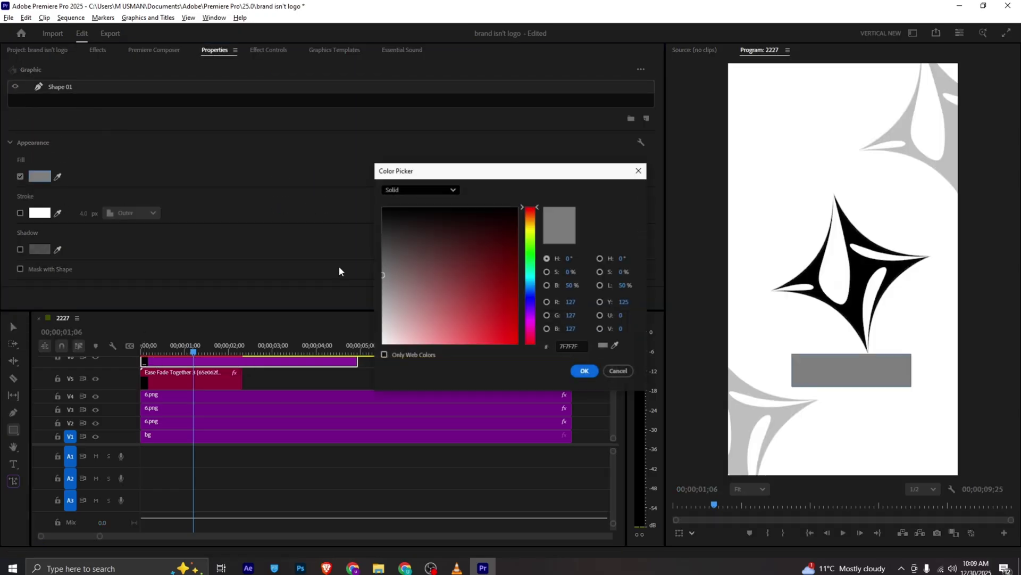
{"action": "left_click", "coordinate": [298, 180]}
{"action": "left_click", "coordinate": [589, 374]}
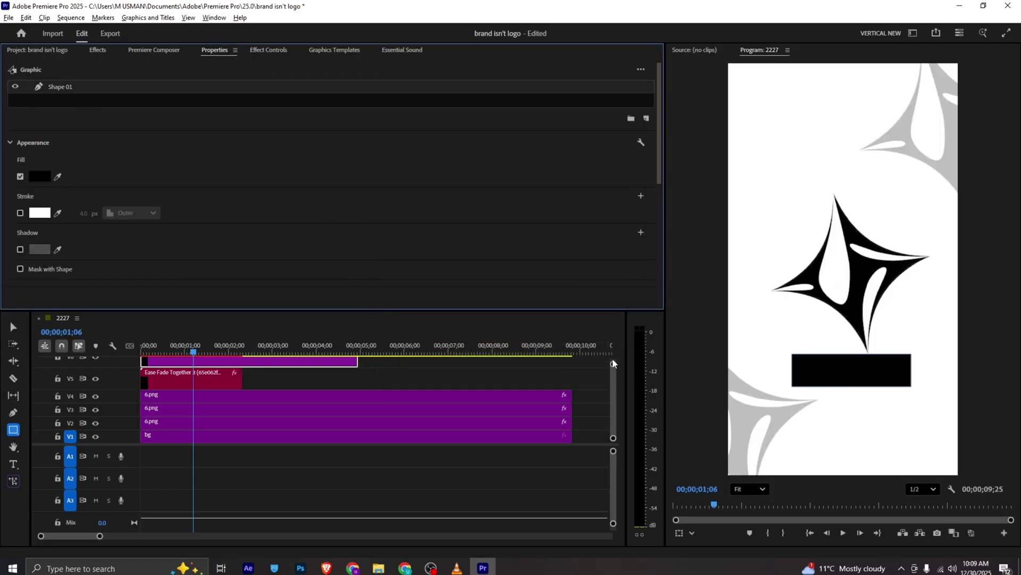
- Rearrange the tracks so the text clip sits on V6 above the rectangle graphic on V5
{"action": "left_click", "coordinate": [203, 403]}
{"action": "left_click_drag", "start_coordinate": [203, 402], "coordinate": [209, 380]}
{"action": "mouse_move", "coordinate": [209, 392]}
{"action": "left_mouse_down"}
{"action": "mouse_move", "coordinate": [209, 402]}
{"action": "mouse_move", "coordinate": [218, 394]}
{"action": "left_mouse_up"}
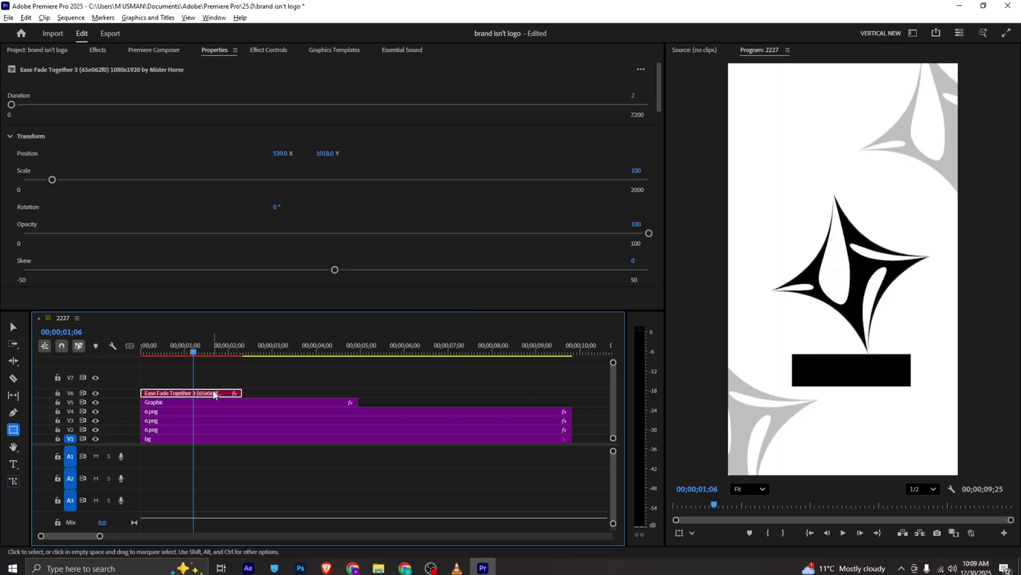
- Set the JUST A LOGO text's fill colour to white (FFFFFF) and save the project
{"action": "scroll", "coordinate": [121, 158], "scroll_direction": "down", "scroll_amount": 5}
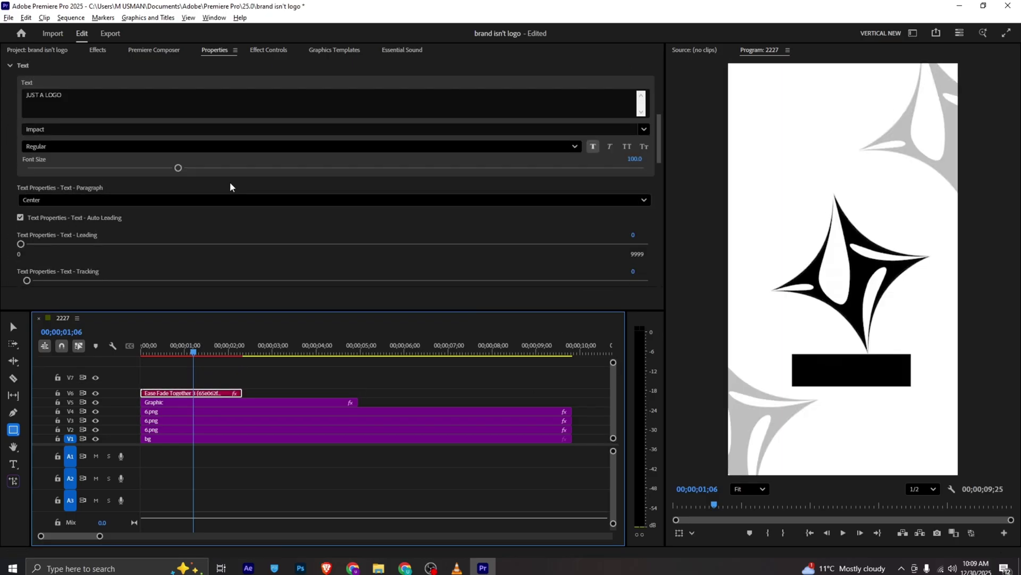
{"action": "scroll", "coordinate": [237, 213], "scroll_direction": "down", "scroll_amount": 3}
{"action": "left_click", "coordinate": [30, 146]}
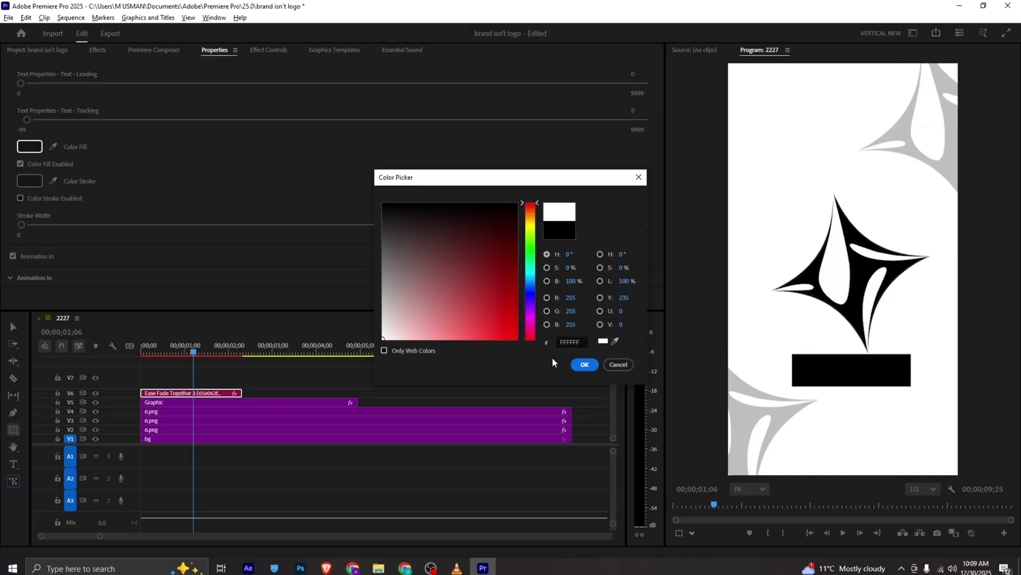
{"action": "left_click", "coordinate": [585, 363]}
{"action": "key", "text": "ctrl+s"}
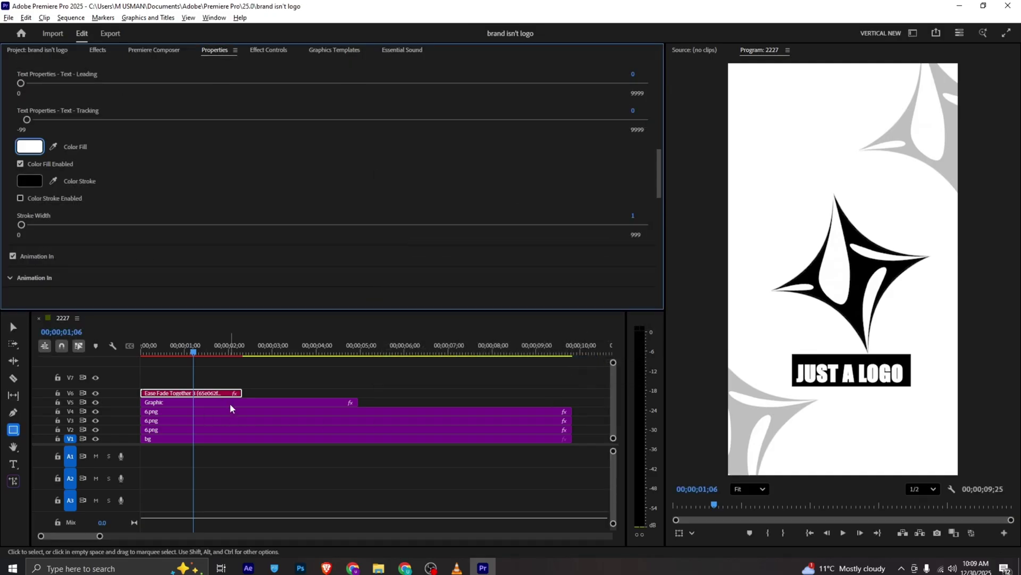
- Nudge the black rectangle slightly downward behind the JUST A LOGO text and save the project
{"action": "left_click", "coordinate": [230, 404]}
{"action": "left_click", "coordinate": [133, 93]}
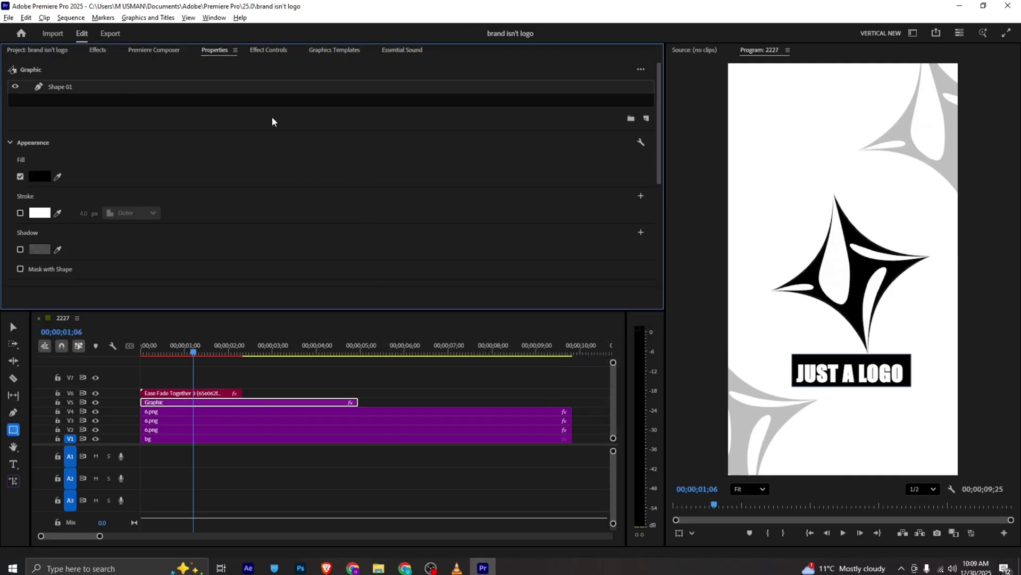
{"action": "key", "text": "shift+5"}
{"action": "left_click_drag", "start_coordinate": [229, 142], "coordinate": [204, 140]}
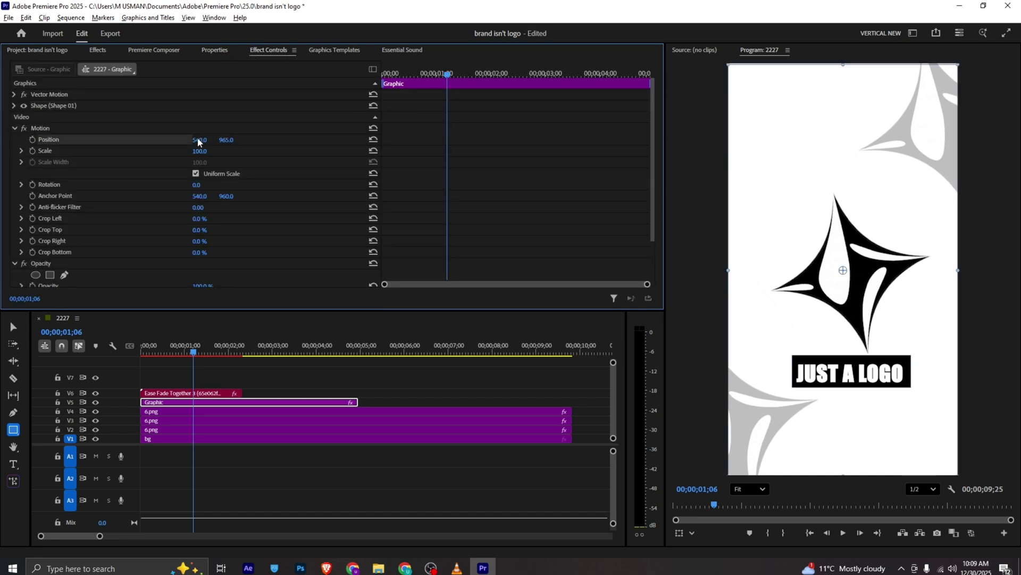
{"action": "left_click", "coordinate": [376, 385]}
{"action": "key", "text": "ctrl+s"}
- Return the playhead to the sequence start and compare the composition with the reference video
{"action": "left_click_drag", "start_coordinate": [204, 345], "coordinate": [94, 361]}
{"action": "key", "text": "alt+Tab"}
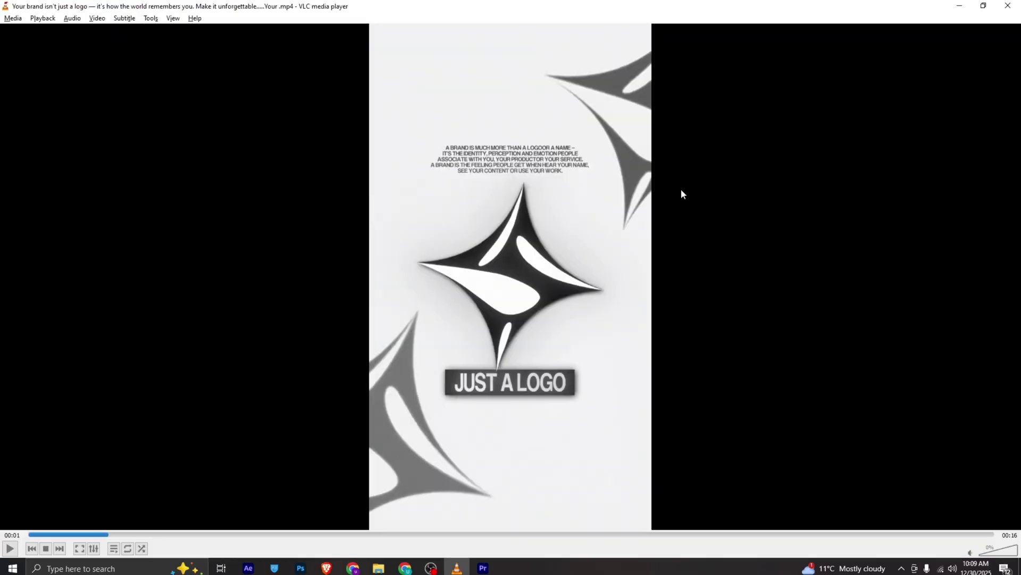
{"action": "key", "text": "alt+Tab"}
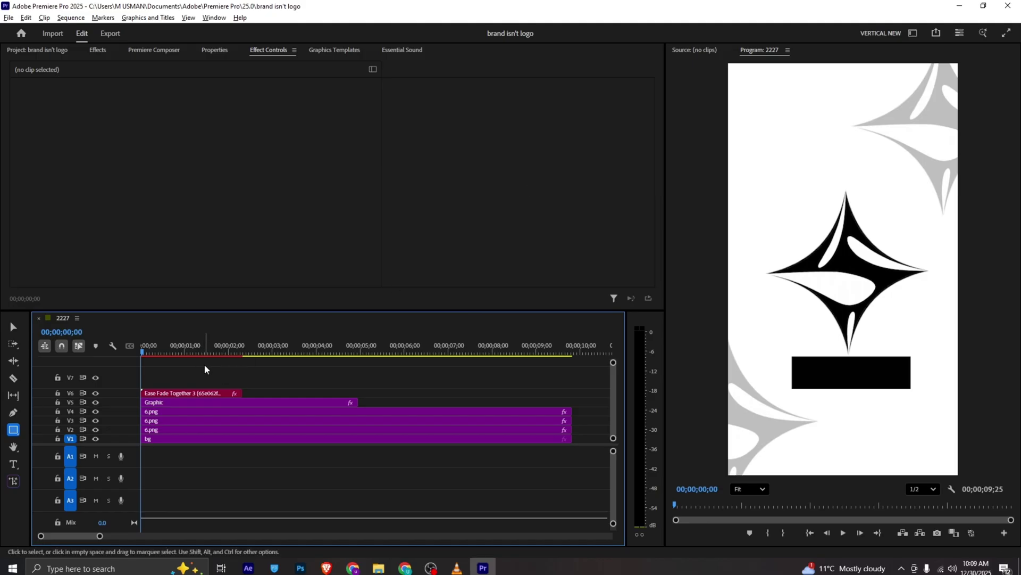
- Nest the text, rectangle and star clips on V2 to V6 into a single nested sequence with the default name
{"action": "left_click_drag", "start_coordinate": [402, 378], "coordinate": [147, 429]}
{"action": "right_click", "coordinate": [152, 428]}
{"action": "left_click", "coordinate": [181, 304]}
{"action": "left_click", "coordinate": [531, 295]}
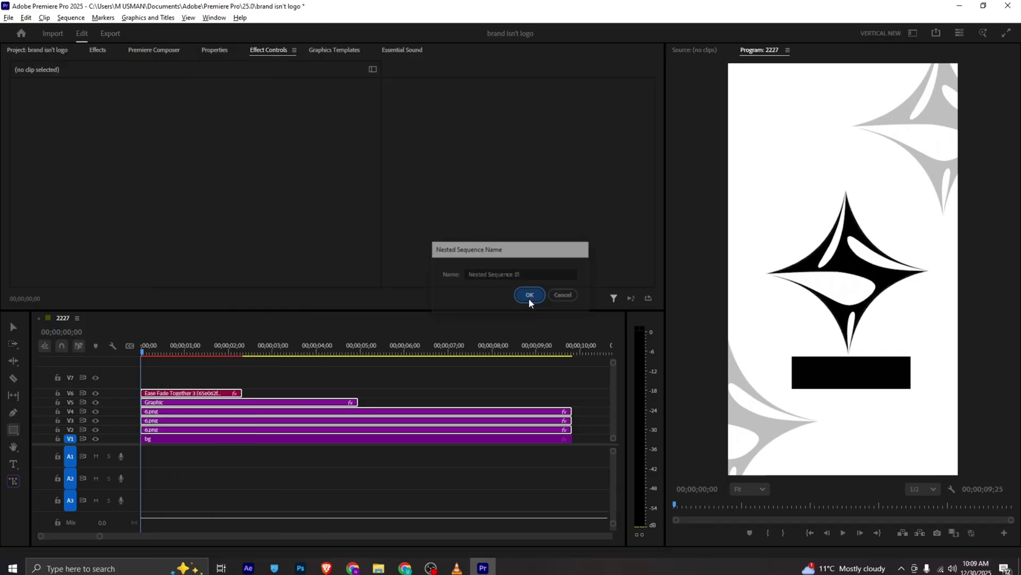
- Keyframe the nested sequence's Scale from 248 at the start down to 100 a few frames in, save and preview the zoom
{"action": "left_click", "coordinate": [213, 429]}
{"action": "left_click", "coordinate": [32, 116]}
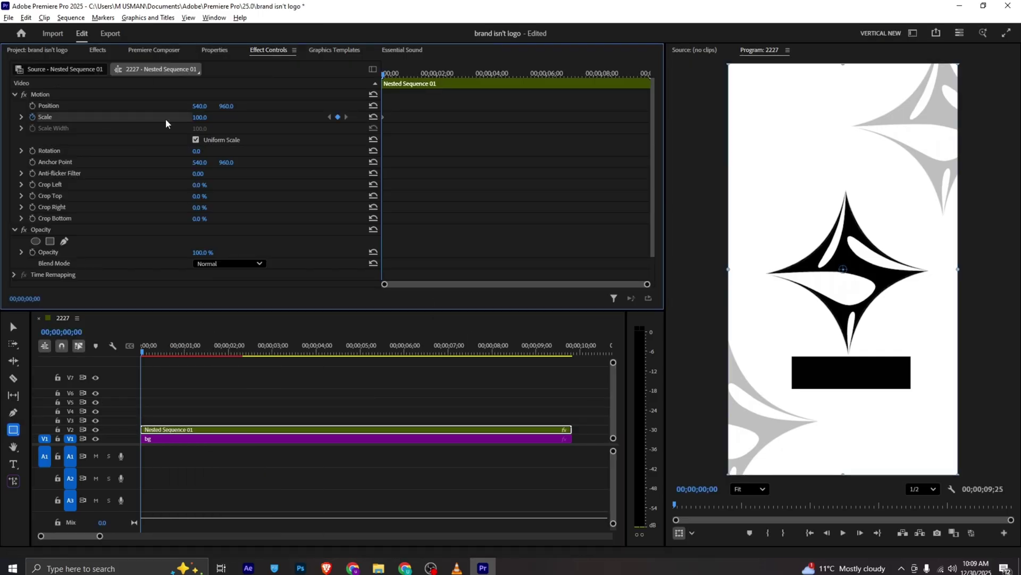
{"action": "left_click_drag", "start_coordinate": [384, 117], "coordinate": [415, 116]}
{"action": "left_click_drag", "start_coordinate": [385, 74], "coordinate": [396, 75]}
{"action": "left_click_drag", "start_coordinate": [416, 118], "coordinate": [392, 119]}
{"action": "left_click", "coordinate": [388, 75]}
{"action": "left_click_drag", "start_coordinate": [388, 75], "coordinate": [377, 75]}
{"action": "left_click_drag", "start_coordinate": [200, 117], "coordinate": [278, 117]}
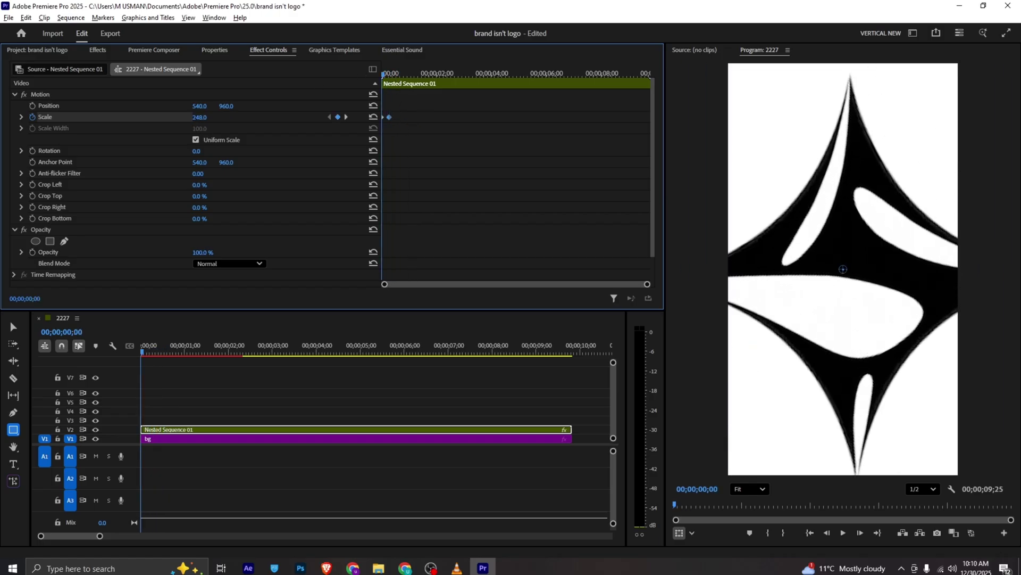
{"action": "key", "text": "ctrl+s"}
{"action": "key", "text": "space"}
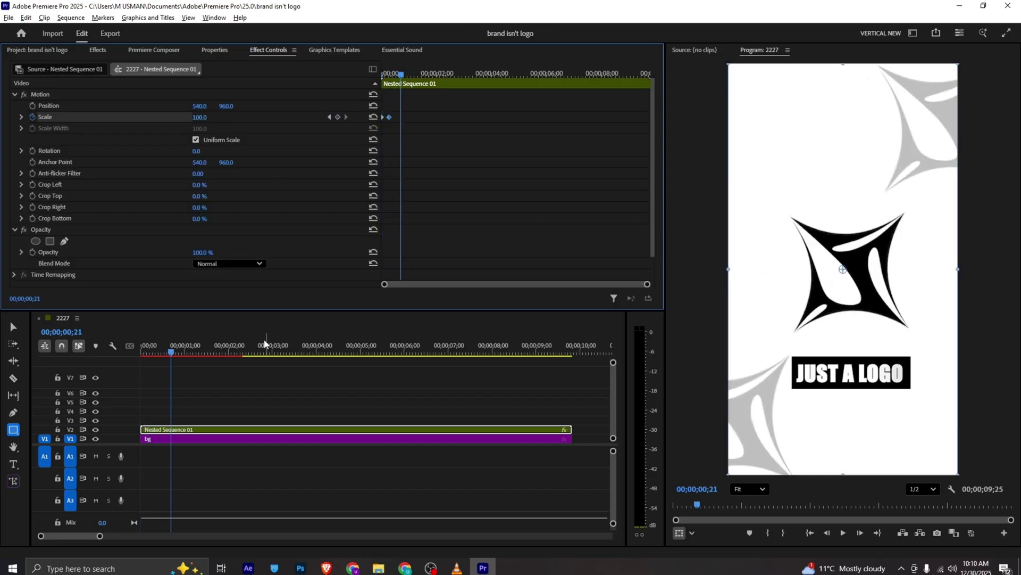
- Inside Nested Sequence 01, delay the text and rectangle clips to start at about one second, and preview the result in sequence 2227
{"action": "double_click", "coordinate": [222, 429]}
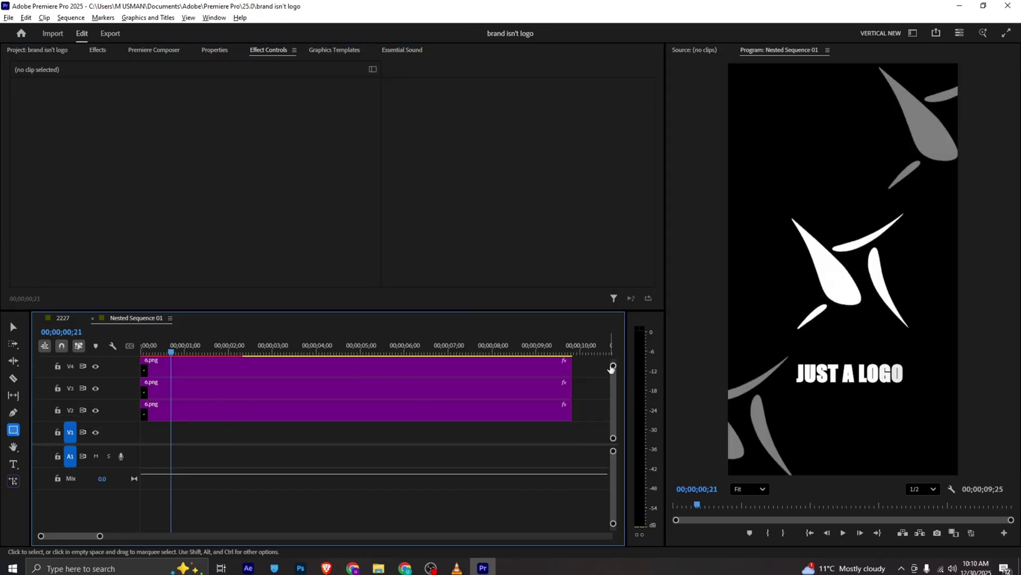
{"action": "left_click_drag", "start_coordinate": [612, 366], "coordinate": [613, 361]}
{"action": "left_click_drag", "start_coordinate": [246, 366], "coordinate": [201, 400]}
{"action": "left_click", "coordinate": [64, 317]}
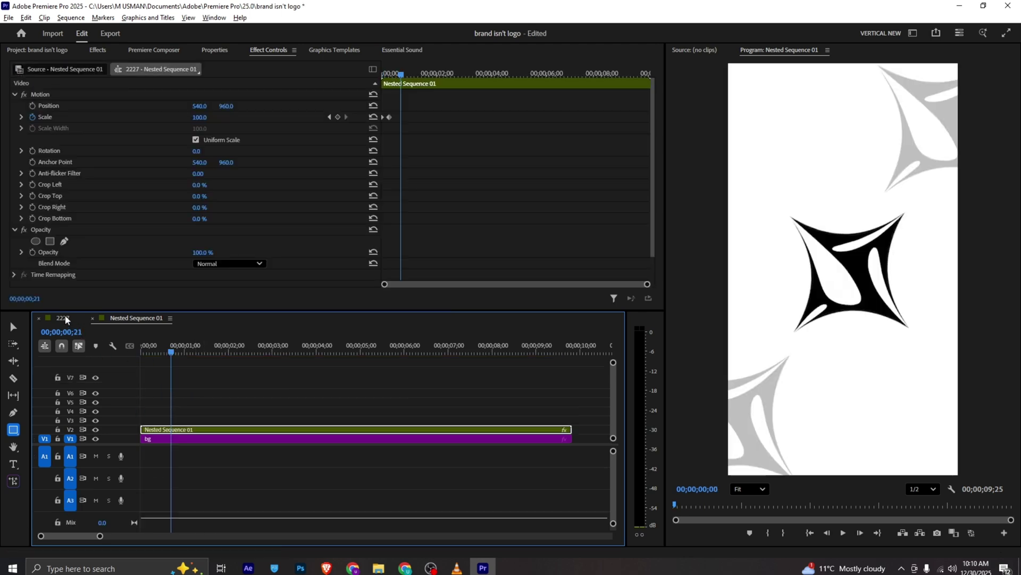
{"action": "key", "text": "space"}
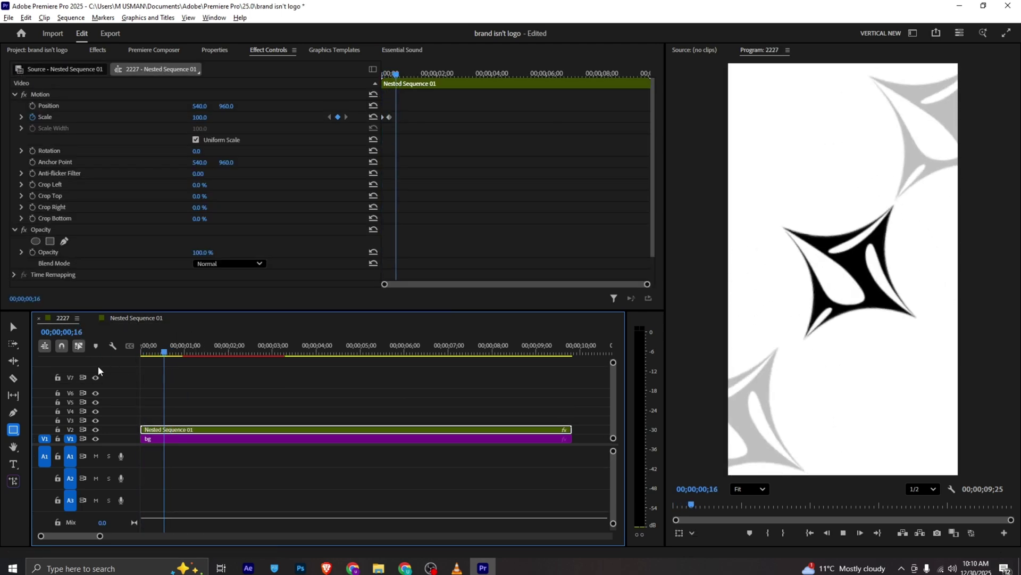
{"action": "key", "text": "space"}
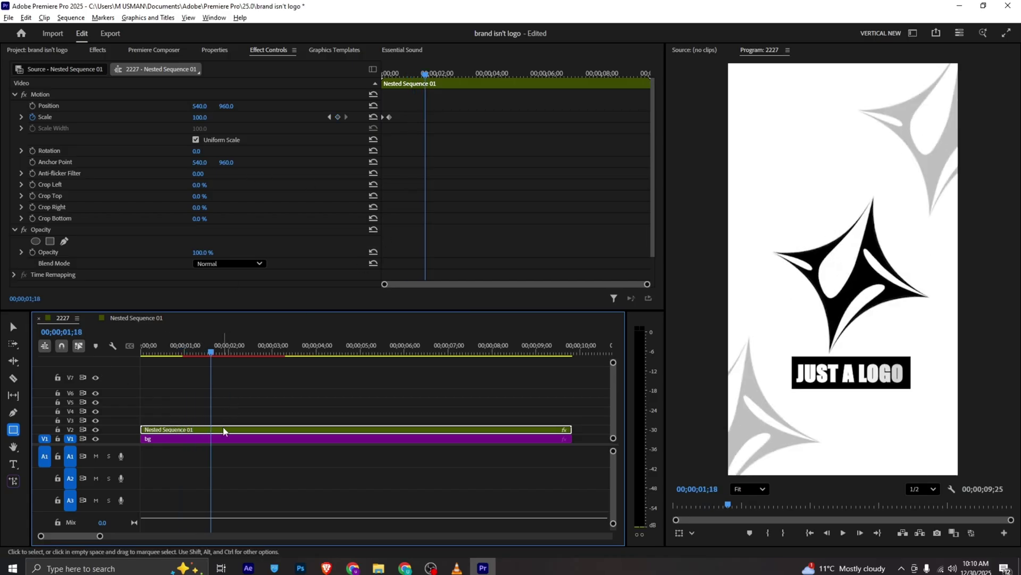
- In Nested Sequence 01, place the rectangle graphic's anchor point at its left edge, at about 303.5, 1431.5
{"action": "left_click", "coordinate": [162, 317]}
{"action": "left_click", "coordinate": [221, 402]}
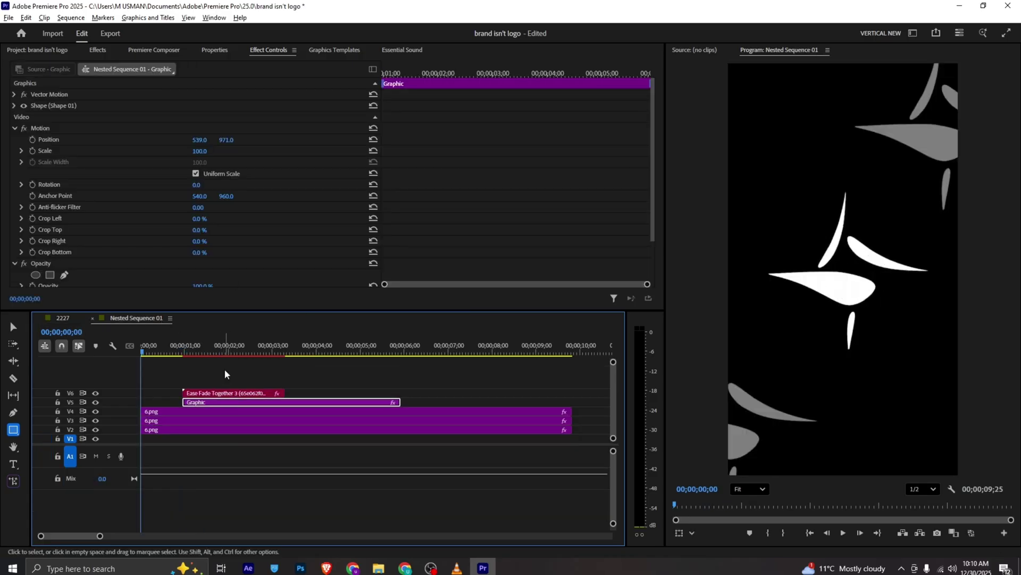
{"action": "left_click_drag", "start_coordinate": [227, 348], "coordinate": [212, 348]}
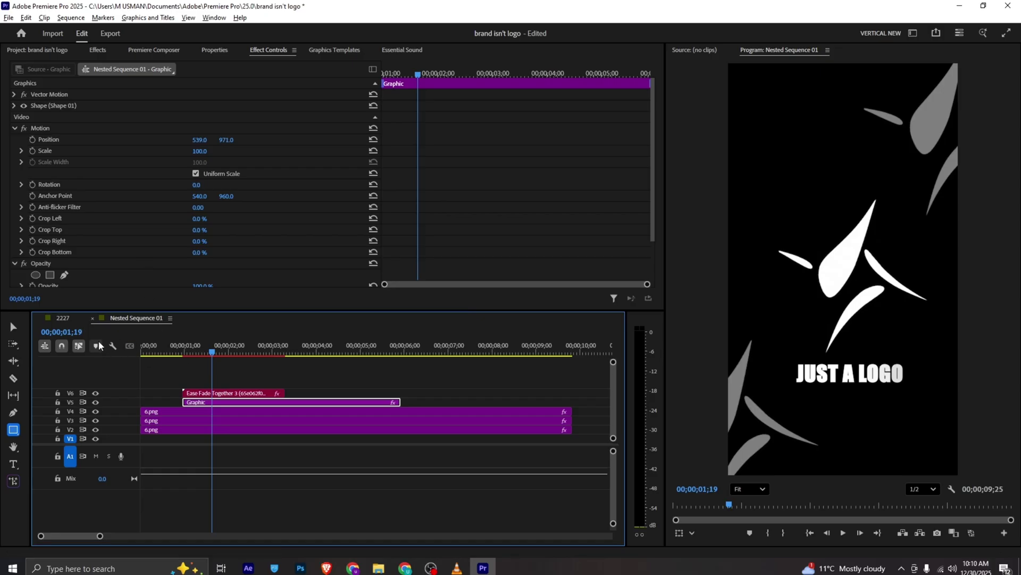
{"action": "left_click", "coordinate": [57, 196]}
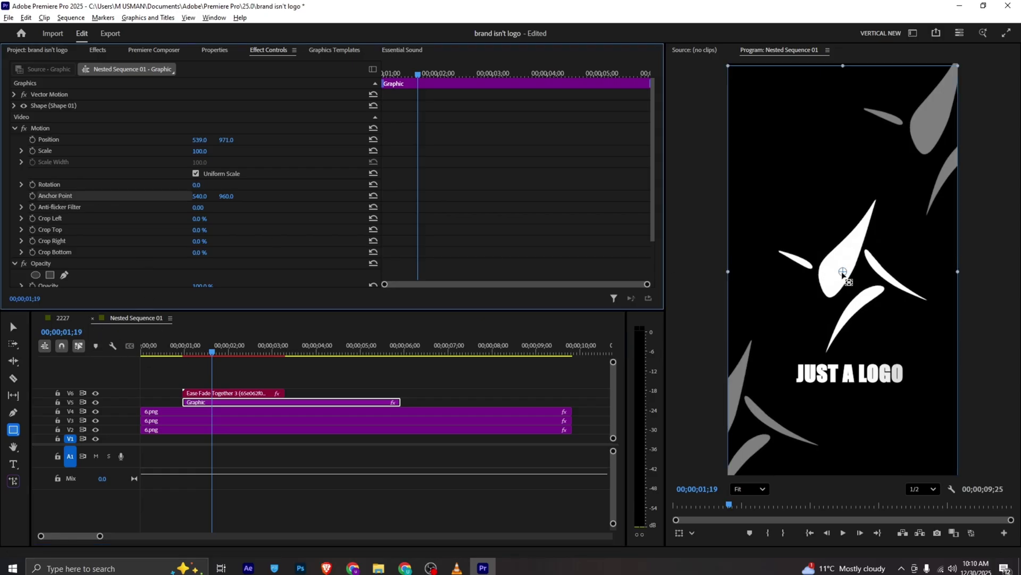
{"action": "left_click_drag", "start_coordinate": [843, 272], "coordinate": [797, 378]}
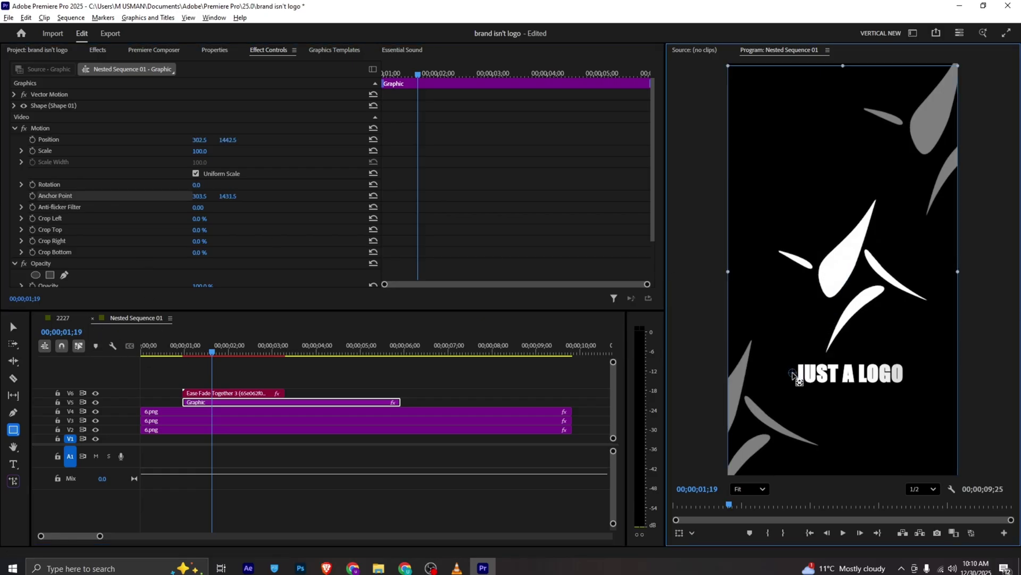
- With Uniform Scale off, keyframe the rectangle's Scale Width from 0 at the clip start to 100 at 00;00;01;19, save and preview in sequence 2227
{"action": "left_click", "coordinate": [195, 173]}
{"action": "left_click", "coordinate": [34, 162]}
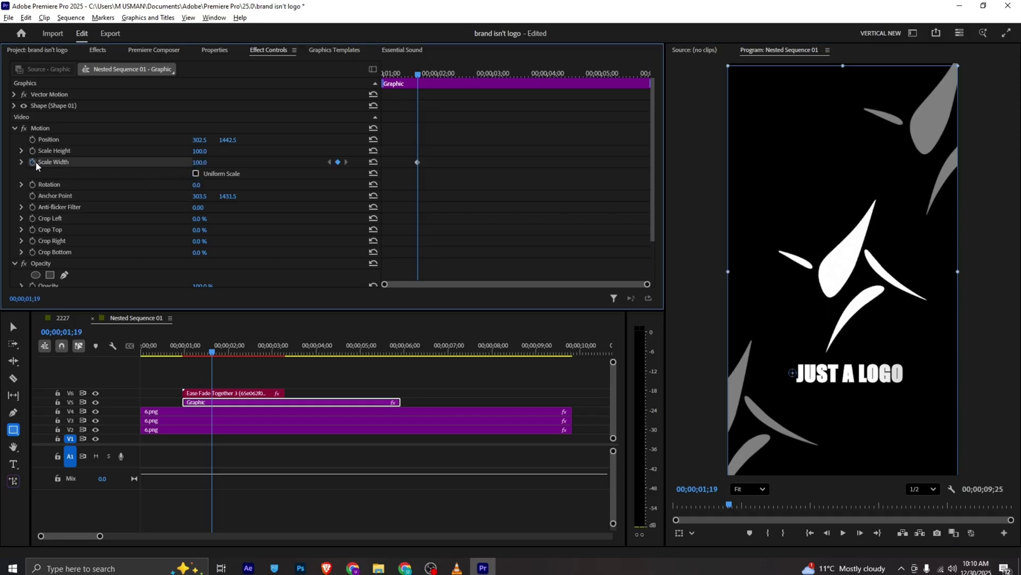
{"action": "left_click_drag", "start_coordinate": [418, 74], "coordinate": [350, 78]}
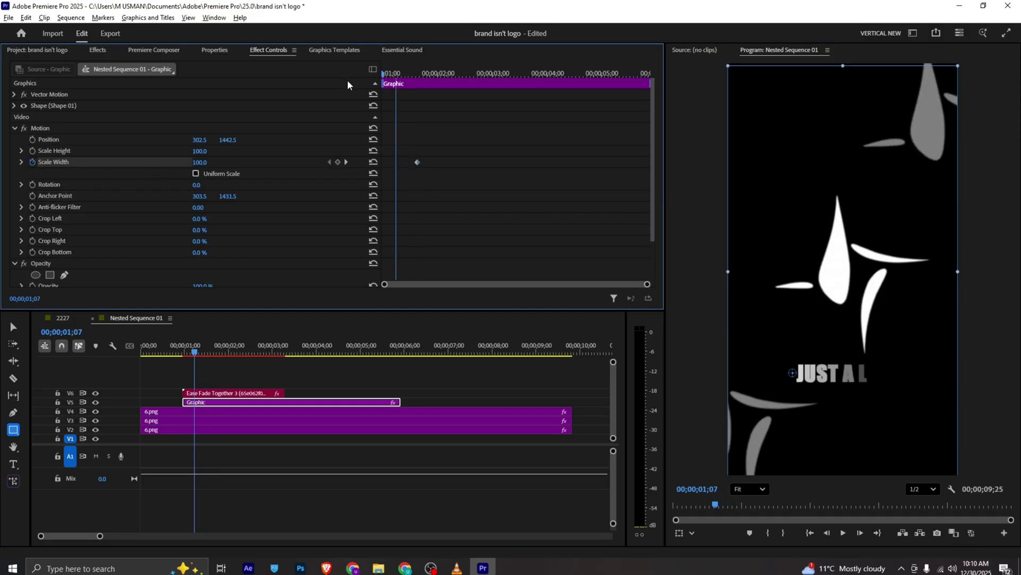
{"action": "left_click_drag", "start_coordinate": [200, 162], "coordinate": [146, 162]}
{"action": "key", "text": "ctrl+s"}
{"action": "left_click", "coordinate": [63, 318]}
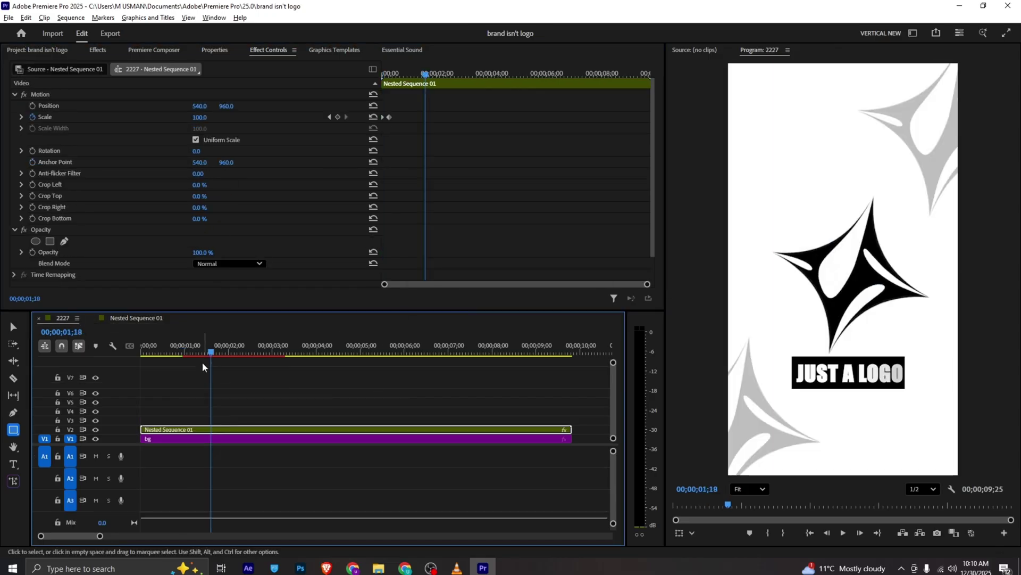
{"action": "left_click_drag", "start_coordinate": [210, 355], "coordinate": [74, 372]}
{"action": "key", "text": "space"}
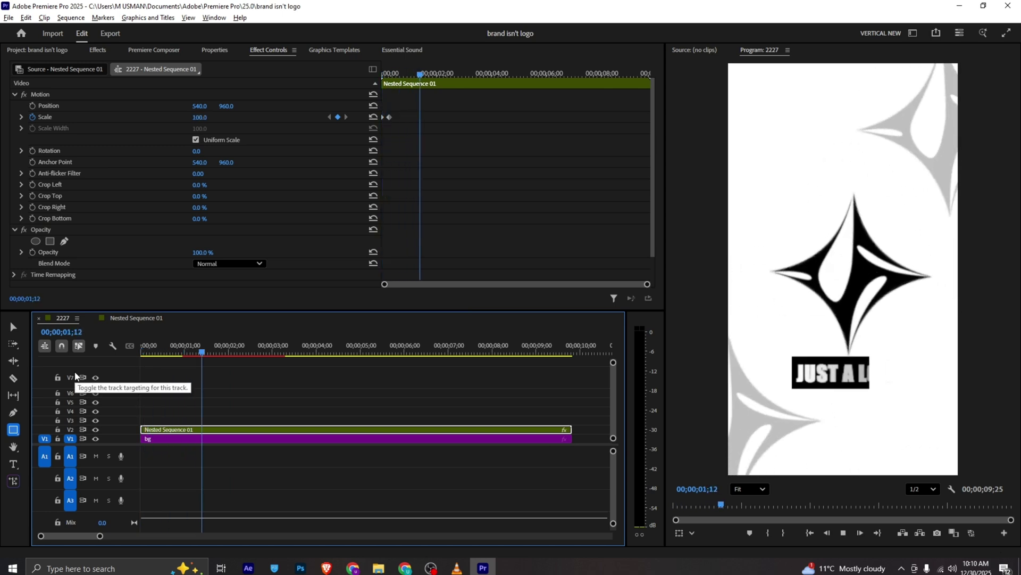
{"action": "key", "text": "space"}
- Add a Position keyframe at 540, 960 to the nested clip in sequence 2227, just before 2.5 seconds
{"action": "left_click", "coordinate": [347, 402]}
{"action": "left_click_drag", "start_coordinate": [234, 351], "coordinate": [249, 354]}
{"action": "left_click", "coordinate": [247, 428]}
{"action": "left_click", "coordinate": [32, 105]}
{"action": "left_click_drag", "start_coordinate": [451, 74], "coordinate": [472, 76]}
- Turn off Animation Out for the JUST A LOGO text clip in Nested Sequence 01 and save the project
{"action": "left_click", "coordinate": [170, 317]}
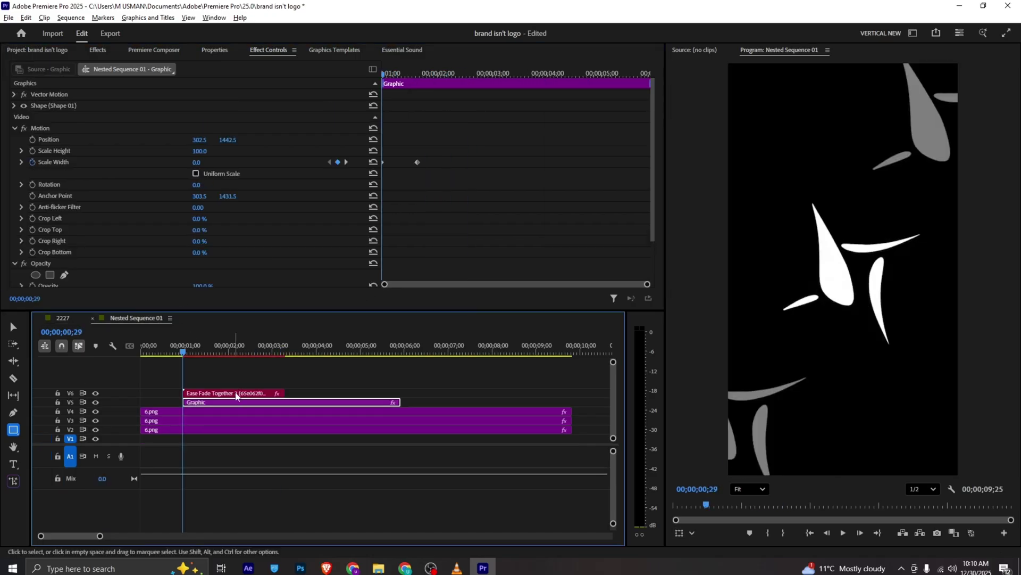
{"action": "left_click", "coordinate": [230, 393]}
{"action": "left_click", "coordinate": [160, 50]}
{"action": "scroll", "coordinate": [349, 198], "scroll_direction": "down", "scroll_amount": 2}
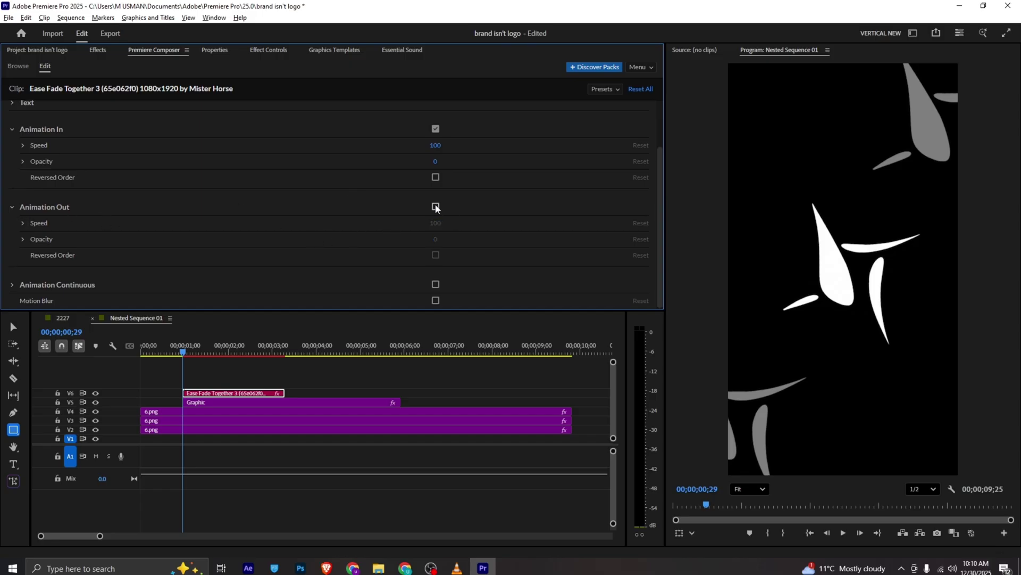
{"action": "left_click", "coordinate": [43, 50]}
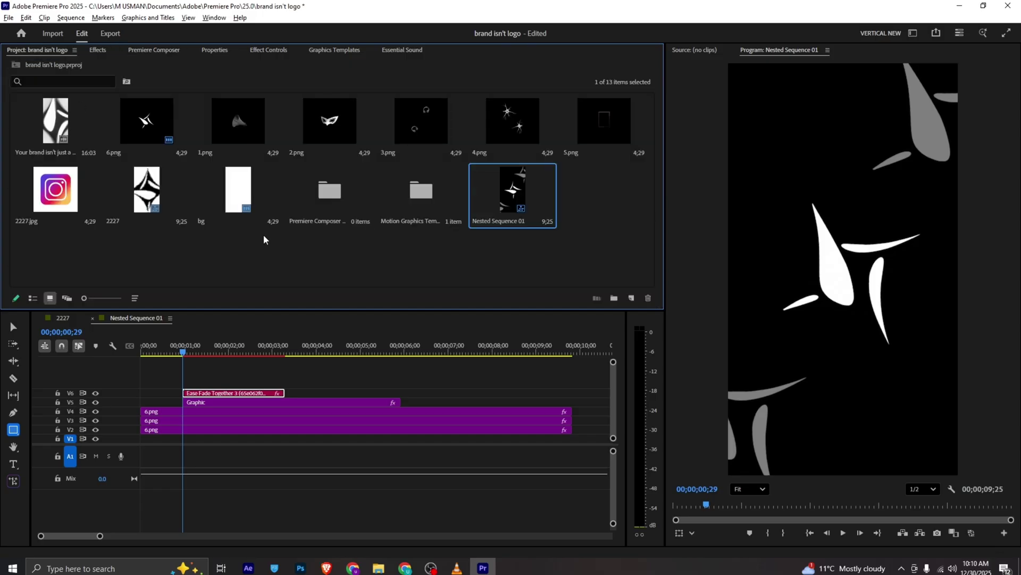
{"action": "key", "text": "ctrl+s"}
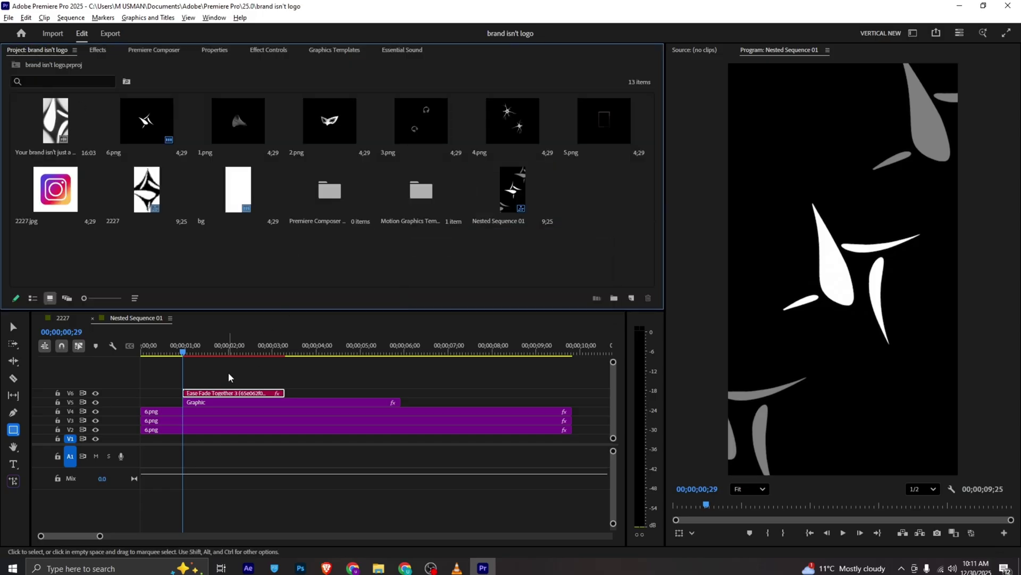
- In sequence 2227, set the nested clip's Position X to -636 at 00;00;03;07, save and preview the slide-out
{"action": "left_click", "coordinate": [62, 318]}
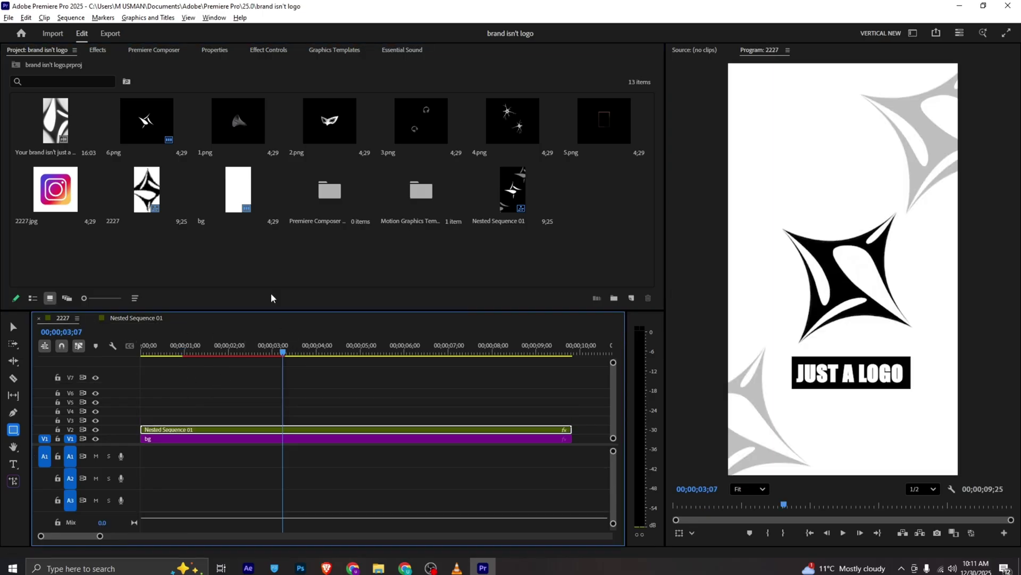
{"action": "left_click", "coordinate": [267, 50]}
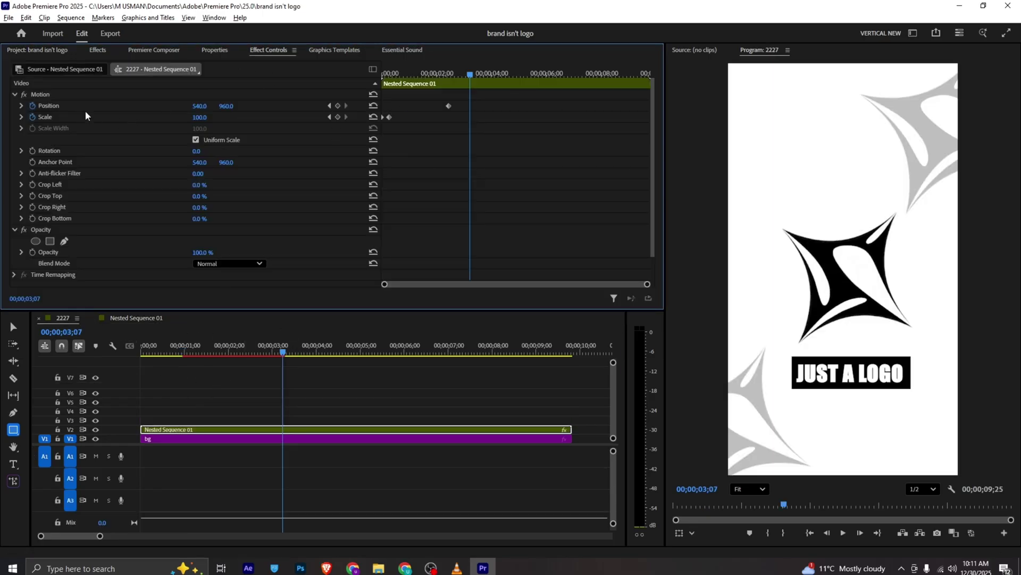
{"action": "left_click_drag", "start_coordinate": [194, 108], "coordinate": [2, 107]}
{"action": "key", "text": "ctrl+s"}
{"action": "left_click", "coordinate": [436, 75]}
{"action": "key", "text": "space"}
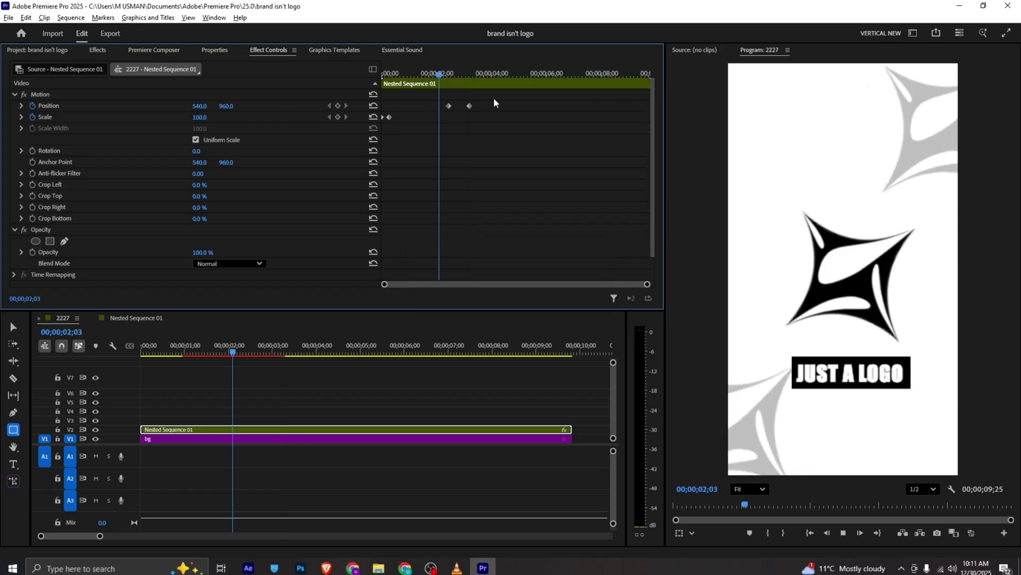
{"action": "key", "text": "space"}
- Apply Ease Out and Ease In to both Position keyframes of the nested clip
{"action": "left_click_drag", "start_coordinate": [480, 99], "coordinate": [411, 122]}
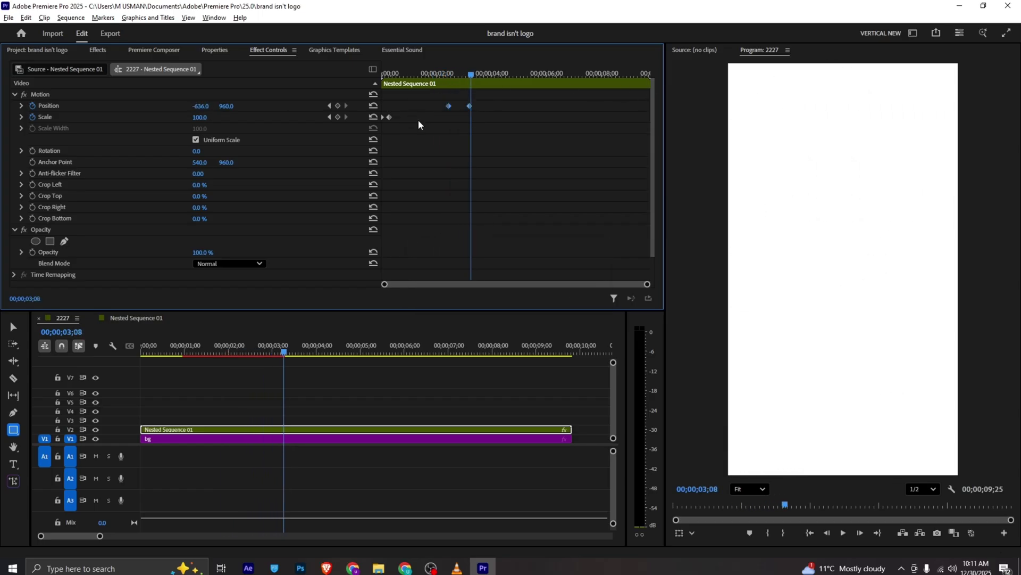
{"action": "right_click", "coordinate": [471, 107]}
{"action": "mouse_move", "coordinate": [513, 194]}
{"action": "left_click", "coordinate": [617, 270]}
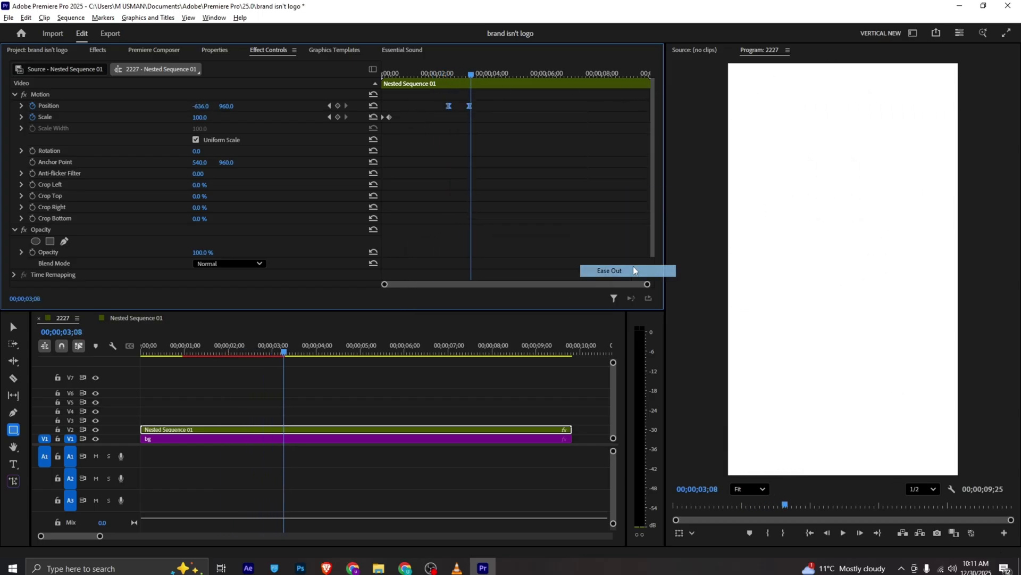
{"action": "right_click", "coordinate": [470, 106]}
{"action": "left_click", "coordinate": [617, 258]}
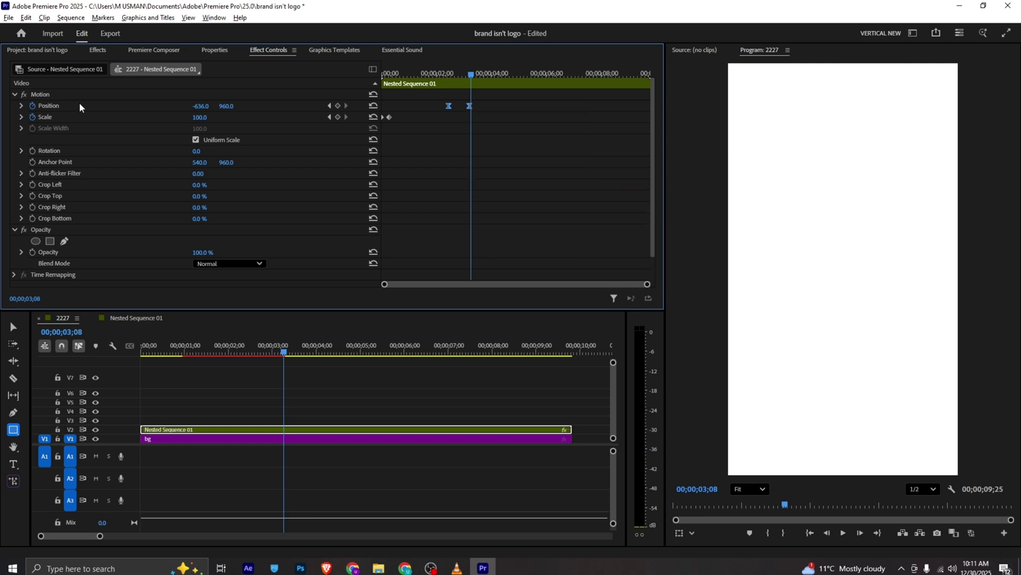
- Reshape the Position velocity curve by extending the last keyframe's easing handle toward the first, and preview the slide-out
{"action": "left_click", "coordinate": [21, 105]}
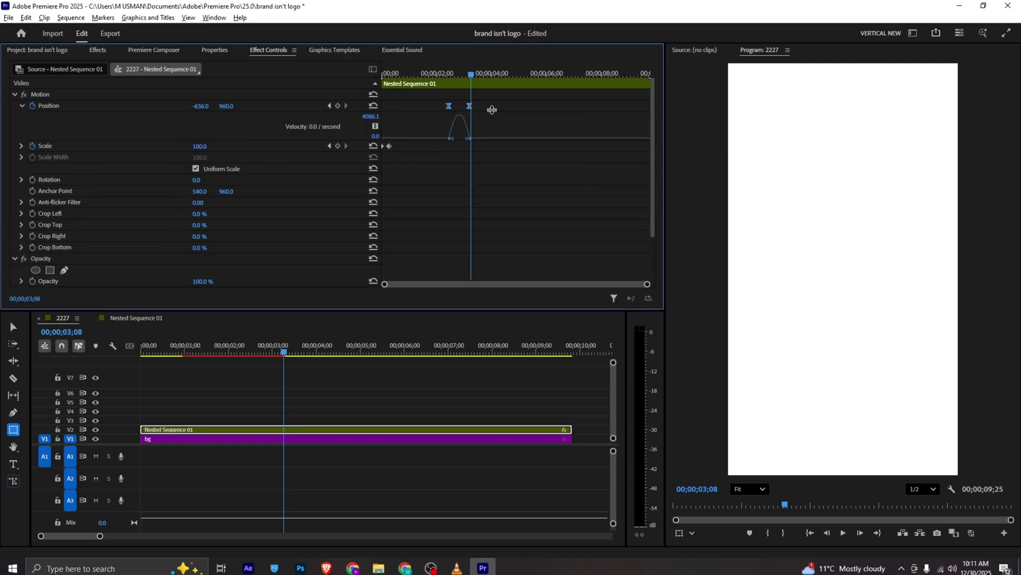
{"action": "left_click_drag", "start_coordinate": [649, 286], "coordinate": [518, 286]}
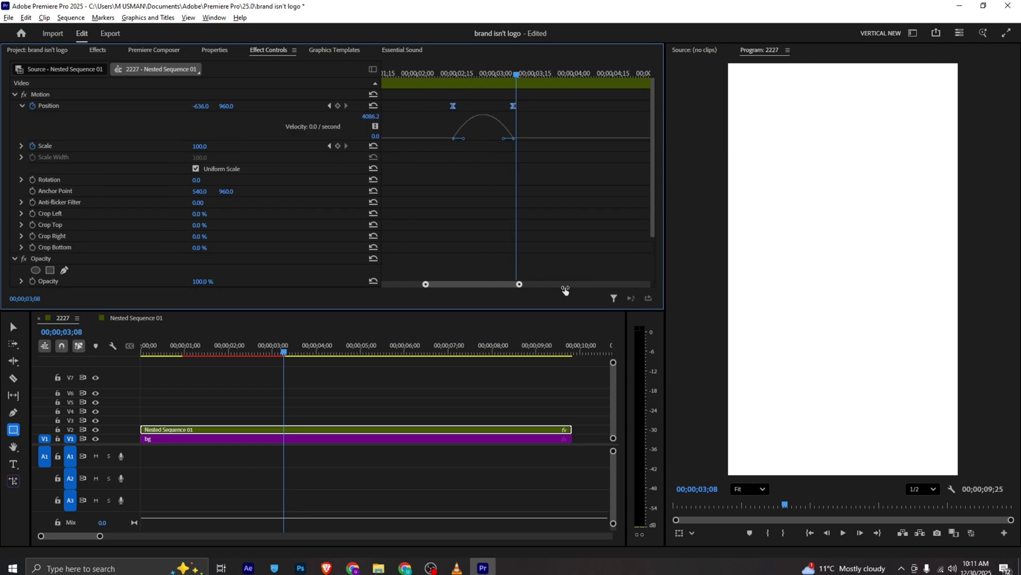
{"action": "left_click_drag", "start_coordinate": [499, 140], "coordinate": [486, 139]}
{"action": "left_click_drag", "start_coordinate": [466, 74], "coordinate": [422, 74]}
{"action": "key", "text": "space"}
{"action": "key", "text": "space"}
- Split the nested clip on V2 at 00;00;03;10 and delete the part after the cut
{"action": "key", "text": "c"}
{"action": "left_click", "coordinate": [286, 429]}
{"action": "key", "text": "v"}
{"action": "left_click", "coordinate": [309, 431]}
{"action": "key", "text": "Delete"}
- Check the neuron scene in the VLC reference video, and place 4.png on V2 at 00;00;03;10 in Premiere Pro
{"action": "key", "text": "alt+Tab"}
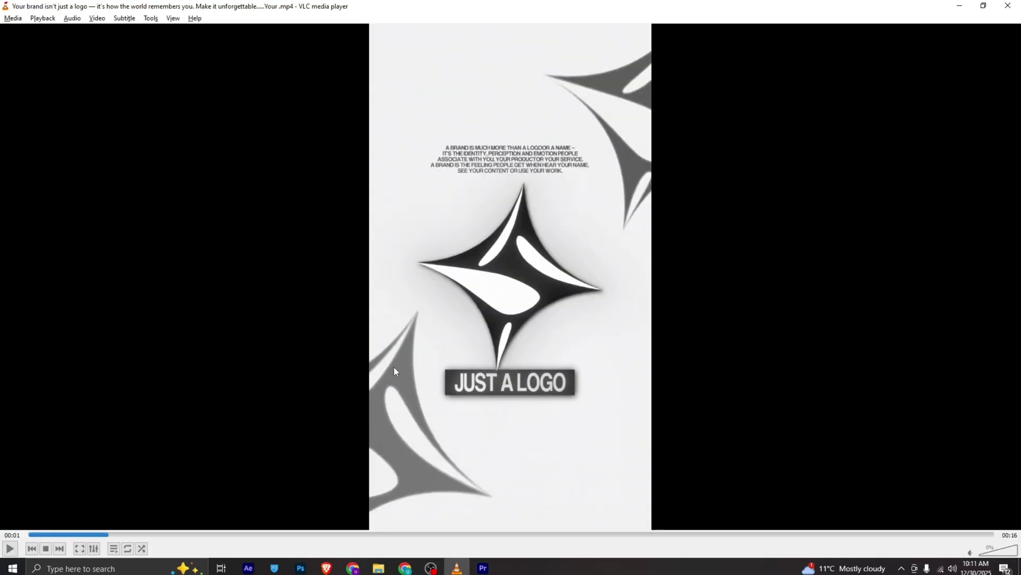
{"action": "left_click_drag", "start_coordinate": [98, 536], "coordinate": [200, 552]}
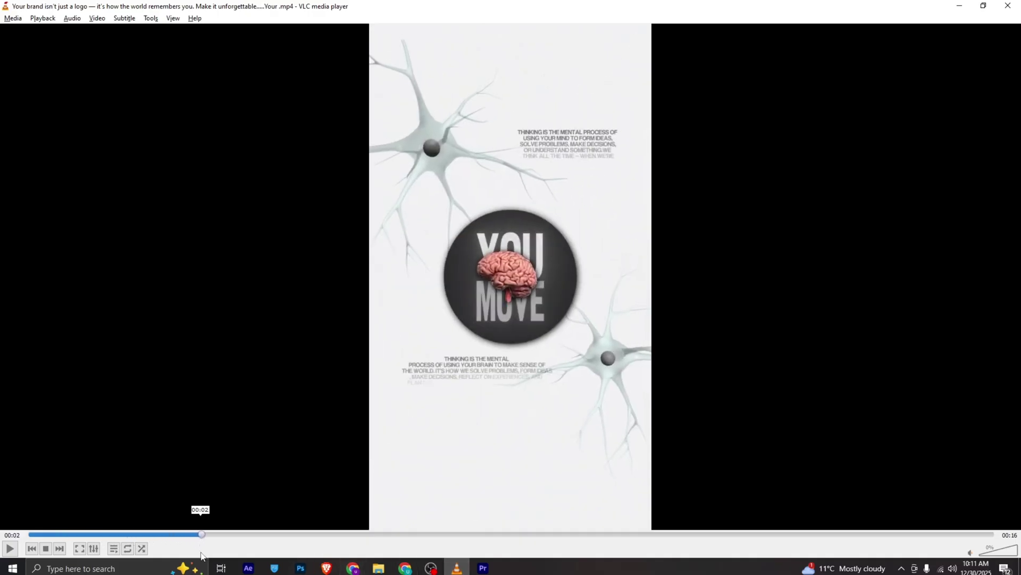
{"action": "left_click", "coordinate": [483, 570]}
{"action": "left_click", "coordinate": [46, 50]}
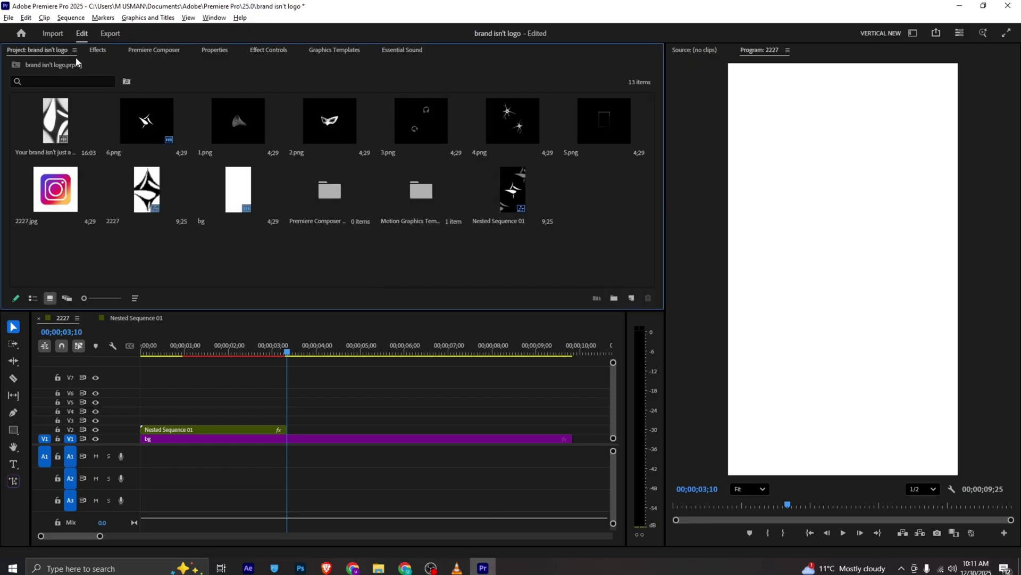
{"action": "left_click_drag", "start_coordinate": [513, 116], "coordinate": [290, 428]}
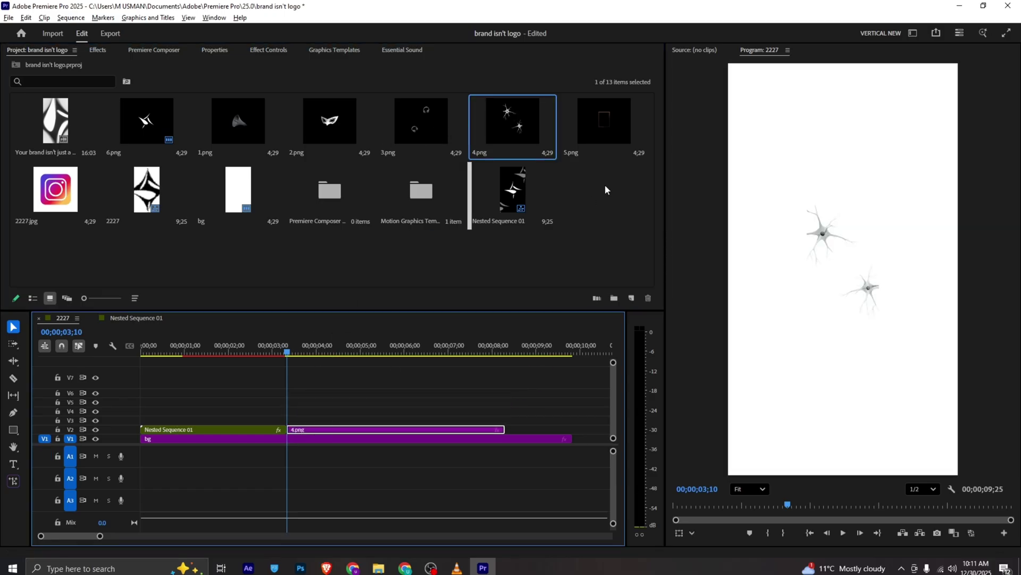
- Set the 4.png clip's Scale to 310 and Position to 540, 928, comparing the neuron layout with the reference video
{"action": "left_click", "coordinate": [268, 50]}
{"action": "left_click_drag", "start_coordinate": [204, 117], "coordinate": [312, 117]}
{"action": "left_click", "coordinate": [898, 238]}
{"action": "left_click_drag", "start_coordinate": [199, 119], "coordinate": [221, 119]}
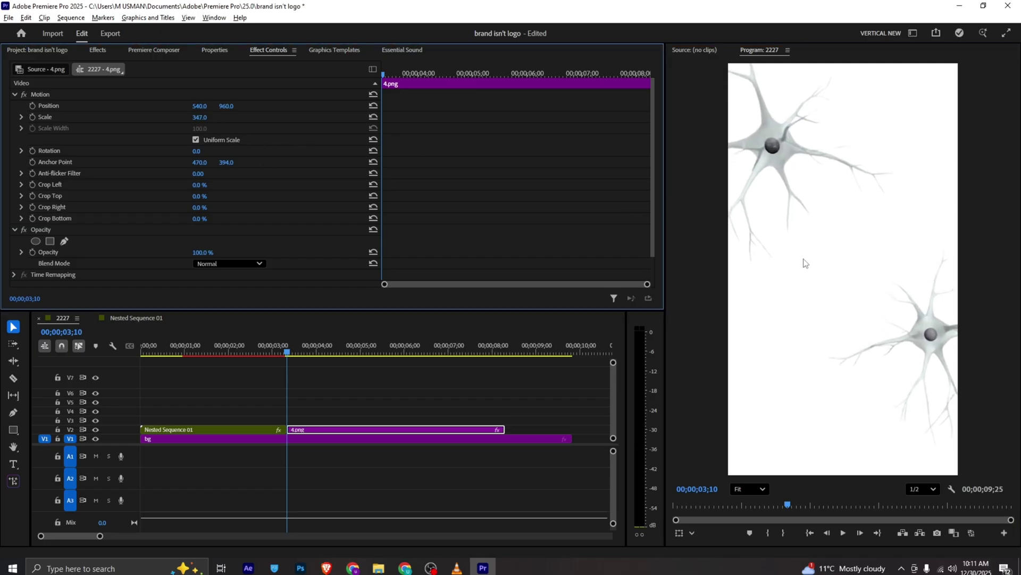
{"action": "key", "text": "alt+Tab"}
{"action": "key", "text": "alt+Tab"}
{"action": "mouse_move", "coordinate": [202, 118]}
{"action": "left_mouse_down"}
{"action": "mouse_move", "coordinate": [182, 117]}
{"action": "mouse_move", "coordinate": [221, 106]}
{"action": "mouse_move", "coordinate": [209, 107]}
{"action": "left_mouse_up"}
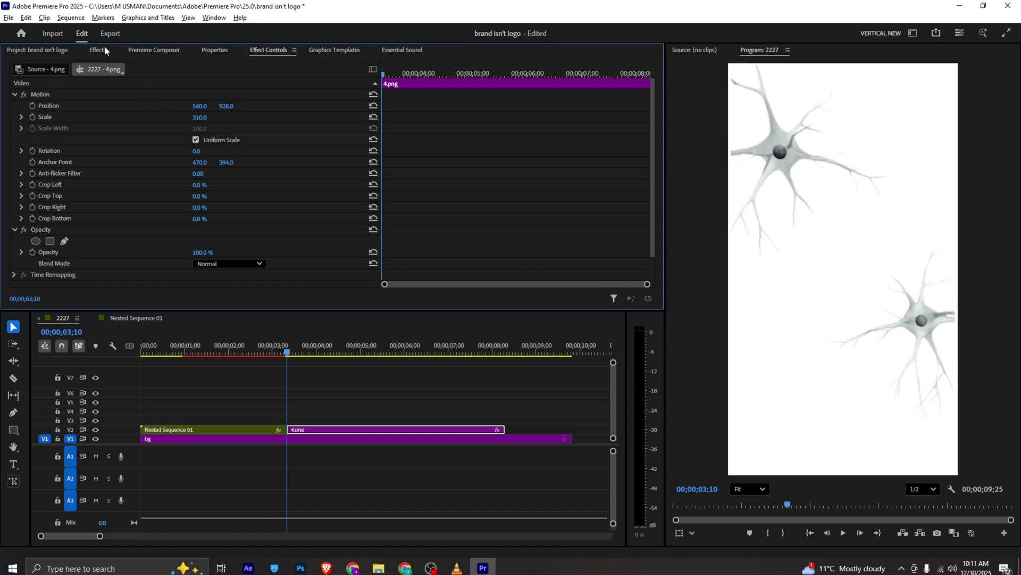
- Crop 51% off the bottom of the 4.png clip and duplicate the clip onto V3
{"action": "left_click", "coordinate": [214, 49]}
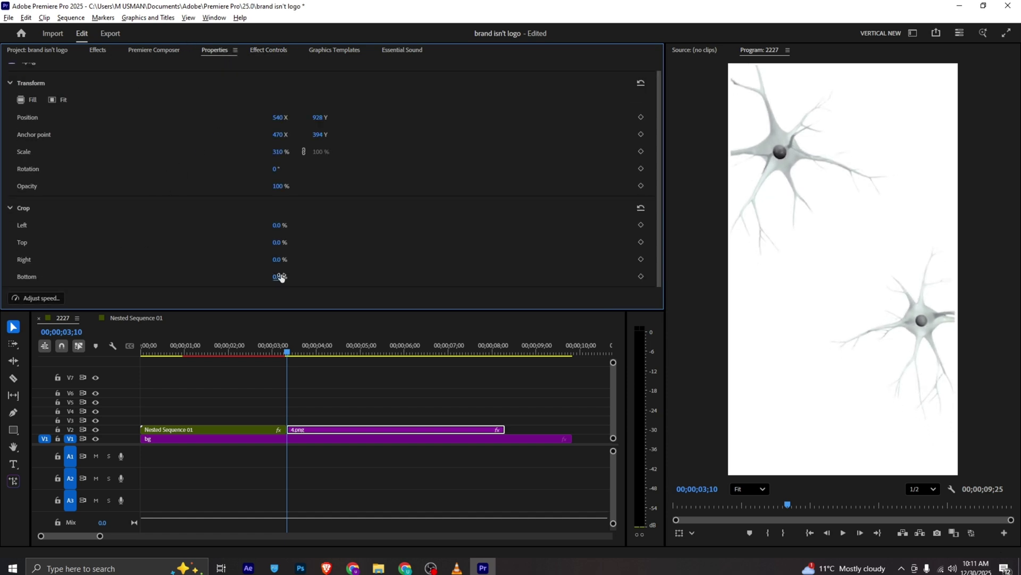
{"action": "left_click_drag", "start_coordinate": [211, 275], "coordinate": [246, 276]}
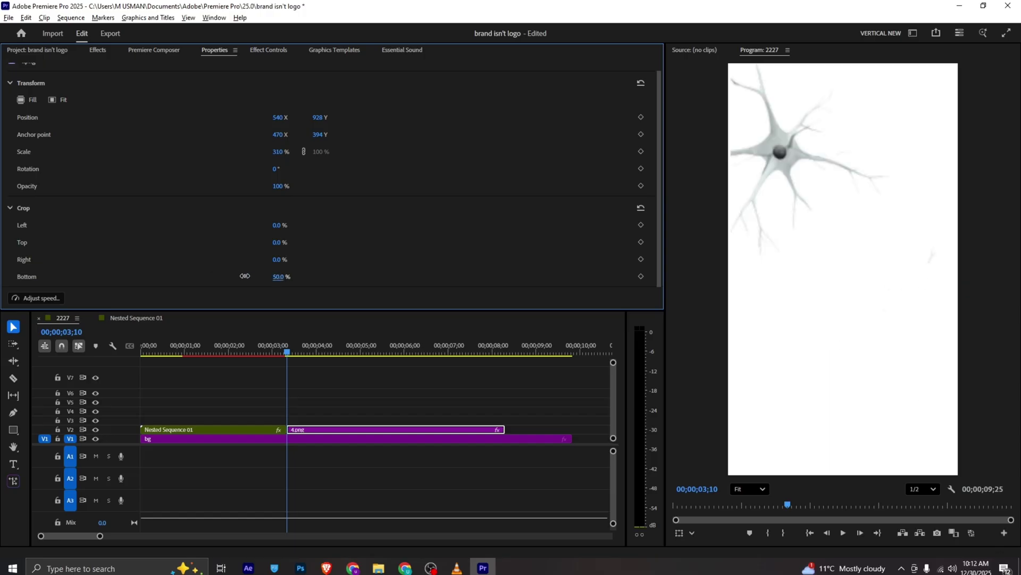
{"action": "left_click_drag", "start_coordinate": [302, 430], "coordinate": [321, 420]}
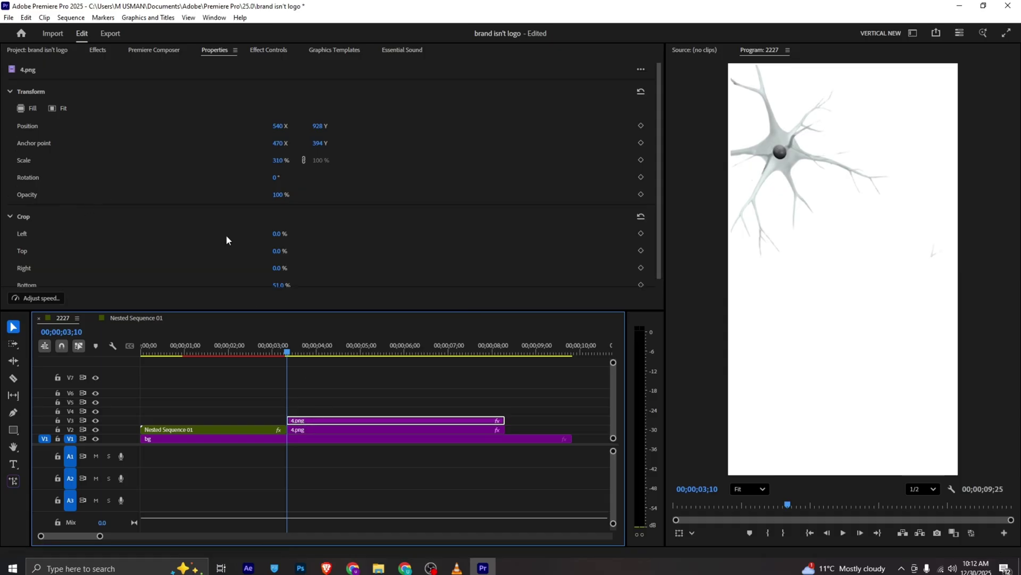
- Set the V3 4.png copy's Crop Bottom to 0% and its Crop Top to 98%
{"action": "scroll", "coordinate": [174, 291], "scroll_direction": "down", "scroll_amount": 1}
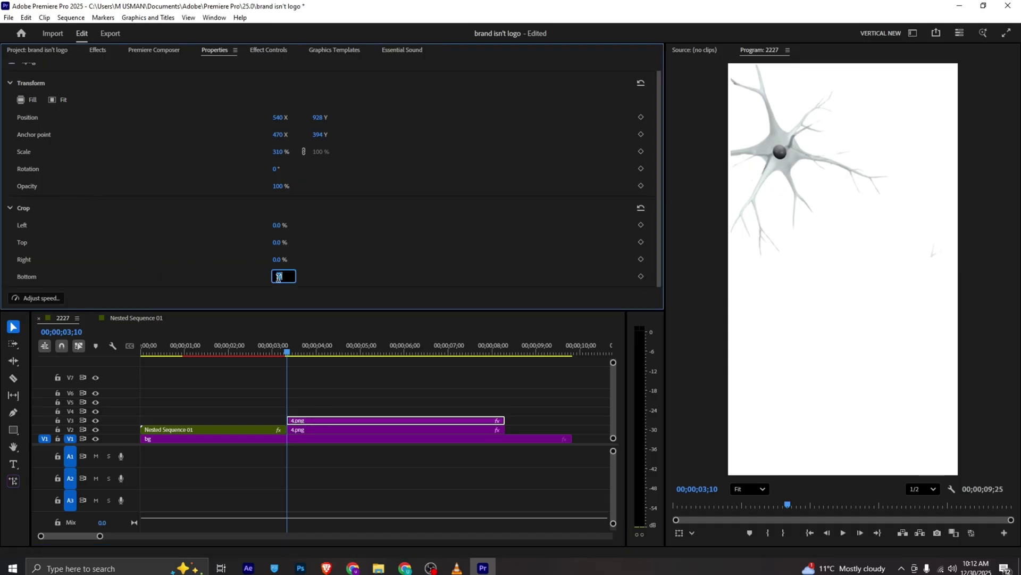
{"action": "key", "text": "Return"}
{"action": "left_click_drag", "start_coordinate": [273, 243], "coordinate": [318, 268]}
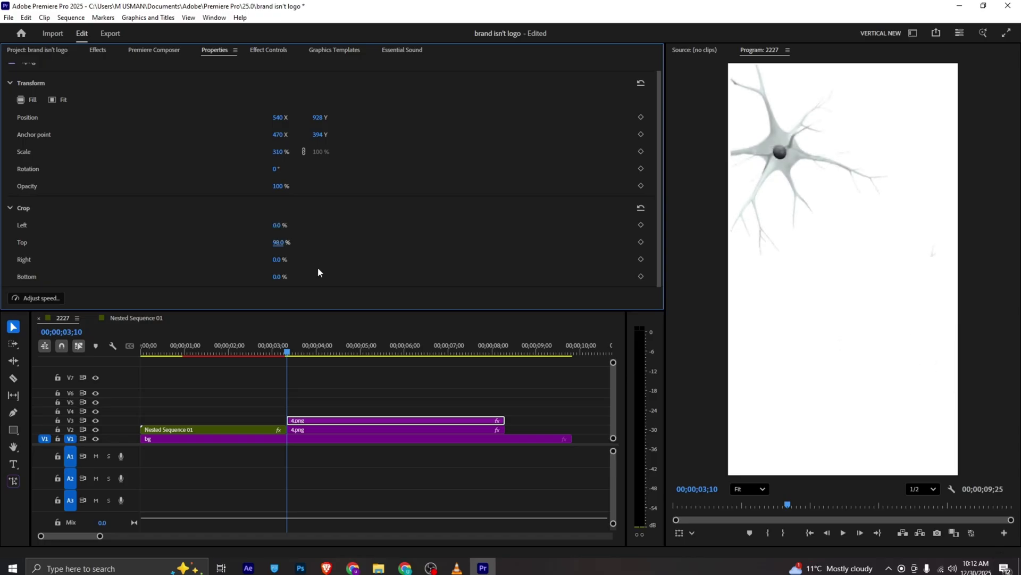
- Slide the V3 copy out of the way on the timeline and move the V2 neuron to Position 437.5, 893
{"action": "left_click", "coordinate": [351, 421]}
{"action": "left_click_drag", "start_coordinate": [347, 421], "coordinate": [414, 420]}
{"action": "left_click_drag", "start_coordinate": [309, 364], "coordinate": [288, 364]}
{"action": "left_click", "coordinate": [308, 431]}
{"action": "left_click", "coordinate": [788, 159]}
{"action": "left_click_drag", "start_coordinate": [789, 182], "coordinate": [773, 174]}
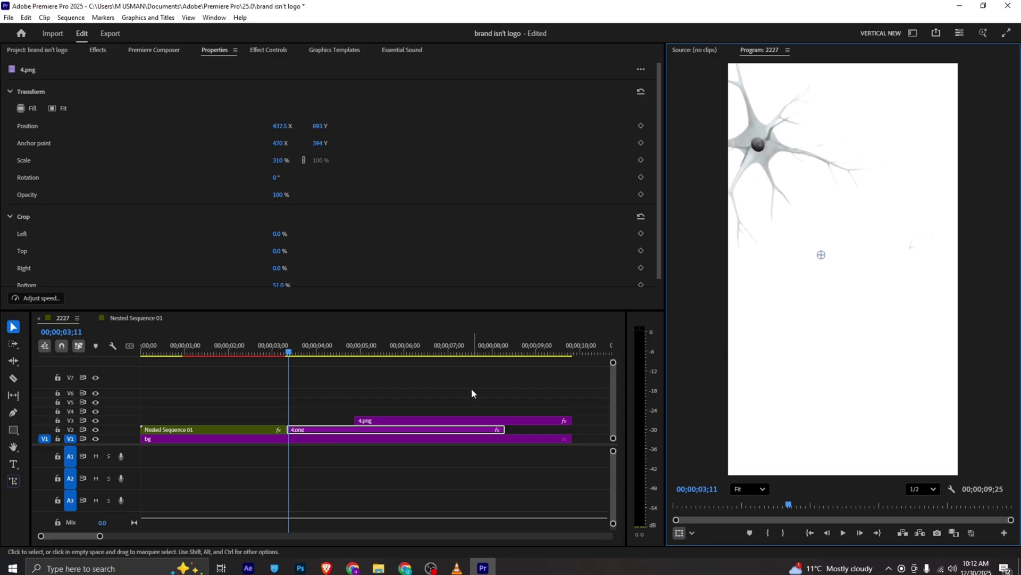
- Realign the V3 copy with the V2 clip's start, set its Crop Top to 49%, and shift the lower neuron down and left
{"action": "left_click_drag", "start_coordinate": [423, 421], "coordinate": [349, 420]}
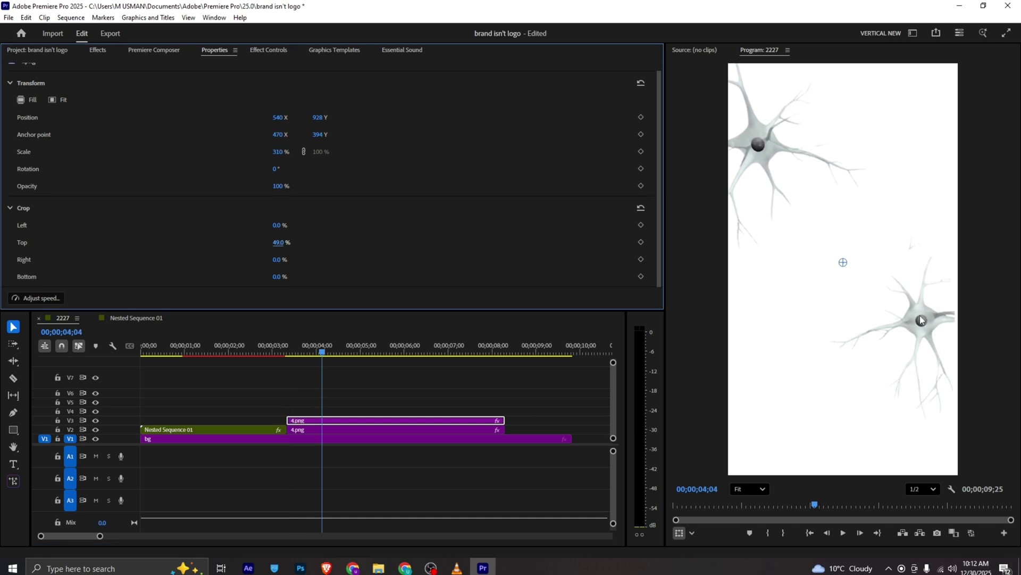
{"action": "left_click_drag", "start_coordinate": [923, 316], "coordinate": [789, 392]}
- Check the placement of the neurons and the central circle in the VLC reference video around 00:02
{"action": "left_click", "coordinate": [426, 545]}
{"action": "left_click", "coordinate": [456, 568]}
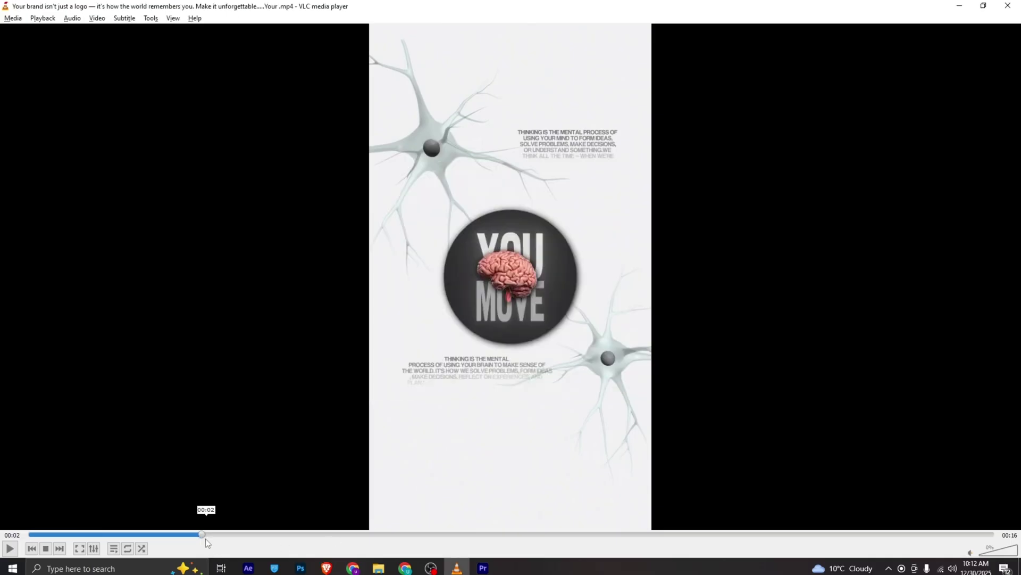
{"action": "mouse_move", "coordinate": [193, 533]}
{"action": "left_mouse_down"}
{"action": "mouse_move", "coordinate": [166, 532]}
{"action": "mouse_move", "coordinate": [197, 535]}
{"action": "left_mouse_up"}
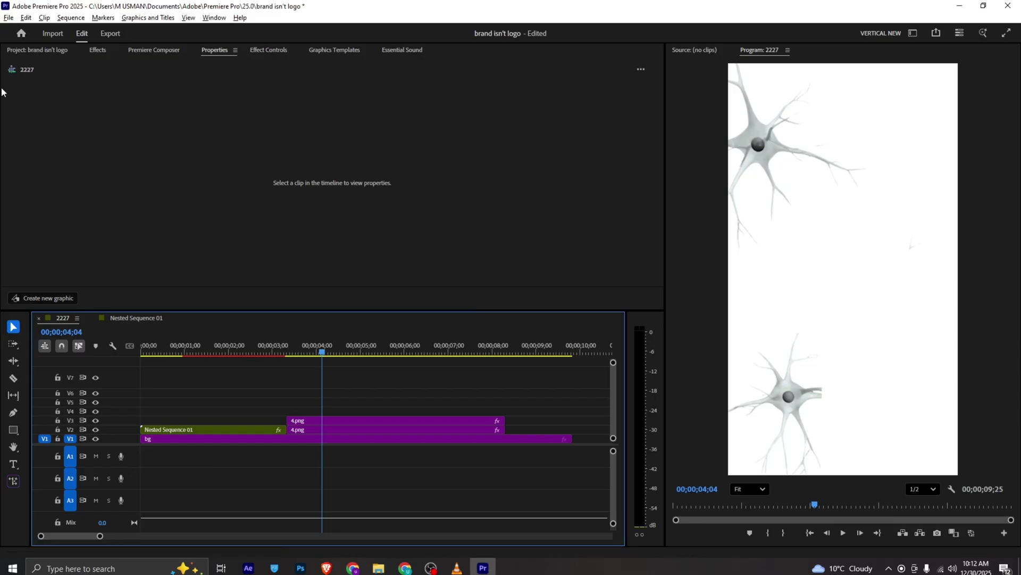
- In Premiere Pro, undo the lower neuron's last move and reposition it slightly lower against the frame's right edge
{"action": "left_click", "coordinate": [20, 51]}
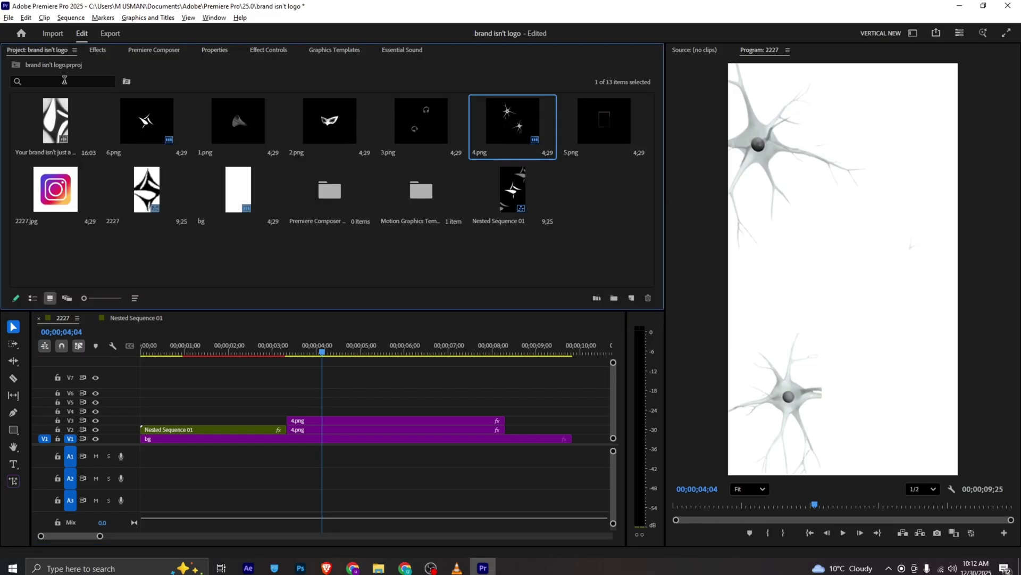
{"action": "left_click", "coordinate": [307, 246]}
{"action": "left_click", "coordinate": [489, 317]}
{"action": "left_click", "coordinate": [14, 431]}
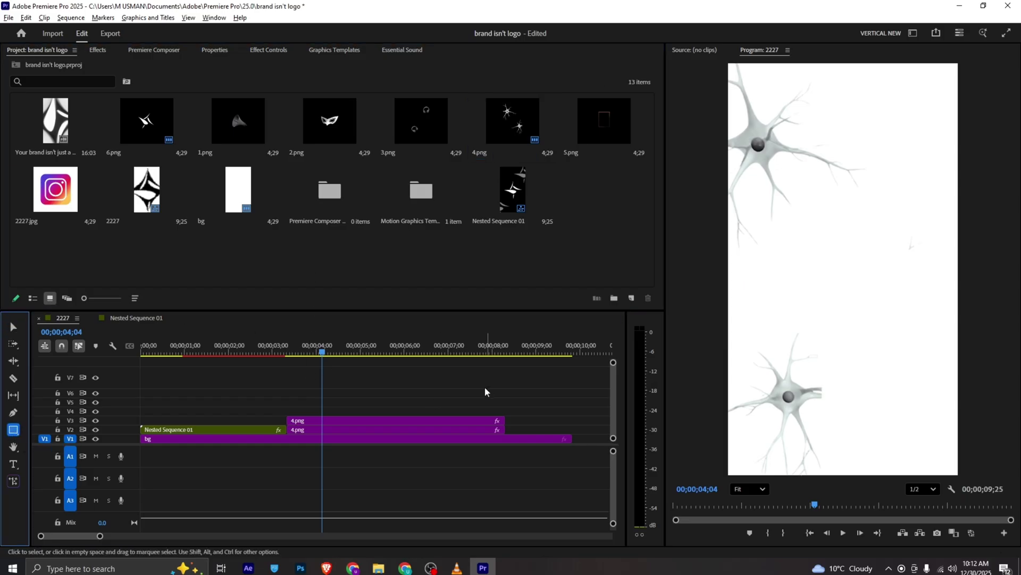
{"action": "left_click", "coordinate": [375, 422]}
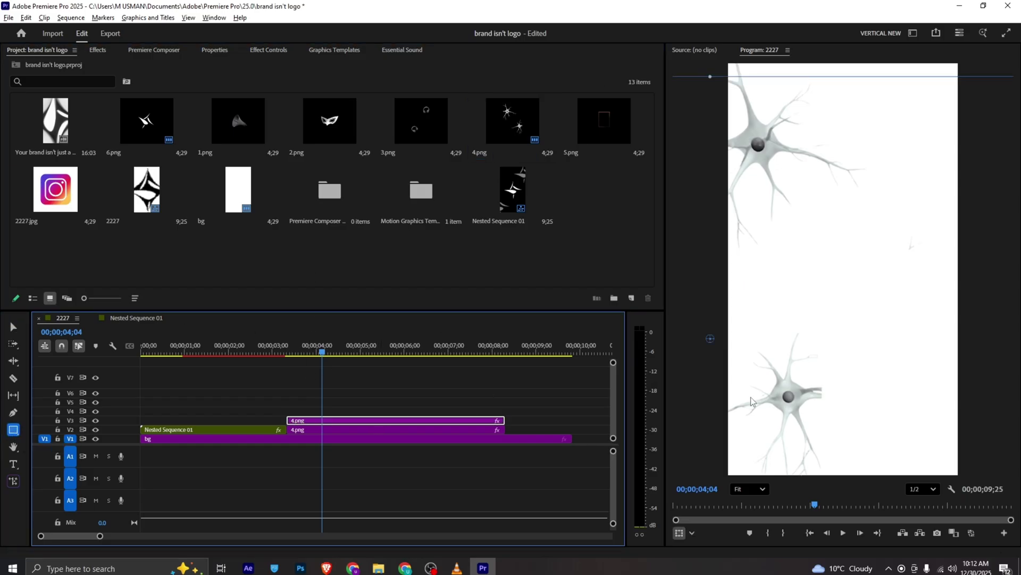
{"action": "key", "text": "ctrl+z"}
{"action": "left_click_drag", "start_coordinate": [904, 347], "coordinate": [917, 377]}
{"action": "left_click", "coordinate": [330, 387]}
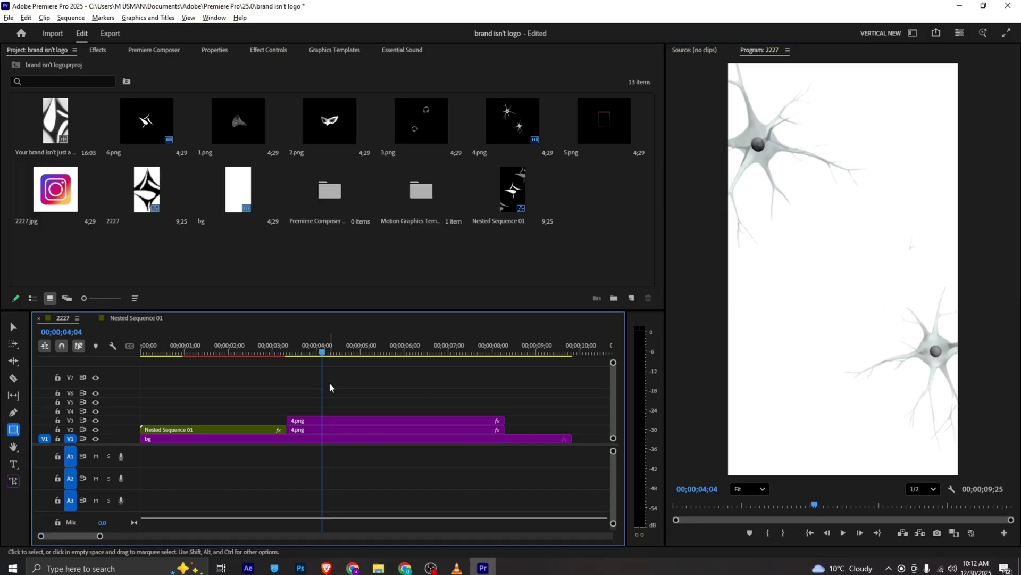
- Draw a square with the Rectangle tool near the middle of the frame at 00;00;04;10
{"action": "left_click", "coordinate": [12, 430]}
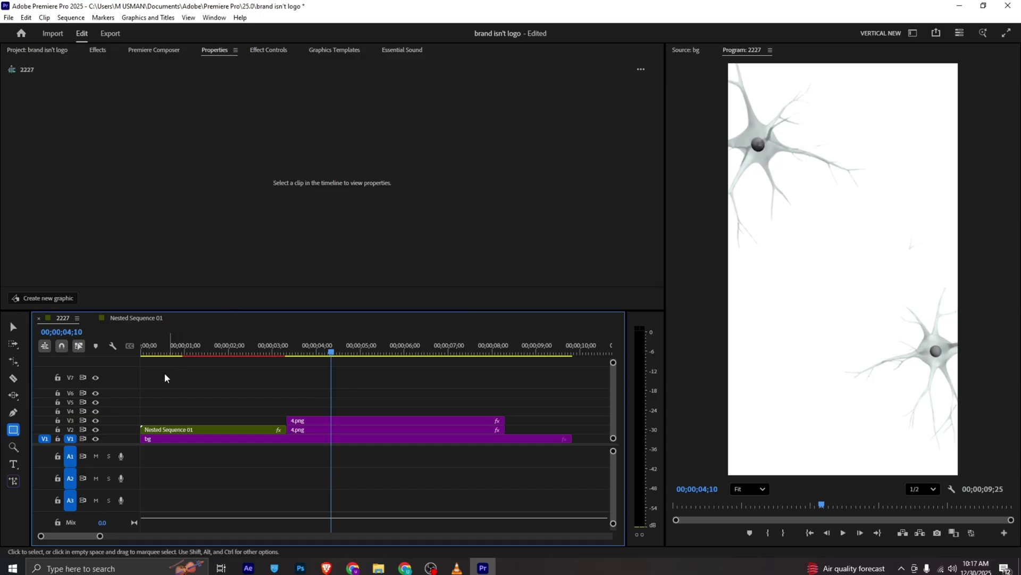
{"action": "left_click", "coordinate": [14, 430]}
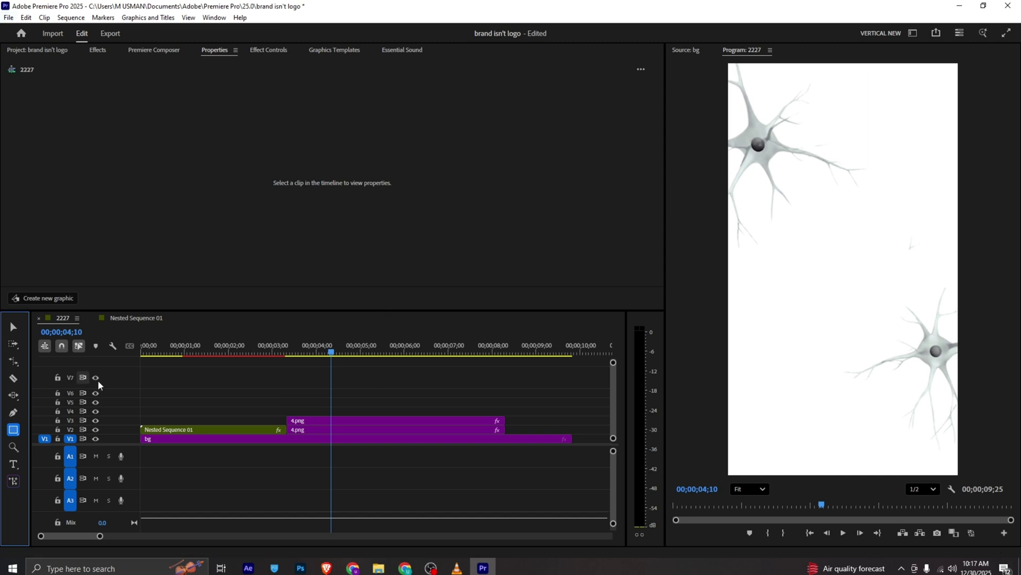
{"action": "mouse_move", "coordinate": [793, 226]}
{"action": "left_mouse_down"}
{"action": "mouse_move", "coordinate": [823, 281]}
{"action": "mouse_move", "coordinate": [889, 321]}
{"action": "left_mouse_up"}
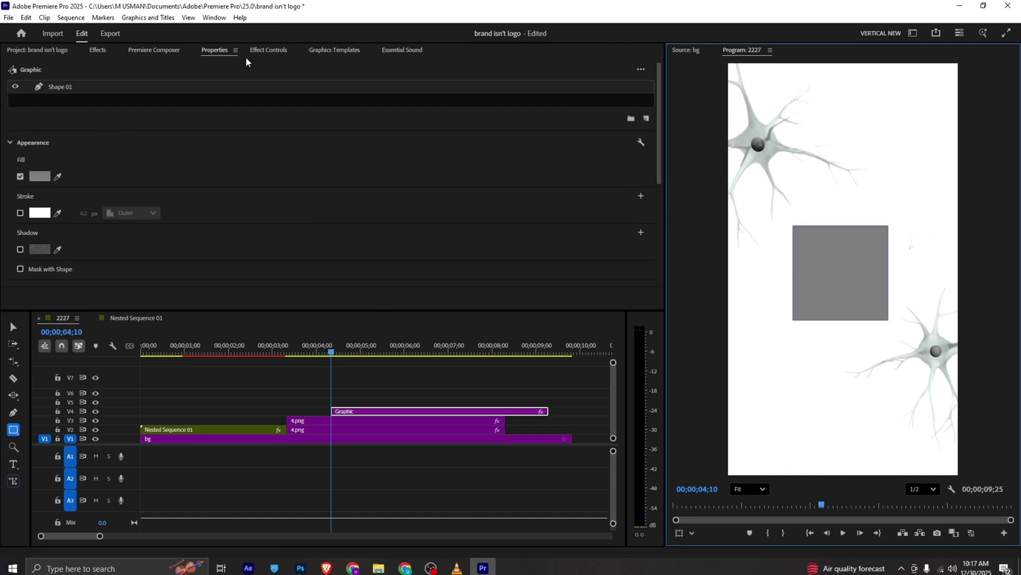
- Add an ellipse mask to the square's Opacity, shape it into a circle, and set Mask Feather to 0
{"action": "left_click", "coordinate": [263, 53]}
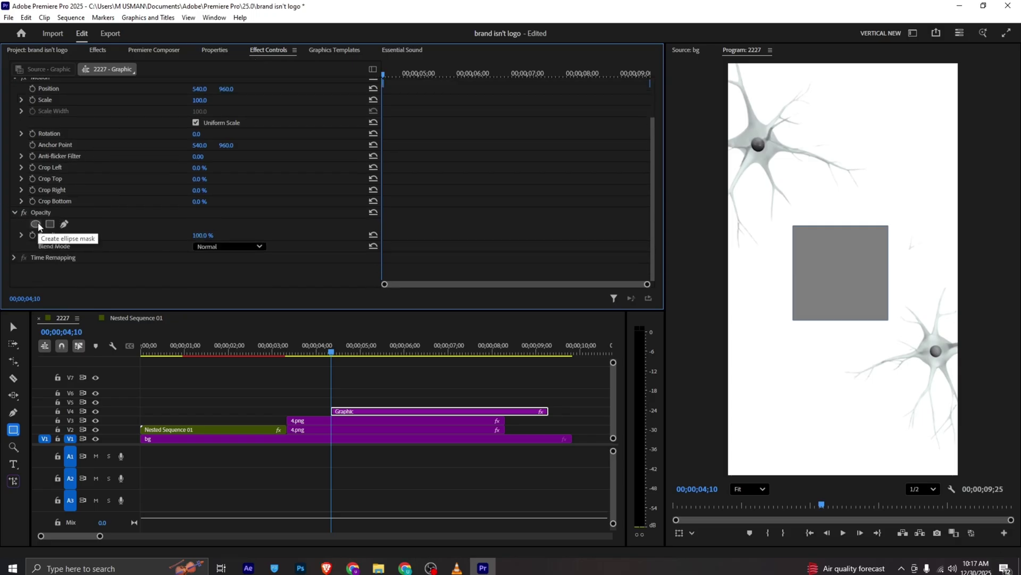
{"action": "left_click", "coordinate": [35, 224]}
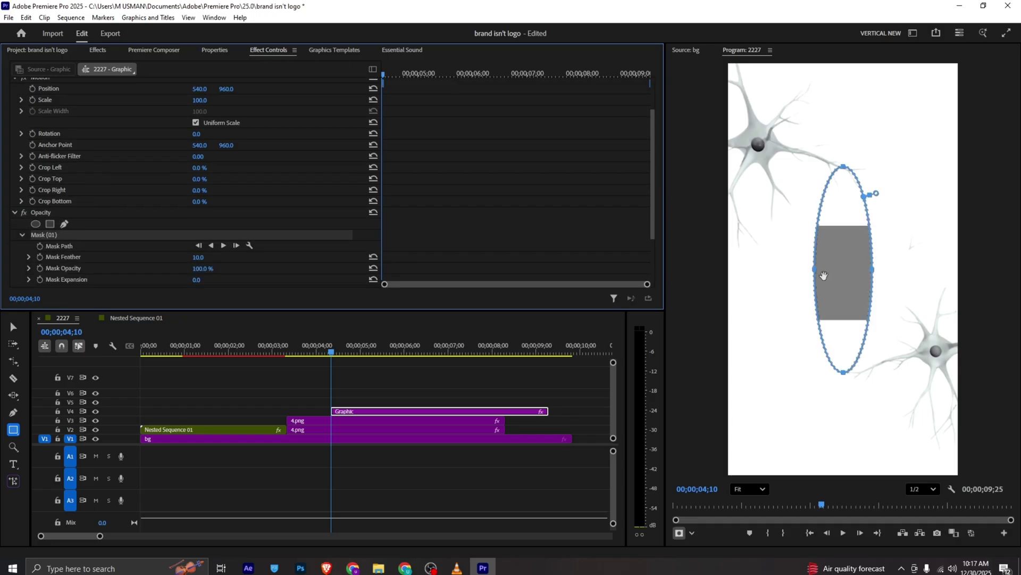
{"action": "left_click_drag", "start_coordinate": [817, 276], "coordinate": [795, 280]}
{"action": "left_click_drag", "start_coordinate": [200, 258], "coordinate": [180, 259]}
{"action": "scroll", "coordinate": [152, 144], "scroll_direction": "up", "scroll_amount": 4}
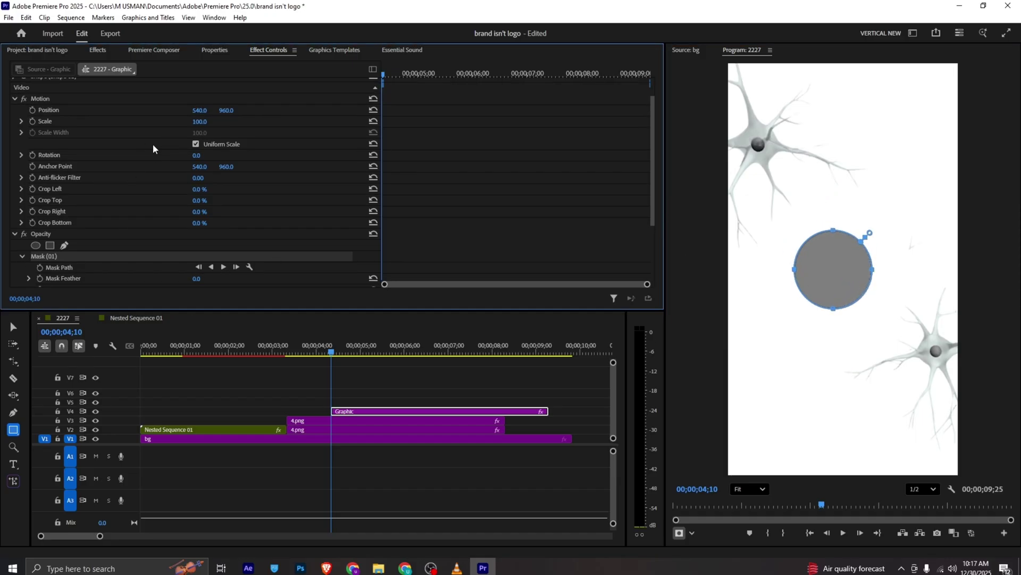
- Enlarge the masked circle graphic by setting its Scale to 142%
{"action": "left_click", "coordinate": [229, 49]}
{"action": "left_click", "coordinate": [173, 84]}
{"action": "scroll", "coordinate": [380, 225], "scroll_direction": "down", "scroll_amount": 5}
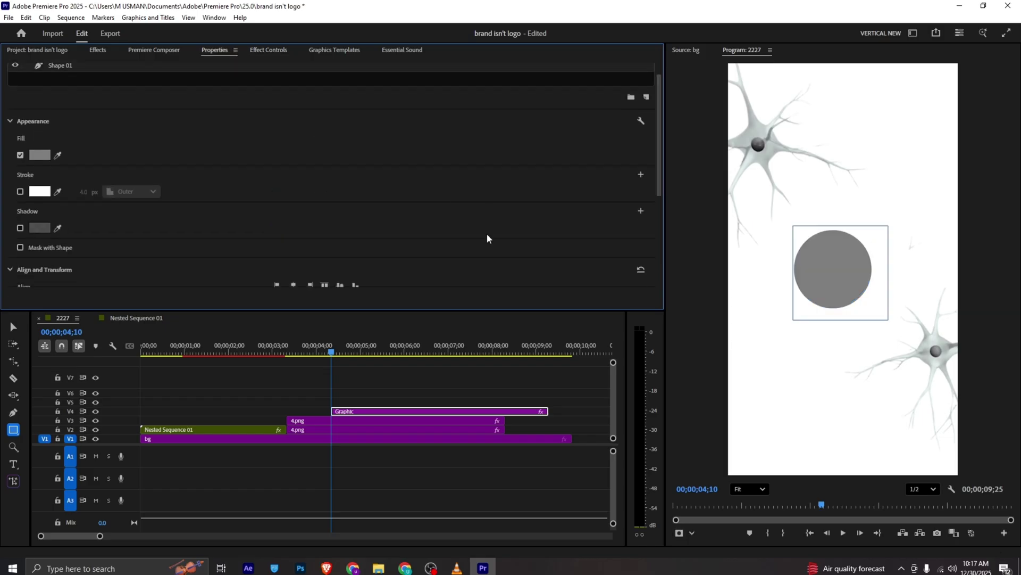
{"action": "left_click_drag", "start_coordinate": [278, 169], "coordinate": [301, 169]}
- Move the Graphic clip on V4 to start together with the two 4.png clips at 00;00;03;10
{"action": "left_click_drag", "start_coordinate": [379, 412], "coordinate": [335, 413]}
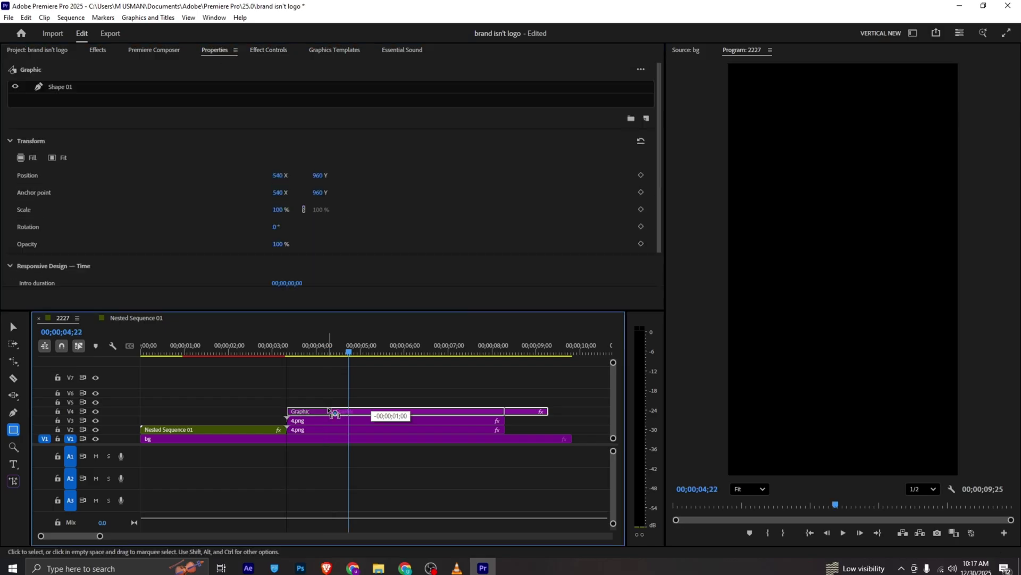
{"action": "left_click", "coordinate": [319, 368]}
{"action": "left_click", "coordinate": [319, 349]}
{"action": "left_click", "coordinate": [334, 409]}
- Center the circle horizontally in the frame by setting the graphic's Position to 590, 960
{"action": "key", "text": "v"}
{"action": "left_click", "coordinate": [823, 285]}
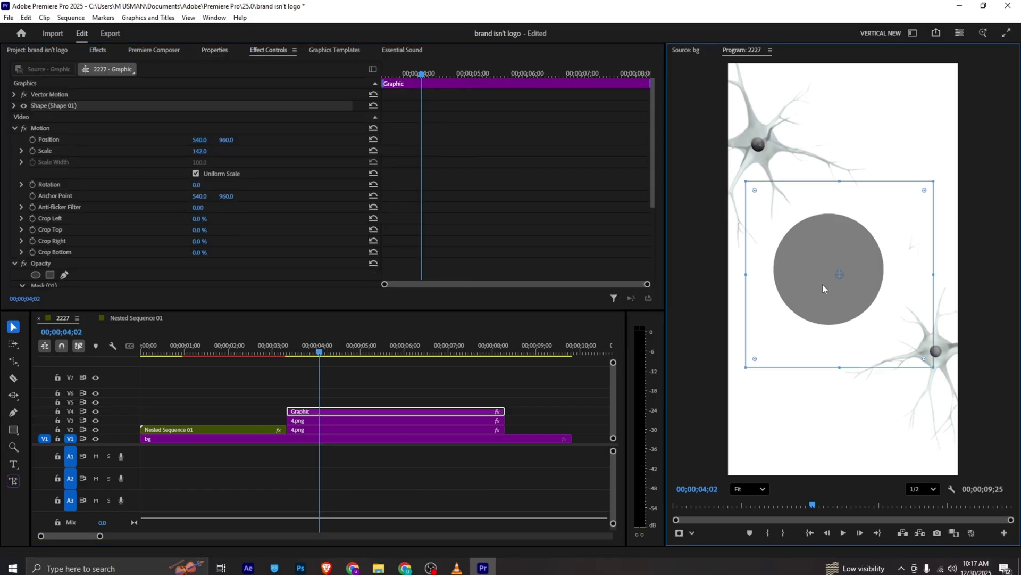
{"action": "left_click_drag", "start_coordinate": [846, 280], "coordinate": [860, 283]}
{"action": "key", "text": "ctrl+z"}
{"action": "left_click_drag", "start_coordinate": [199, 139], "coordinate": [226, 139]}
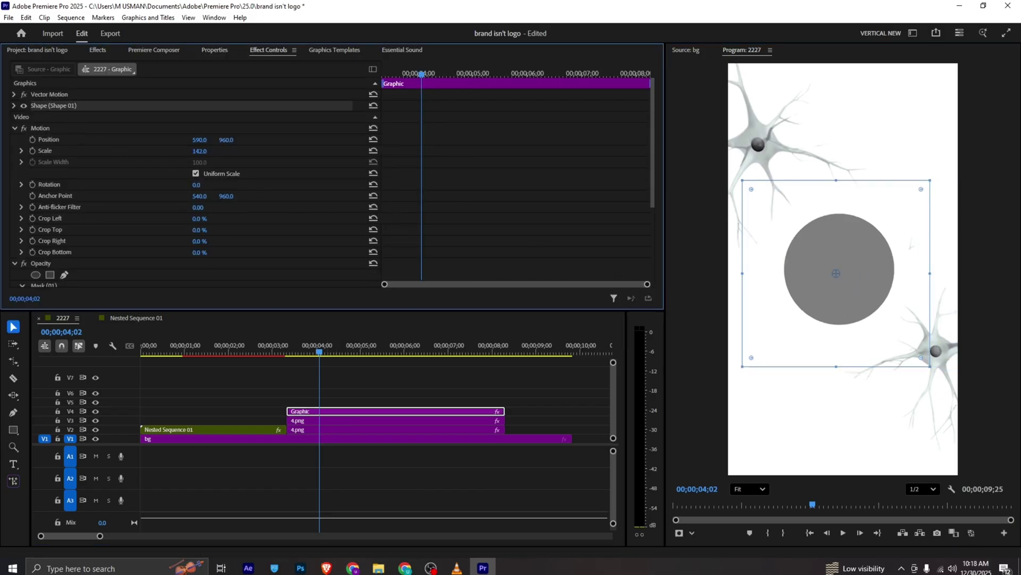
{"action": "left_click", "coordinate": [338, 371]}
{"action": "left_click", "coordinate": [346, 411]}
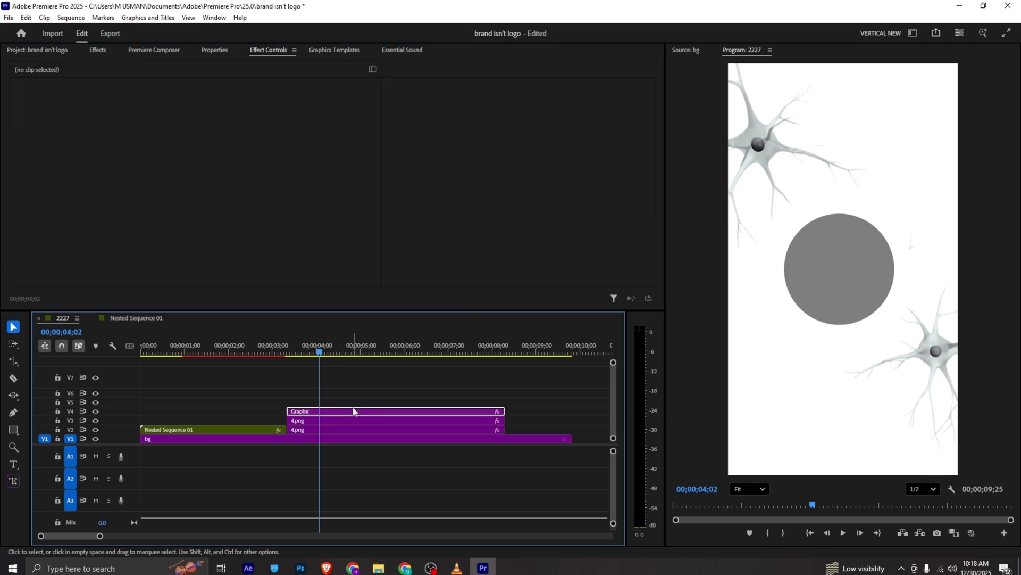
{"action": "left_click", "coordinate": [215, 50]}
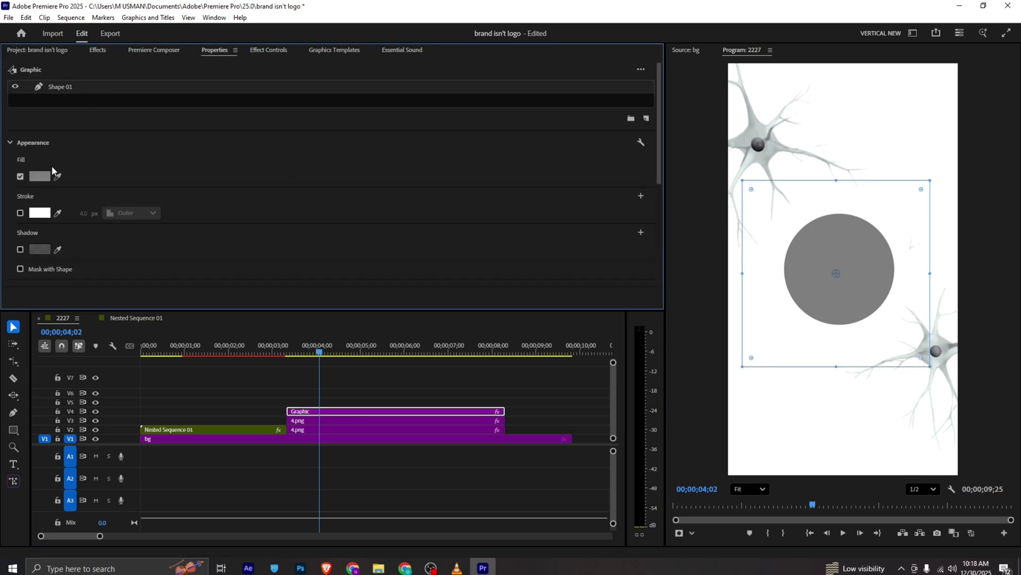
{"action": "left_click", "coordinate": [40, 176]}
{"action": "left_click", "coordinate": [433, 191]}
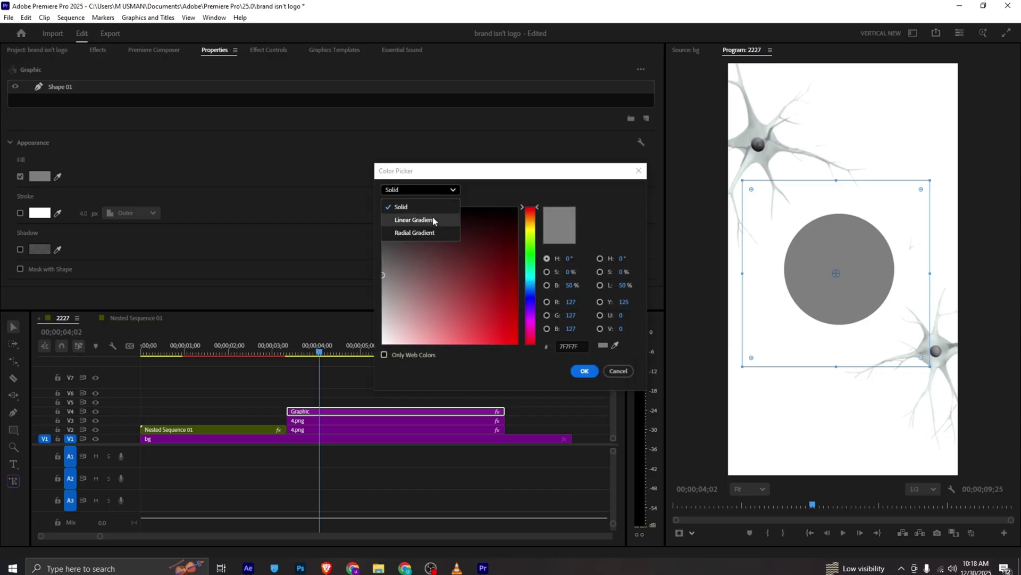
{"action": "left_click", "coordinate": [434, 220]}
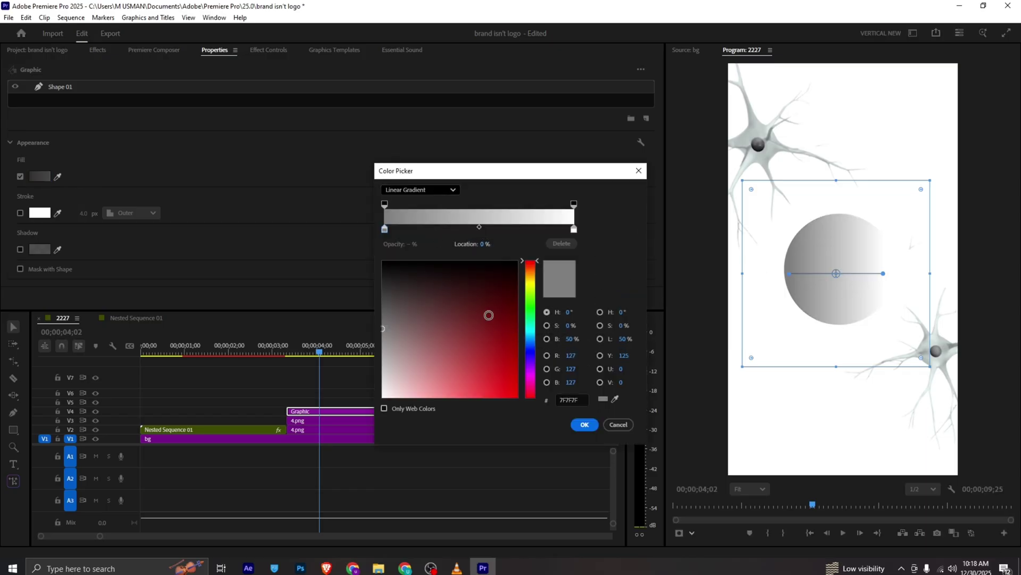
{"action": "left_click_drag", "start_coordinate": [428, 285], "coordinate": [361, 255]}
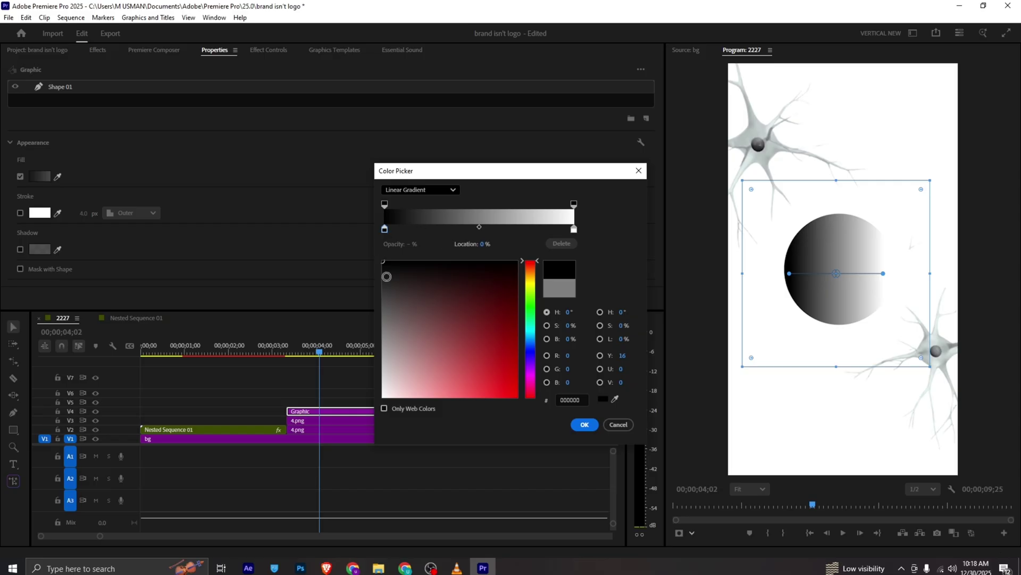
{"action": "left_click", "coordinate": [574, 230]}
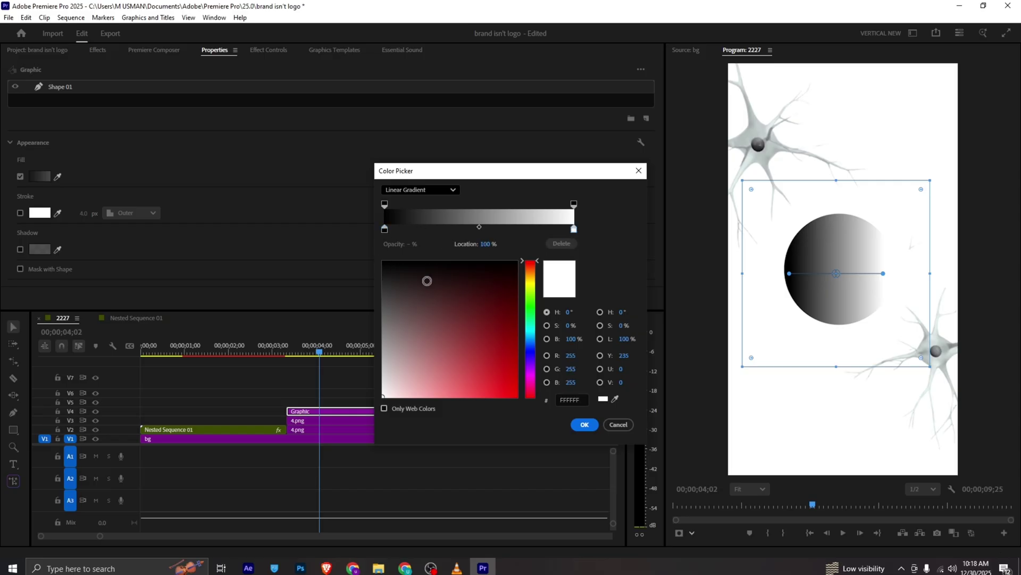
{"action": "left_click_drag", "start_coordinate": [428, 281], "coordinate": [382, 261]}
{"action": "left_click", "coordinate": [479, 228]}
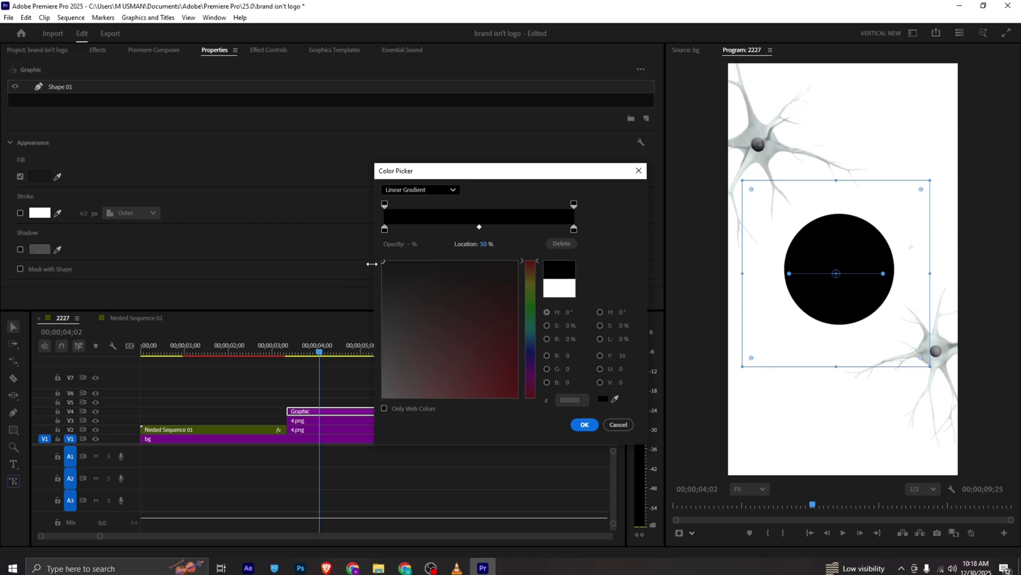
{"action": "left_click_drag", "start_coordinate": [385, 204], "coordinate": [403, 206]}
{"action": "left_click_drag", "start_coordinate": [474, 205], "coordinate": [402, 211]}
{"action": "key", "text": "Escape"}
{"action": "right_click", "coordinate": [390, 415]}
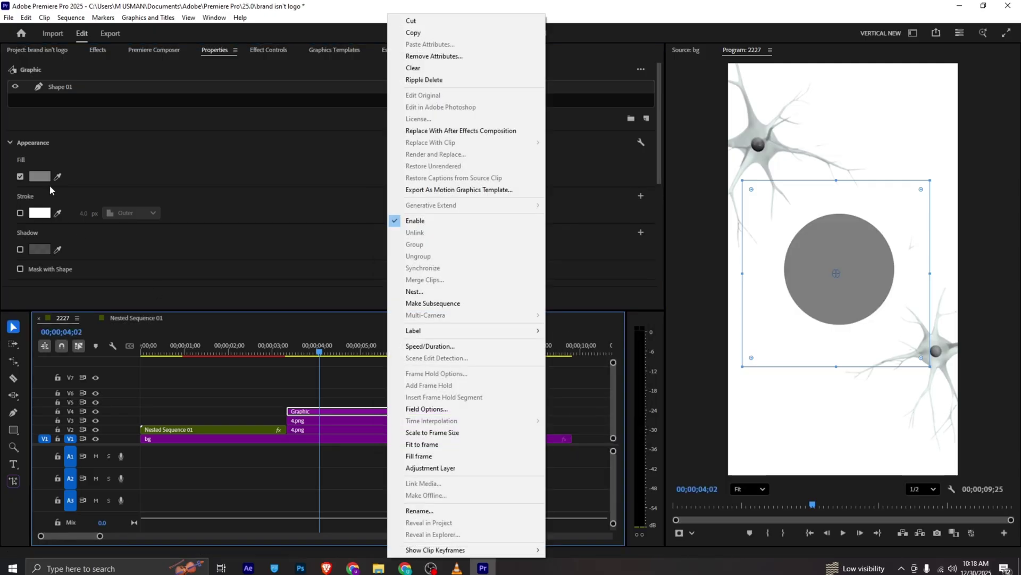
- Change the circle's fill to a Linear Gradient running from black (000000) to white
{"action": "left_click", "coordinate": [47, 178]}
{"action": "left_click", "coordinate": [420, 189]}
{"action": "left_click", "coordinate": [415, 219]}
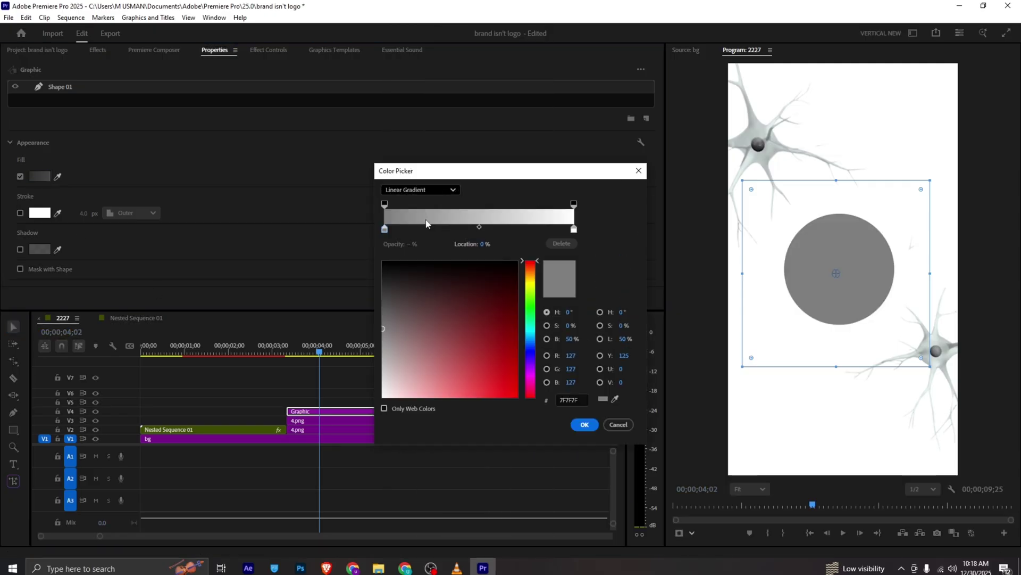
{"action": "left_click_drag", "start_coordinate": [382, 329], "coordinate": [361, 258]}
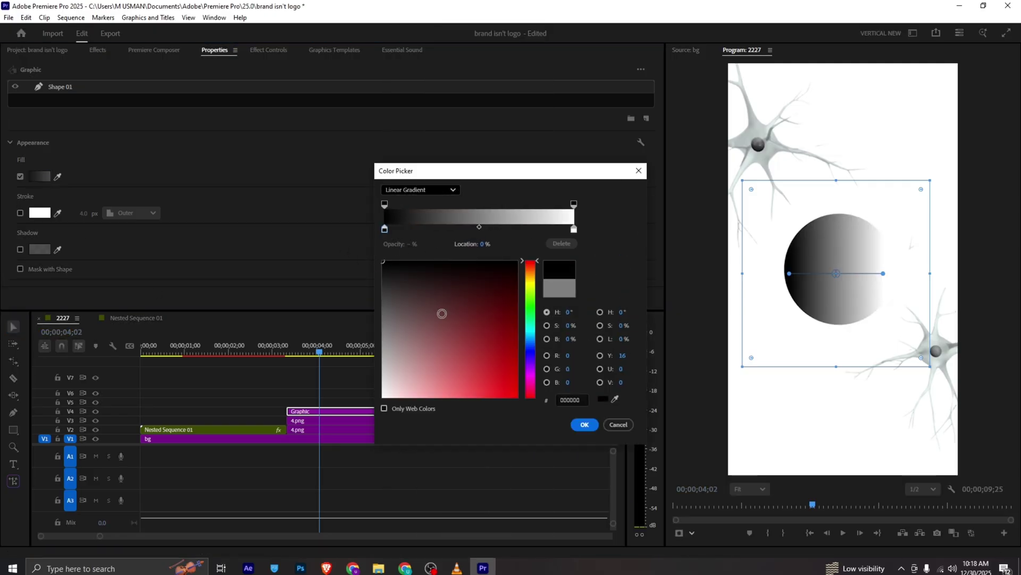
{"action": "left_click", "coordinate": [584, 424]}
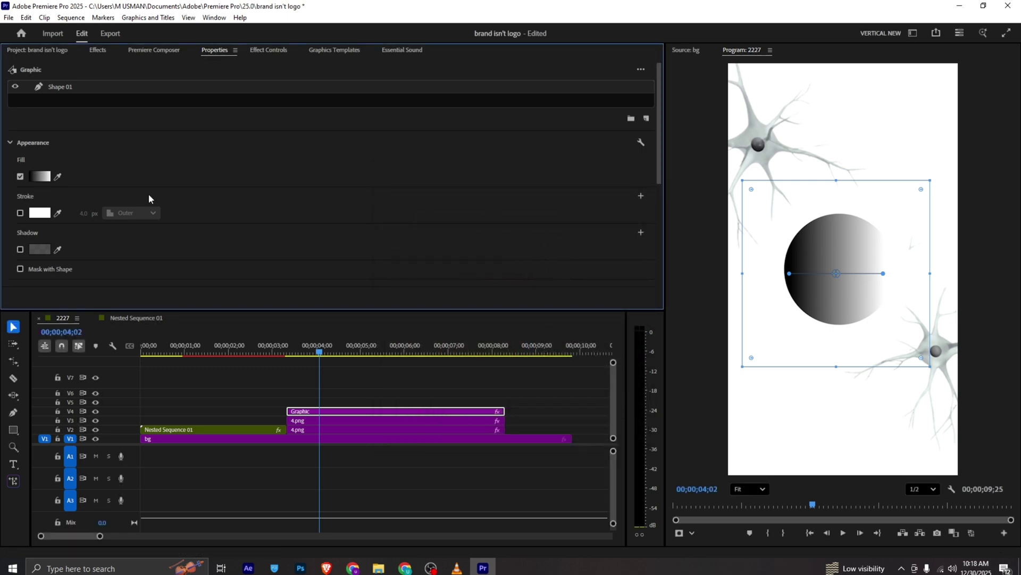
- Shift the circle's linear gradient midpoint to 88% and angle the gradient diagonally so its light end falls at the lower left
{"action": "left_click", "coordinate": [38, 177]}
{"action": "left_click_drag", "start_coordinate": [479, 227], "coordinate": [551, 236]}
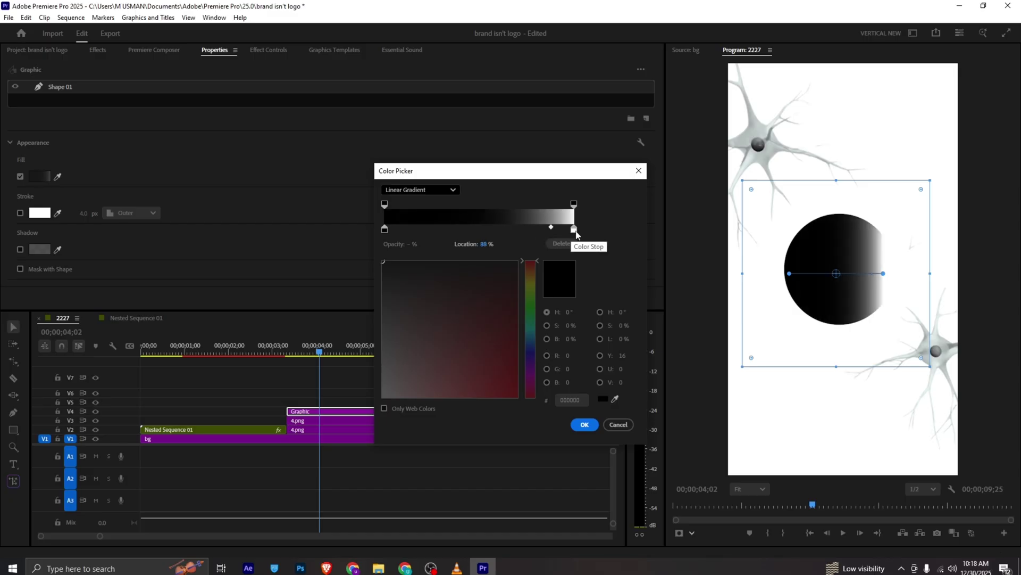
{"action": "left_click", "coordinate": [584, 425]}
{"action": "left_click_drag", "start_coordinate": [880, 277], "coordinate": [802, 335]}
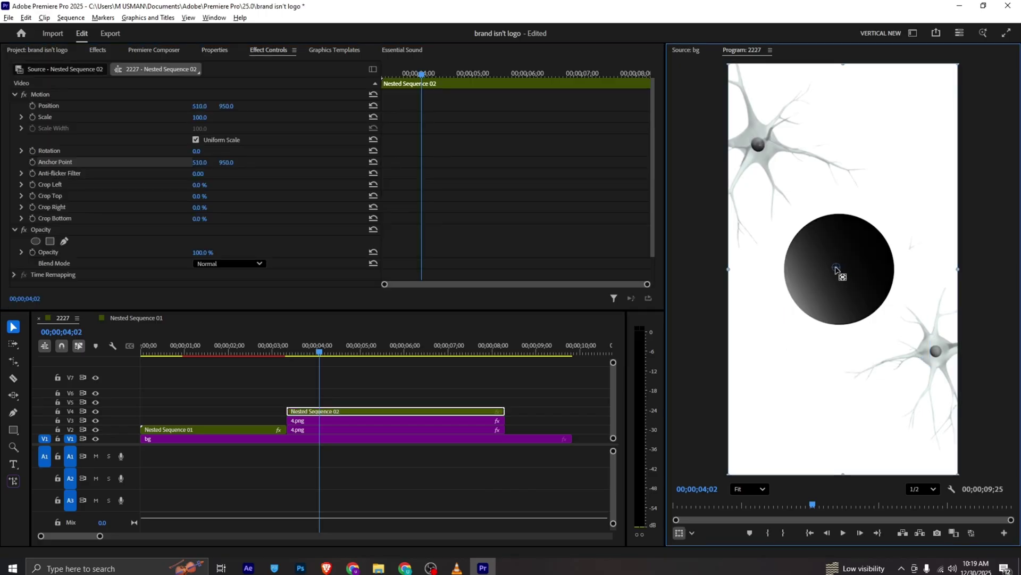
- Animate Nested Sequence 02's Scale from 50 at its start to 100 at 00;00;04;02, save the project and preview the growth
{"action": "left_click", "coordinate": [32, 117]}
{"action": "left_click_drag", "start_coordinate": [421, 75], "coordinate": [379, 77]}
{"action": "left_click", "coordinate": [207, 117]}
{"action": "type", "text": "50"}
{"action": "key", "text": "Return"}
{"action": "key", "text": "ctrl+s"}
{"action": "key", "text": "space"}
{"action": "key", "text": "space"}
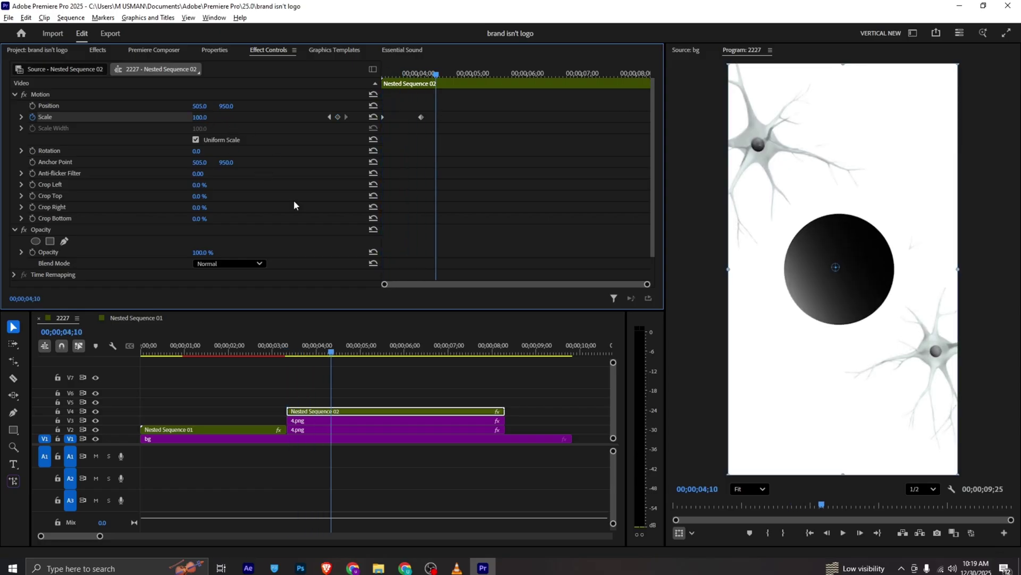
- Check the neuron scene in the VLC reference video and place brain.png on V5 aligned with the start of Nested Sequence 02
{"action": "left_click", "coordinate": [457, 567]}
{"action": "left_click_drag", "start_coordinate": [193, 534], "coordinate": [234, 559]}
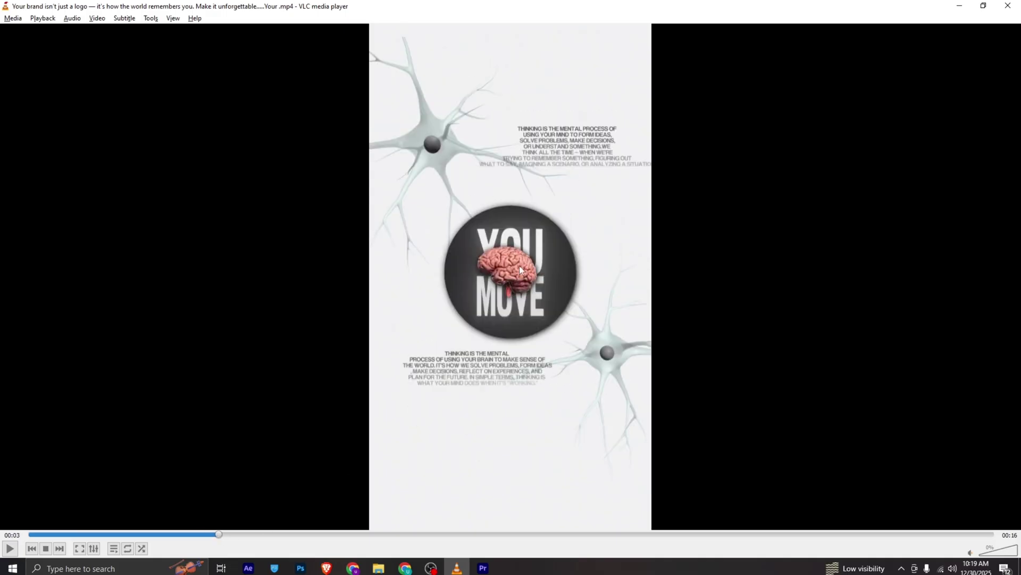
{"action": "key", "text": "alt+Tab"}
{"action": "left_click", "coordinate": [54, 54]}
{"action": "left_click_drag", "start_coordinate": [147, 246], "coordinate": [304, 411]}
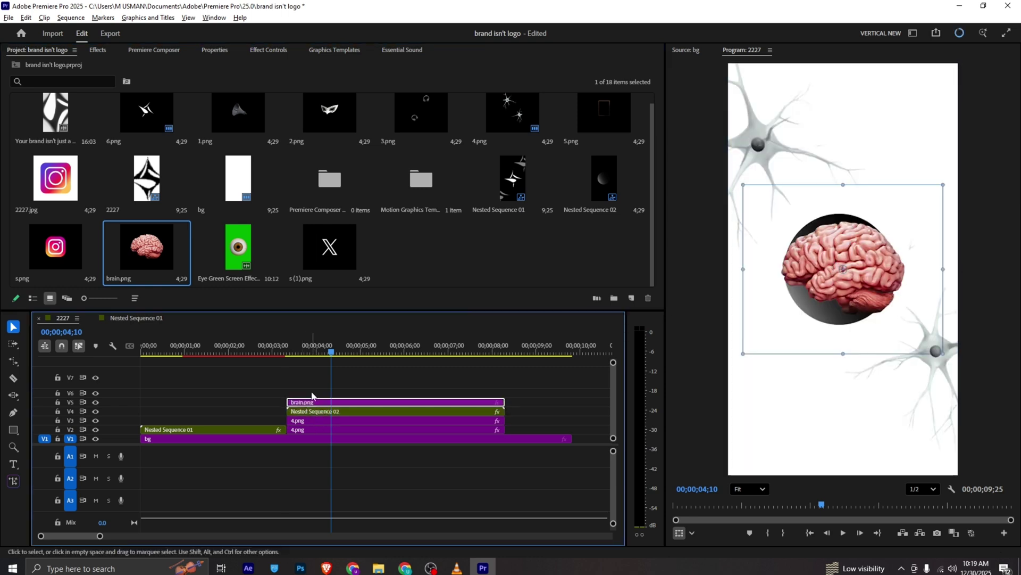
- Scale the brain down to 60 and center it over the dark circle at Position 525, 960
{"action": "left_click", "coordinate": [269, 49]}
{"action": "left_click_drag", "start_coordinate": [198, 118], "coordinate": [242, 129]}
{"action": "left_click_drag", "start_coordinate": [891, 311], "coordinate": [872, 310]}
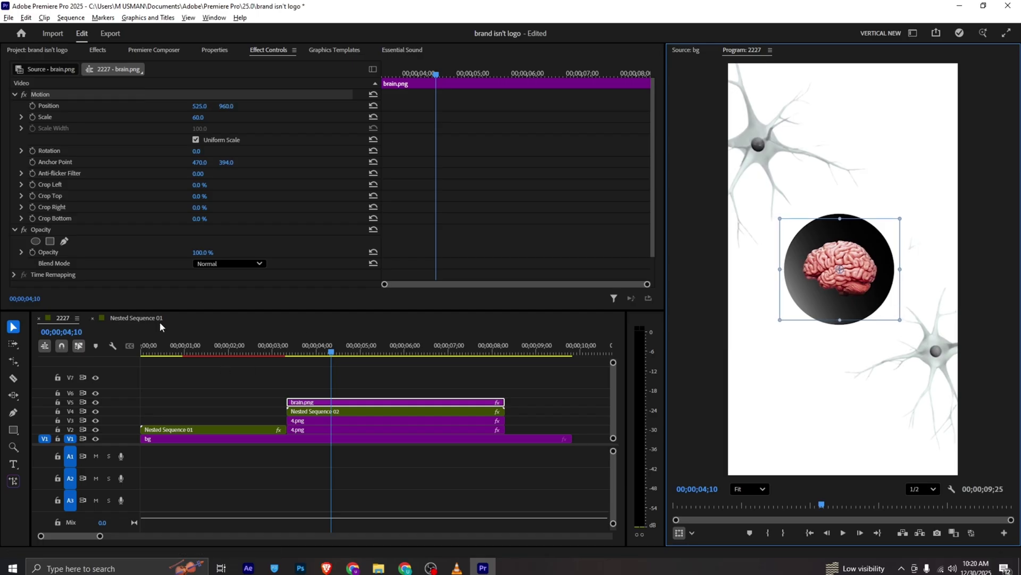
- Copy the Ease Fade Together 3 title from Nested Sequence 01 onto V6 of sequence 2227, starting with the brain clip
{"action": "left_click", "coordinate": [138, 318]}
{"action": "left_click", "coordinate": [205, 394]}
{"action": "left_click_drag", "start_coordinate": [205, 394], "coordinate": [308, 395]}
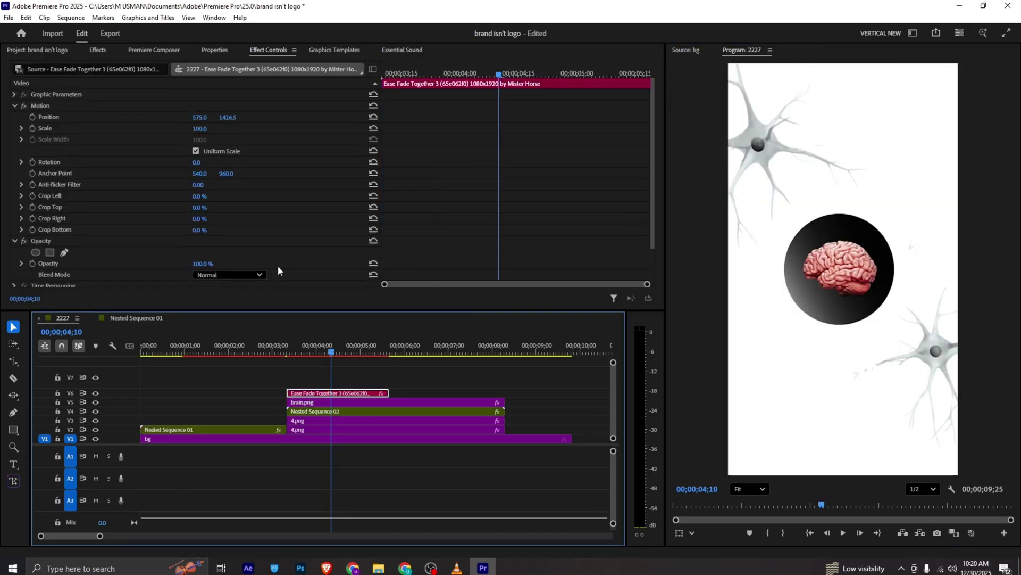
- Change the copied title's Color Fill to black
{"action": "left_click", "coordinate": [214, 50]}
{"action": "scroll", "coordinate": [180, 89], "scroll_direction": "down", "scroll_amount": 10}
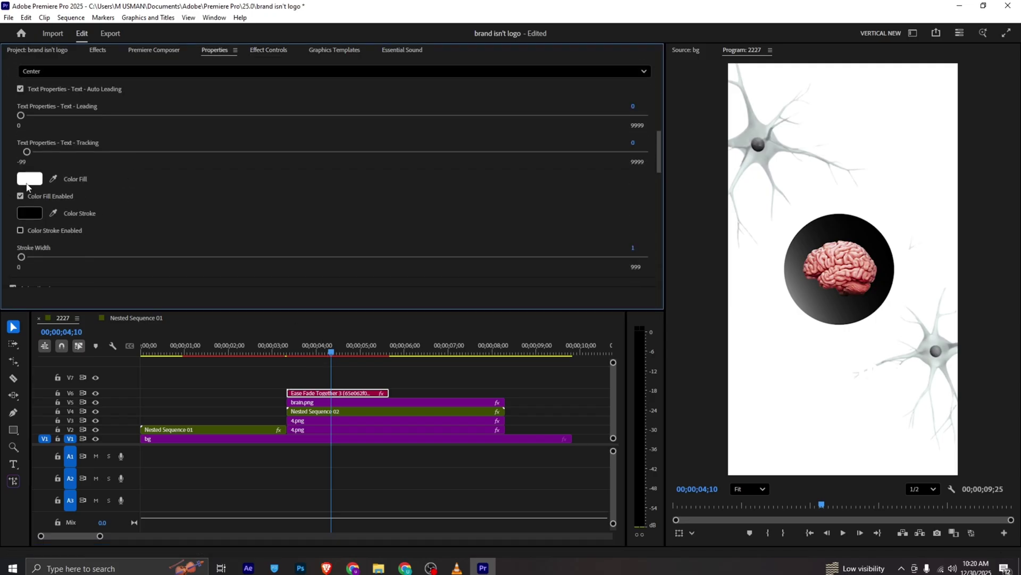
{"action": "left_click", "coordinate": [30, 178]}
{"action": "left_click_drag", "start_coordinate": [408, 250], "coordinate": [314, 184]}
{"action": "left_click", "coordinate": [584, 365]}
- Edit the title text to read JUST and LOGO on two separate lines
{"action": "scroll", "coordinate": [168, 196], "scroll_direction": "up", "scroll_amount": 4}
{"action": "left_click", "coordinate": [44, 157]}
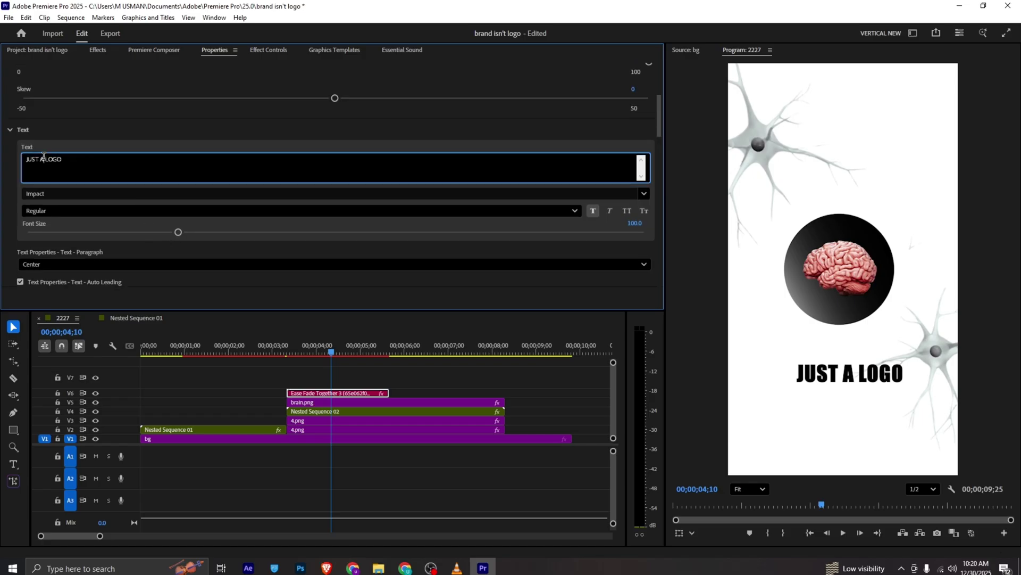
{"action": "key", "text": "Return"}
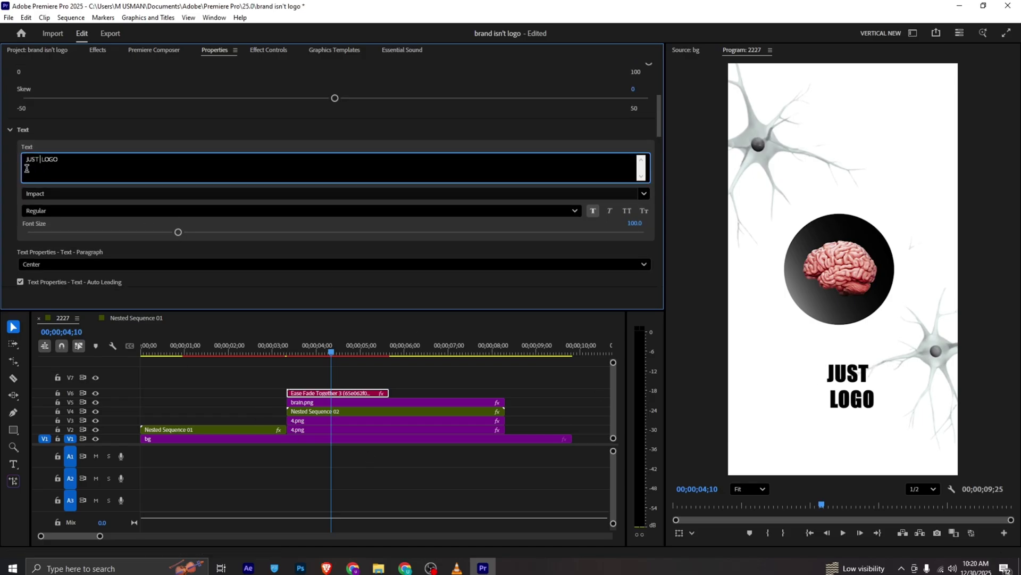
- Enlarge the title to Scale 166 and place it over the circle at Position 502.5, 829, comparing with the reference
{"action": "left_click", "coordinate": [862, 403]}
{"action": "left_click_drag", "start_coordinate": [861, 435], "coordinate": [848, 290]}
{"action": "left_click", "coordinate": [269, 53]}
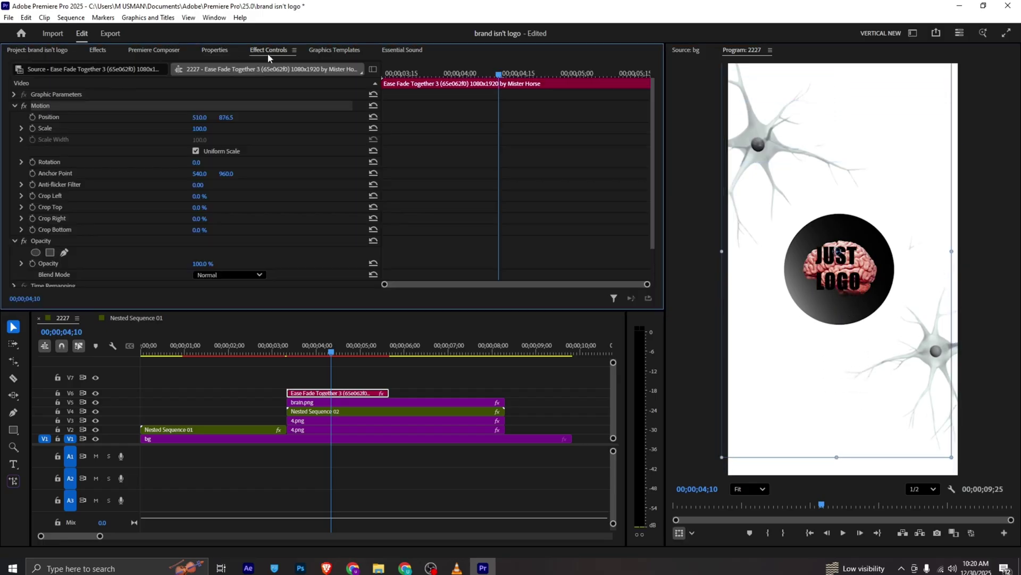
{"action": "left_click_drag", "start_coordinate": [202, 133], "coordinate": [237, 133]}
{"action": "left_click_drag", "start_coordinate": [852, 312], "coordinate": [850, 302]}
{"action": "key", "text": "alt+Tab"}
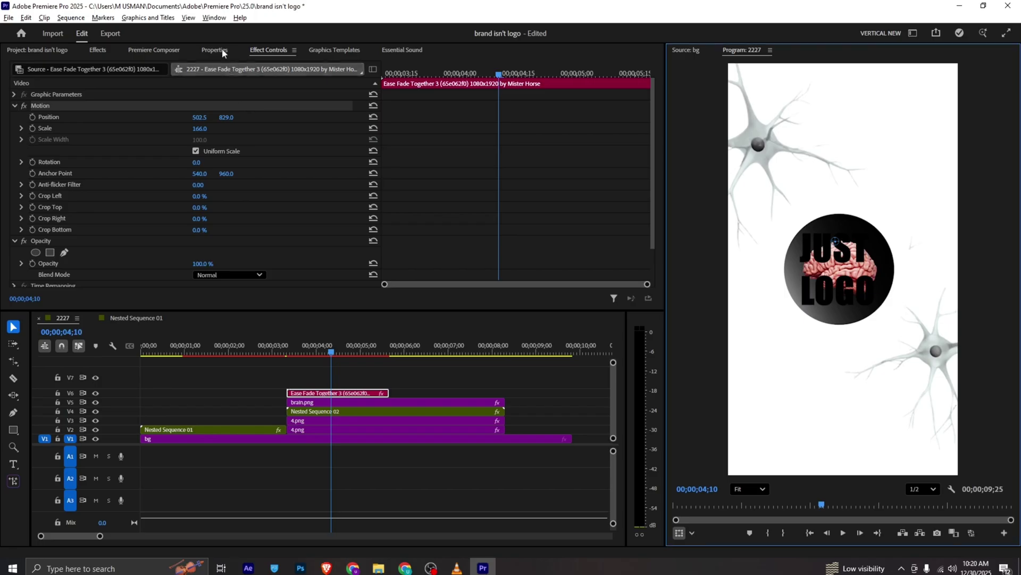
- Set the JUST LOGO title's Color Fill to white
{"action": "scroll", "coordinate": [95, 160], "scroll_direction": "down", "scroll_amount": 5}
{"action": "left_click", "coordinate": [27, 158]}
{"action": "left_click", "coordinate": [585, 365]}
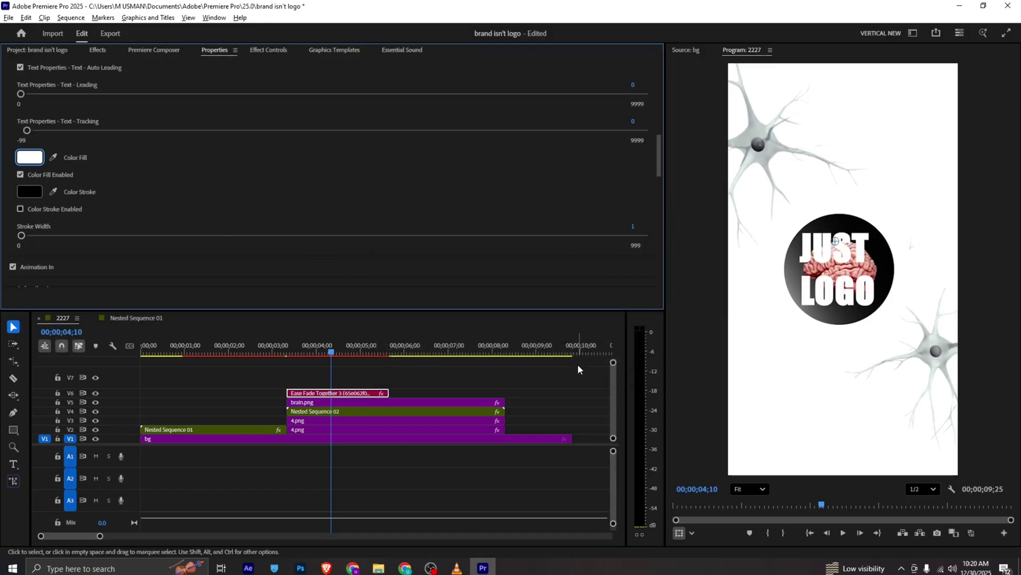
- Swap the layer order so brain.png sits on V6 above the title on V5, with both starting at the same frame
{"action": "left_click_drag", "start_coordinate": [302, 402], "coordinate": [305, 384]}
{"action": "mouse_move", "coordinate": [309, 393]}
{"action": "left_mouse_down"}
{"action": "mouse_move", "coordinate": [312, 403]}
{"action": "mouse_move", "coordinate": [326, 392]}
{"action": "left_mouse_up"}
{"action": "left_click", "coordinate": [324, 383]}
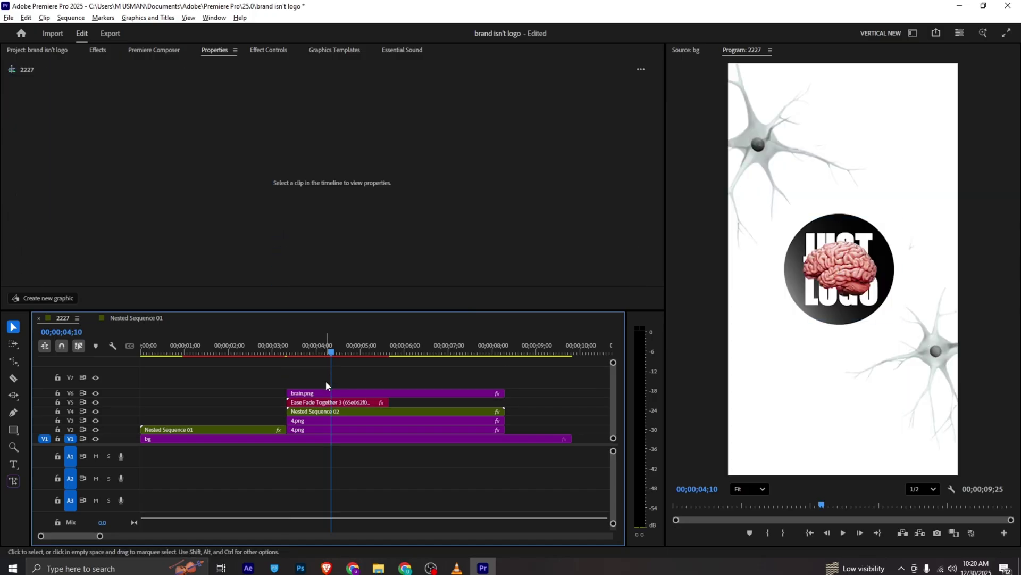
{"action": "left_click", "coordinate": [365, 393]}
{"action": "left_click", "coordinate": [358, 402]}
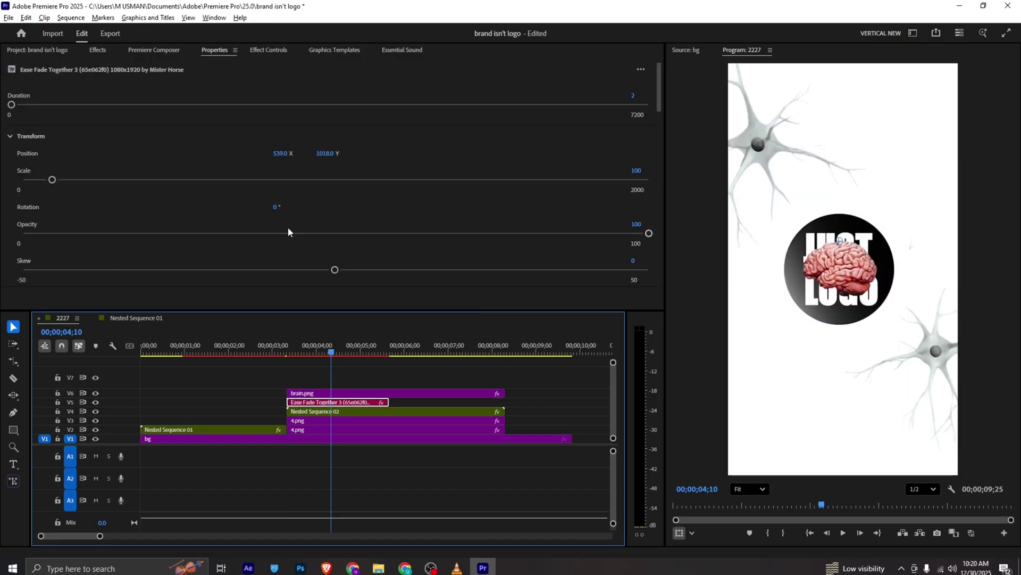
- Nest the brain, title, circle and both neuron clips on V2 to V6 as Nested Sequence 03
{"action": "left_click", "coordinate": [295, 373]}
{"action": "left_click", "coordinate": [294, 353]}
{"action": "left_click_drag", "start_coordinate": [325, 375], "coordinate": [341, 427]}
{"action": "right_click", "coordinate": [341, 426]}
{"action": "left_click", "coordinate": [367, 318]}
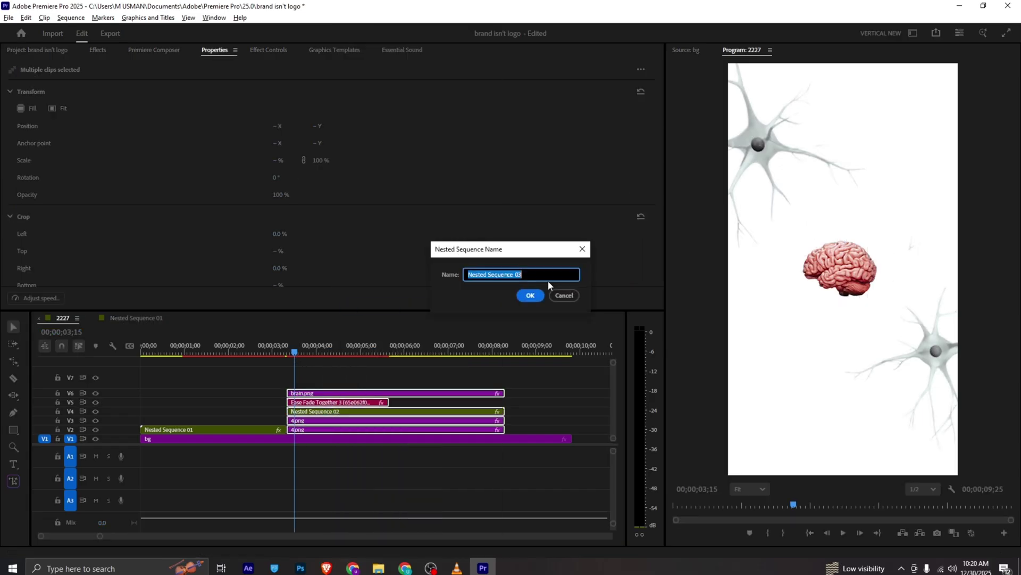
{"action": "left_click", "coordinate": [540, 295]}
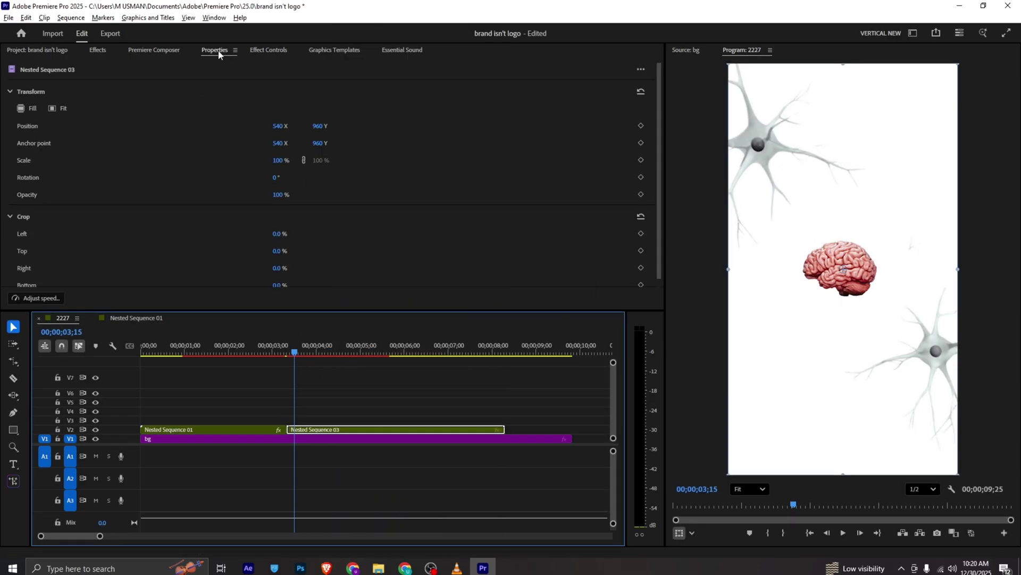
- Keyframe Nested Sequence 03 from Scale 153 and a rightward offset at its start to Scale 100 and Position 540, 960, saving the project
{"action": "left_click", "coordinate": [249, 49]}
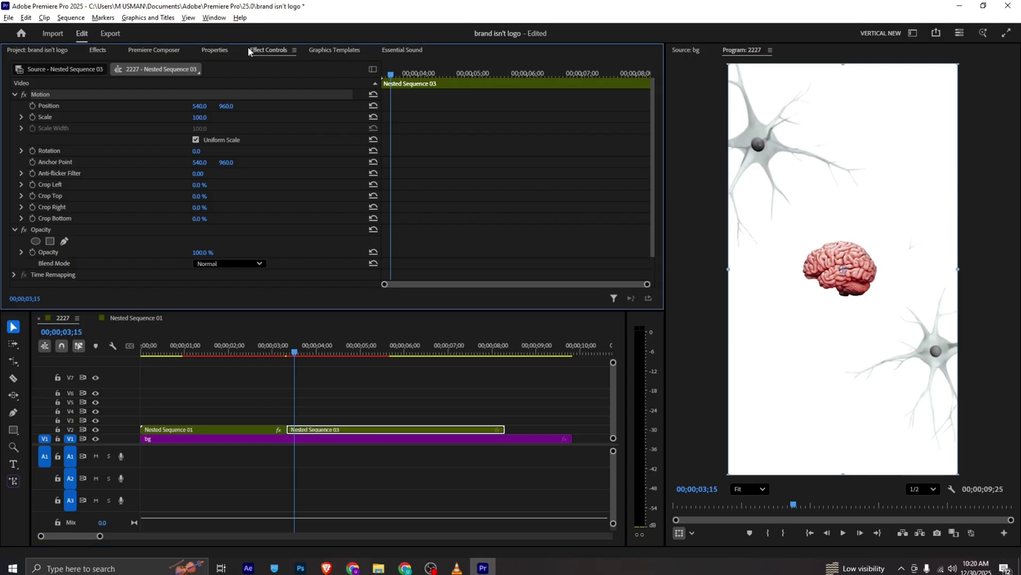
{"action": "left_click", "coordinate": [32, 105]}
{"action": "left_click", "coordinate": [32, 116]}
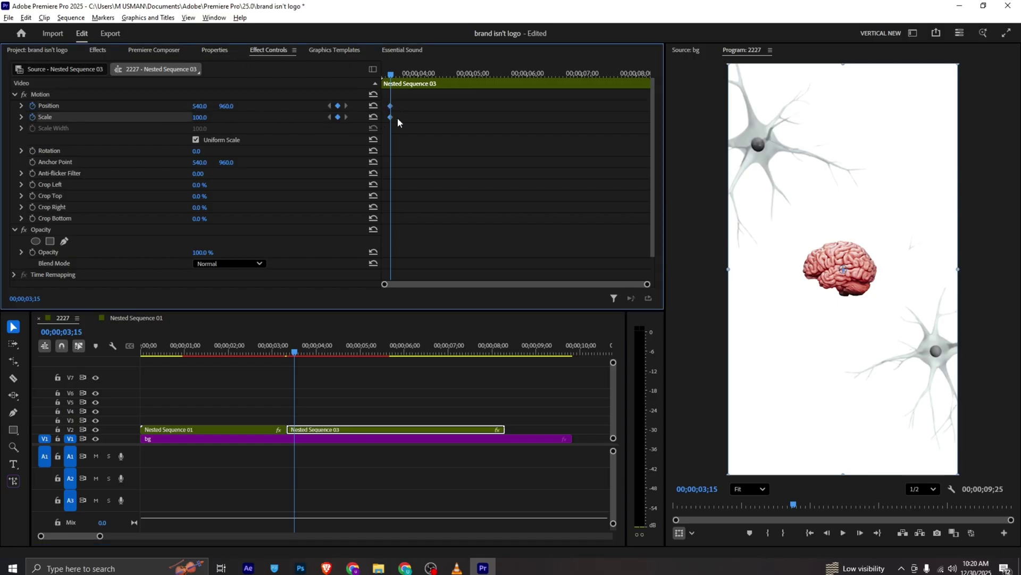
{"action": "left_click_drag", "start_coordinate": [392, 75], "coordinate": [366, 87]}
{"action": "left_click_drag", "start_coordinate": [193, 120], "coordinate": [239, 107]}
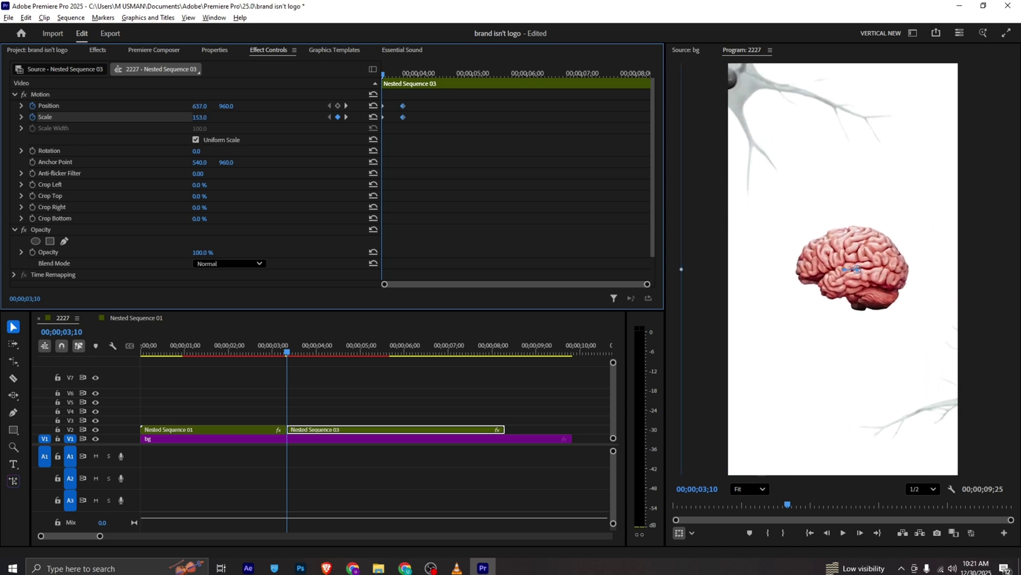
{"action": "key", "text": "space"}
{"action": "key", "text": "ctrl+s"}
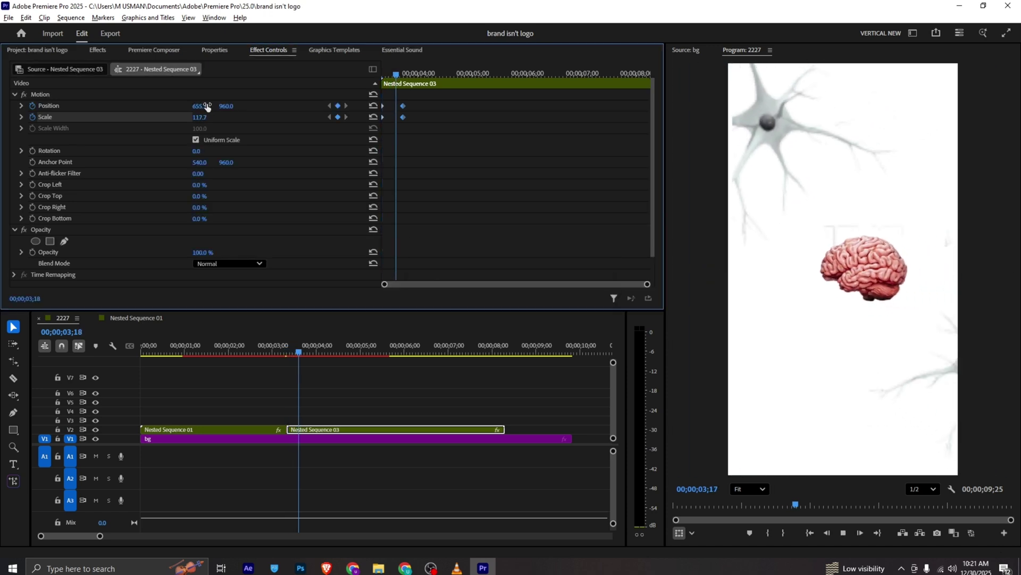
{"action": "key", "text": "space"}
- Apply Ease In temporal interpolation to Nested Sequence 03's Position and Scale keyframes
{"action": "left_click_drag", "start_coordinate": [419, 100], "coordinate": [363, 159]}
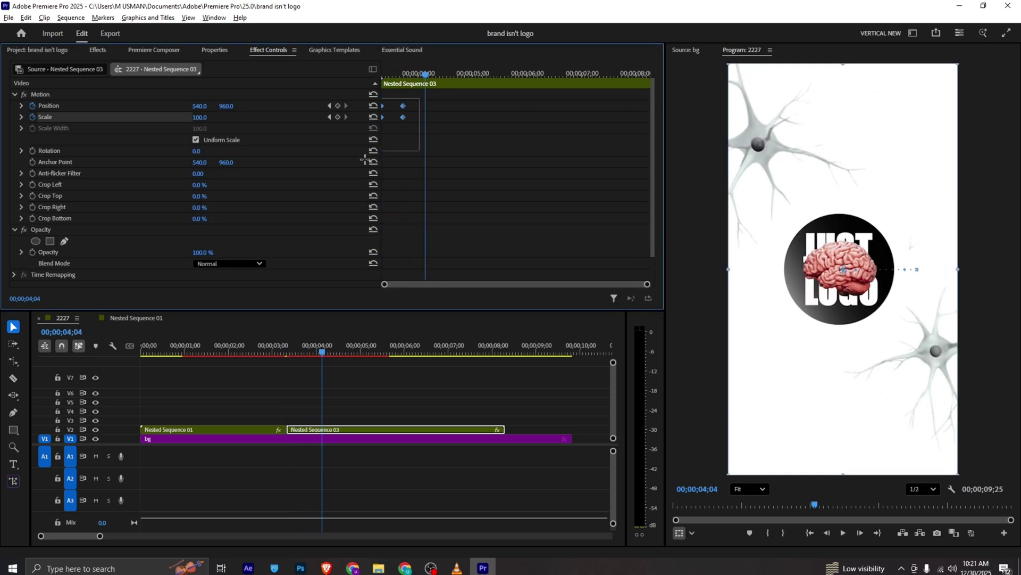
{"action": "right_click", "coordinate": [406, 119]}
{"action": "mouse_move", "coordinate": [441, 201]}
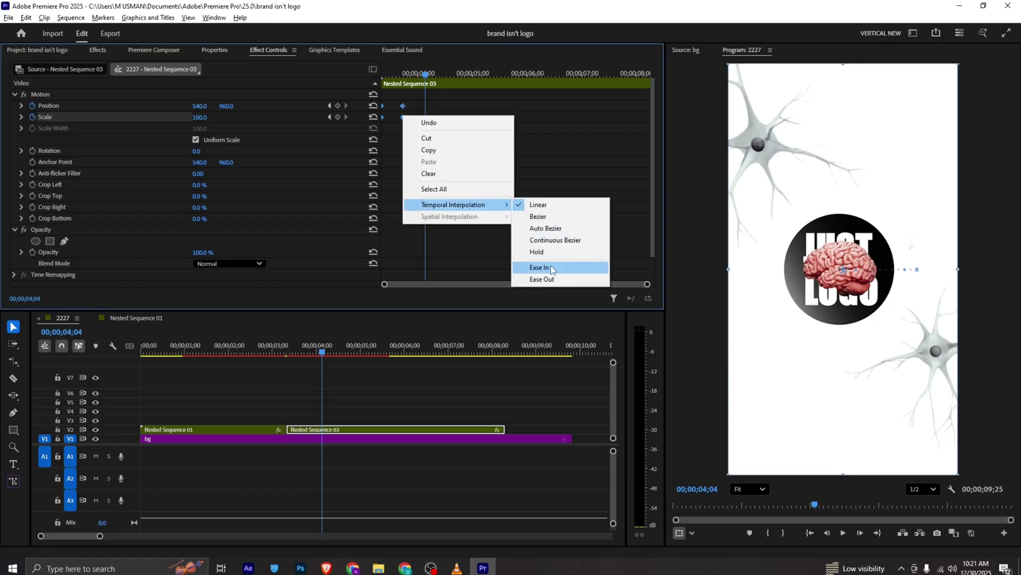
{"action": "left_click", "coordinate": [537, 267]}
- Reshape the Position velocity curve so the movement starts fast and slows into its last keyframe, and preview it
{"action": "left_click", "coordinate": [21, 106]}
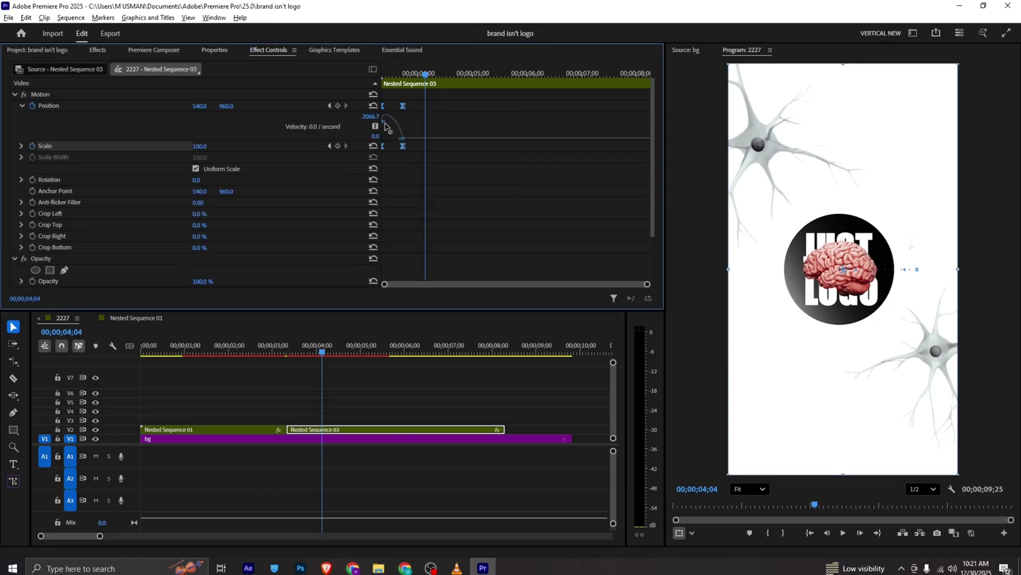
{"action": "mouse_move", "coordinate": [384, 148]}
{"action": "left_mouse_down"}
{"action": "mouse_move", "coordinate": [402, 144]}
{"action": "mouse_move", "coordinate": [387, 143]}
{"action": "left_mouse_up"}
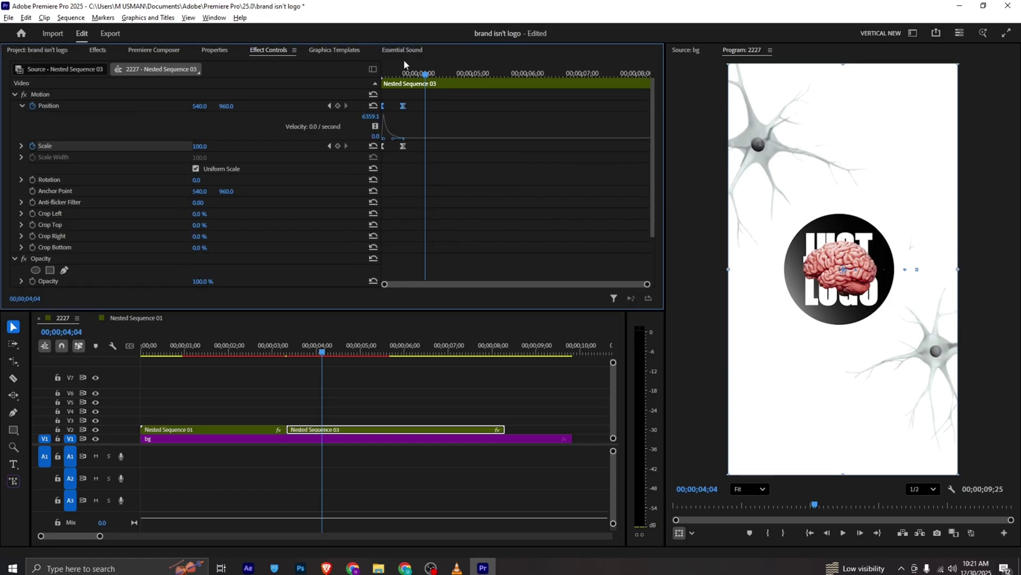
{"action": "left_click_drag", "start_coordinate": [396, 75], "coordinate": [341, 75]}
{"action": "key", "text": "space"}
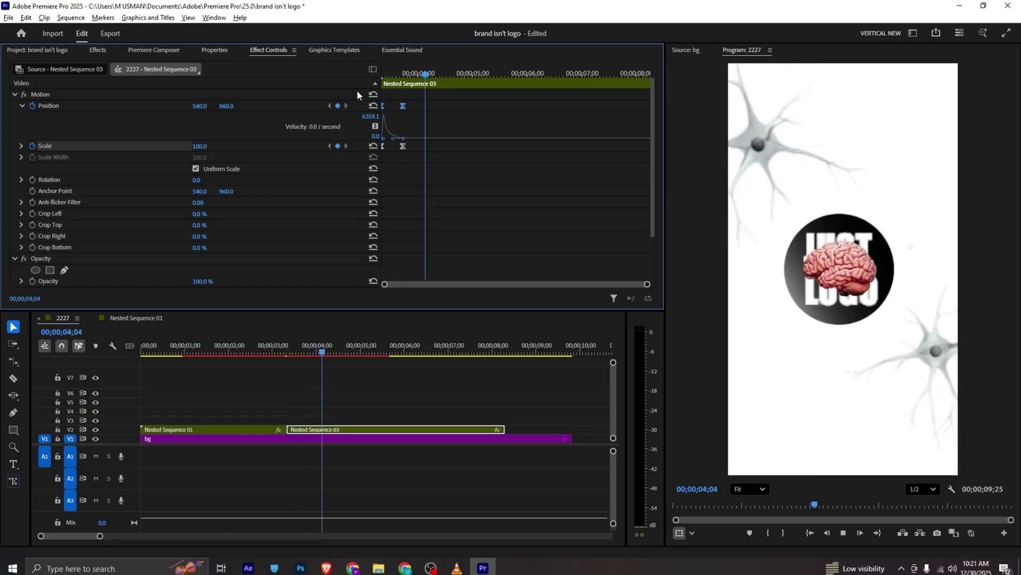
- Review the title timing inside Nested Sequence 01 and examine the neuron scene and what follows it in the VLC reference video
{"action": "left_click", "coordinate": [158, 327]}
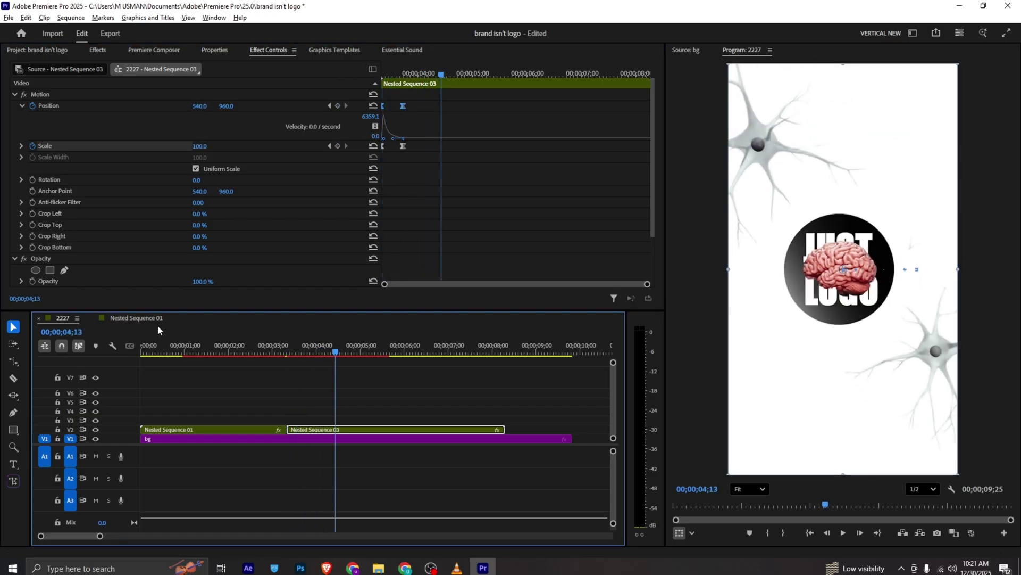
{"action": "left_click", "coordinate": [158, 317]}
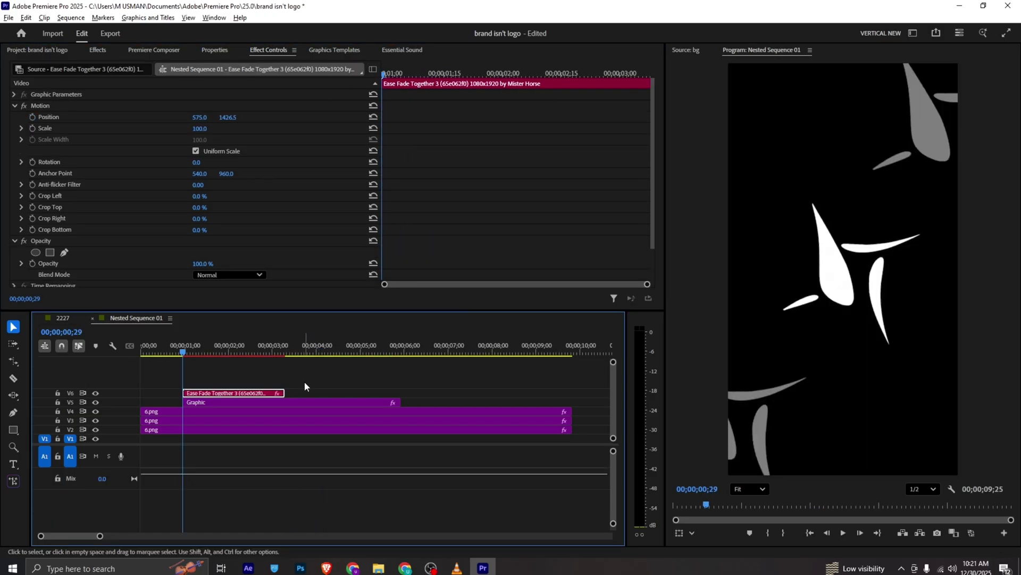
{"action": "mouse_move", "coordinate": [212, 352]}
{"action": "left_mouse_down"}
{"action": "mouse_move", "coordinate": [235, 356]}
{"action": "mouse_move", "coordinate": [219, 352]}
{"action": "left_mouse_up"}
{"action": "left_click", "coordinate": [67, 319]}
{"action": "left_click", "coordinate": [367, 373]}
{"action": "left_click", "coordinate": [460, 567]}
{"action": "left_click_drag", "start_coordinate": [406, 533], "coordinate": [212, 532]}
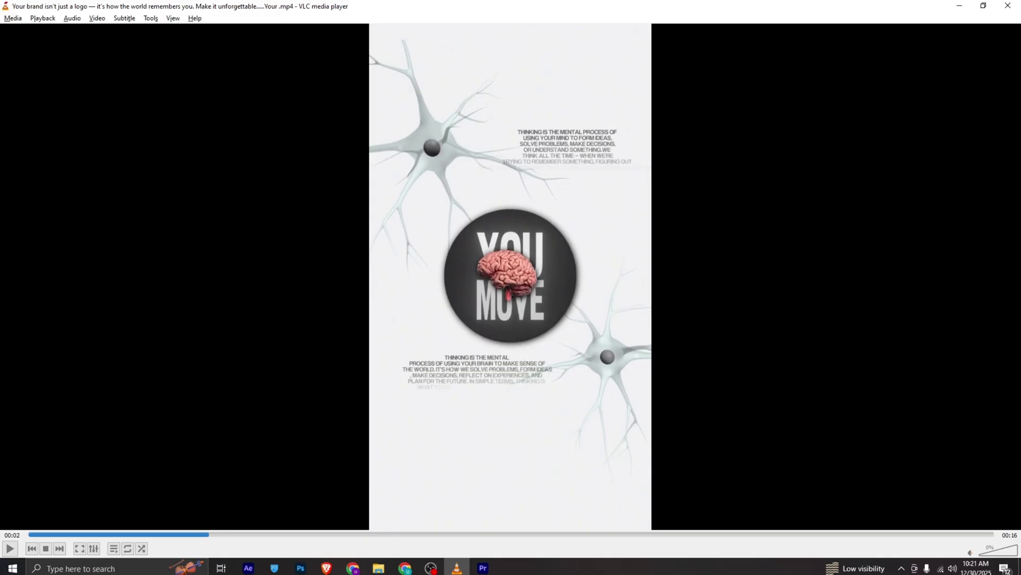
{"action": "left_click_drag", "start_coordinate": [210, 533], "coordinate": [251, 538]}
{"action": "left_click", "coordinate": [482, 568]}
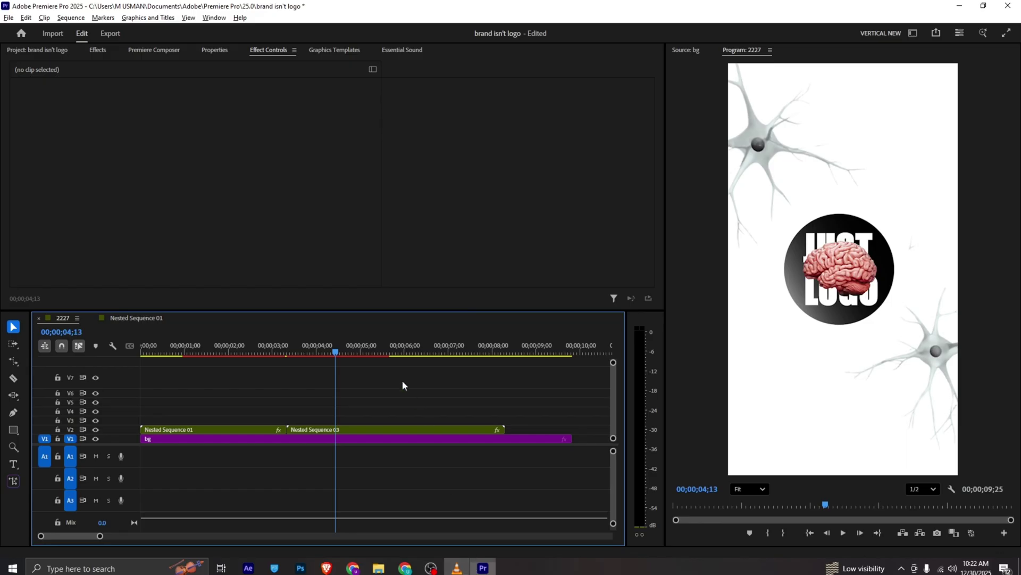
- Cut Nested Sequence 03 at 00;00;04;19 and delete the part after the cut
{"action": "left_click", "coordinate": [343, 353]}
{"action": "key", "text": "c"}
{"action": "left_click", "coordinate": [344, 428]}
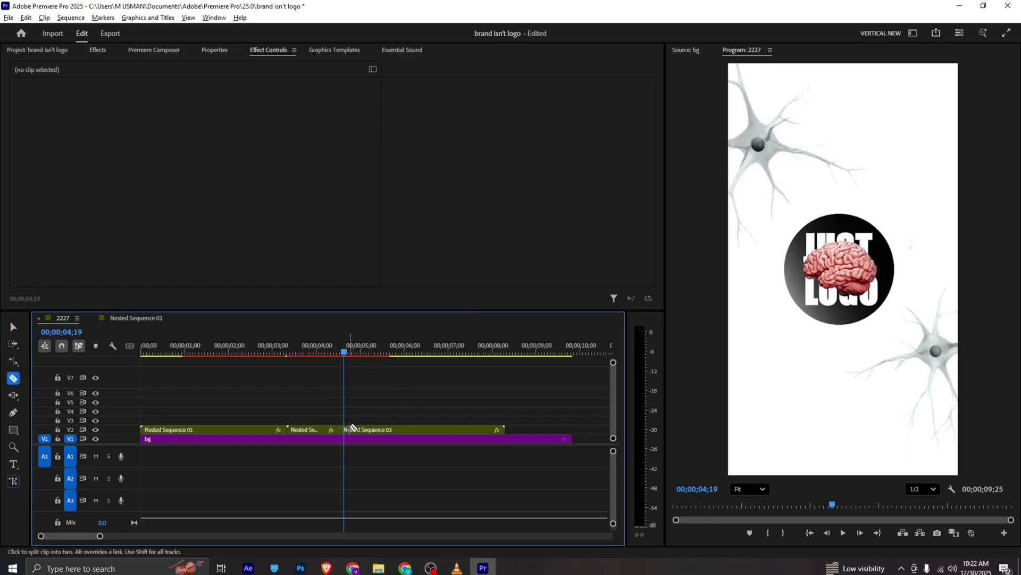
{"action": "key", "text": "v"}
{"action": "left_click", "coordinate": [371, 430]}
{"action": "key", "text": "Delete"}
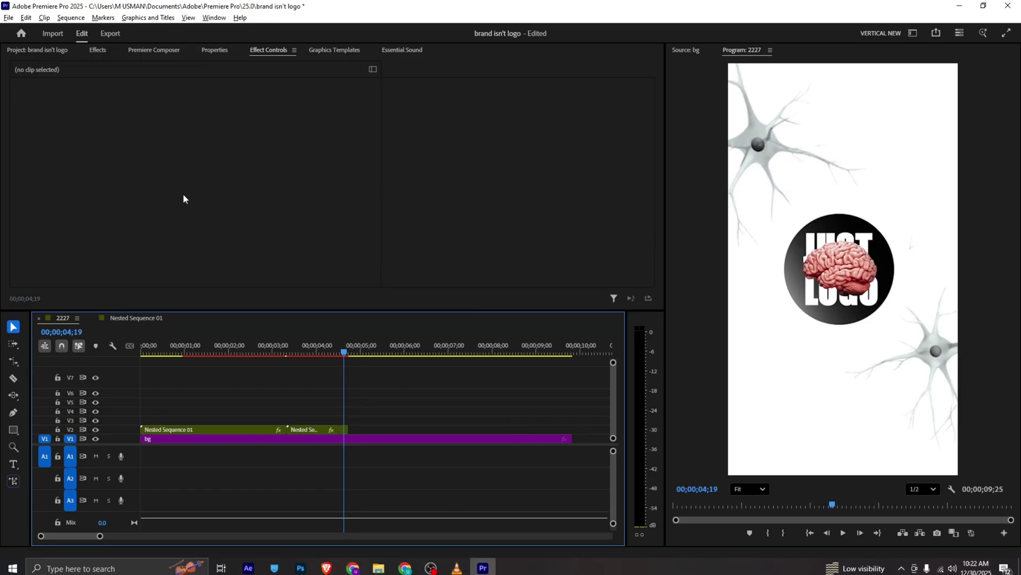
- Place the headphones image 3.png on V2 directly after Nested Sequence 03, at 00;00;04;19
{"action": "left_click", "coordinate": [55, 52]}
{"action": "scroll", "coordinate": [209, 126], "scroll_direction": "up", "scroll_amount": 1}
{"action": "left_click_drag", "start_coordinate": [446, 129], "coordinate": [365, 430]}
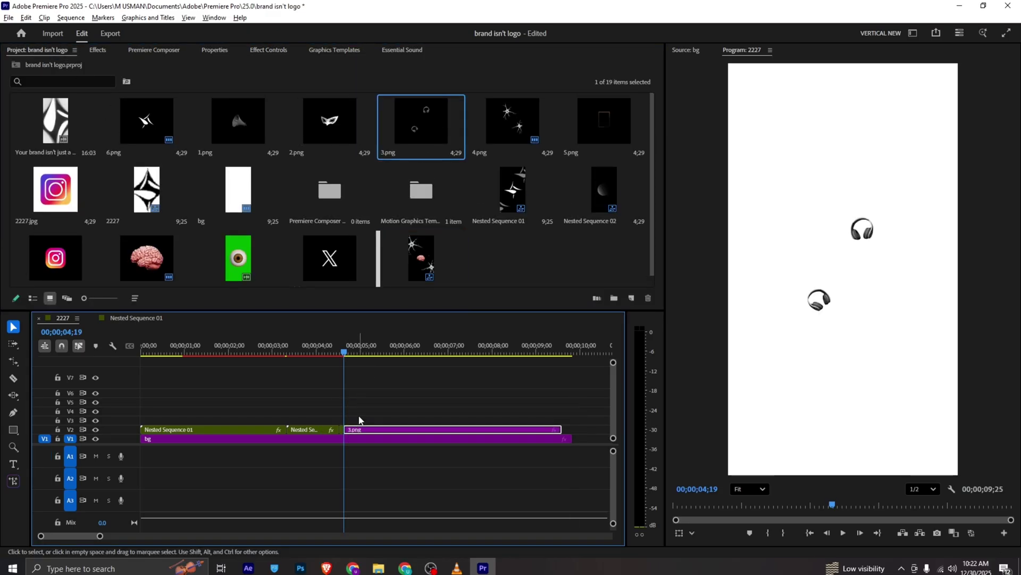
- Enlarge the headphones image to Scale 275, comparing its size with the reference video
{"action": "left_click", "coordinate": [268, 50]}
{"action": "left_click_drag", "start_coordinate": [200, 117], "coordinate": [301, 117]}
{"action": "key", "text": "alt+Tab"}
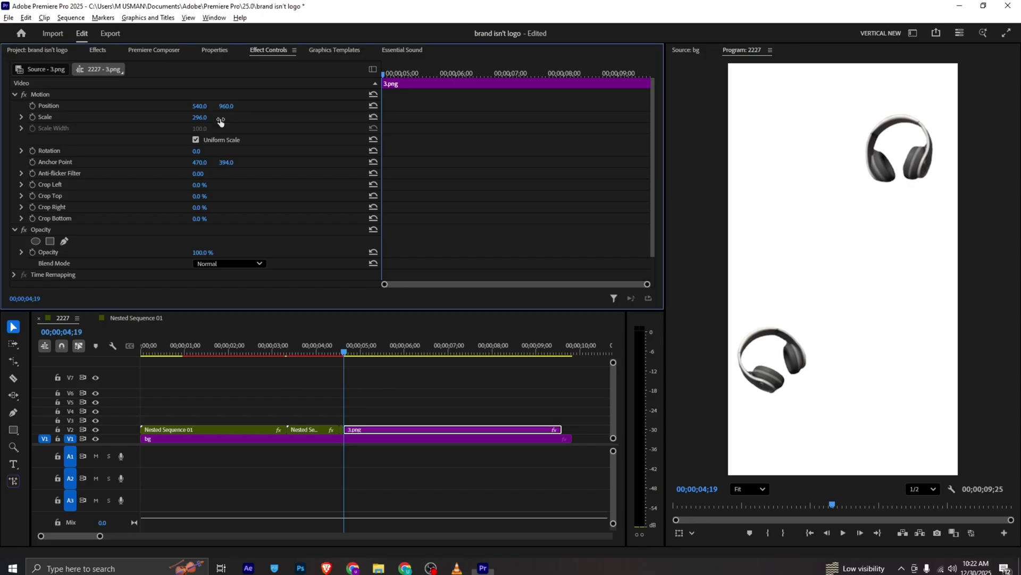
{"action": "key", "text": "alt+Tab"}
{"action": "left_click_drag", "start_coordinate": [199, 118], "coordinate": [201, 118]}
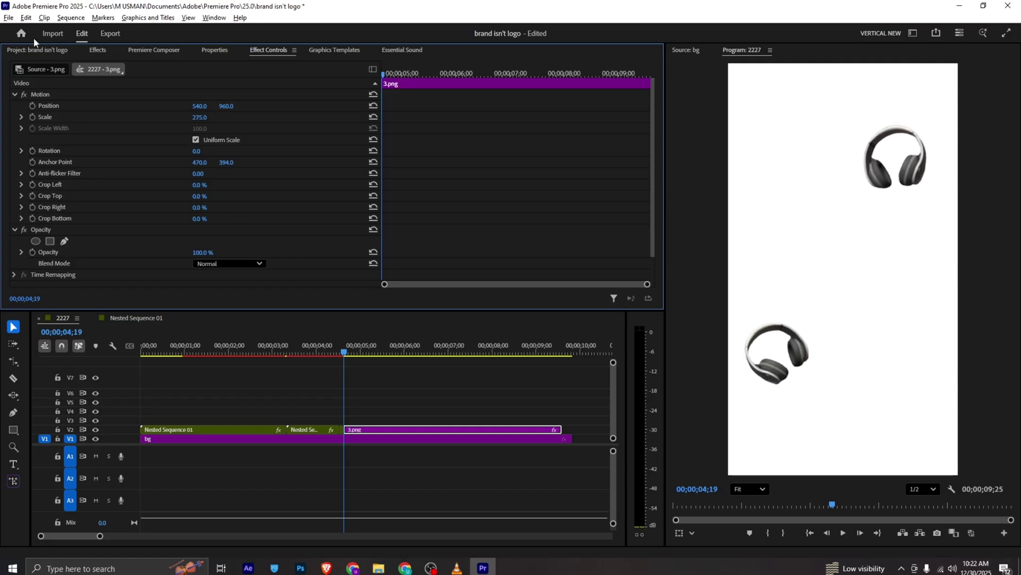
- Draw a rounded square about 415 by 398 px with a corner radius of about 39 between the two headphones
{"action": "left_click", "coordinate": [43, 407]}
{"action": "left_click", "coordinate": [14, 428]}
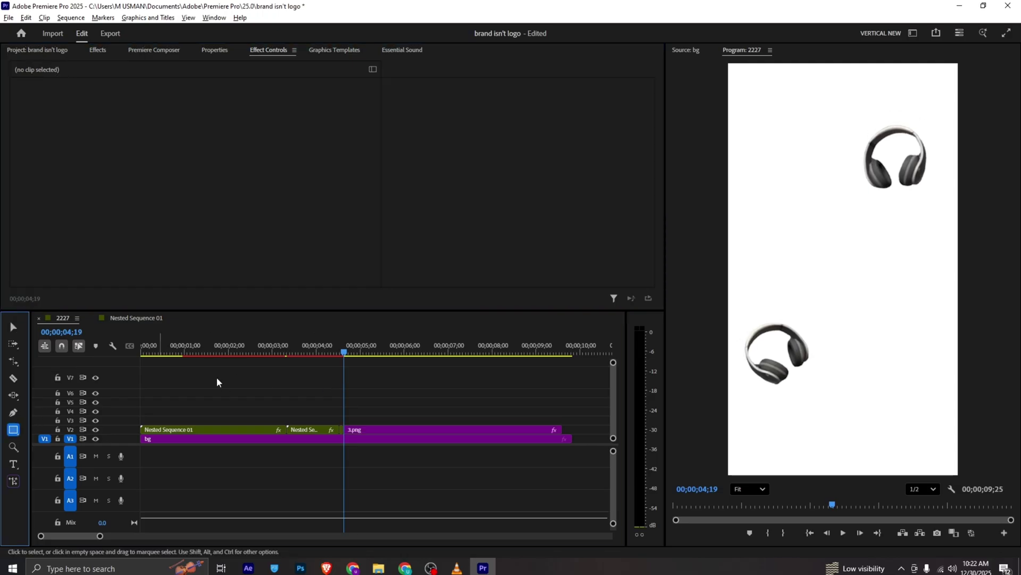
{"action": "mouse_move", "coordinate": [807, 214]}
{"action": "left_mouse_down"}
{"action": "mouse_move", "coordinate": [835, 261]}
{"action": "mouse_move", "coordinate": [897, 322]}
{"action": "mouse_move", "coordinate": [897, 301]}
{"action": "left_mouse_up"}
{"action": "key", "text": "v"}
{"action": "left_click_drag", "start_coordinate": [860, 265], "coordinate": [853, 266]}
{"action": "left_click", "coordinate": [214, 50]}
{"action": "scroll", "coordinate": [121, 113], "scroll_direction": "down", "scroll_amount": 5}
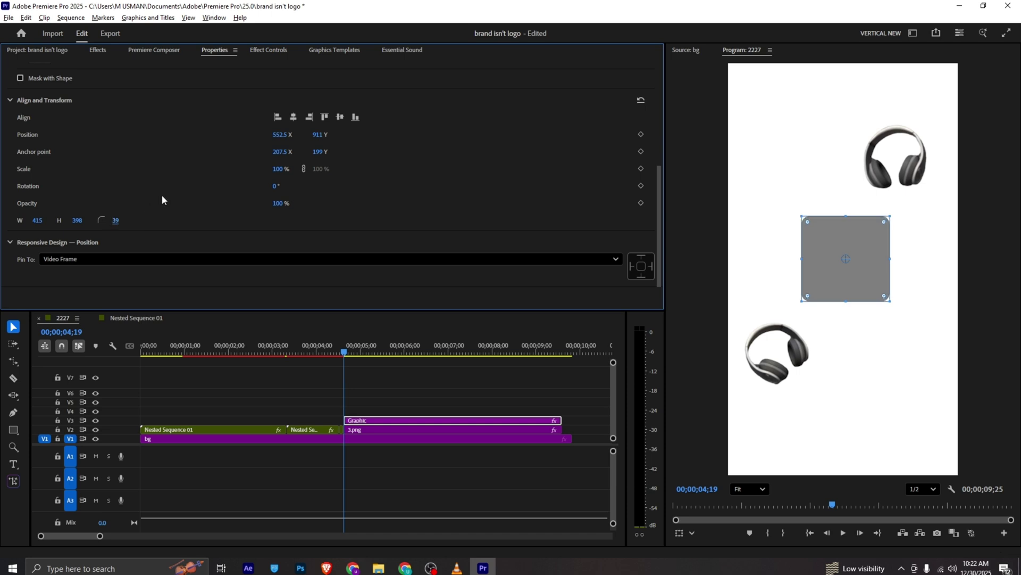
- Change the rounded square's fill to the near-black colour 131313
{"action": "scroll", "coordinate": [150, 209], "scroll_direction": "up", "scroll_amount": 5}
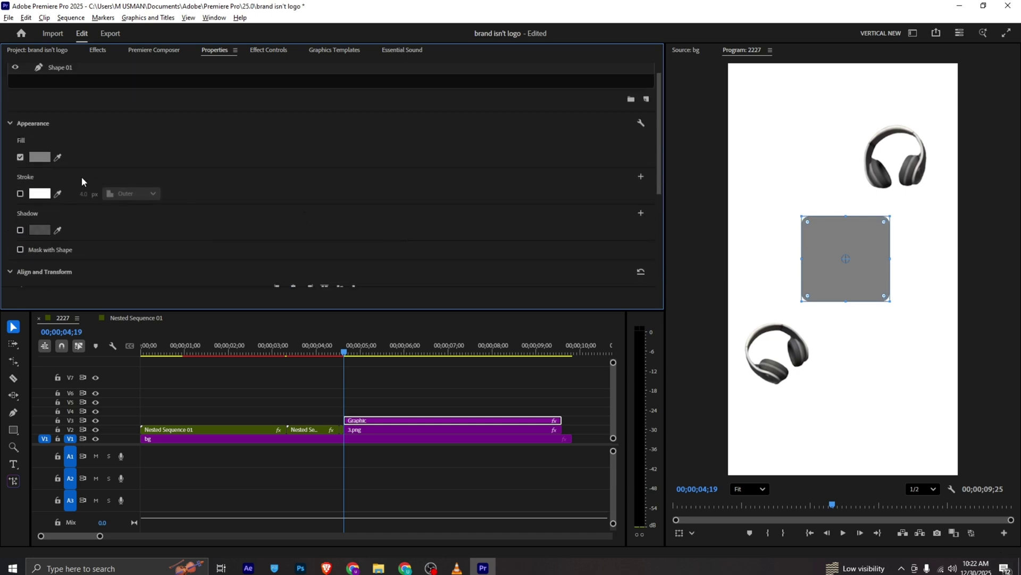
{"action": "left_click", "coordinate": [40, 158]}
{"action": "left_click_drag", "start_coordinate": [411, 262], "coordinate": [371, 217]}
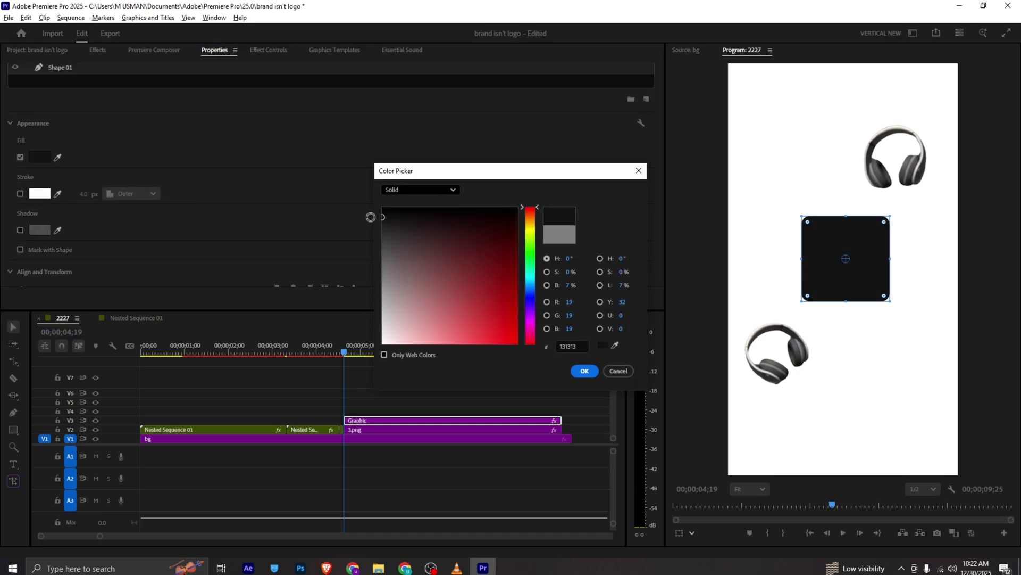
{"action": "left_click", "coordinate": [585, 371]}
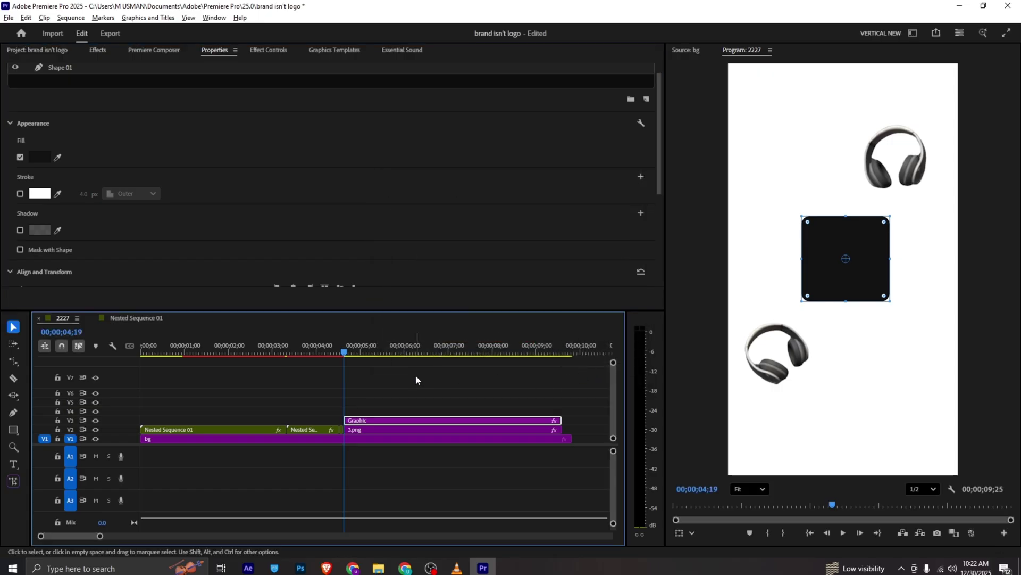
- Move the square graphic's anchor point down to its bottom edge, at about 507.5, 1115
{"action": "left_click", "coordinate": [400, 395]}
{"action": "left_click", "coordinate": [394, 422]}
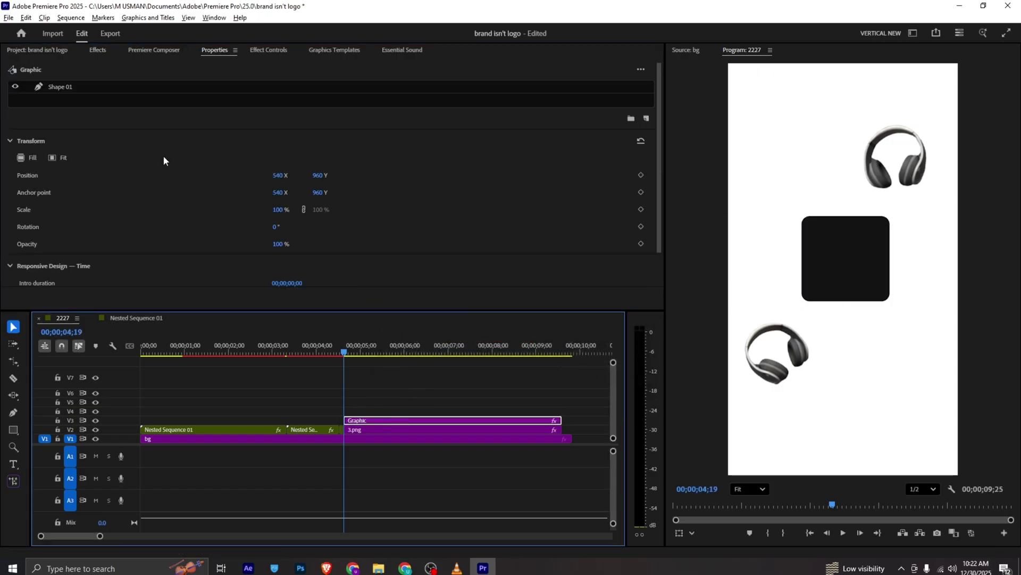
{"action": "left_click", "coordinate": [268, 50]}
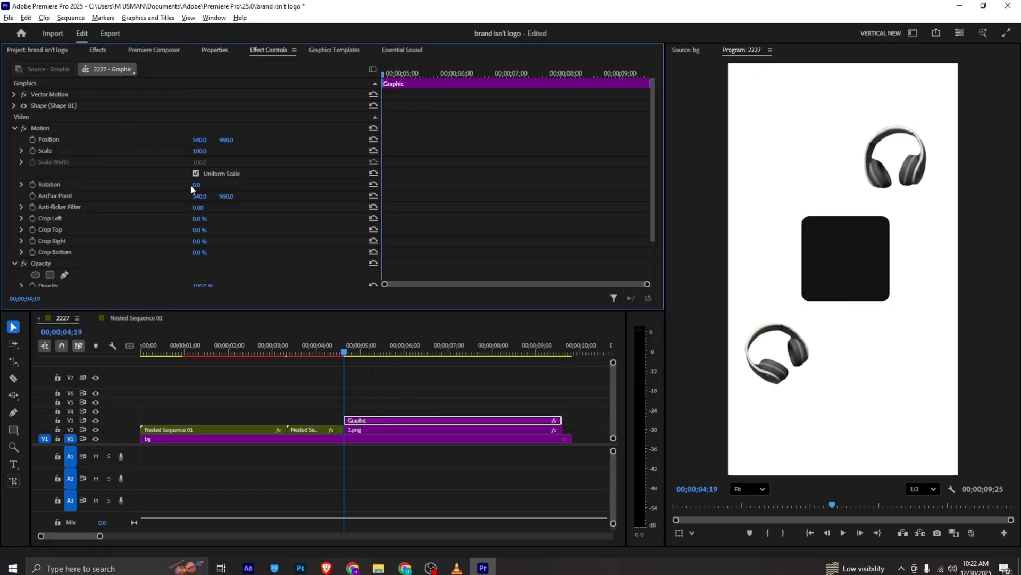
{"action": "left_click", "coordinate": [89, 196]}
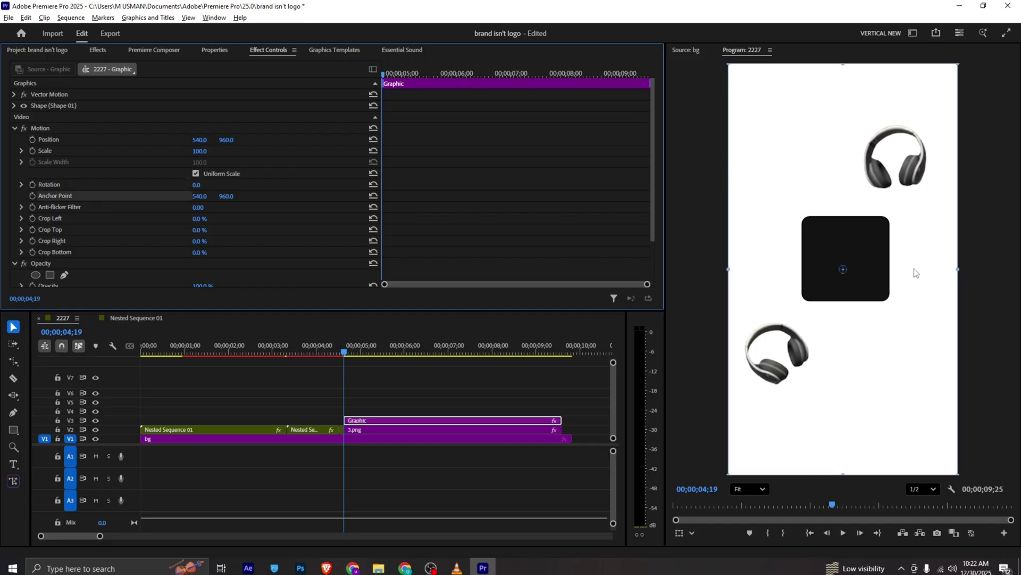
{"action": "left_click_drag", "start_coordinate": [843, 273], "coordinate": [843, 300]}
- Keyframe the square's Scale to grow from nothing at 00;00;04;19 to 100 at about 00;00;05;09, save the project, and preview it
{"action": "left_click", "coordinate": [32, 150]}
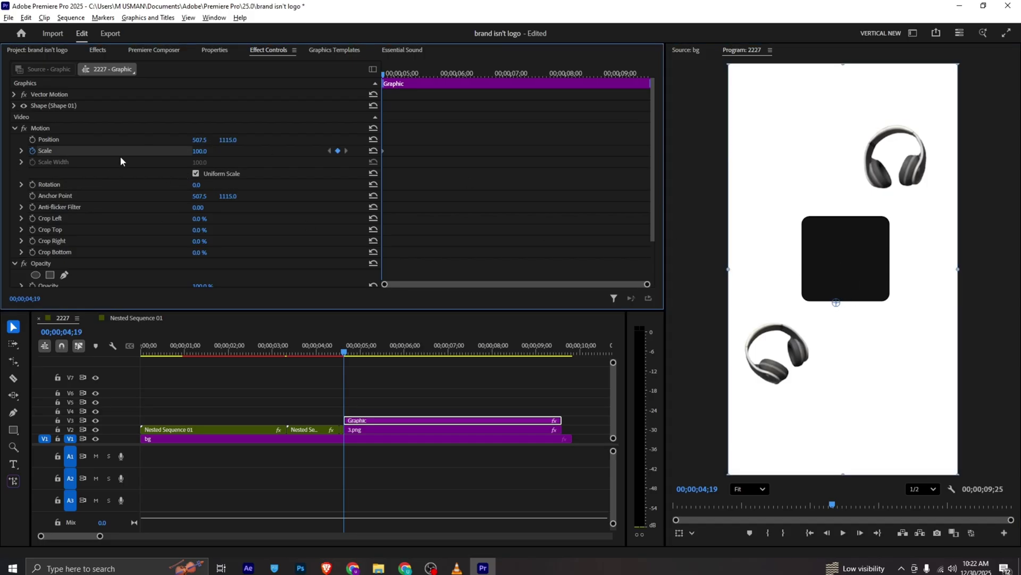
{"action": "left_click_drag", "start_coordinate": [384, 152], "coordinate": [418, 152]}
{"action": "left_click_drag", "start_coordinate": [202, 152], "coordinate": [149, 152]}
{"action": "key", "text": "ctrl+s"}
{"action": "key", "text": "space"}
{"action": "key", "text": "space"}
- Place the megaphone image 1.png on V4 at 00;00;04;19, raise it to Y 918, and compare it with the VLC reference video
{"action": "left_click", "coordinate": [60, 53]}
{"action": "left_click_drag", "start_coordinate": [238, 122], "coordinate": [353, 411]}
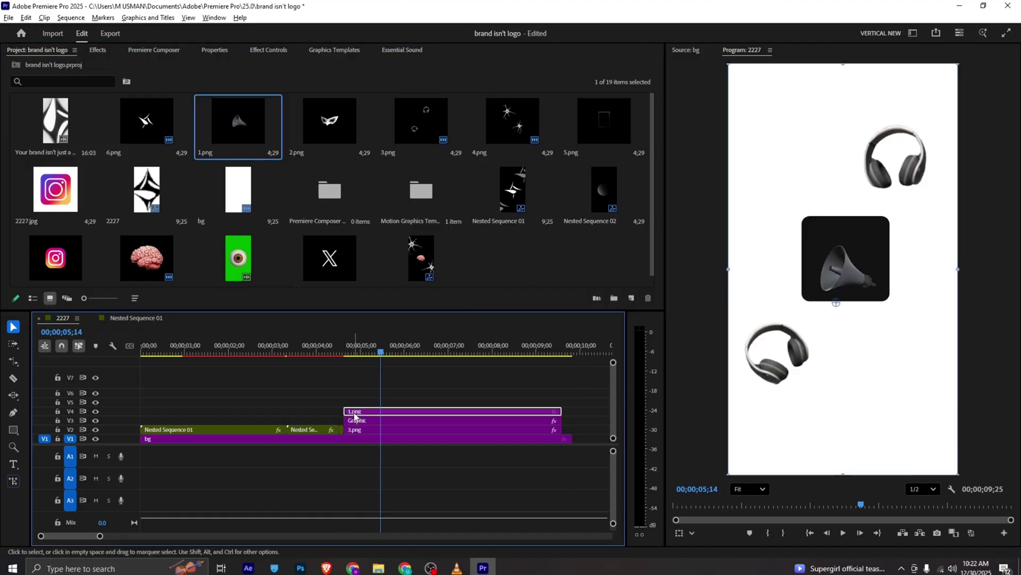
{"action": "left_click", "coordinate": [269, 50]}
{"action": "left_click_drag", "start_coordinate": [226, 108], "coordinate": [206, 108]}
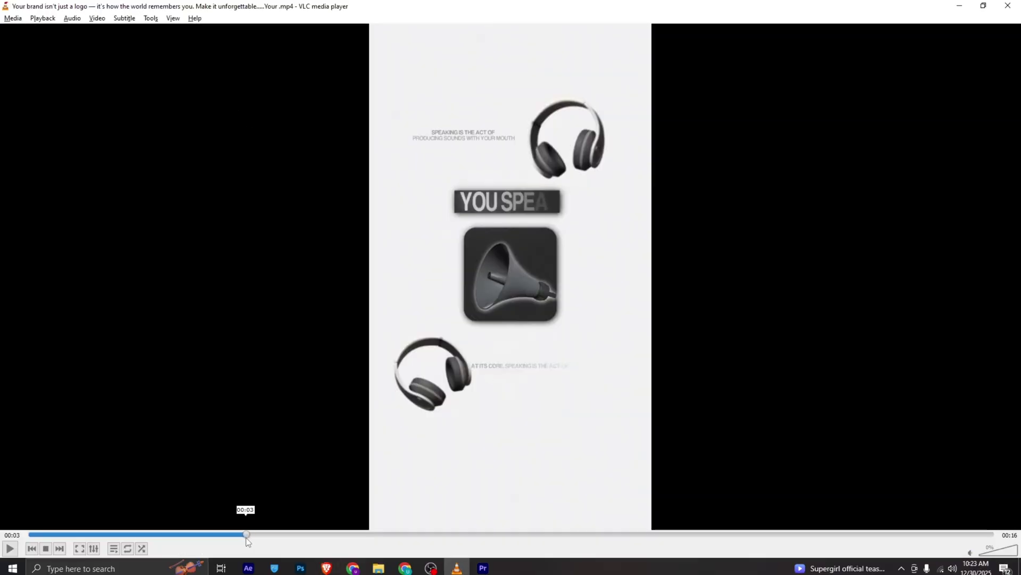
{"action": "mouse_move", "coordinate": [246, 537]}
{"action": "left_mouse_down"}
{"action": "mouse_move", "coordinate": [216, 538]}
{"action": "mouse_move", "coordinate": [257, 542]}
{"action": "left_mouse_up"}
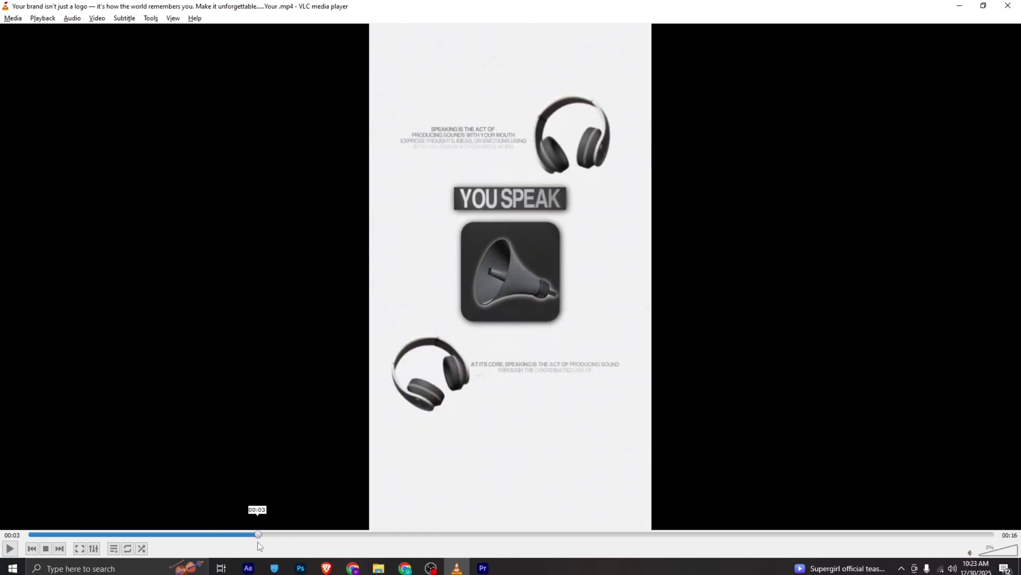
{"action": "key", "text": "alt+Tab"}
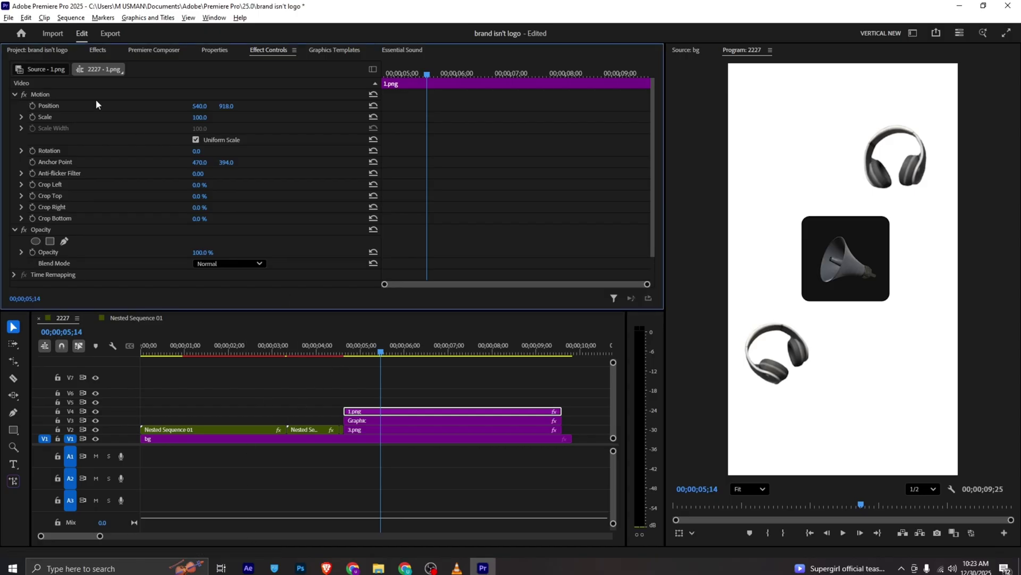
- Keyframe the megaphone to scale up to 100 and rotate from about -14° at 00;00;04;19 to 0° near 00;00;05;03
{"action": "left_click", "coordinate": [32, 151]}
{"action": "left_click", "coordinate": [33, 117]}
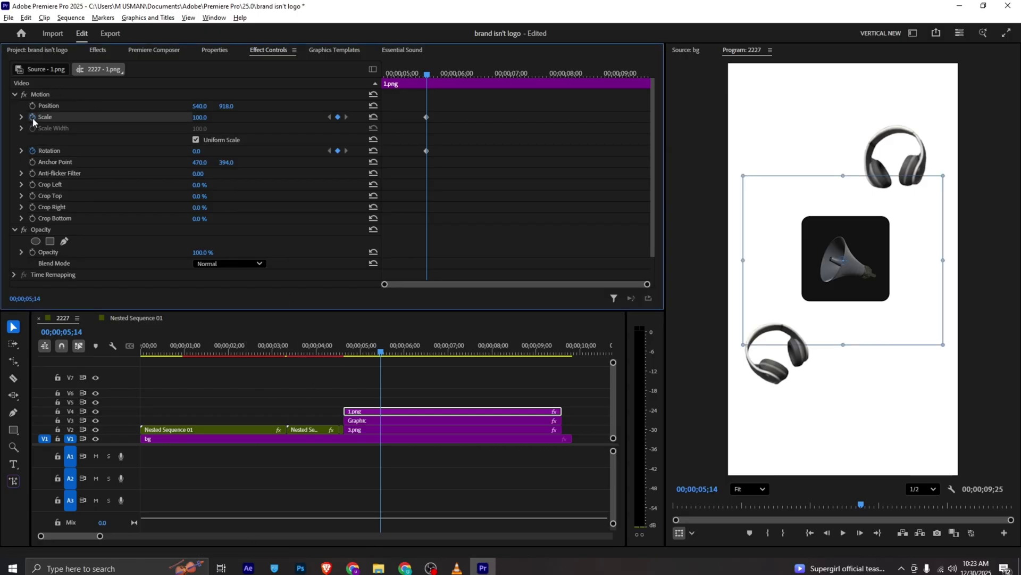
{"action": "left_click_drag", "start_coordinate": [427, 104], "coordinate": [412, 106]}
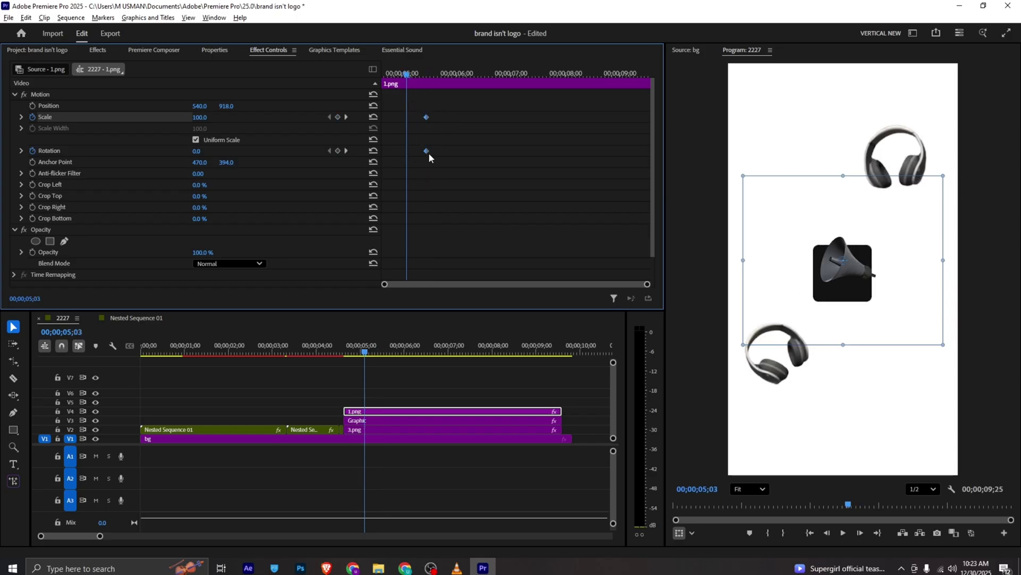
{"action": "left_click_drag", "start_coordinate": [400, 77], "coordinate": [263, 94]}
{"action": "left_click_drag", "start_coordinate": [199, 117], "coordinate": [183, 117]}
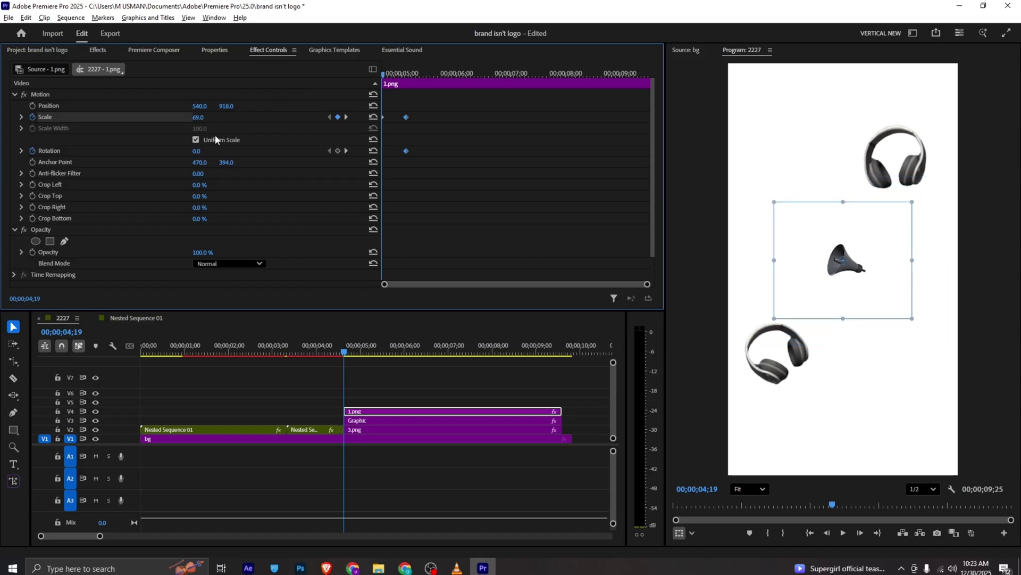
{"action": "left_click_drag", "start_coordinate": [196, 151], "coordinate": [189, 151]}
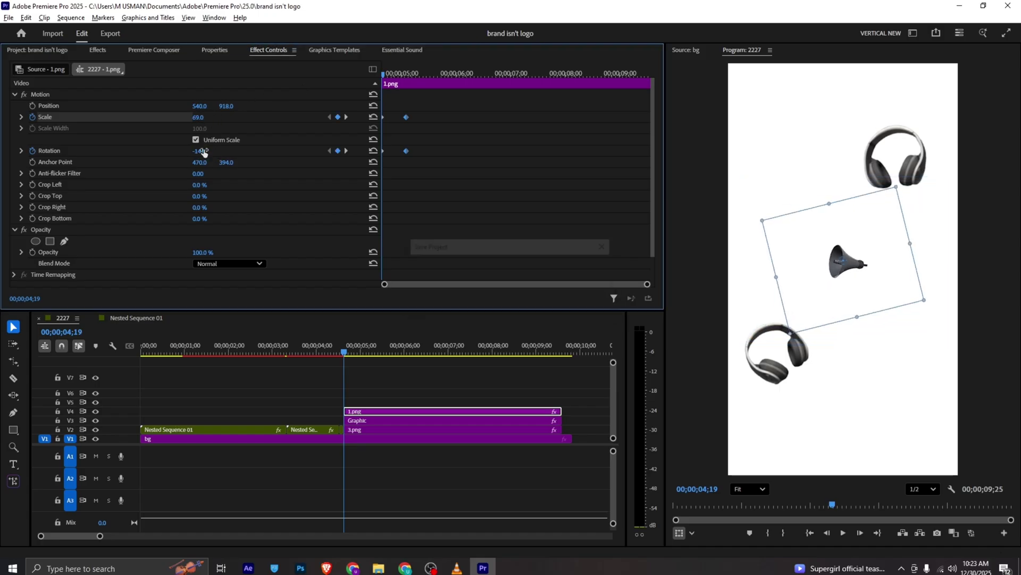
- Slow the megaphone's entrance by moving its ending Scale and Rotation keyframes to about 00;00;05;25, and preview the animation
{"action": "key", "text": "space"}
{"action": "key", "text": "space"}
{"action": "left_click_drag", "start_coordinate": [415, 77], "coordinate": [406, 76]}
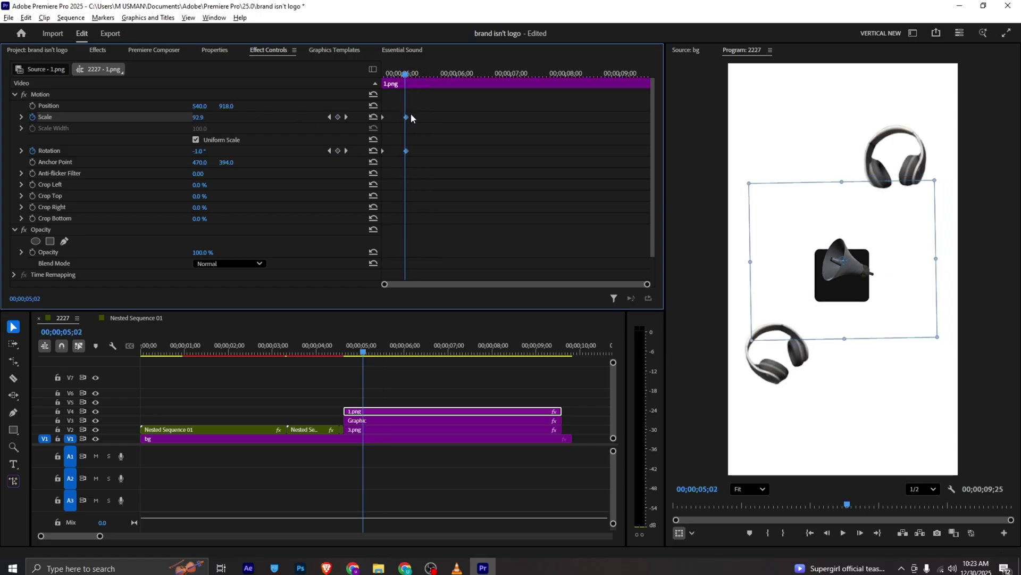
{"action": "left_click_drag", "start_coordinate": [406, 150], "coordinate": [447, 150]}
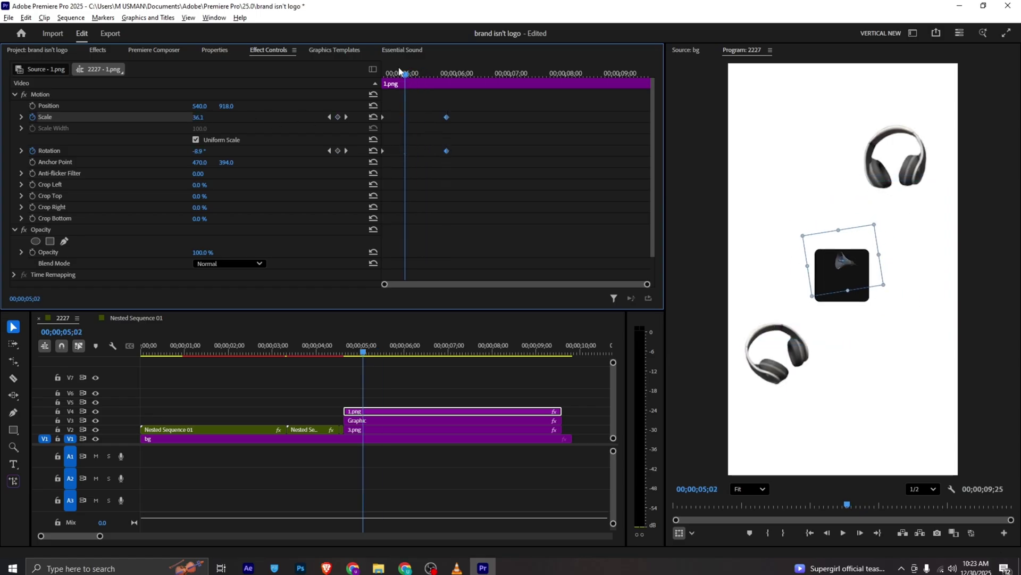
{"action": "left_click_drag", "start_coordinate": [401, 72], "coordinate": [360, 77]}
{"action": "key", "text": "space"}
{"action": "key", "text": "space"}
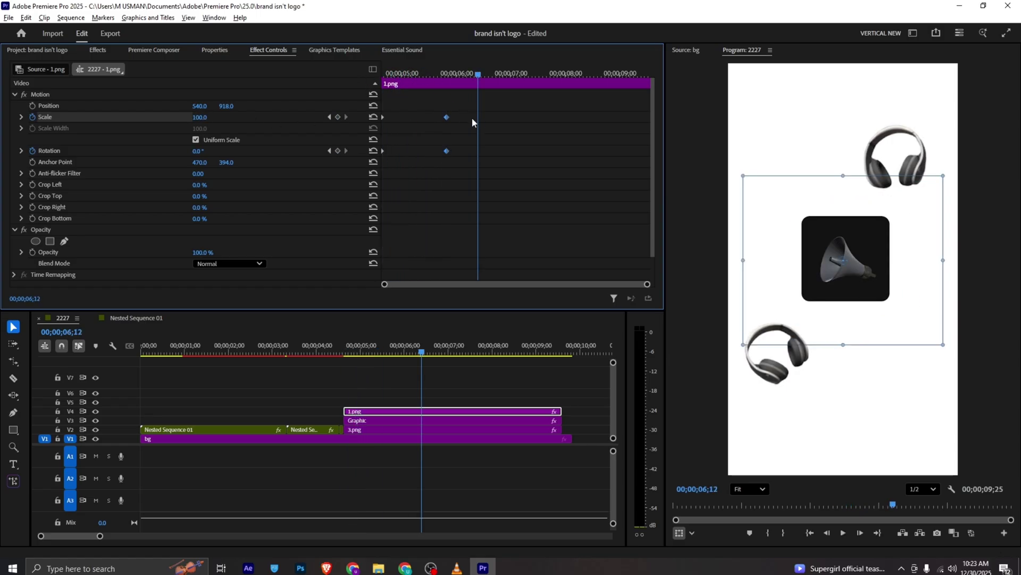
- Check the reference video's title, then copy the JUST A LOGO title and its bar from Nested Sequence 01 into sequence 2227 at 00;00;04;19
{"action": "left_click", "coordinate": [456, 567]}
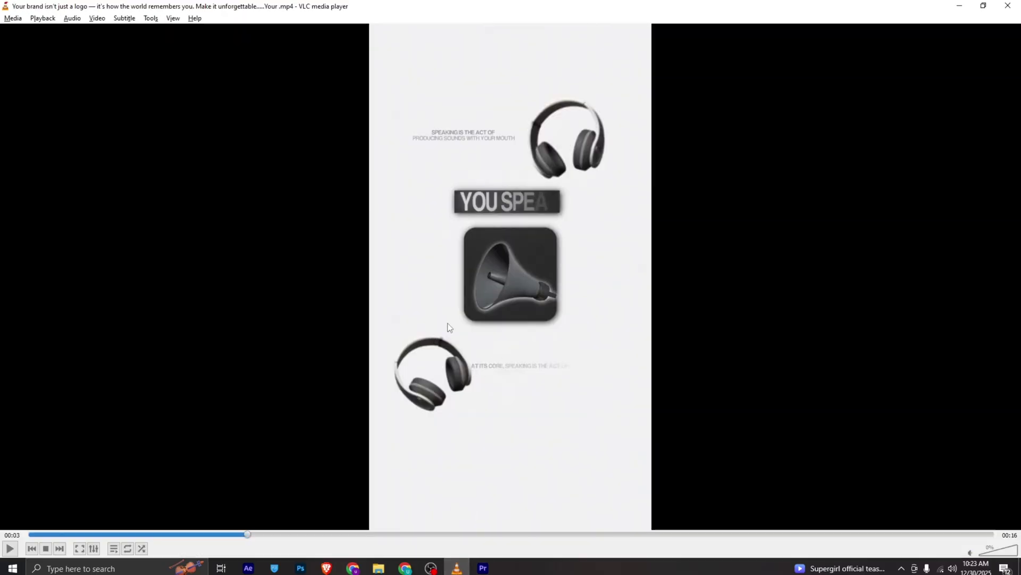
{"action": "left_click", "coordinate": [483, 568]}
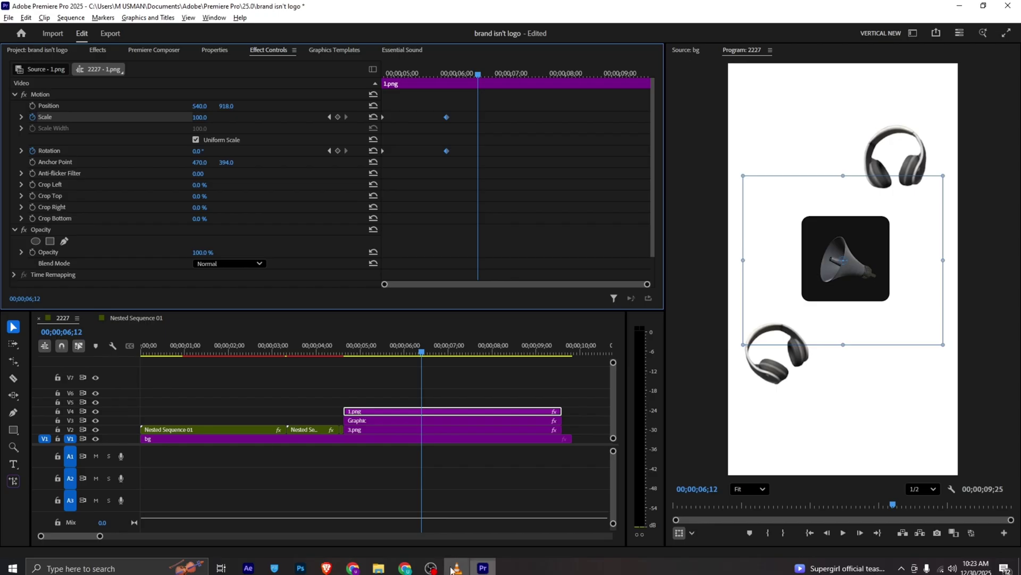
{"action": "left_click", "coordinate": [122, 320]}
{"action": "left_click", "coordinate": [209, 403]}
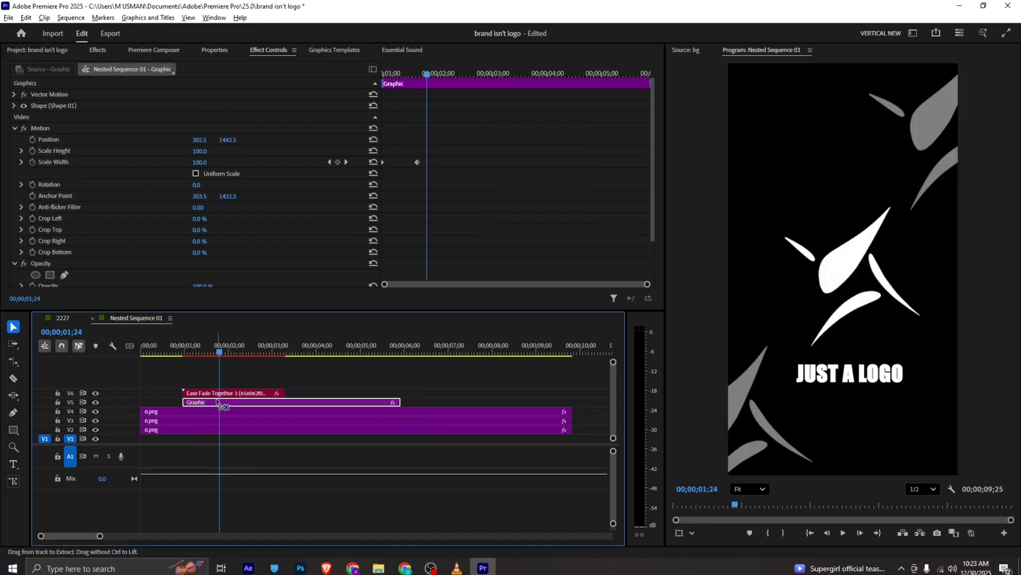
{"action": "left_click", "coordinate": [220, 394], "text": "shift"}
{"action": "left_click_drag", "start_coordinate": [234, 407], "coordinate": [391, 395]}
- Move the JUST A LOGO title and its black bar directly above the megaphone square, with the bar at about 250.5, 629.5
{"action": "left_click", "coordinate": [391, 395]}
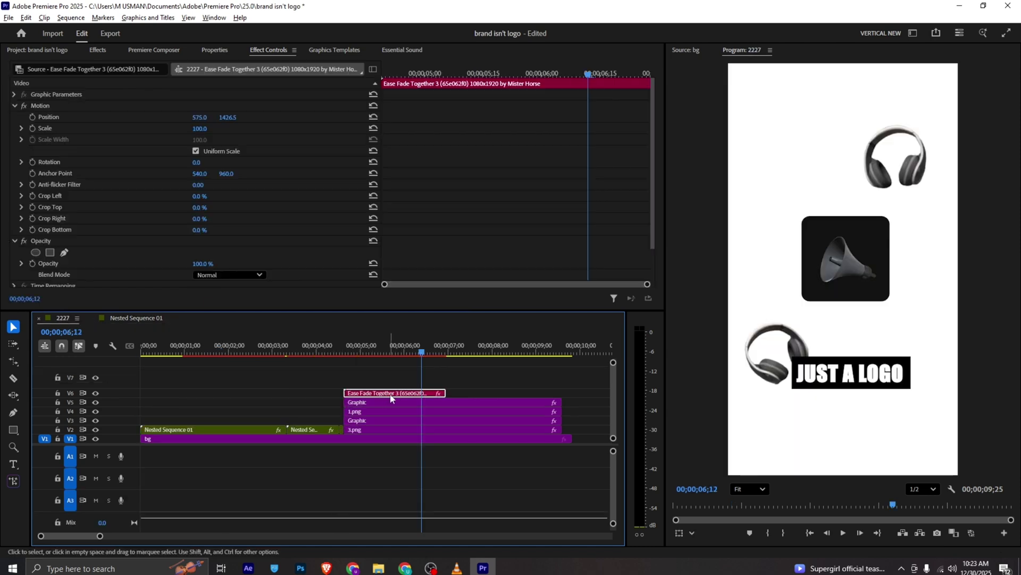
{"action": "left_click", "coordinate": [398, 403], "text": "shift"}
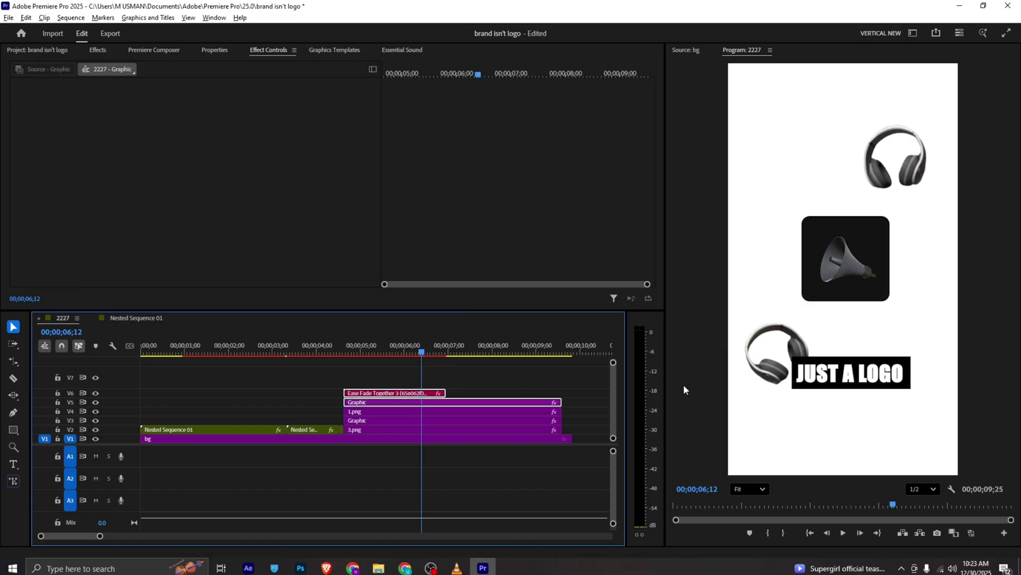
{"action": "left_click", "coordinate": [854, 327]}
{"action": "left_click_drag", "start_coordinate": [855, 326], "coordinate": [847, 214]}
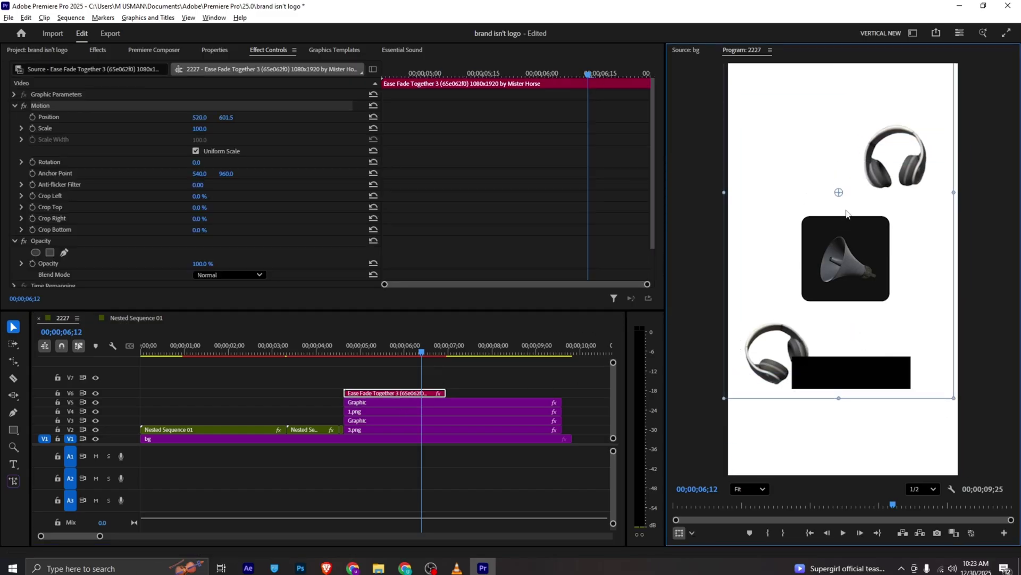
{"action": "left_click", "coordinate": [439, 403]}
{"action": "left_click", "coordinate": [839, 384]}
{"action": "left_click_drag", "start_coordinate": [879, 349], "coordinate": [878, 176]}
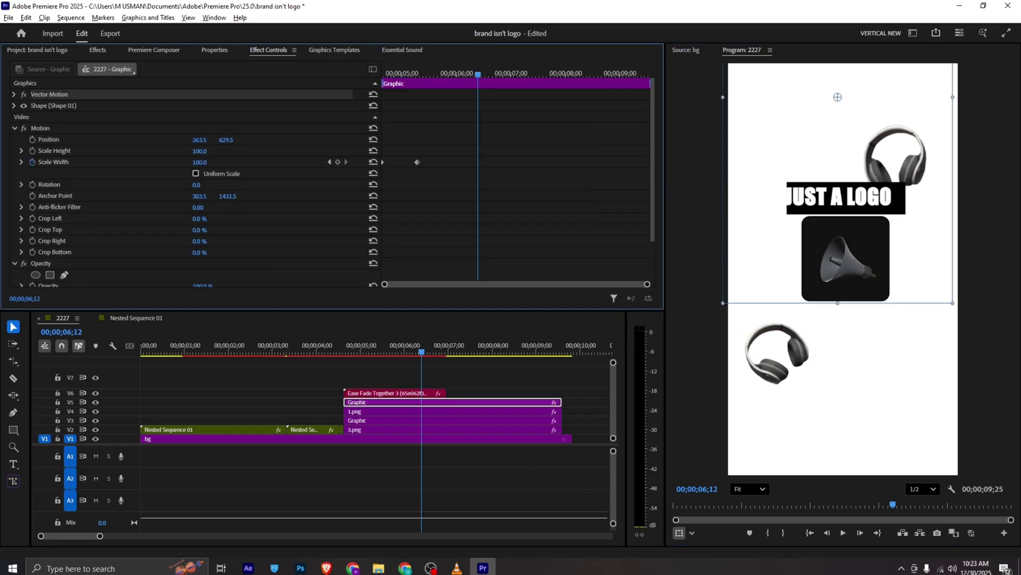
- Compare the layout with the reference video, then enlarge the headphones image to Scale 339 and shift it horizontally to about X 574
{"action": "key", "text": "alt+Tab"}
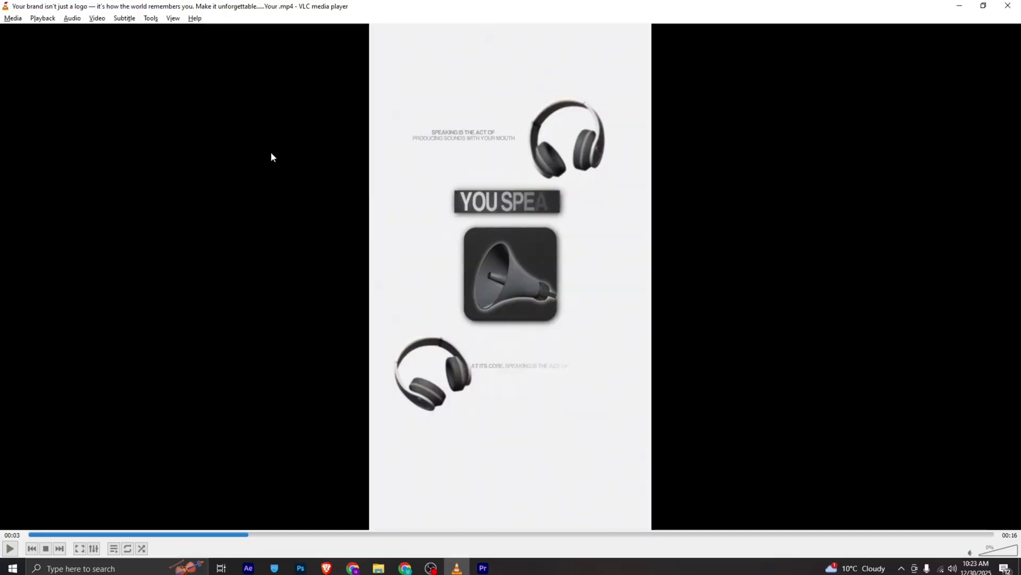
{"action": "key", "text": "alt+Tab"}
{"action": "left_click", "coordinate": [372, 413]}
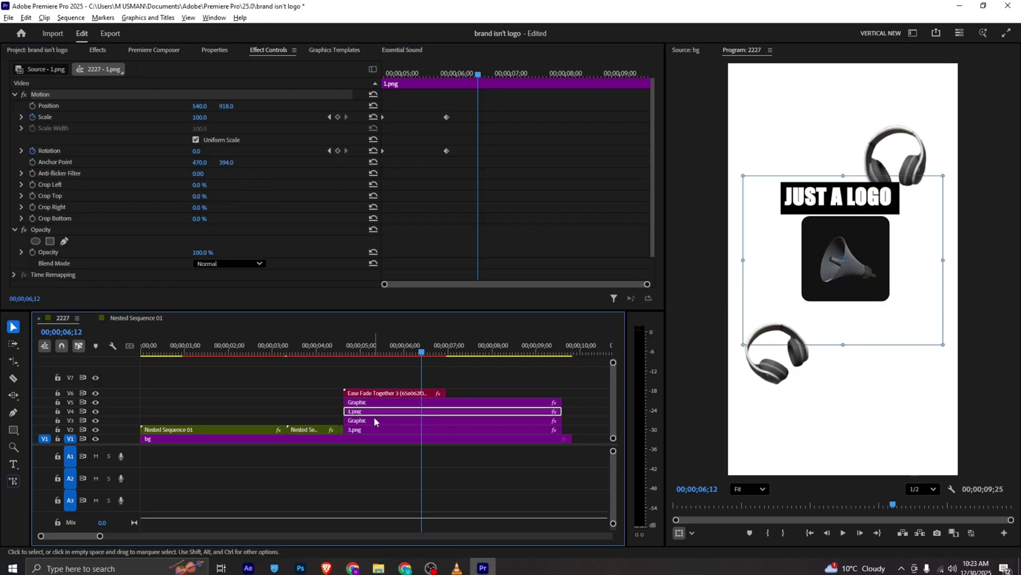
{"action": "left_click", "coordinate": [400, 431]}
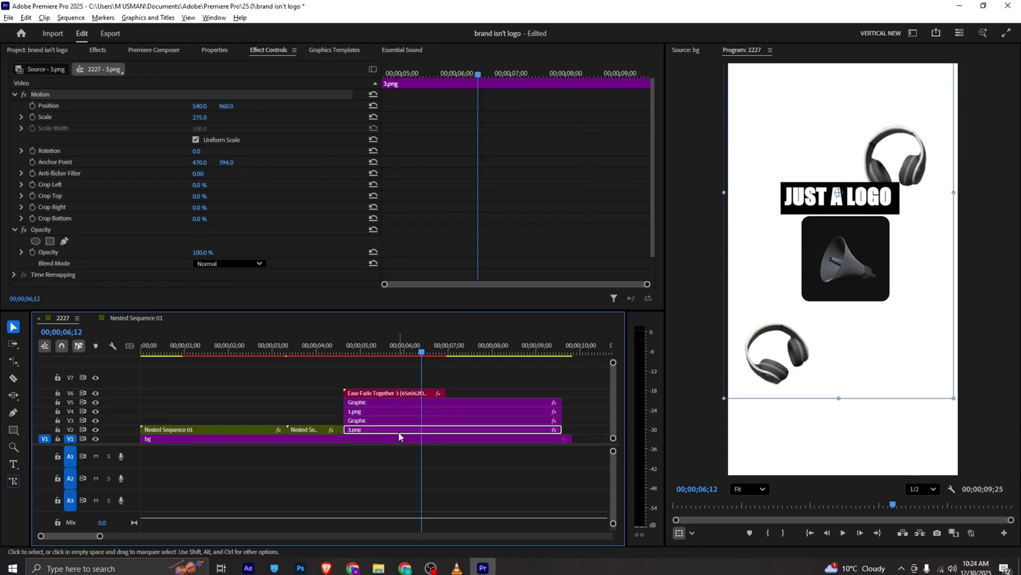
{"action": "mouse_move", "coordinate": [200, 118]}
{"action": "left_mouse_down"}
{"action": "mouse_move", "coordinate": [239, 117]}
{"action": "mouse_move", "coordinate": [201, 107]}
{"action": "mouse_move", "coordinate": [217, 106]}
{"action": "left_mouse_up"}
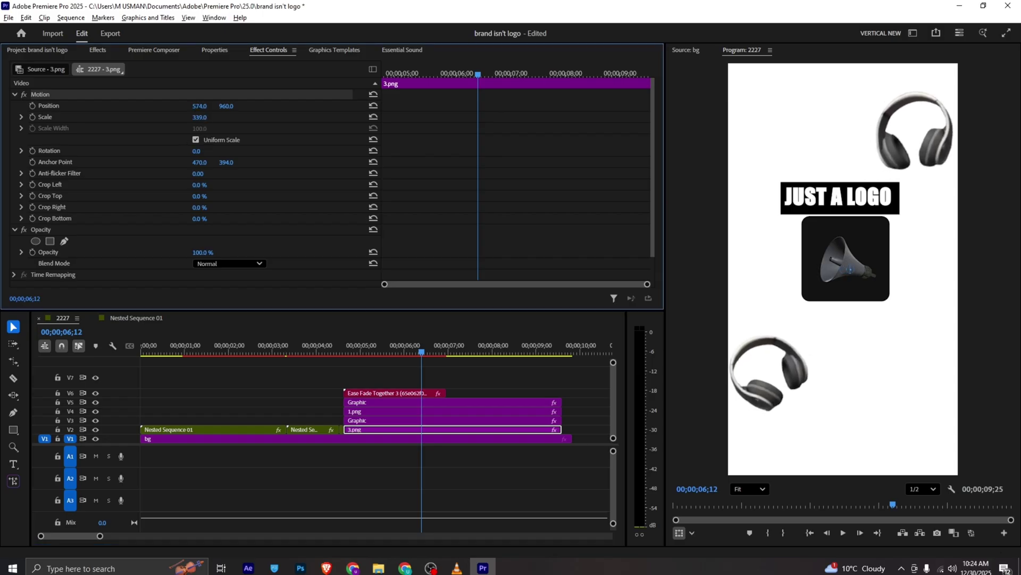
{"action": "left_click", "coordinate": [399, 403]}
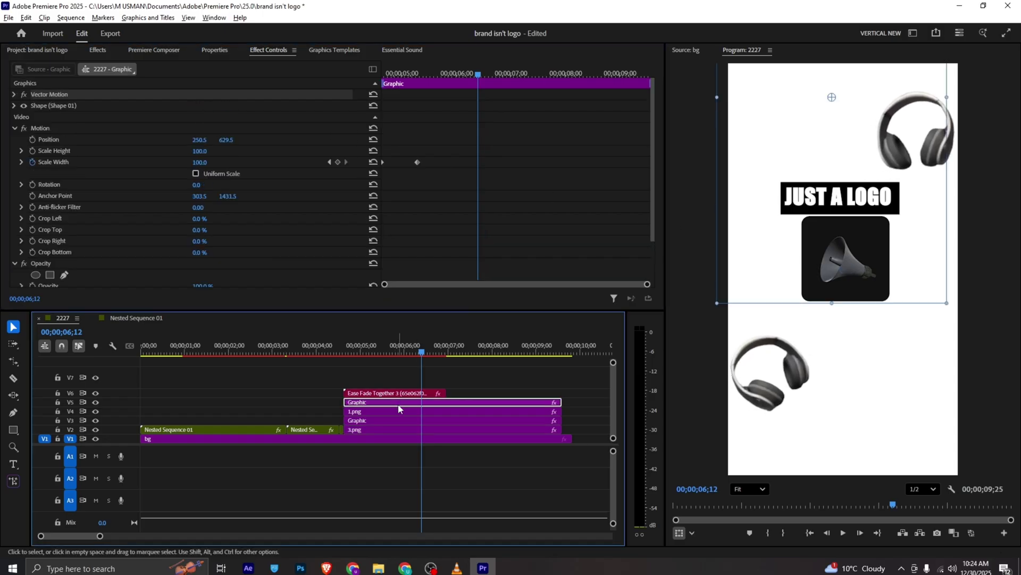
{"action": "left_click_drag", "start_coordinate": [231, 142], "coordinate": [266, 143]}
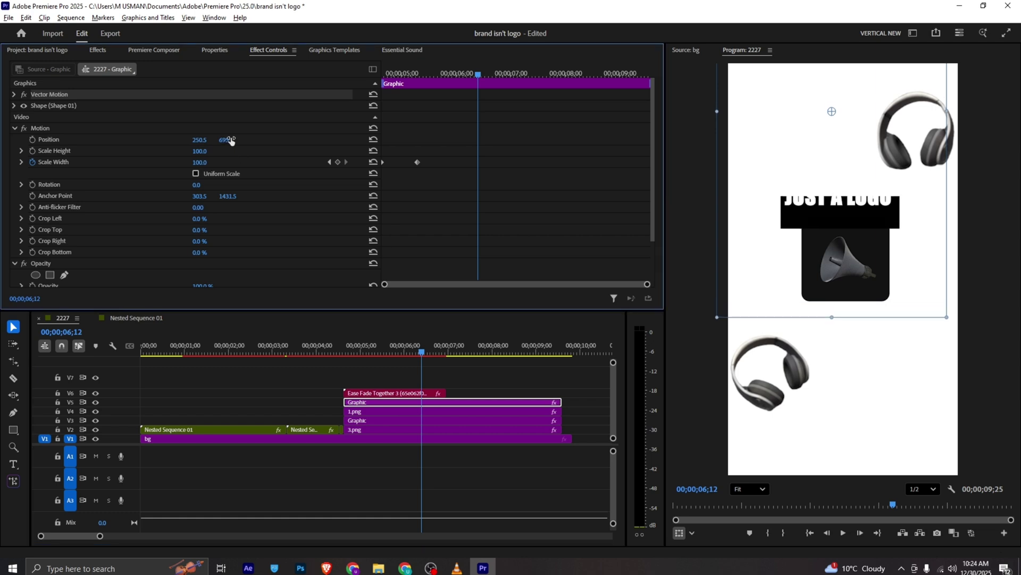
{"action": "key", "text": "ctrl+z"}
- Lower the megaphone image to Y 940 and its rounded square to Y 1168
{"action": "left_click", "coordinate": [390, 412]}
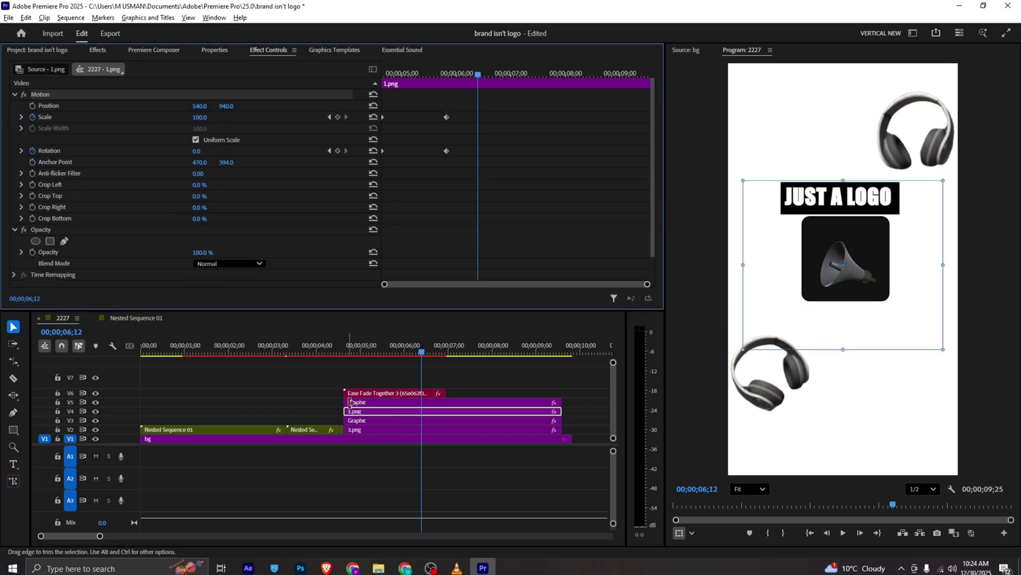
{"action": "left_click", "coordinate": [380, 420]}
{"action": "left_click_drag", "start_coordinate": [229, 140], "coordinate": [268, 140]}
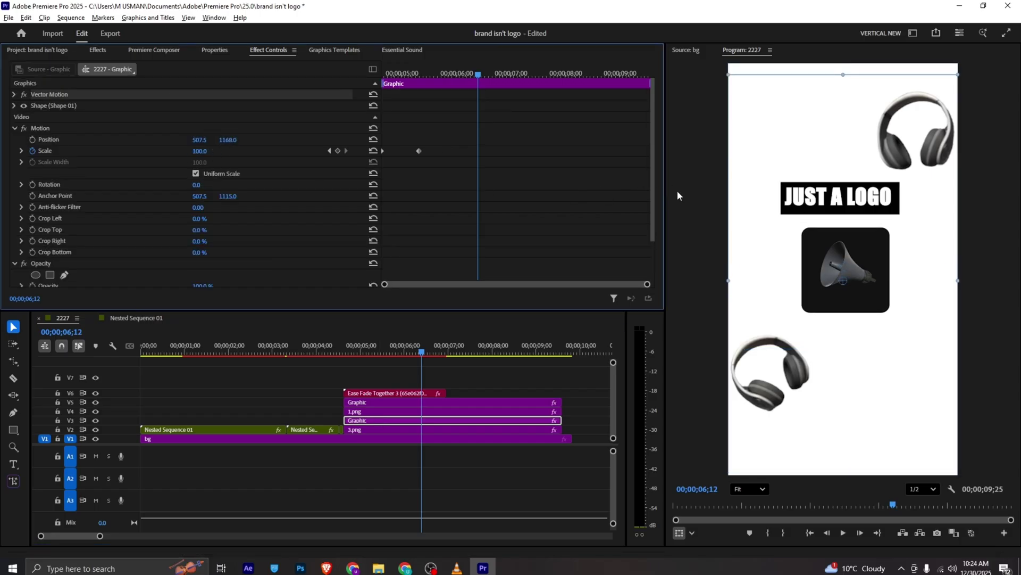
- Change the JUST A LOGO title above the megaphone square to YOU SPEAK and turn off its faux bold
{"action": "key", "text": "alt+Tab"}
{"action": "key", "text": "alt+Tab"}
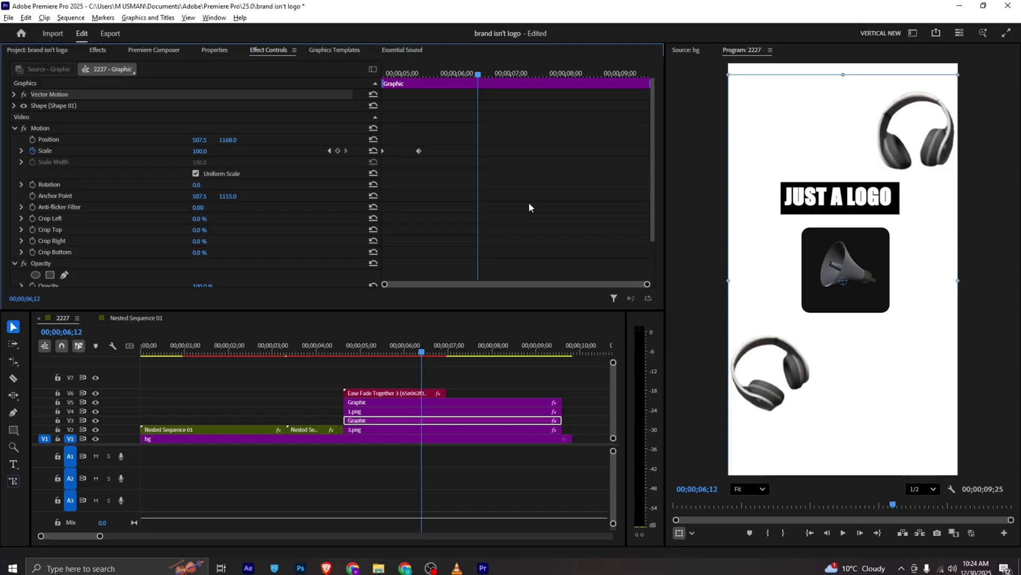
{"action": "left_click", "coordinate": [426, 393]}
{"action": "left_click", "coordinate": [215, 50]}
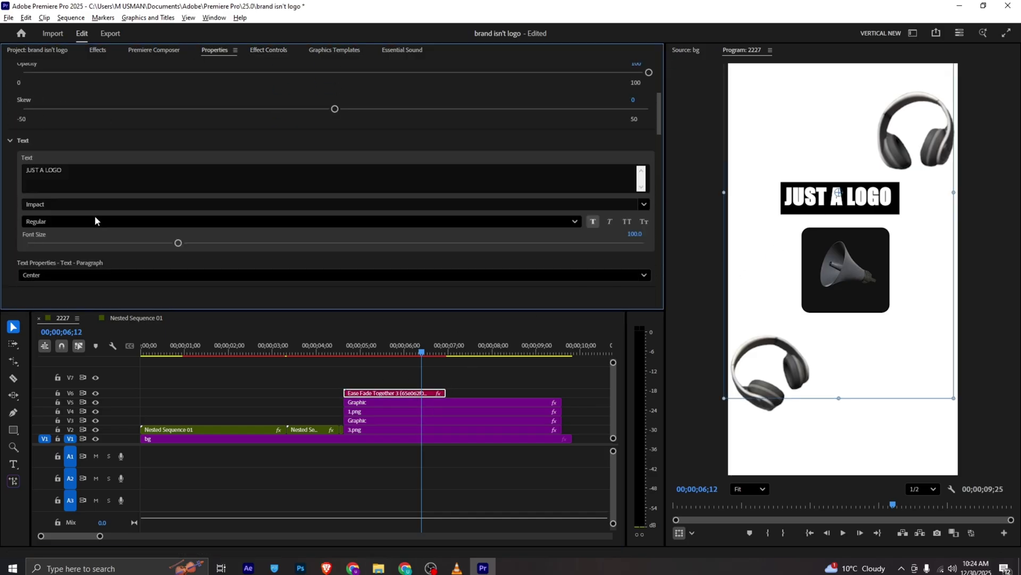
{"action": "left_click", "coordinate": [84, 169]}
{"action": "type", "text": "YOU SPEAK"}
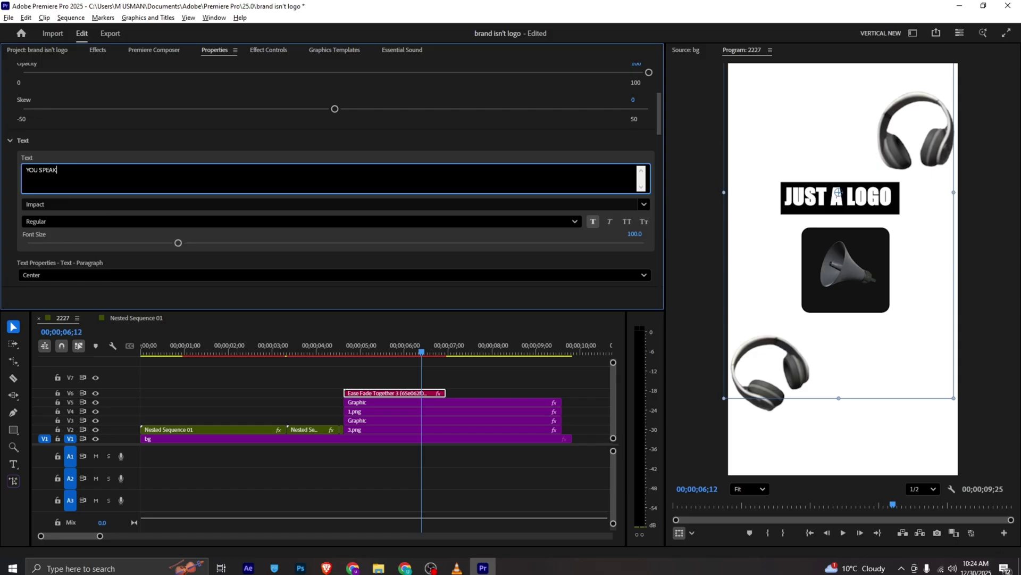
{"action": "left_click", "coordinate": [110, 137]}
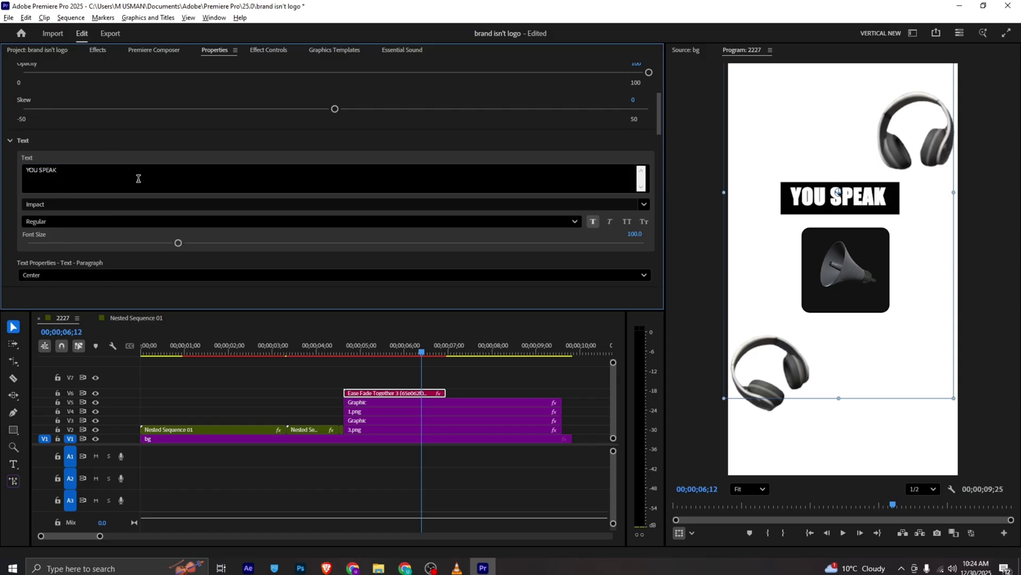
{"action": "key", "text": "alt"}
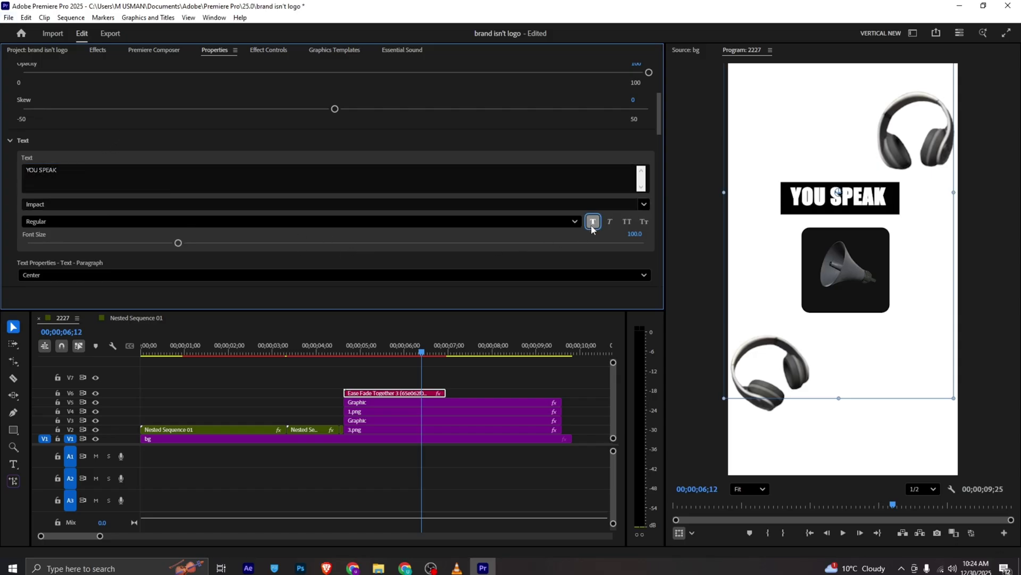
{"action": "left_click", "coordinate": [592, 221]}
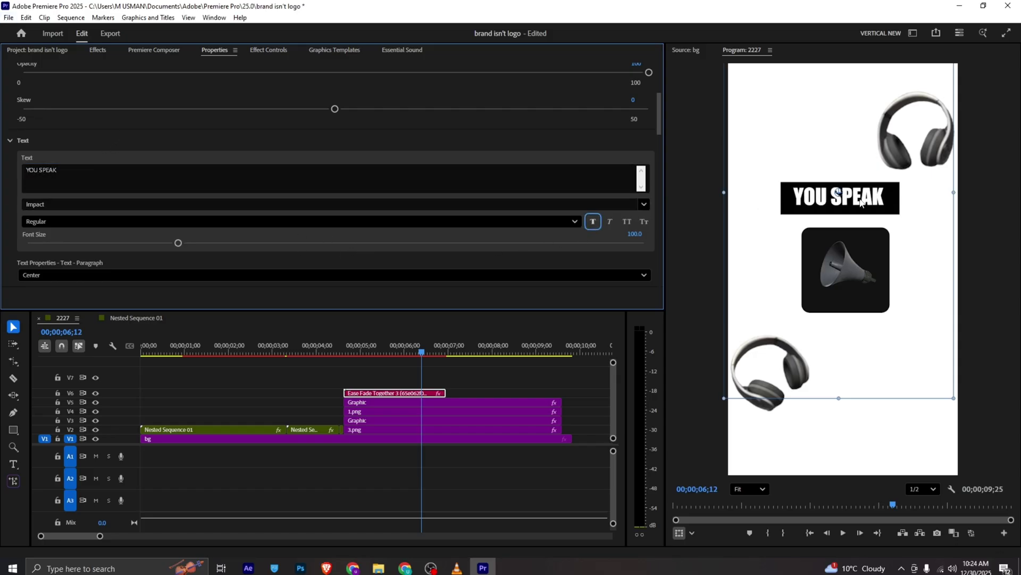
- Check the reference video's next scene, then copy the gradient circle graphic from Nested Sequence 02 into sequence 2227 after the headphones scene
{"action": "left_click", "coordinate": [456, 568]}
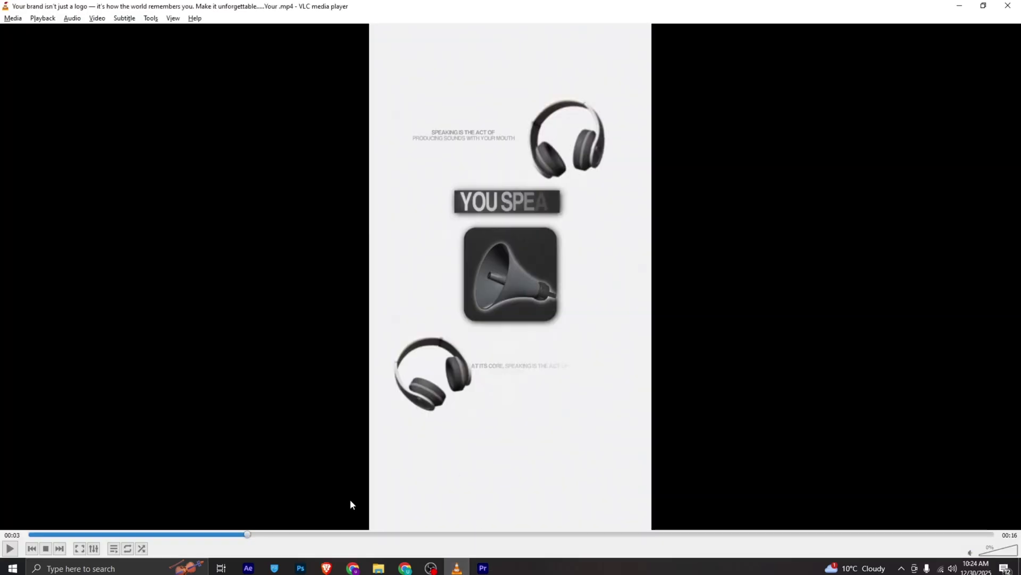
{"action": "left_click_drag", "start_coordinate": [247, 535], "coordinate": [320, 544]}
{"action": "left_click", "coordinate": [483, 567]}
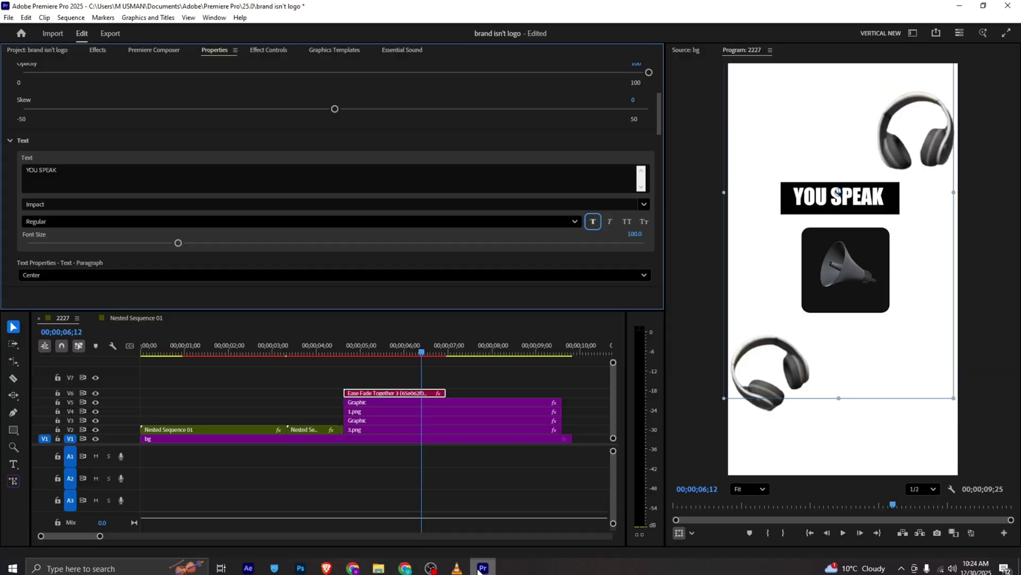
{"action": "double_click", "coordinate": [312, 426]}
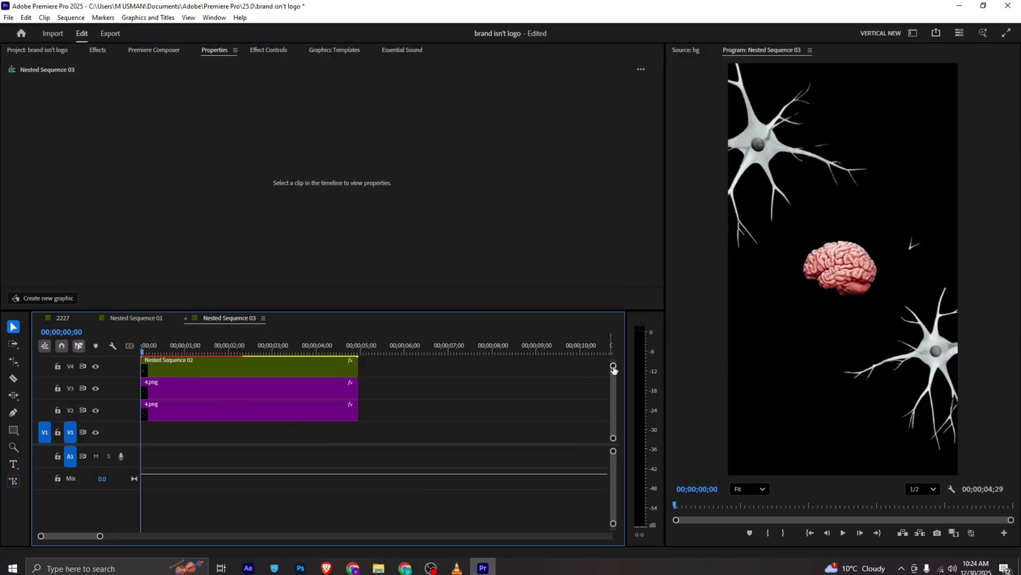
{"action": "left_click", "coordinate": [181, 419]}
{"action": "left_click_drag", "start_coordinate": [187, 419], "coordinate": [64, 319]}
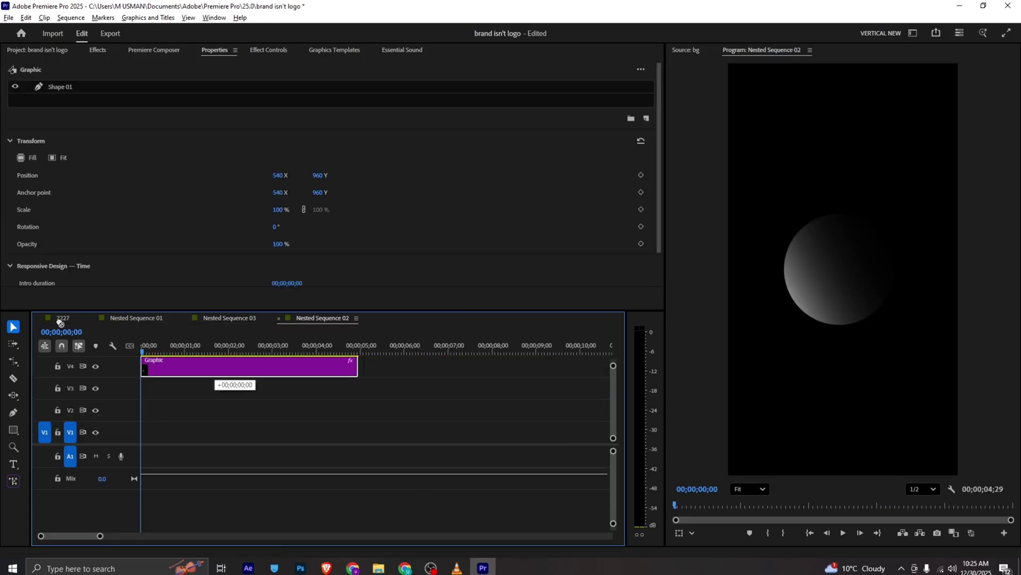
{"action": "left_click_drag", "start_coordinate": [60, 323], "coordinate": [553, 395]}
- Trim the headphones scene at 00;00;08;07 by cutting and deleting the leftover clips, then extend bg to about 00;00;15;11
{"action": "key", "text": "c"}
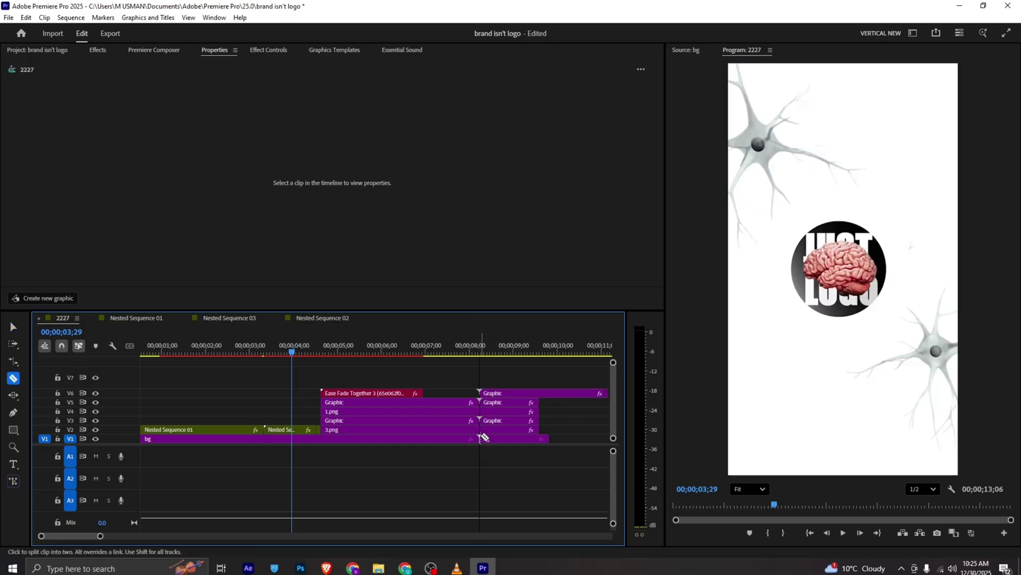
{"action": "key", "text": "v"}
{"action": "left_click", "coordinate": [494, 429]}
{"action": "left_click_drag", "start_coordinate": [548, 438], "coordinate": [618, 436]}
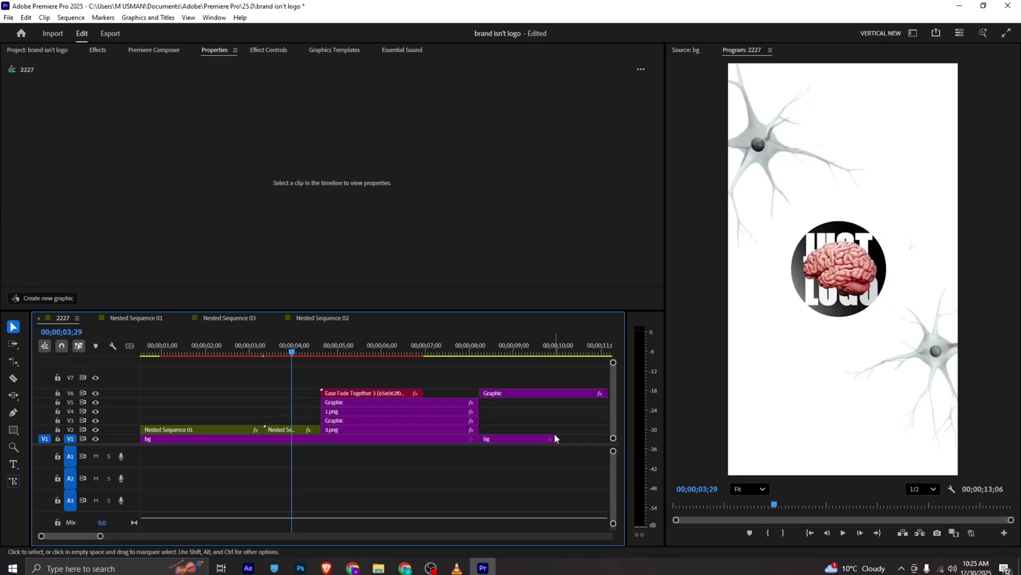
- Move the circle graphic down to V2 and add the mask image 2.png above it at Scale 134, Position 529, 975
{"action": "left_click", "coordinate": [351, 353]}
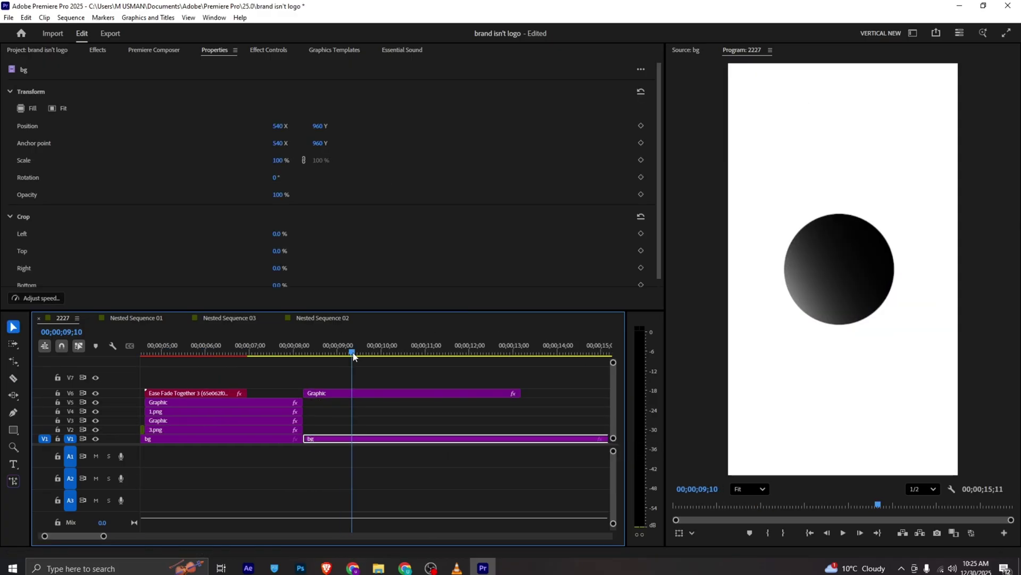
{"action": "left_click_drag", "start_coordinate": [365, 392], "coordinate": [375, 430]}
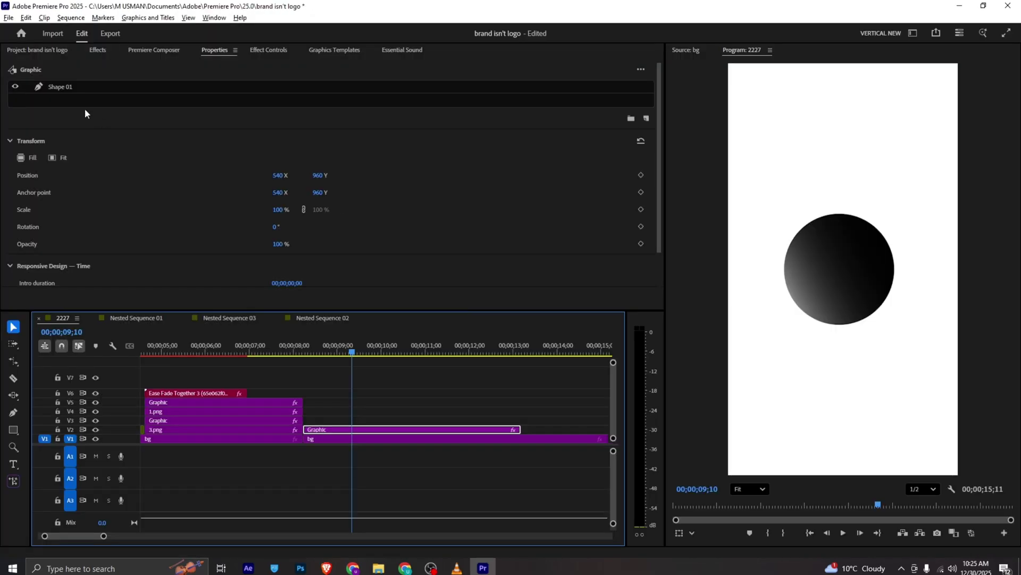
{"action": "left_click", "coordinate": [46, 51]}
{"action": "left_click_drag", "start_coordinate": [330, 121], "coordinate": [313, 423]}
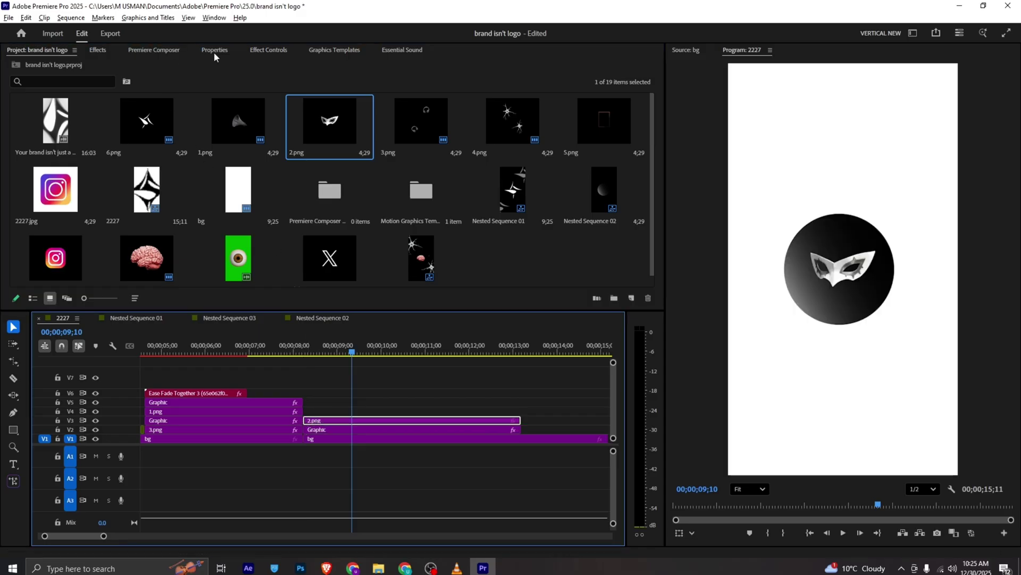
{"action": "left_click", "coordinate": [269, 50]}
{"action": "left_click_drag", "start_coordinate": [200, 122], "coordinate": [237, 107]}
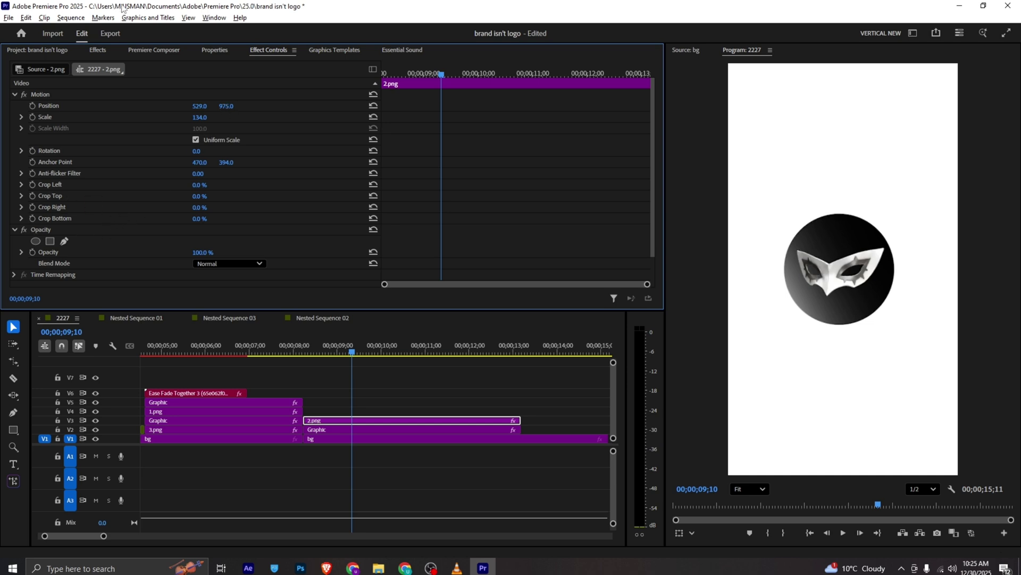
- Apply the Basic 3D effect to the 2.png mask and turn the mask slightly in 3D
{"action": "left_click", "coordinate": [98, 50]}
{"action": "left_click", "coordinate": [91, 64]}
{"action": "type", "text": "BASI"}
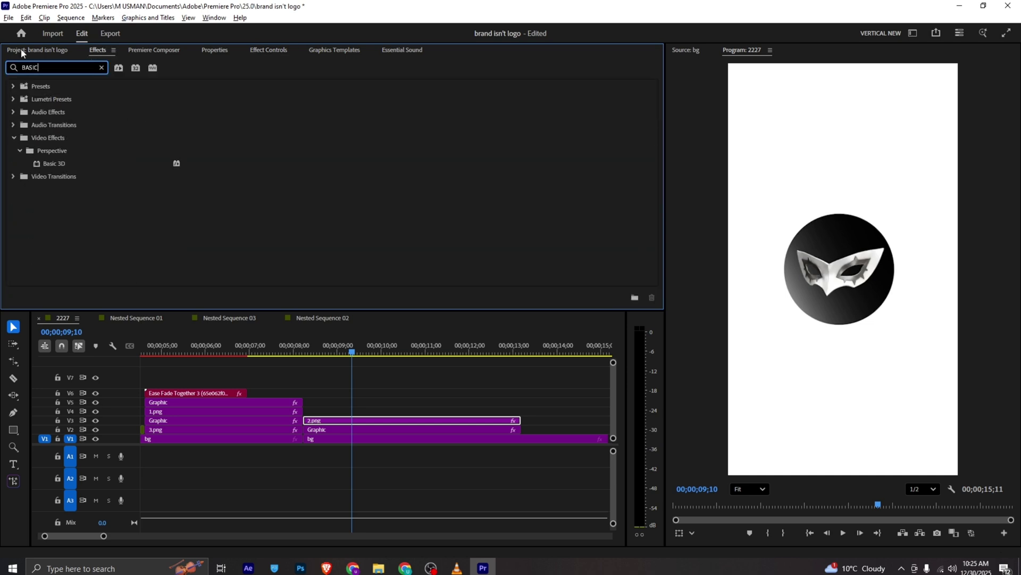
{"action": "type", "text": "C"}
{"action": "left_click_drag", "start_coordinate": [45, 163], "coordinate": [343, 419]}
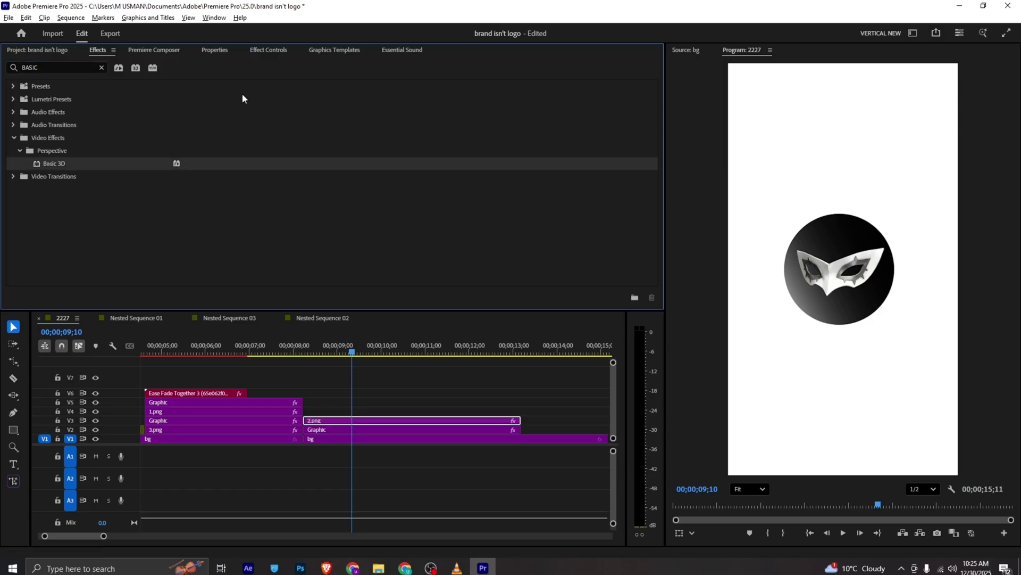
{"action": "left_click", "coordinate": [266, 53]}
{"action": "scroll", "coordinate": [173, 158], "scroll_direction": "down", "scroll_amount": 5}
{"action": "mouse_move", "coordinate": [197, 201]}
{"action": "left_mouse_down"}
{"action": "mouse_move", "coordinate": [214, 202]}
{"action": "mouse_move", "coordinate": [171, 202]}
{"action": "mouse_move", "coordinate": [192, 201]}
{"action": "mouse_move", "coordinate": [180, 202]}
{"action": "mouse_move", "coordinate": [191, 213]}
{"action": "mouse_move", "coordinate": [184, 202]}
{"action": "mouse_move", "coordinate": [208, 202]}
{"action": "left_mouse_up"}
{"action": "left_click", "coordinate": [368, 394]}
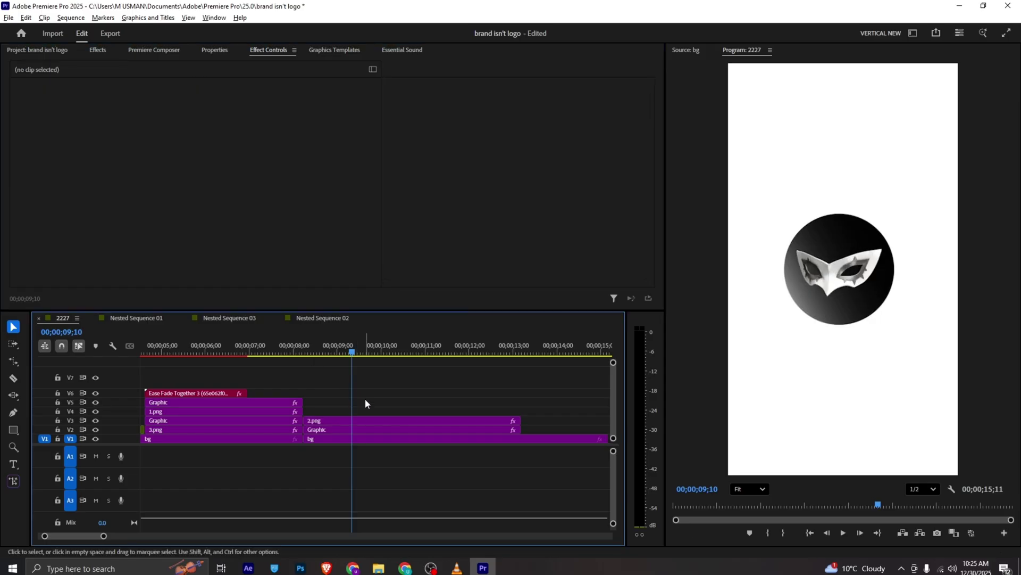
- Nest the 2.png mask and the circle graphic together as Nested Sequence 04
{"action": "left_click", "coordinate": [386, 421]}
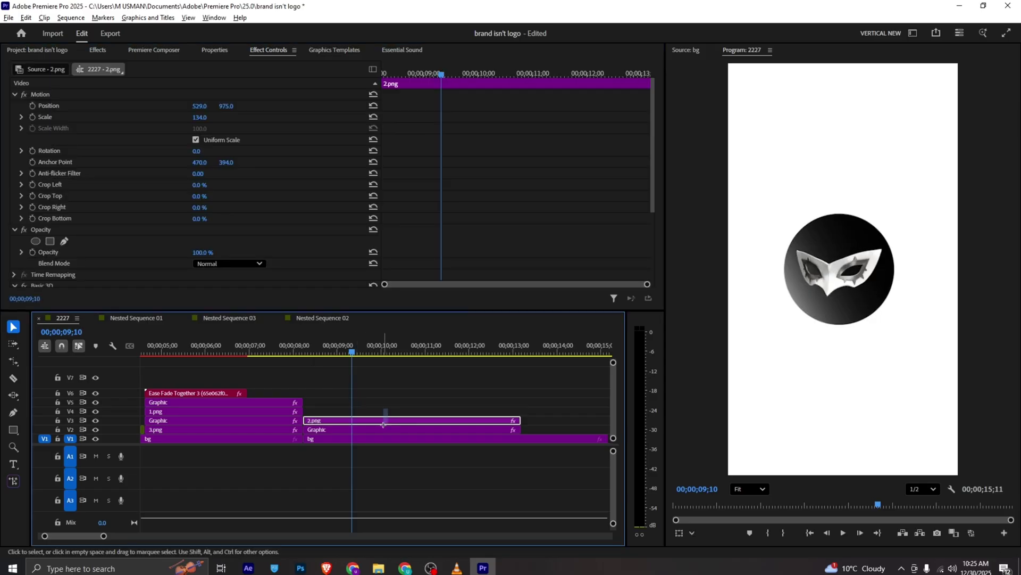
{"action": "left_click", "coordinate": [383, 429], "text": "shift"}
{"action": "right_click", "coordinate": [468, 428]}
{"action": "left_click", "coordinate": [487, 302]}
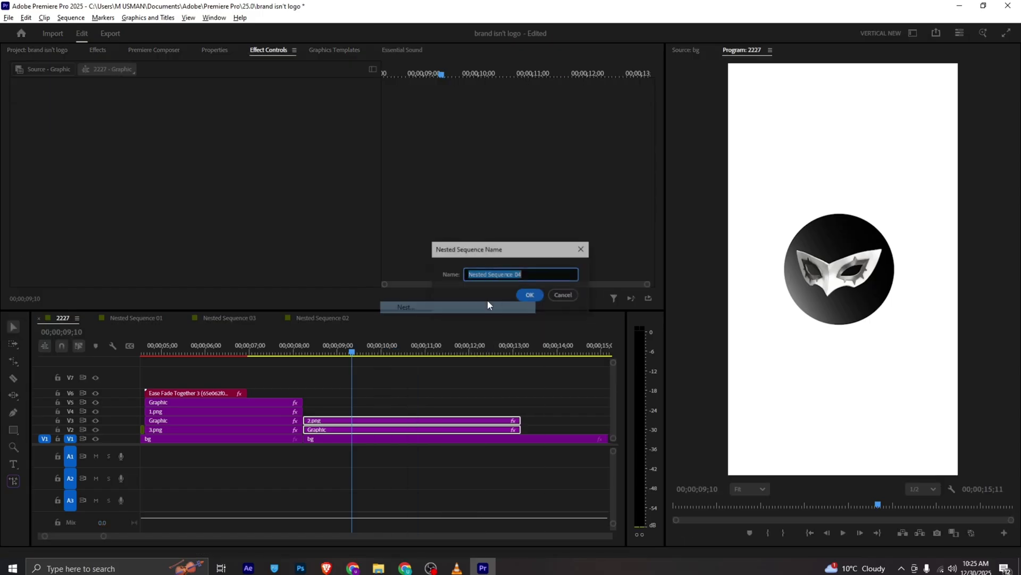
{"action": "left_click", "coordinate": [529, 295]}
- Keyframe Nested Sequence 04's Scale from 0 at 00;00;08;07 to 100 at 00;00;09;10 and preview the pop-in
{"action": "left_click", "coordinate": [33, 117]}
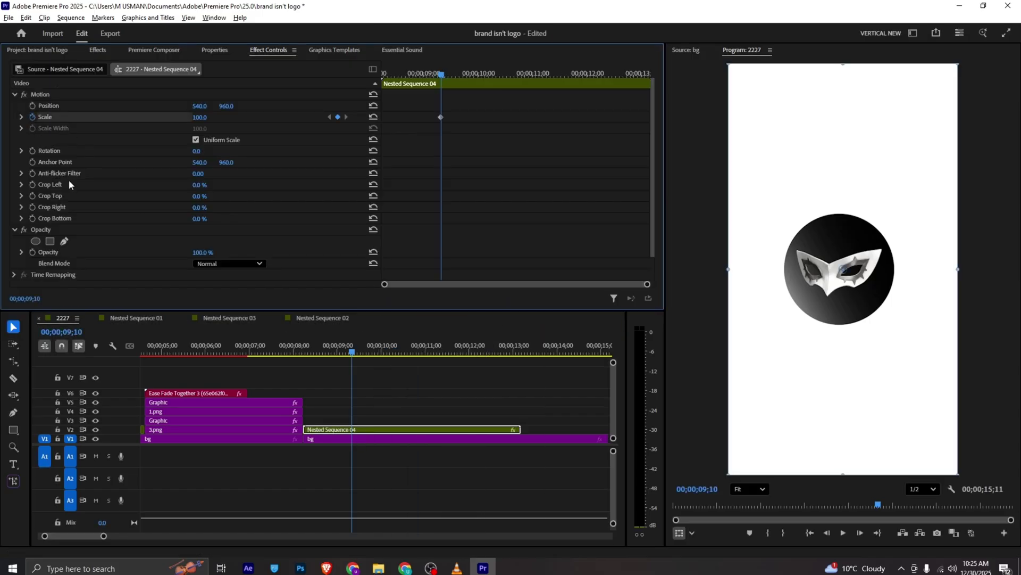
{"action": "left_click_drag", "start_coordinate": [441, 74], "coordinate": [382, 74]}
{"action": "left_click_drag", "start_coordinate": [205, 117], "coordinate": [153, 117]}
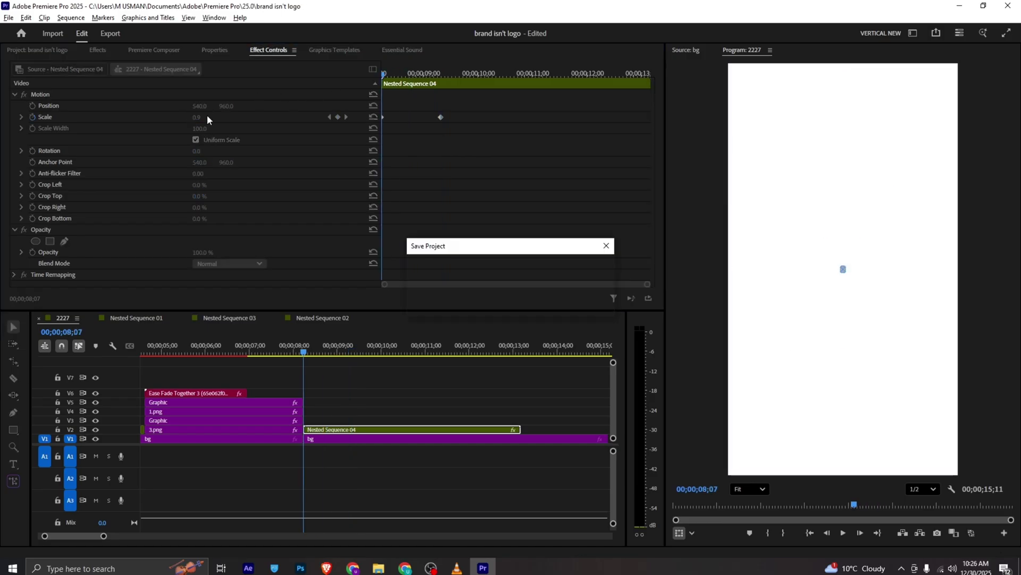
{"action": "left_click", "coordinate": [203, 117]}
{"action": "type", "text": "0"}
{"action": "key", "text": "Return"}
{"action": "key", "text": "space"}
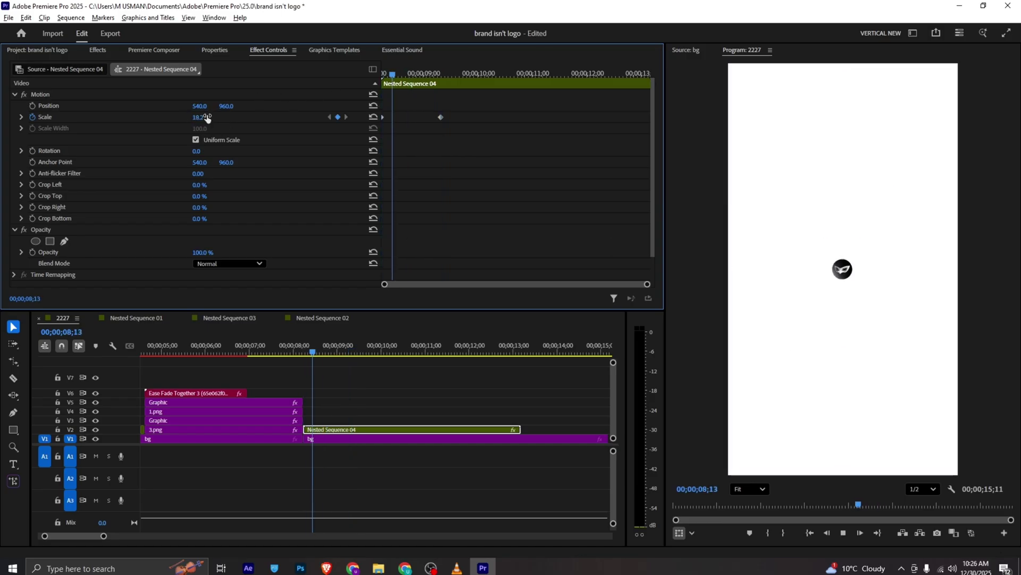
{"action": "key", "text": "space"}
- Move the Scale 100 keyframe closer to the clip's start, ease both Scale keyframes, and save and preview the animation
{"action": "left_click_drag", "start_coordinate": [440, 116], "coordinate": [400, 116]}
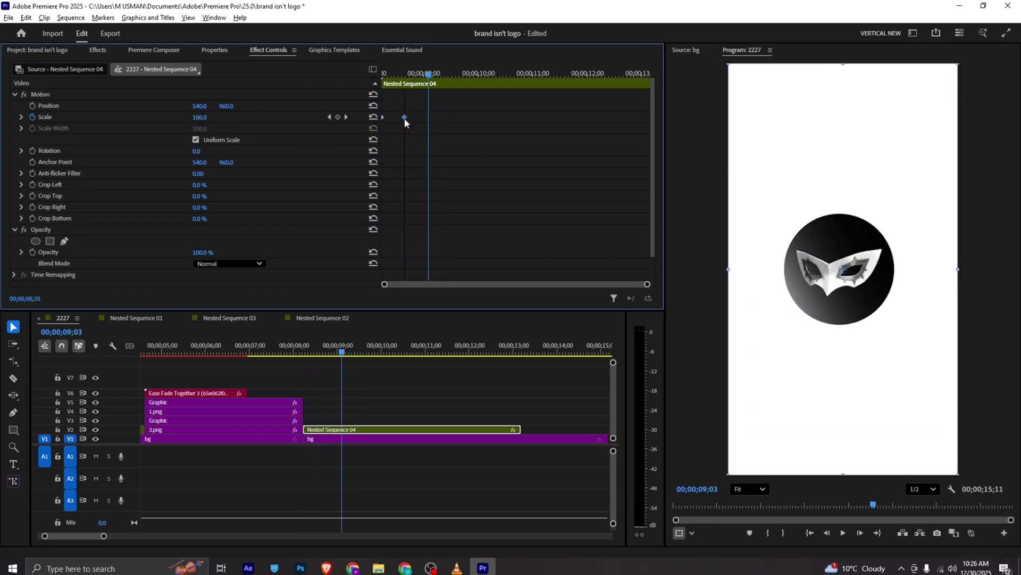
{"action": "right_click", "coordinate": [400, 118]}
{"action": "left_click", "coordinate": [455, 255]}
{"action": "key", "text": "ctrl+s"}
{"action": "key", "text": "shift+Left"}
{"action": "key", "text": "shift+Left"}
{"action": "key", "text": "shift+Left"}
{"action": "key", "text": "shift+Left"}
{"action": "key", "text": "space"}
{"action": "key", "text": "space"}
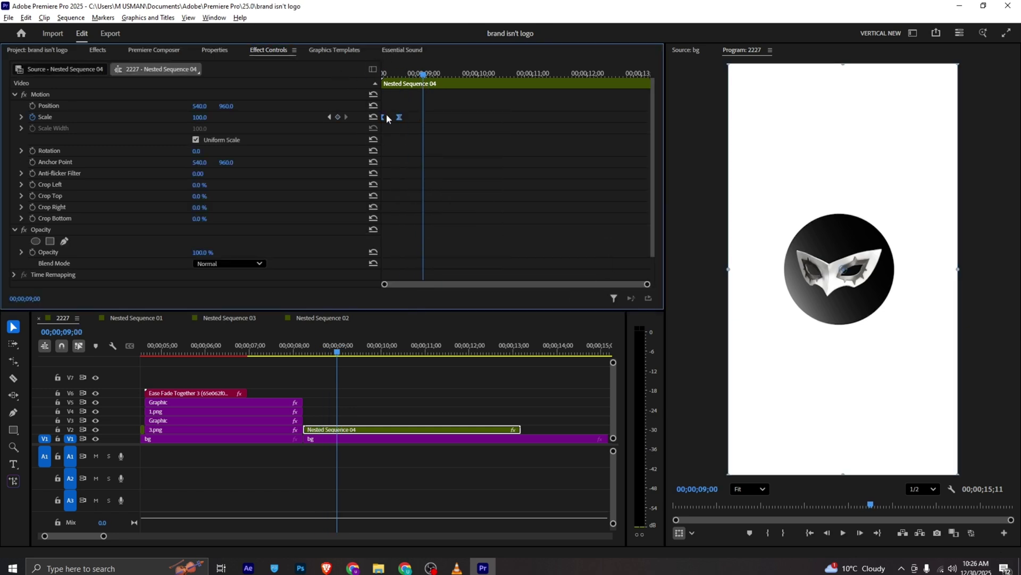
- Slow the scale-up by moving its ending keyframe out to near 00;00;09;00, then preview it again
{"action": "left_click_drag", "start_coordinate": [400, 117], "coordinate": [427, 118]}
{"action": "key", "text": "Up"}
{"action": "key", "text": "space"}
{"action": "key", "text": "space"}
- Following the reference video, add 2.png on V3 above Nested Sequence 04 with Scale 174, Rotation 23° and Position 130, 337.5
{"action": "key", "text": "alt+Tab"}
{"action": "key", "text": "alt+Tab"}
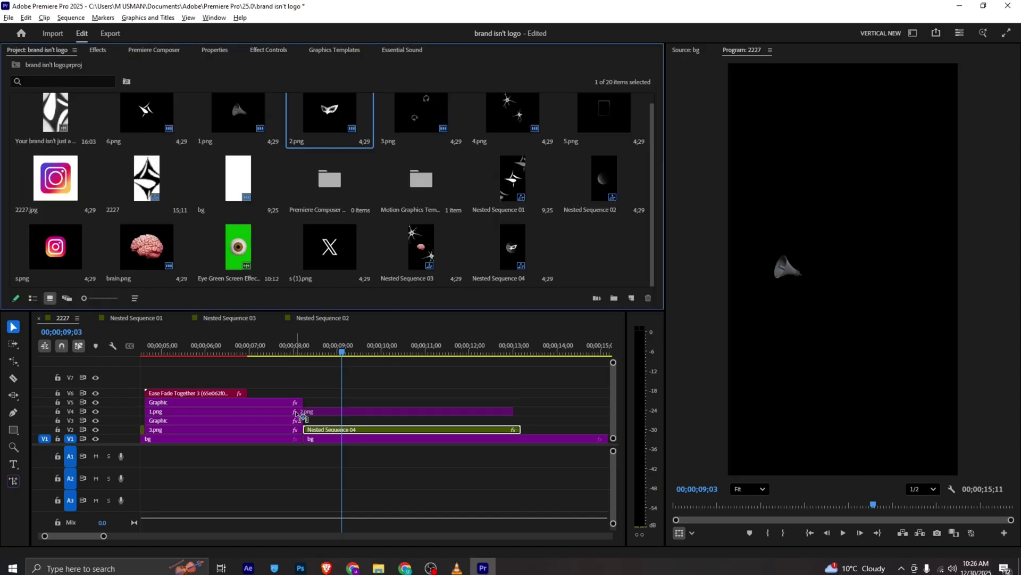
{"action": "key", "text": "alt+Tab"}
{"action": "key", "text": "alt+Tab"}
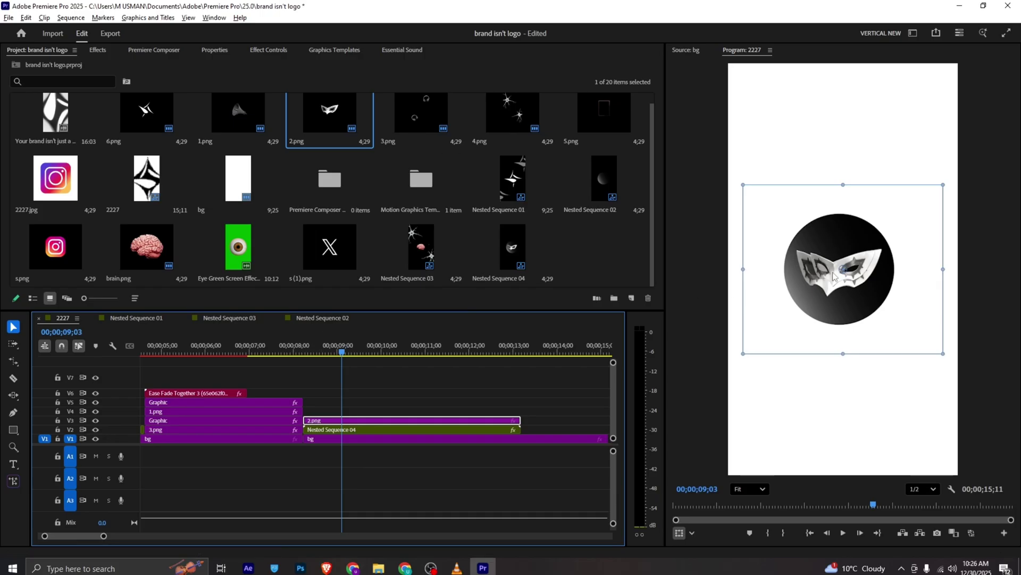
{"action": "left_click", "coordinate": [267, 50]}
{"action": "left_click_drag", "start_coordinate": [198, 118], "coordinate": [237, 117]}
{"action": "left_click_drag", "start_coordinate": [196, 151], "coordinate": [208, 151]}
- Apply Gaussian Blur to the 2.png mask on V3 and bring up its blur settings
{"action": "left_click", "coordinate": [99, 53]}
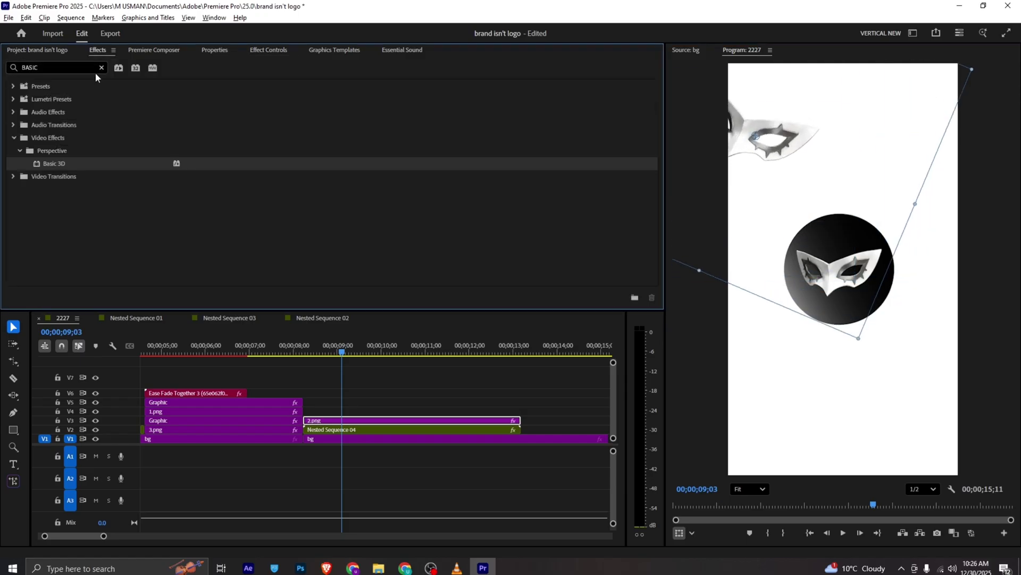
{"action": "left_click", "coordinate": [97, 68]}
{"action": "type", "text": "BLUR"}
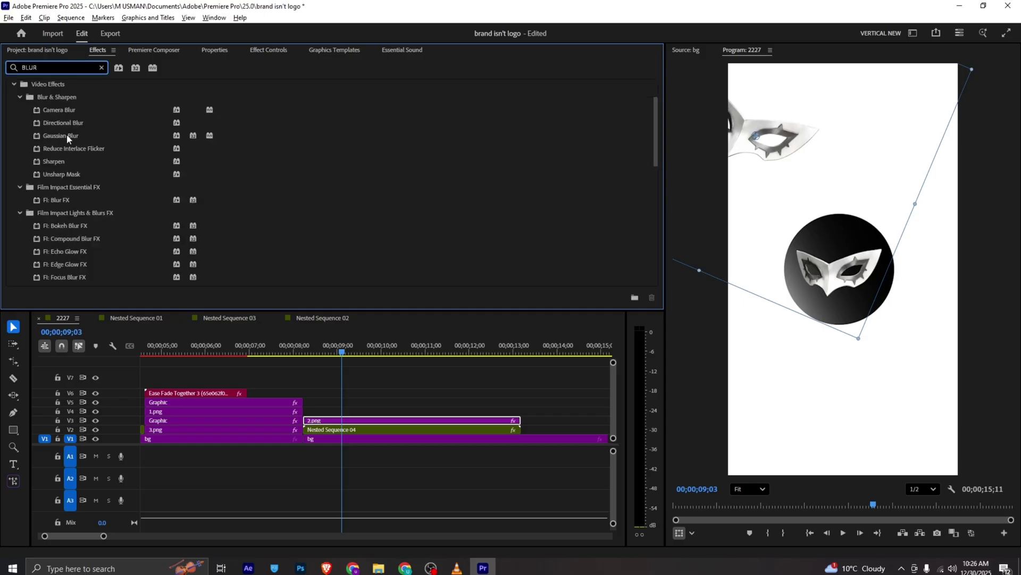
{"action": "left_click_drag", "start_coordinate": [66, 134], "coordinate": [331, 426]}
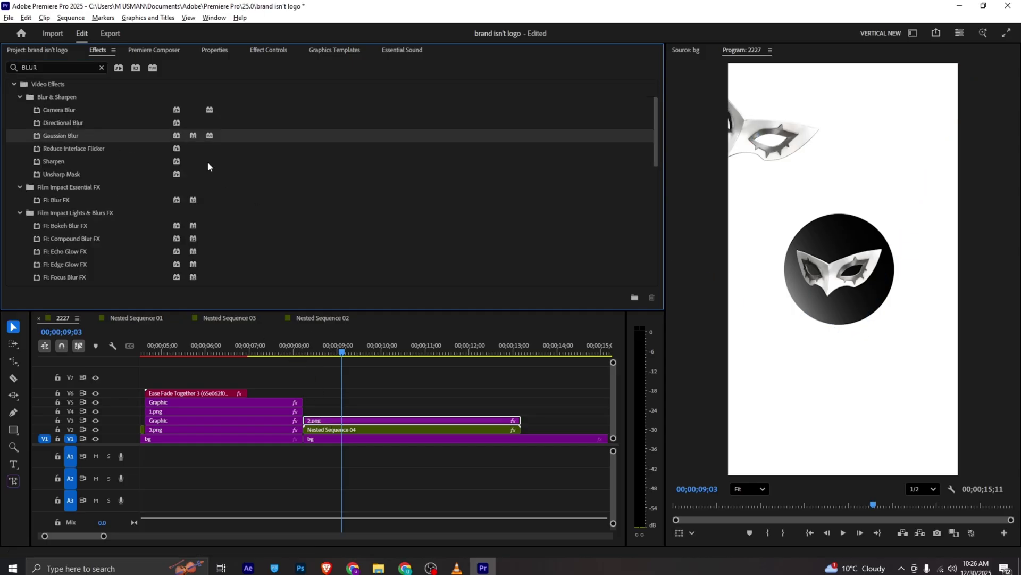
{"action": "left_click", "coordinate": [269, 50]}
{"action": "scroll", "coordinate": [205, 192], "scroll_direction": "down", "scroll_amount": 3}
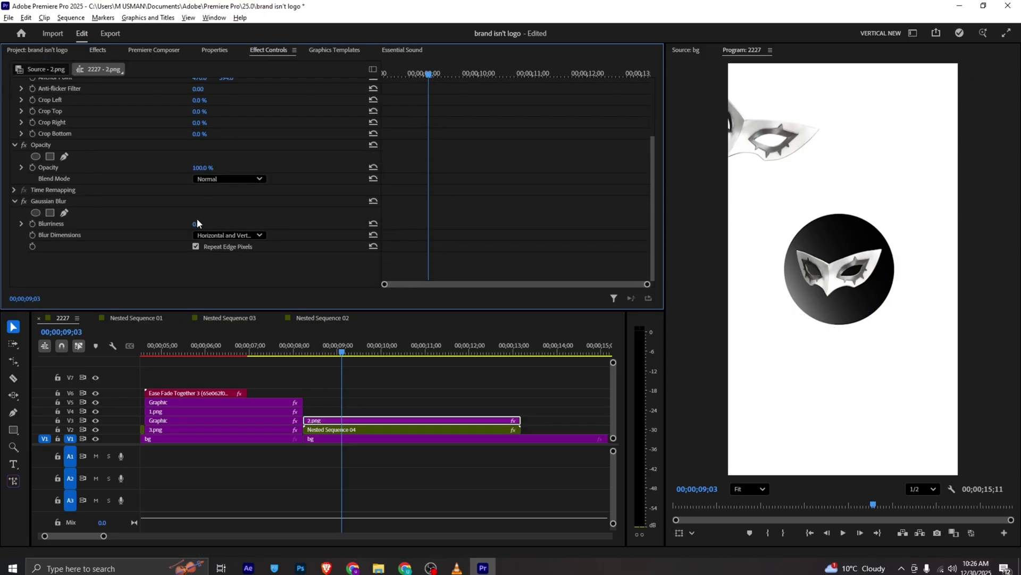
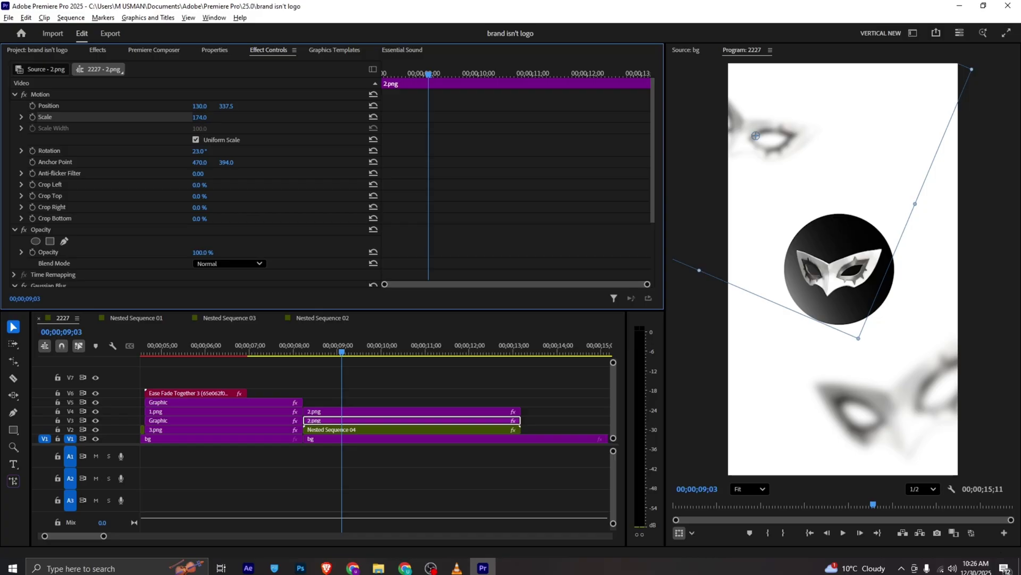
- Enlarge the blurred upper mask on V3, compare it with the reference video, and check the reference's following scene
{"action": "left_click_drag", "start_coordinate": [204, 118], "coordinate": [253, 118]}
{"action": "key", "text": "alt+Tab"}
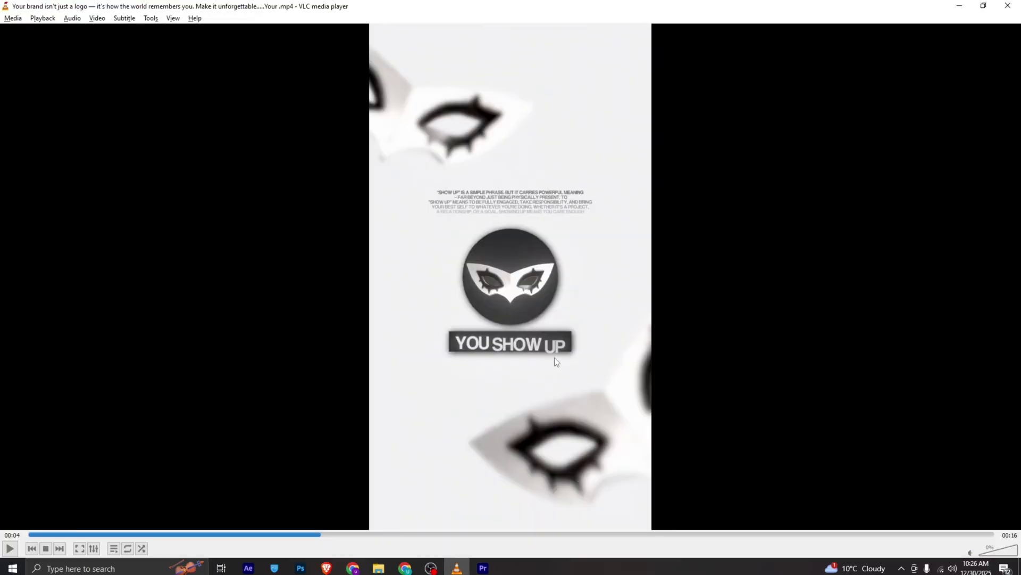
{"action": "key", "text": "alt+Tab"}
{"action": "key", "text": "alt+Tab"}
{"action": "left_click_drag", "start_coordinate": [347, 538], "coordinate": [404, 540]}
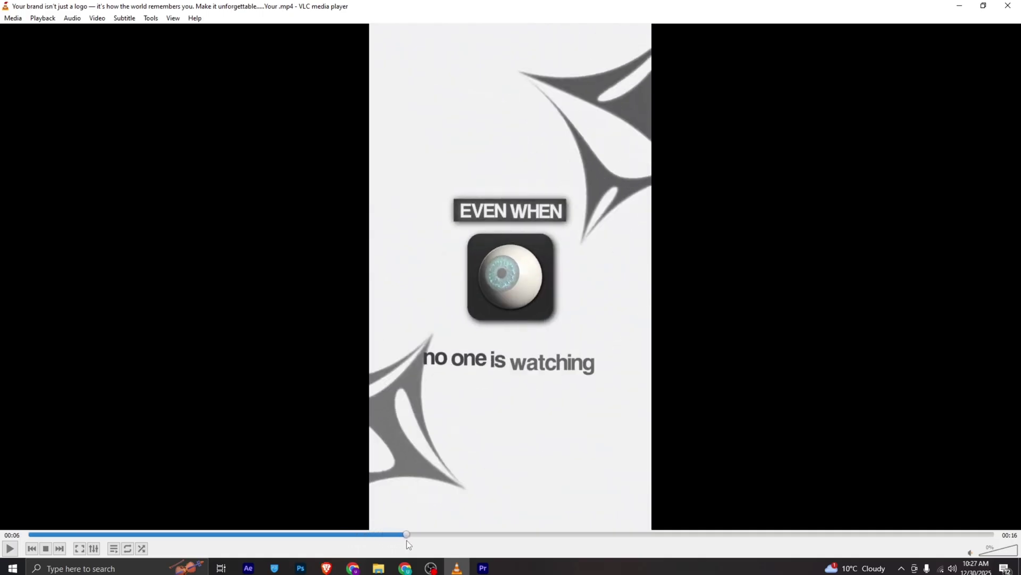
{"action": "left_click", "coordinate": [459, 568]}
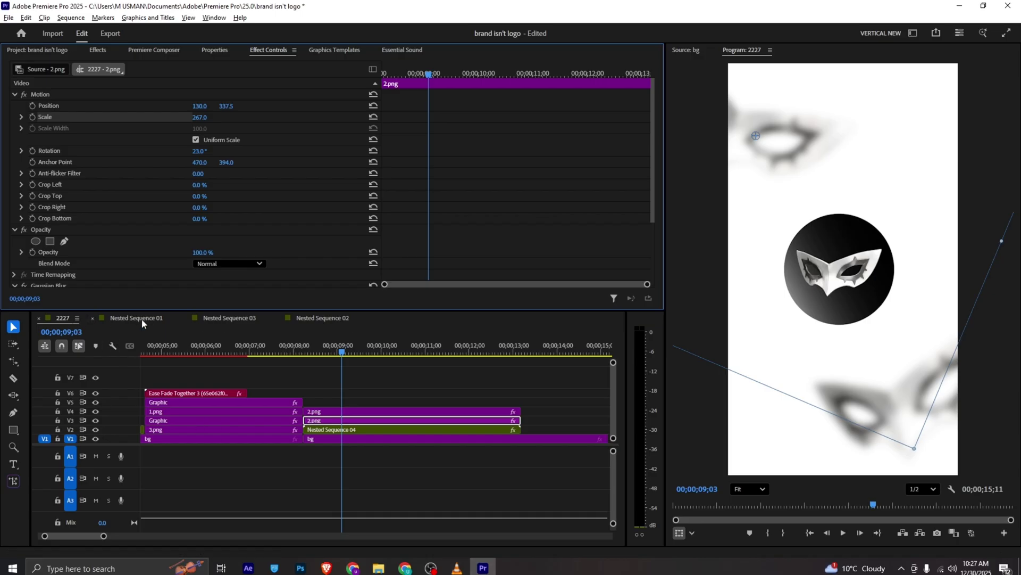
{"action": "key", "text": "Home"}
{"action": "left_click", "coordinate": [164, 430]}
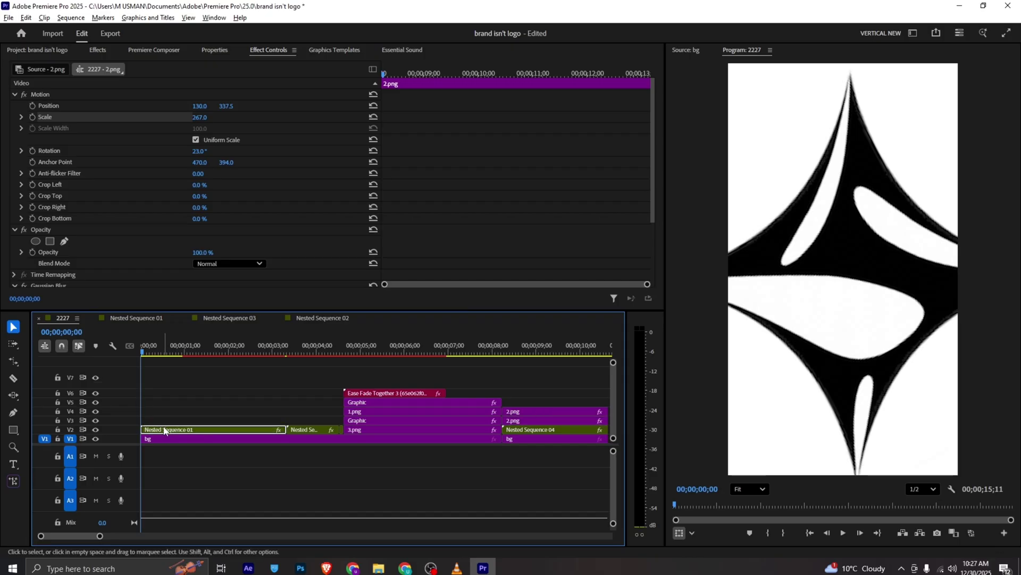
{"action": "double_click", "coordinate": [164, 430]}
{"action": "left_click", "coordinate": [181, 412]}
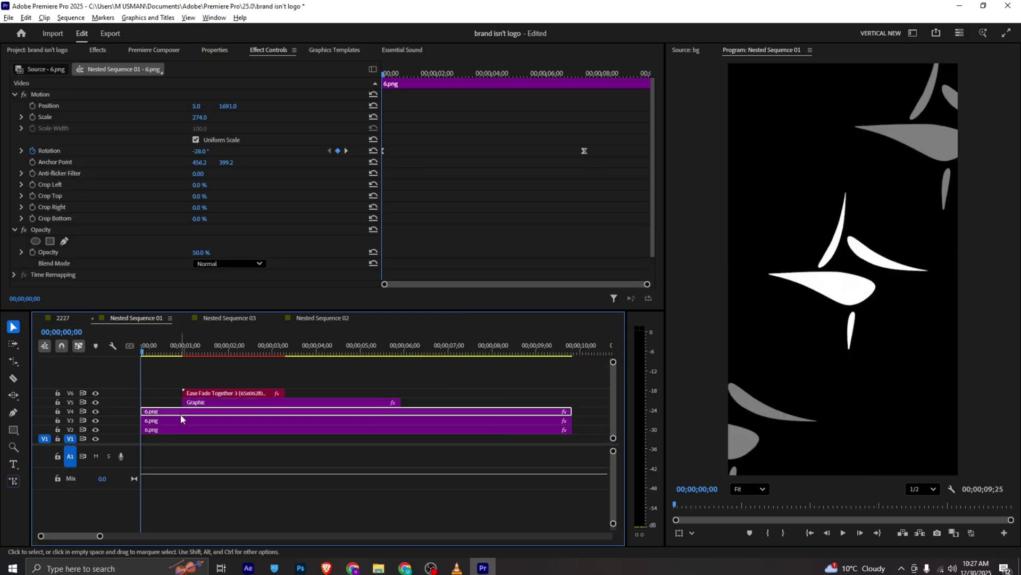
{"action": "left_click", "coordinate": [192, 430], "text": "shift"}
{"action": "left_click_drag", "start_coordinate": [193, 430], "coordinate": [63, 314]}
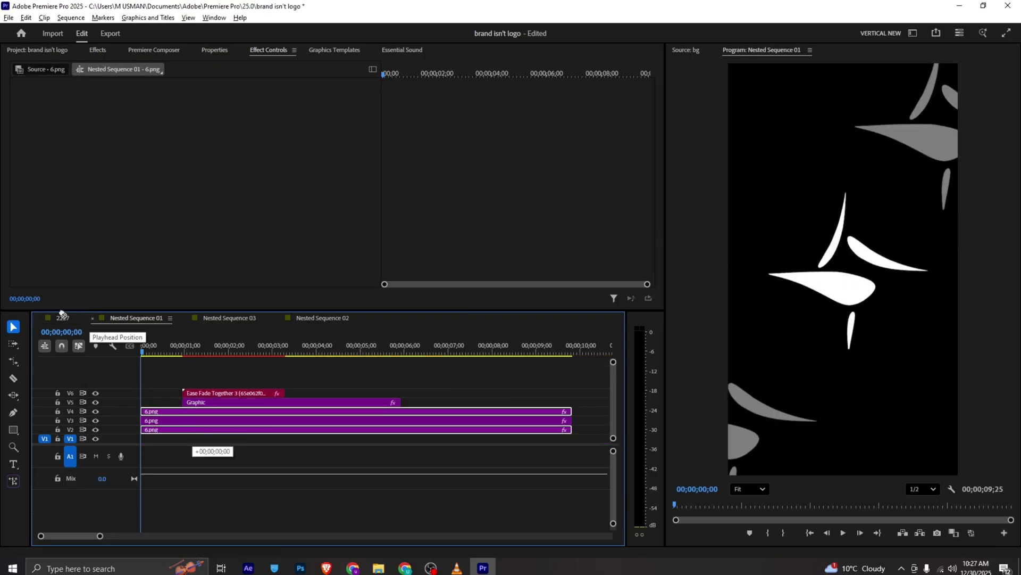
{"action": "left_click", "coordinate": [63, 318]}
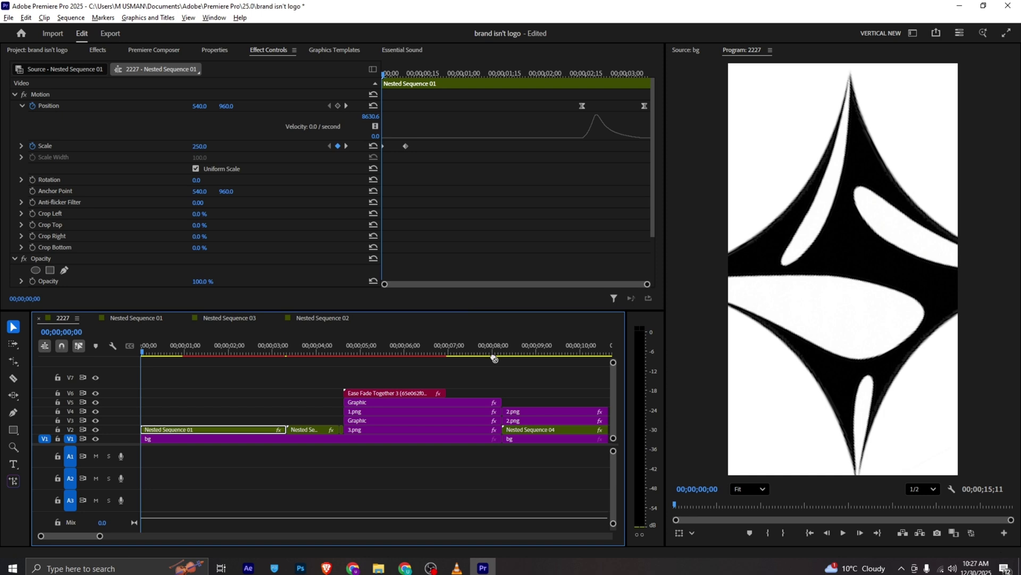
- Copy the two faded 6.png corner shapes from Nested Sequence 01 and paste them in 2227 right after the masks scene
{"action": "left_click", "coordinate": [136, 318]}
{"action": "left_click", "coordinate": [185, 418]}
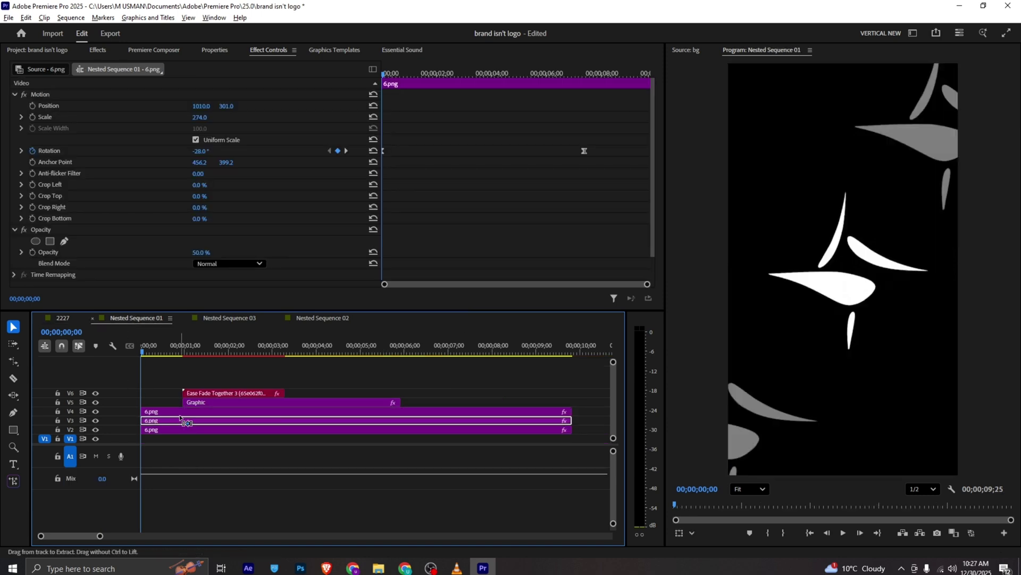
{"action": "left_click", "coordinate": [186, 412], "text": "shift"}
{"action": "left_click", "coordinate": [189, 429], "text": "shift"}
{"action": "left_click_drag", "start_coordinate": [190, 424], "coordinate": [414, 434]}
{"action": "left_click_drag", "start_coordinate": [454, 444], "coordinate": [611, 448]}
{"action": "left_click_drag", "start_coordinate": [406, 346], "coordinate": [447, 345]}
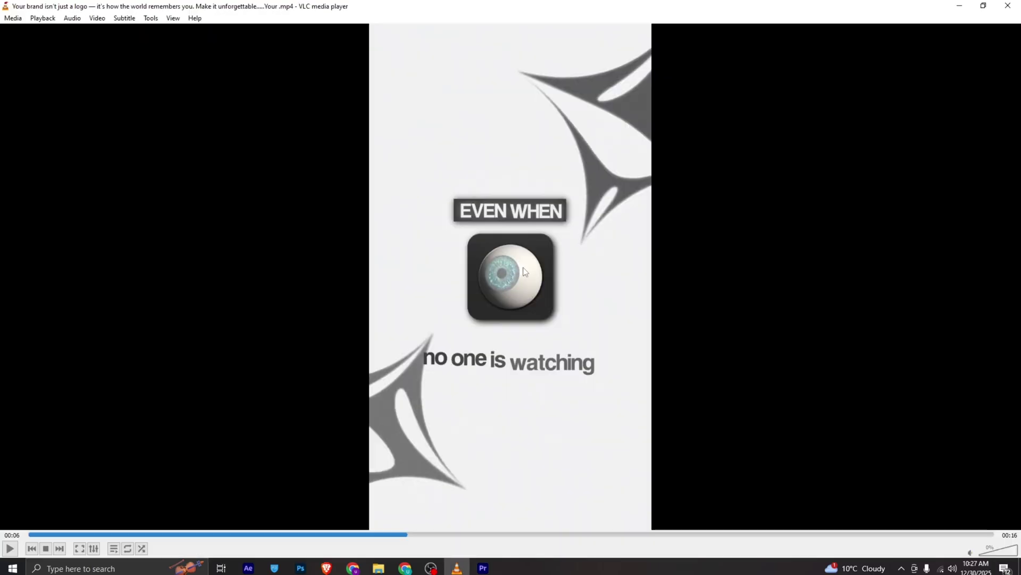
- Duplicate the black rounded-square Graphic from V3 of the headphones scene onto V4 at the start of the new 6.png clips
{"action": "key", "text": "alt+Tab"}
{"action": "left_click_drag", "start_coordinate": [203, 437], "coordinate": [424, 421]}
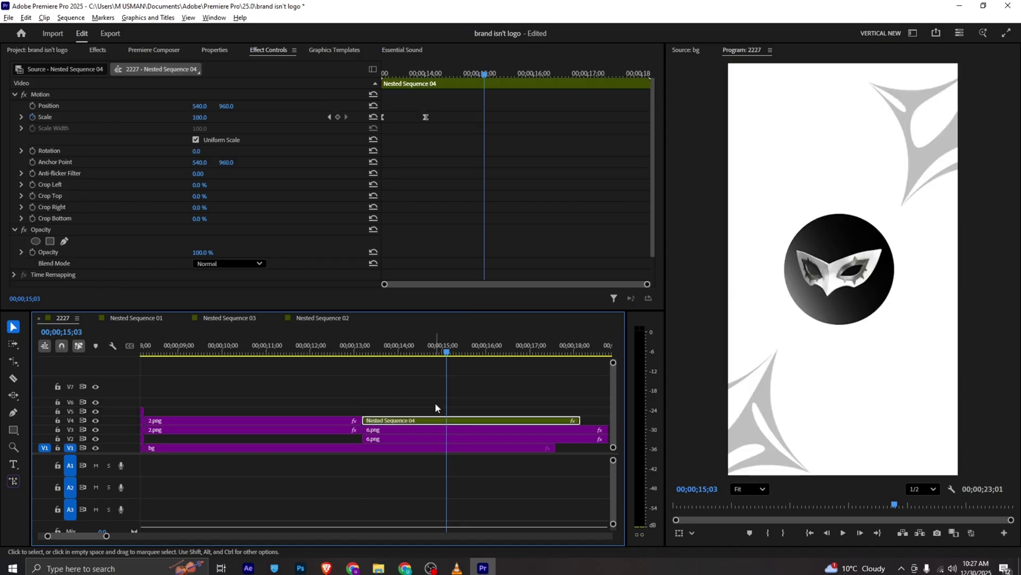
{"action": "key", "text": "ctrl+z"}
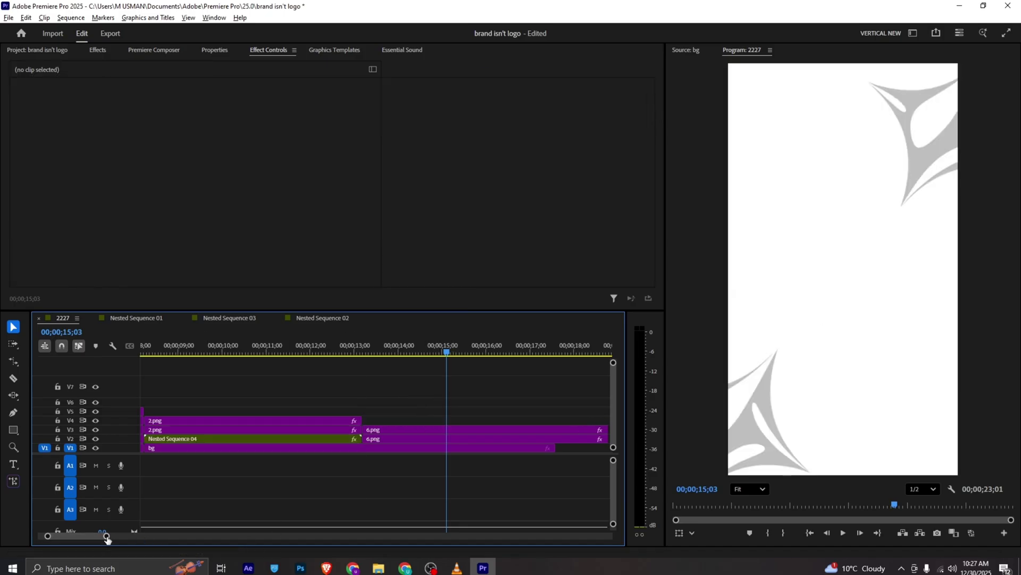
{"action": "left_click_drag", "start_coordinate": [106, 536], "coordinate": [134, 536]}
{"action": "left_click_drag", "start_coordinate": [230, 435], "coordinate": [357, 417]}
- Following the reference video, add the Eye Green Screen Effect clip on V5 above the rounded-square Graphic
{"action": "key", "text": "alt+Tab"}
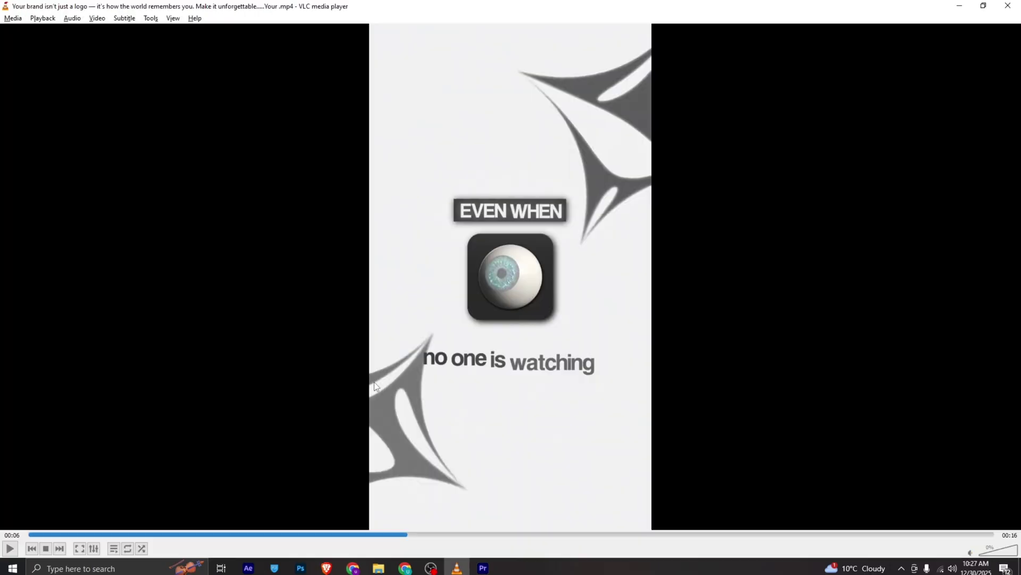
{"action": "key", "text": "alt+Tab"}
{"action": "left_click", "coordinate": [38, 50]}
{"action": "left_click_drag", "start_coordinate": [227, 245], "coordinate": [344, 419]}
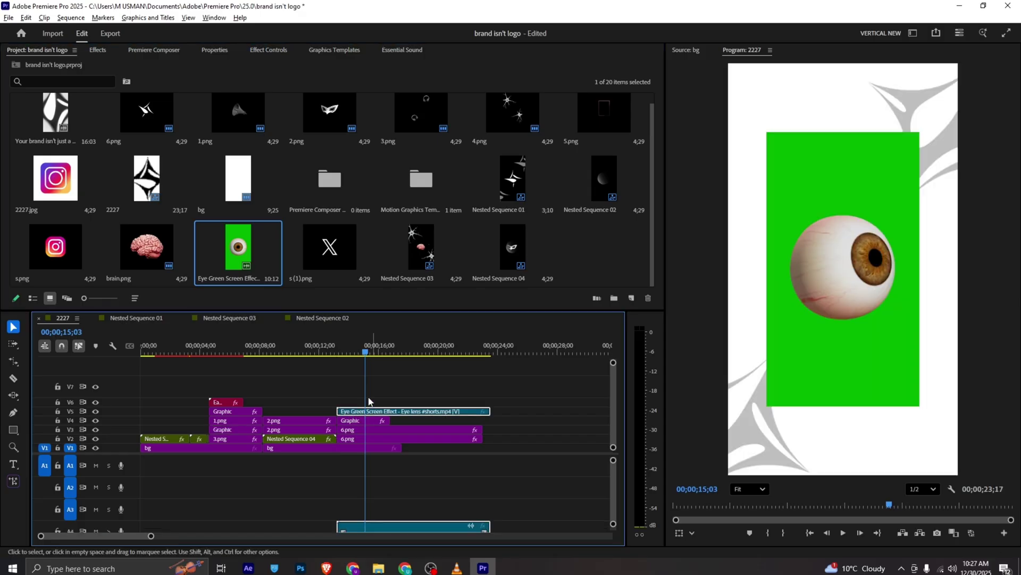
- Apply the Ultra Key effect to the eye clip on V5
{"action": "left_click", "coordinate": [98, 49]}
{"action": "left_click", "coordinate": [103, 67]}
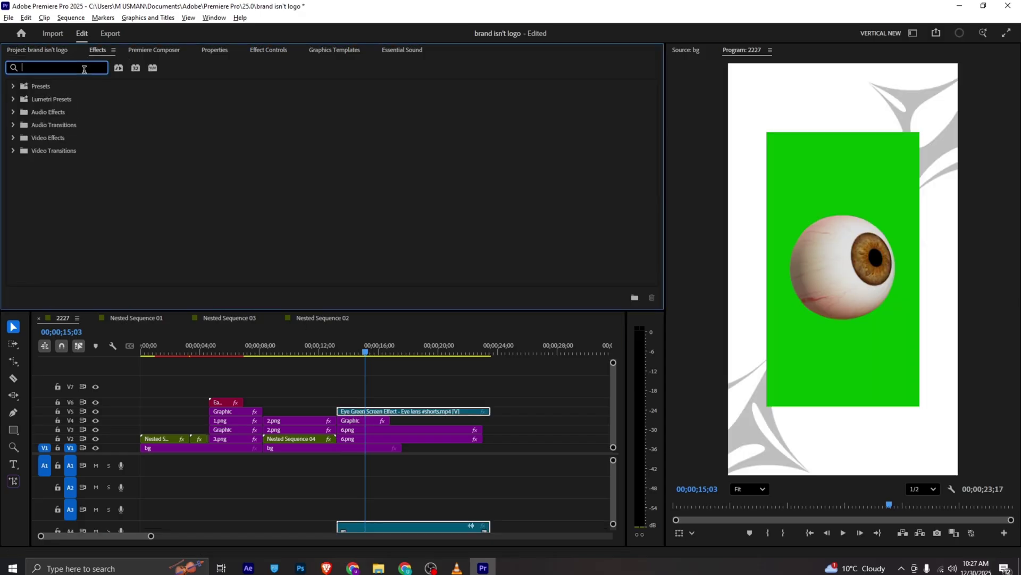
{"action": "type", "text": "ultr"}
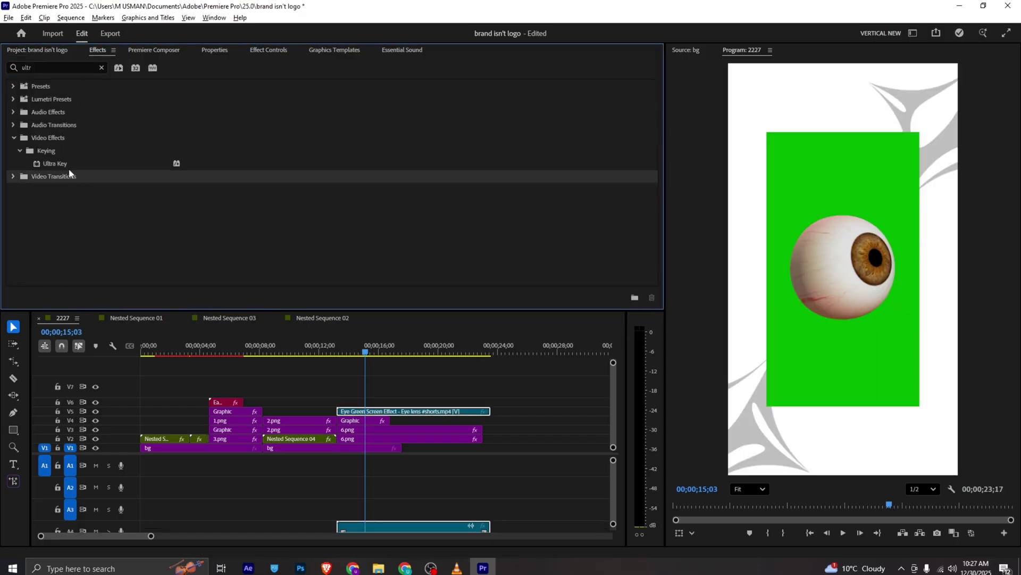
{"action": "left_click", "coordinate": [70, 166]}
- Unlink the eye clip's video from its sound and delete the audio part
{"action": "right_click", "coordinate": [400, 411]}
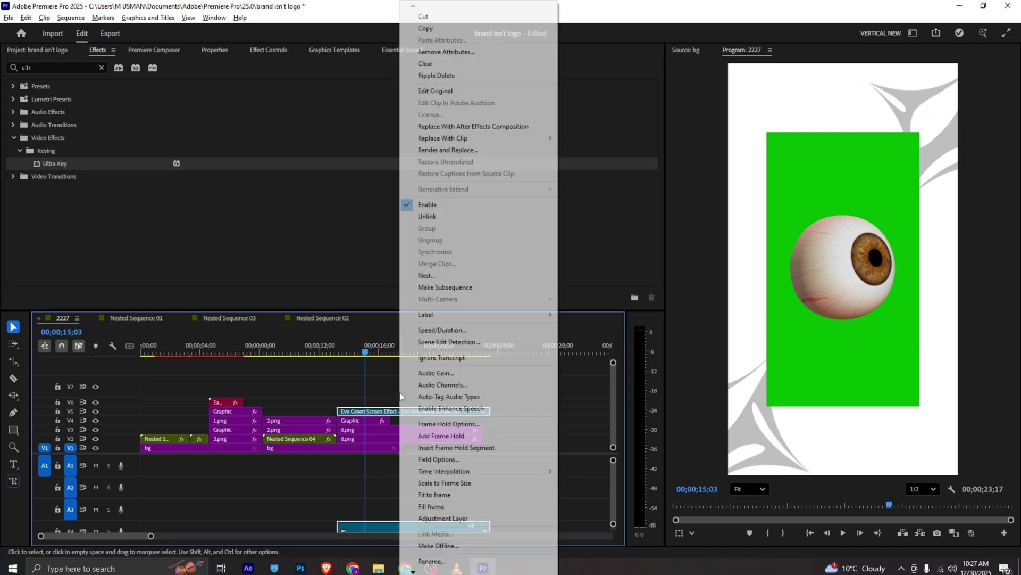
{"action": "left_click", "coordinate": [440, 216]}
{"action": "left_click", "coordinate": [399, 524]}
{"action": "key", "text": "Delete"}
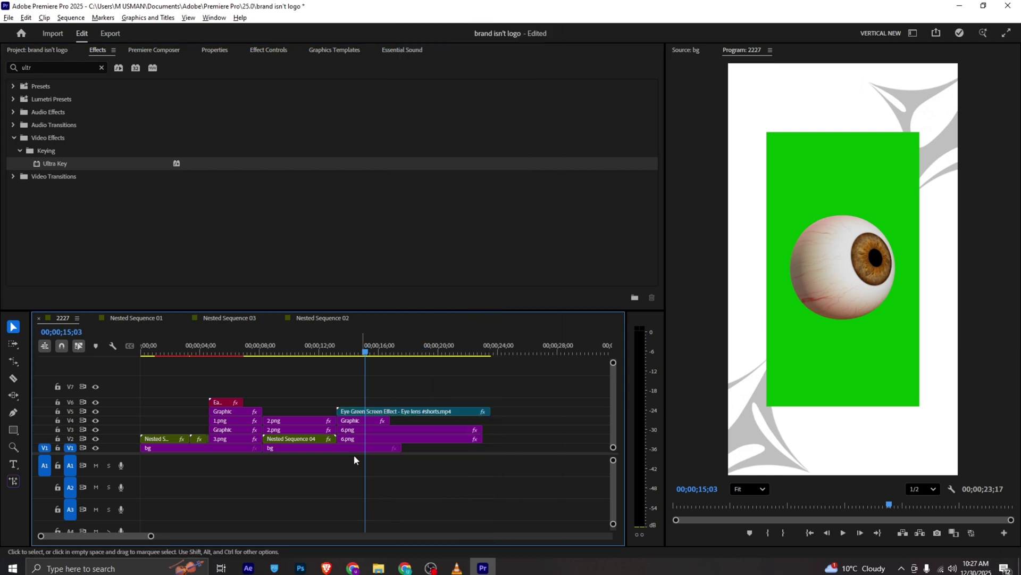
- Key out the eye clip's green background by sampling it as the Ultra Key colour, and save the project
{"action": "left_click", "coordinate": [269, 50]}
{"action": "left_click", "coordinate": [399, 412]}
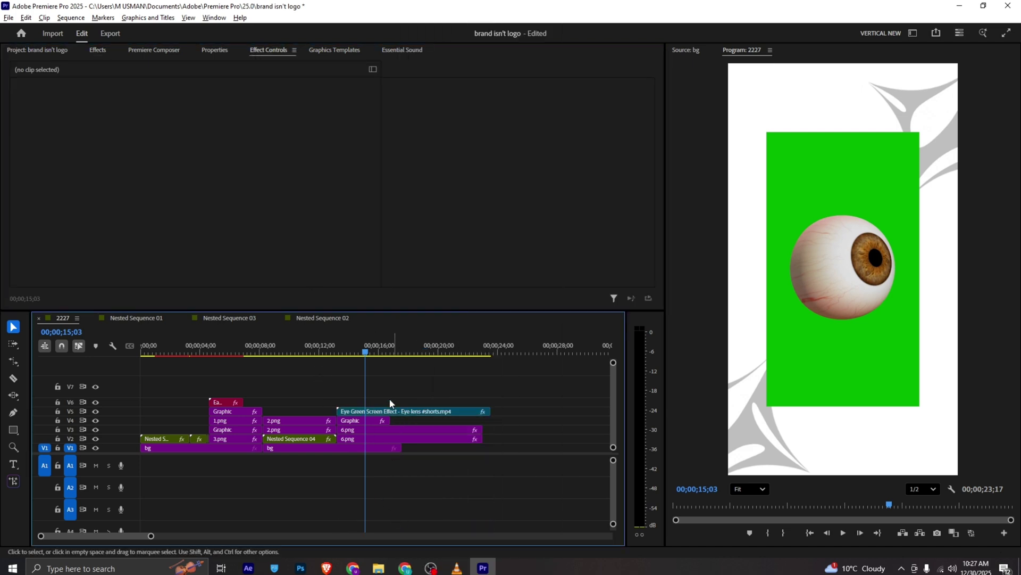
{"action": "scroll", "coordinate": [216, 184], "scroll_direction": "down", "scroll_amount": 4}
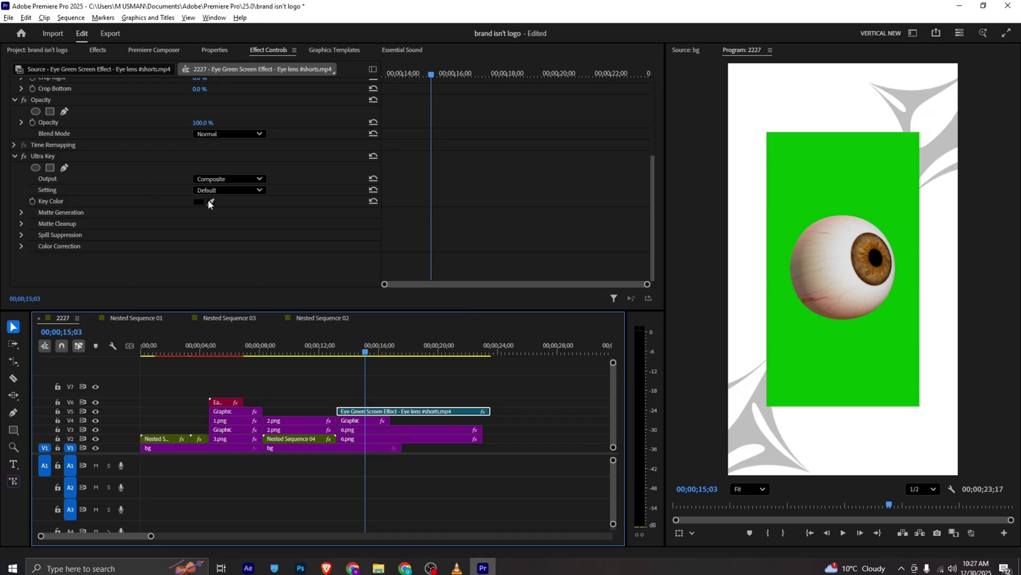
{"action": "left_click", "coordinate": [210, 201]}
{"action": "left_click", "coordinate": [805, 169]}
{"action": "key", "text": "ctrl+s"}
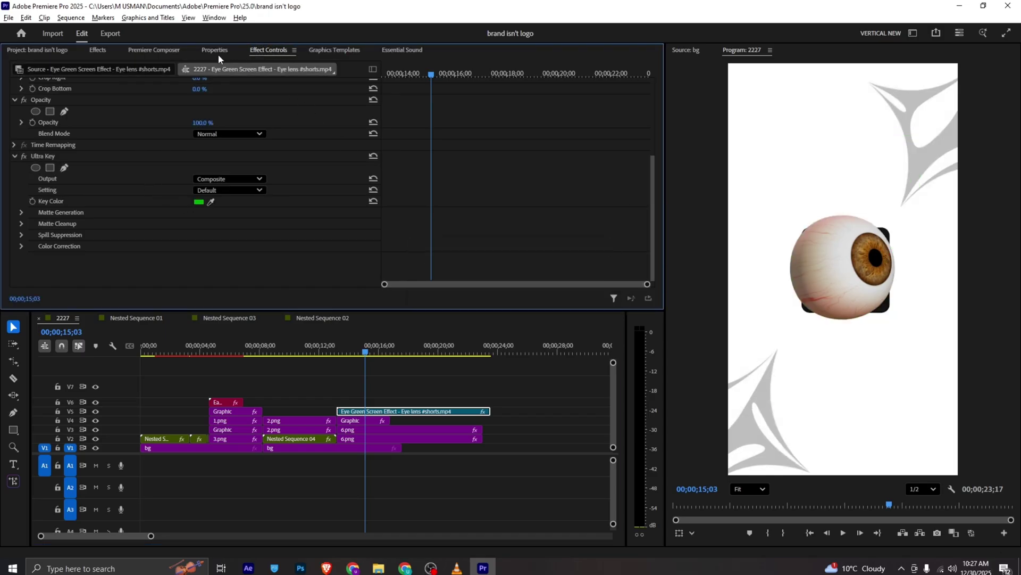
- Set the eye clip's Scale to 61 so it fits inside the rounded square, save the project and preview the scene
{"action": "scroll", "coordinate": [165, 149], "scroll_direction": "up", "scroll_amount": 4}
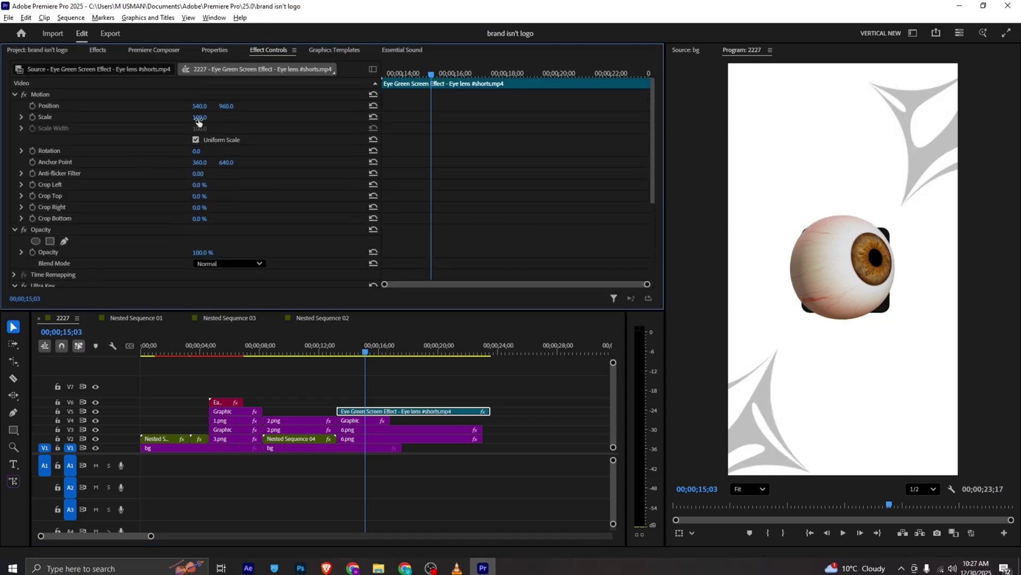
{"action": "left_click_drag", "start_coordinate": [198, 122], "coordinate": [205, 118]}
{"action": "key", "text": "ctrl+s"}
{"action": "key", "text": "space"}
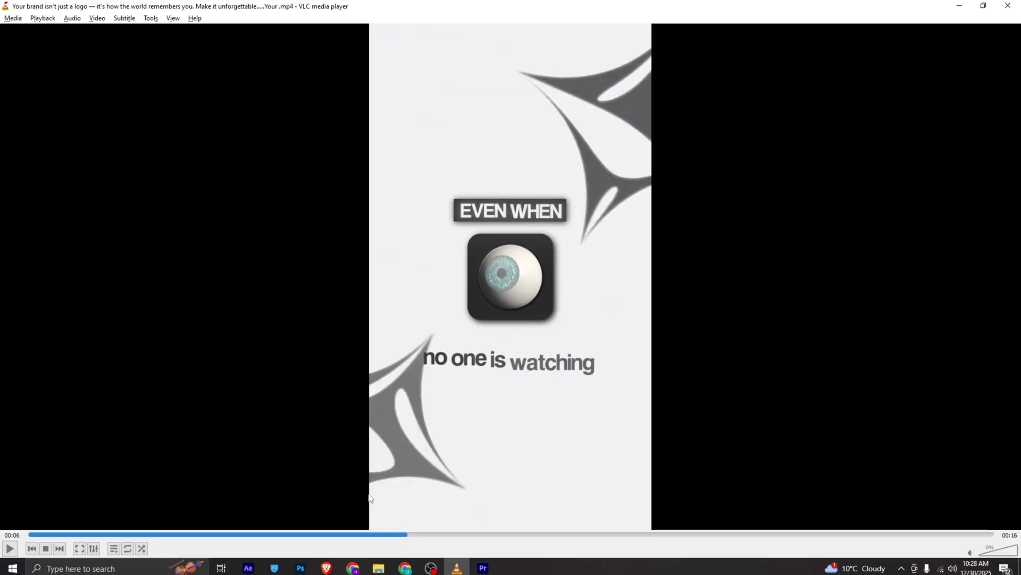
- After checking the reference's following scenes, cut the eye scene's V2–V5 clips off at 00;00;16;11 and extend bg to about 00;00;26;13
{"action": "left_click_drag", "start_coordinate": [411, 541], "coordinate": [713, 563]}
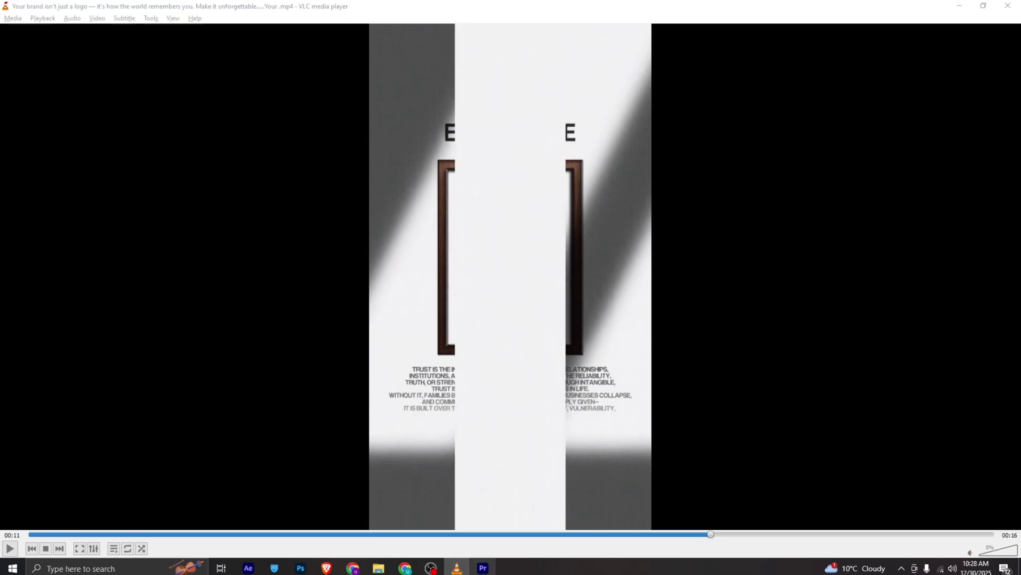
{"action": "left_click", "coordinate": [483, 568]}
{"action": "key", "text": "c"}
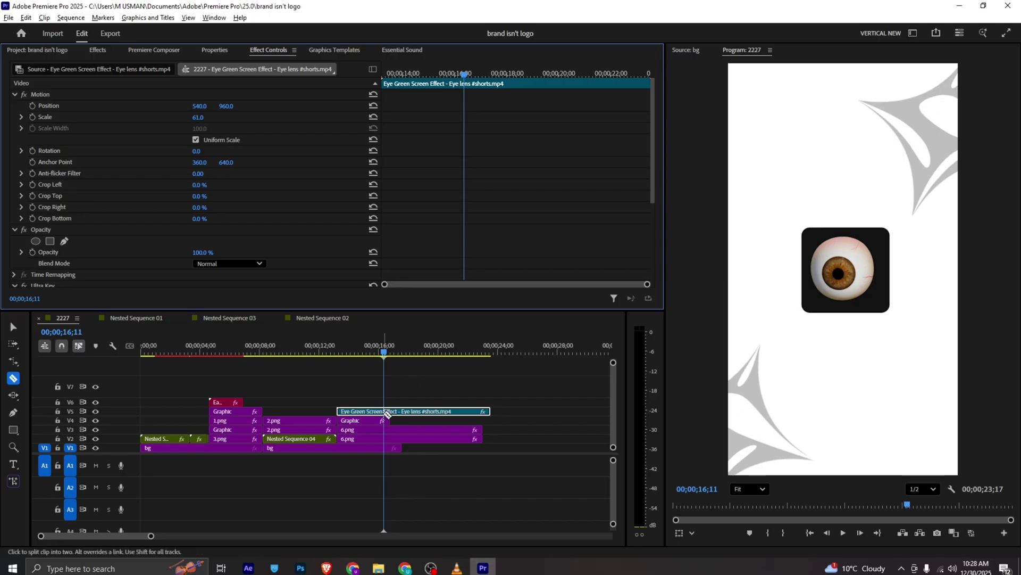
{"action": "left_click", "coordinate": [384, 414], "text": "shift"}
{"action": "key", "text": "v"}
{"action": "left_click_drag", "start_coordinate": [410, 404], "coordinate": [392, 439]}
{"action": "key", "text": "Delete"}
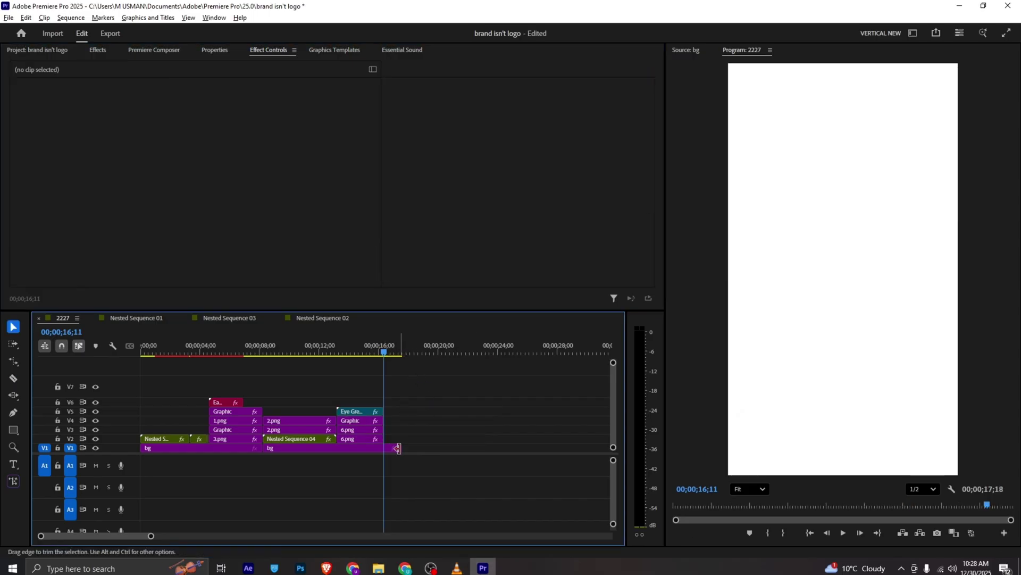
{"action": "left_click_drag", "start_coordinate": [401, 448], "coordinate": [533, 448]}
- Check the reference's EVERY POST scene and place the reference video on V2 at 00;00;16;11
{"action": "left_click", "coordinate": [42, 51]}
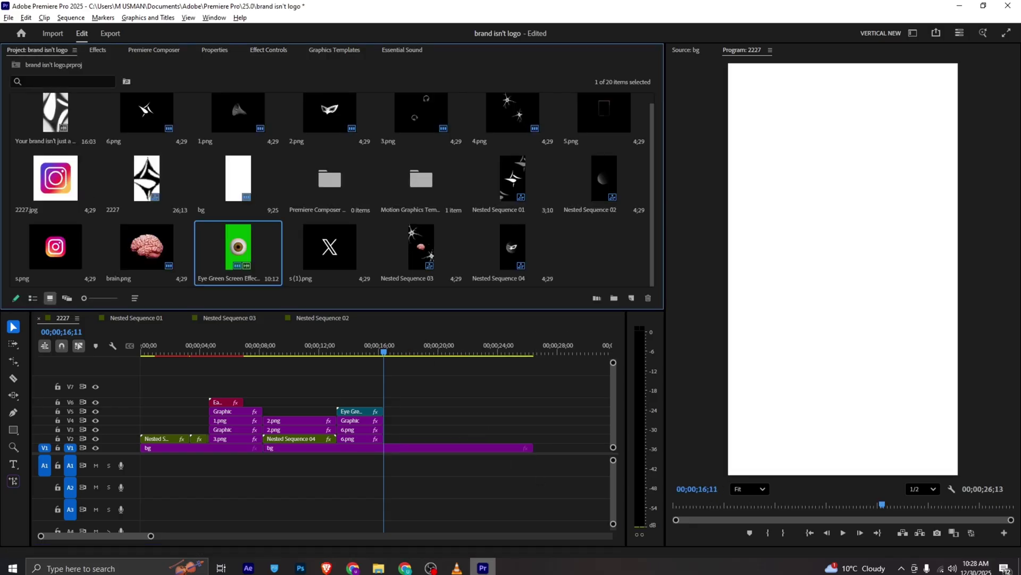
{"action": "left_click", "coordinate": [457, 568]}
{"action": "left_click", "coordinate": [581, 537]}
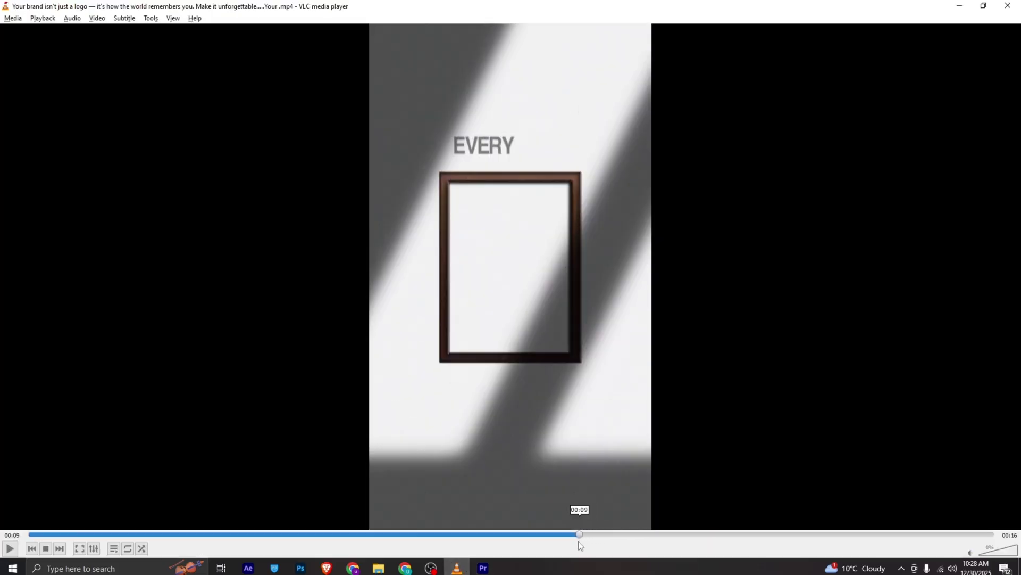
{"action": "left_click_drag", "start_coordinate": [579, 541], "coordinate": [541, 535]}
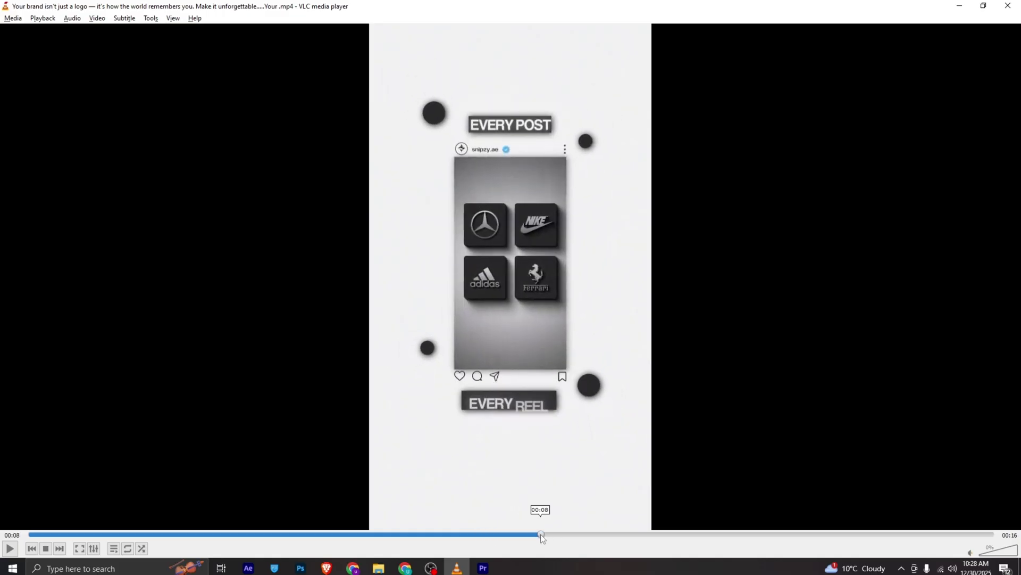
{"action": "key", "text": "alt+Tab"}
{"action": "scroll", "coordinate": [220, 109], "scroll_direction": "up", "scroll_amount": 1}
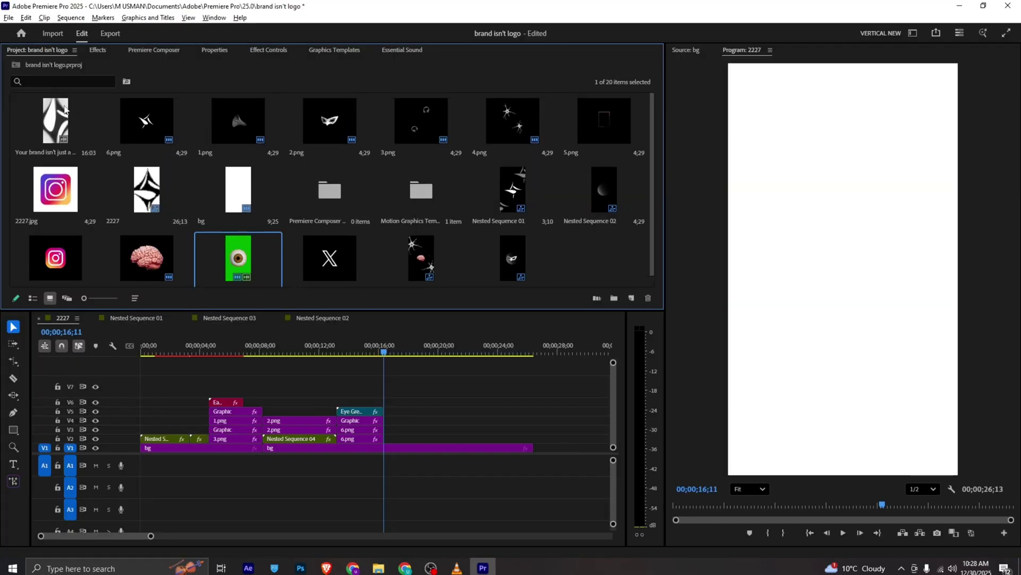
{"action": "left_click_drag", "start_coordinate": [64, 109], "coordinate": [395, 444]}
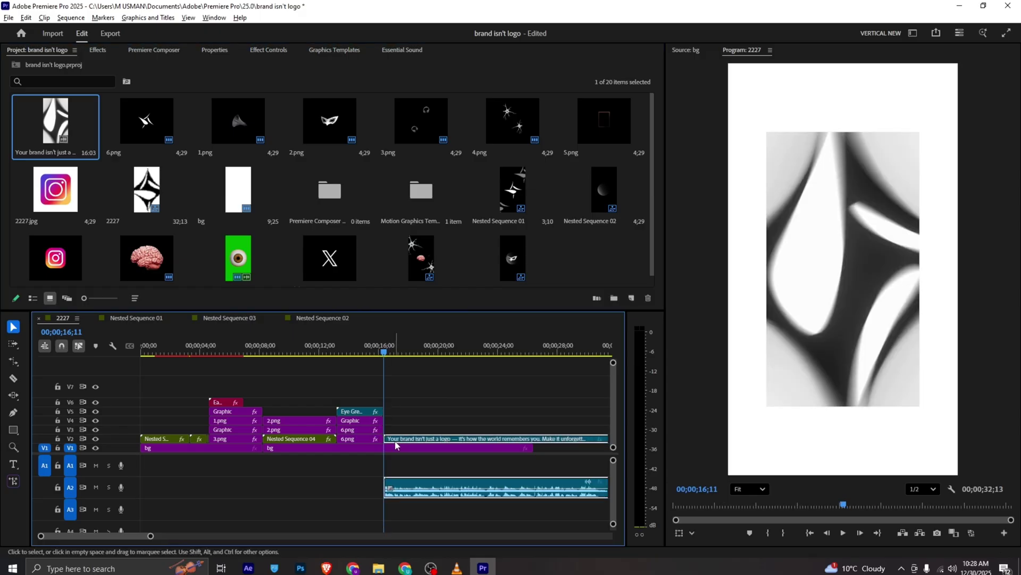
- Unlink the reference clip from its sound, delete its audio and view the picture at 00;00;18;00
{"action": "right_click", "coordinate": [396, 445]}
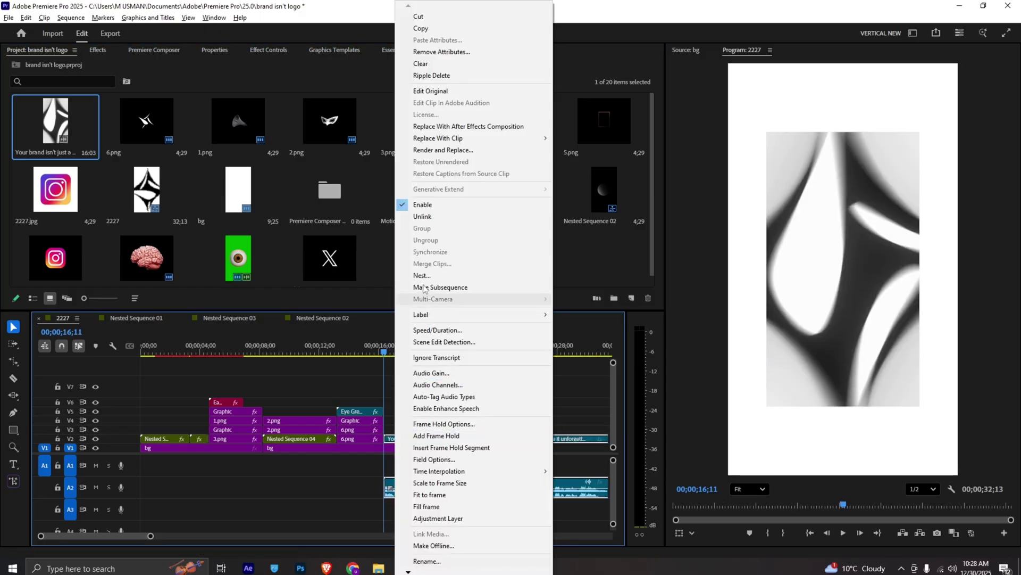
{"action": "left_click", "coordinate": [439, 216]}
{"action": "left_click", "coordinate": [439, 487]}
{"action": "key", "text": "Delete"}
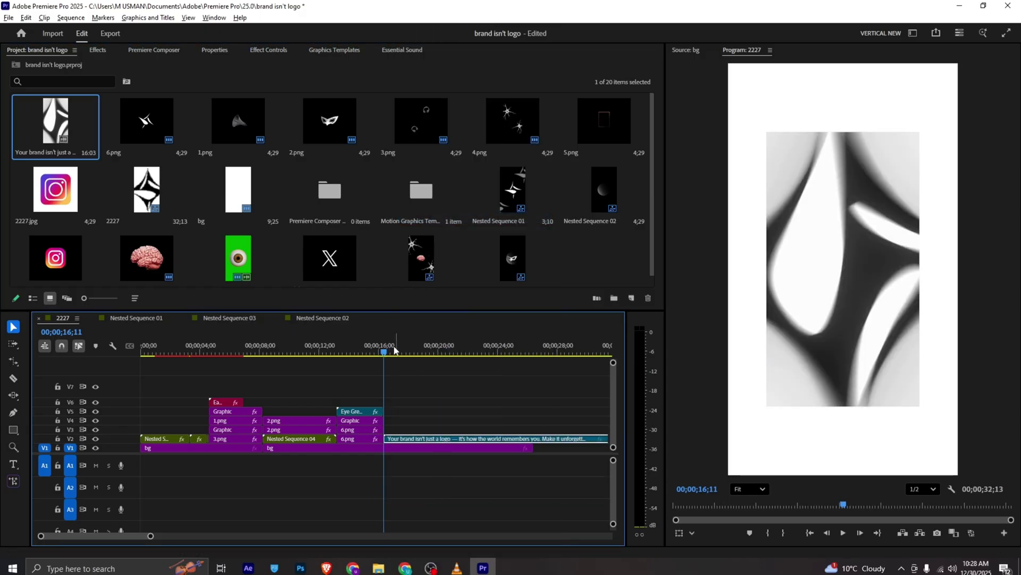
{"action": "left_click", "coordinate": [408, 349]}
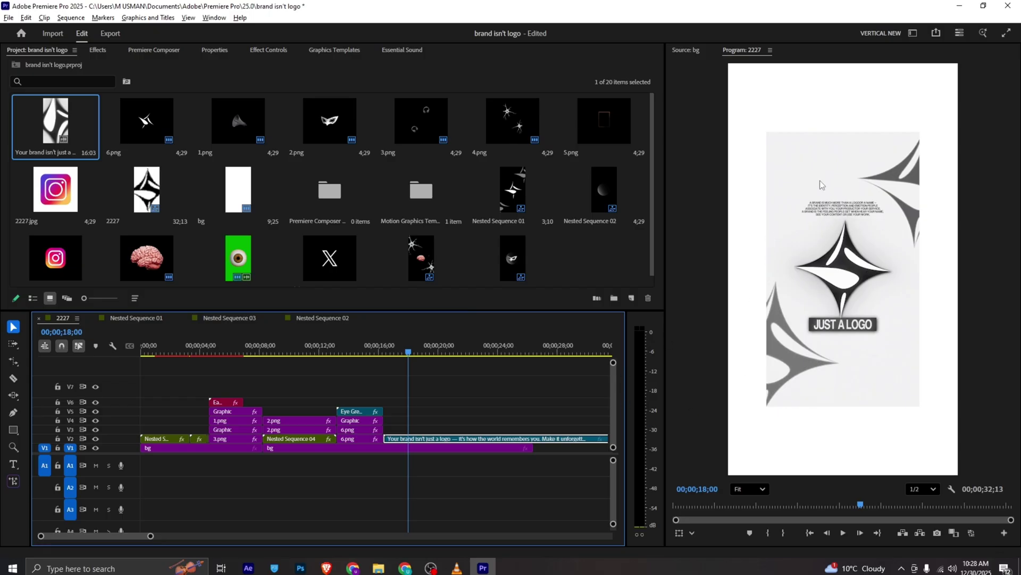
- Try resizing the reference clip with Uniform Scale turned off, and undo both changes
{"action": "left_click", "coordinate": [268, 50]}
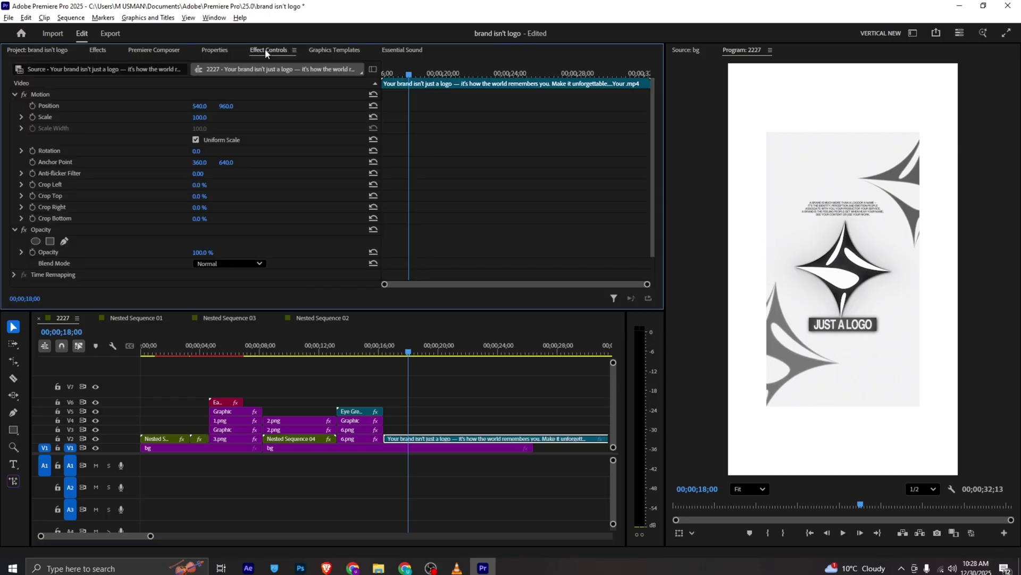
{"action": "left_click", "coordinate": [196, 140]}
{"action": "left_click_drag", "start_coordinate": [204, 129], "coordinate": [166, 118]}
{"action": "key", "text": "ctrl+z"}
{"action": "key", "text": "ctrl+z"}
{"action": "left_click", "coordinate": [214, 50]}
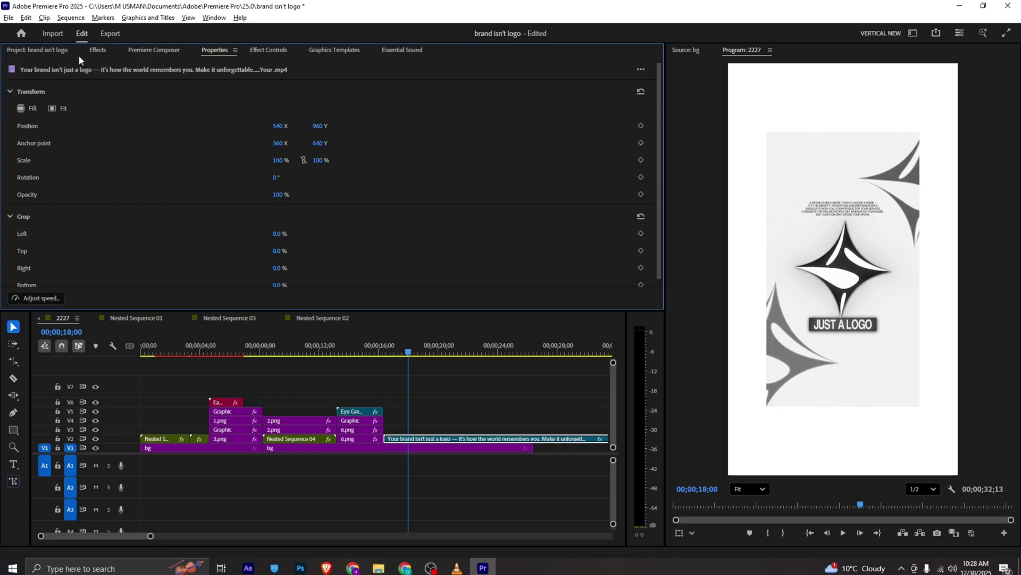
- Apply the Crop effect to the reference clip on V2 and bring up its crop settings
{"action": "left_click", "coordinate": [95, 50]}
{"action": "left_click", "coordinate": [53, 67]}
{"action": "type", "text": "cr"}
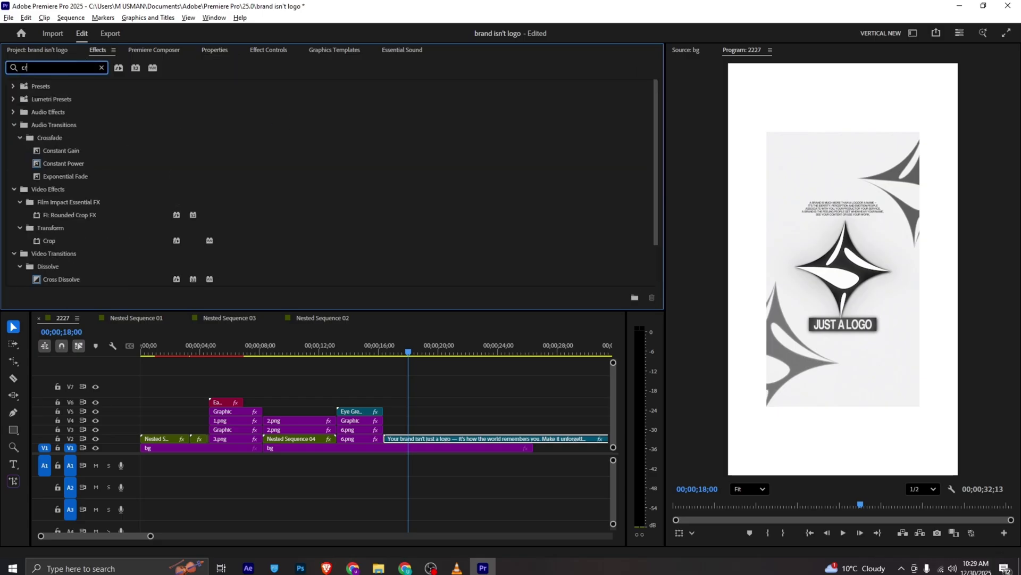
{"action": "type", "text": "op"}
{"action": "left_click_drag", "start_coordinate": [60, 188], "coordinate": [437, 437]}
{"action": "left_click", "coordinate": [268, 50]}
{"action": "scroll", "coordinate": [125, 174], "scroll_direction": "down", "scroll_amount": 5}
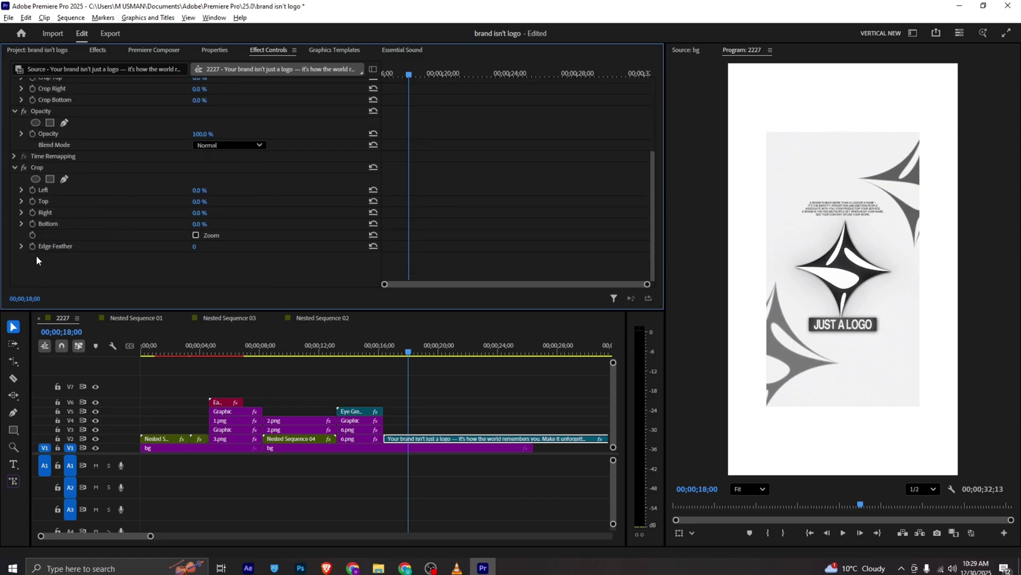
- Keyframe the reference clip's crop from Top 29% and Bottom 22% at 00;00;16;11 to 0% for both at 00;00;18;00
{"action": "left_click", "coordinate": [32, 201]}
{"action": "left_click", "coordinate": [32, 223]}
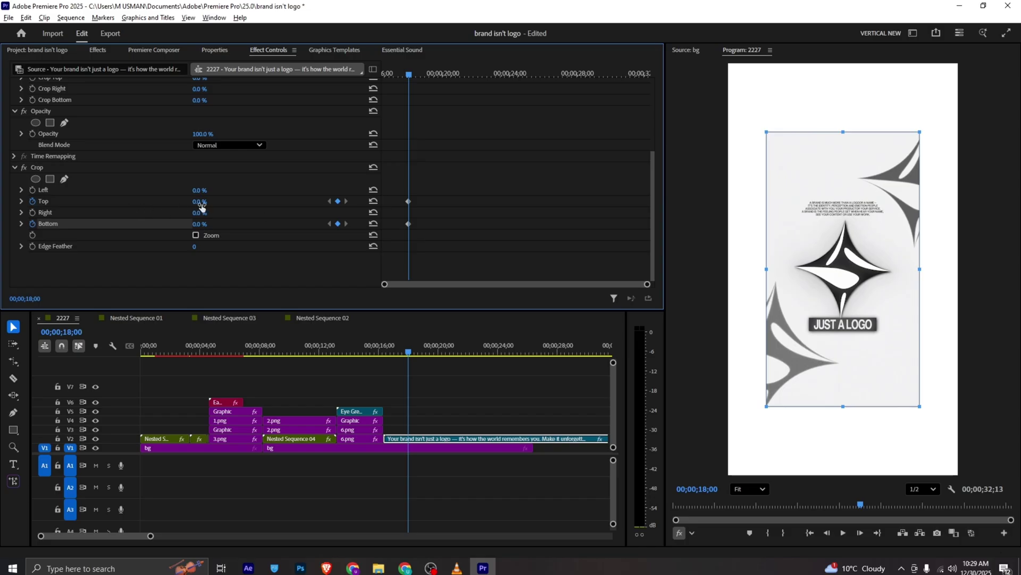
{"action": "left_click_drag", "start_coordinate": [404, 73], "coordinate": [379, 78]}
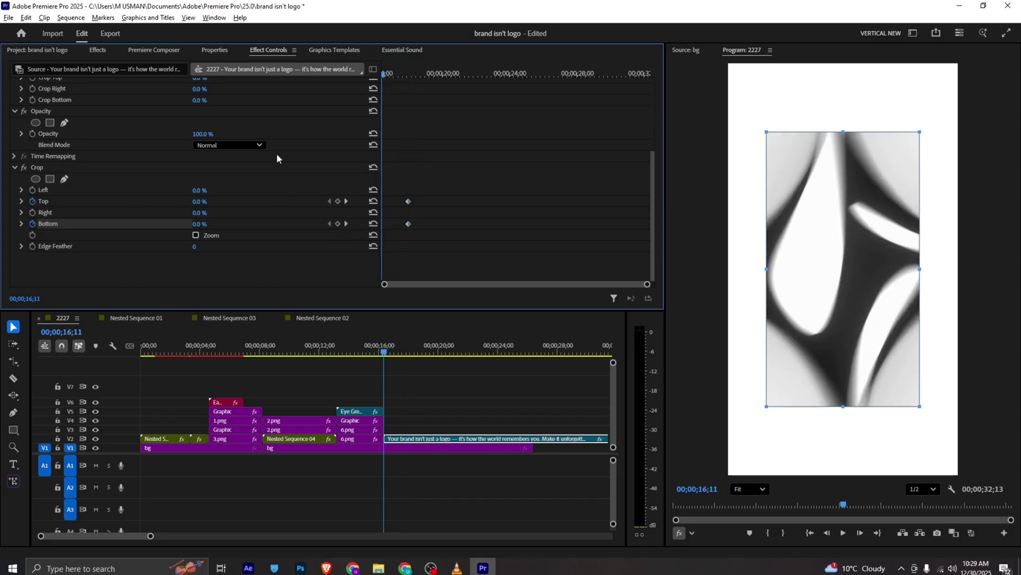
{"action": "left_click_drag", "start_coordinate": [199, 227], "coordinate": [214, 204]}
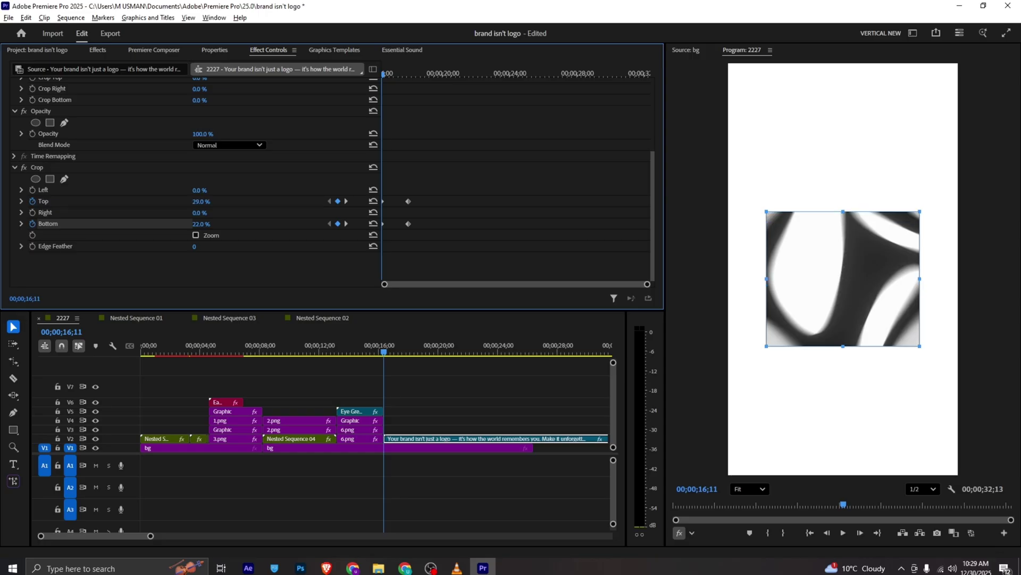
- Retime the crop keyframes so the opening runs from about 00;00;18;02 to about 00;00;19;03, and play it back
{"action": "key", "text": "space"}
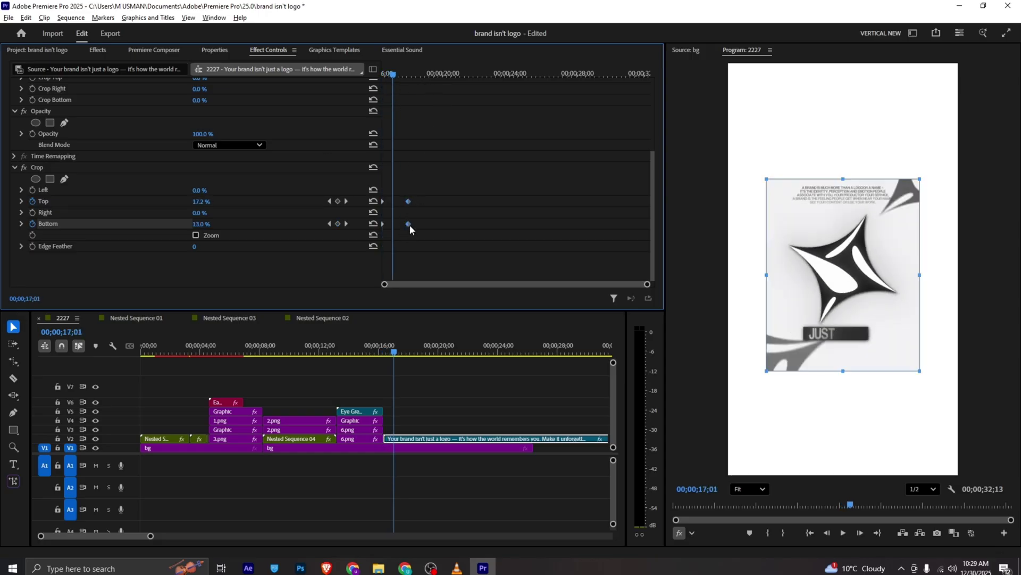
{"action": "left_click_drag", "start_coordinate": [409, 225], "coordinate": [522, 232]}
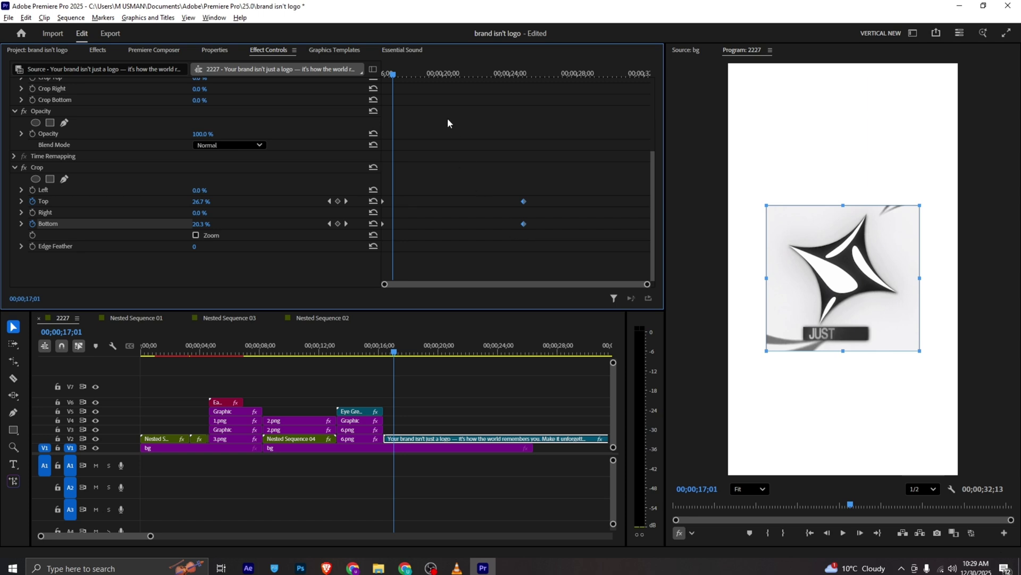
{"action": "key", "text": "space"}
{"action": "key", "text": "space"}
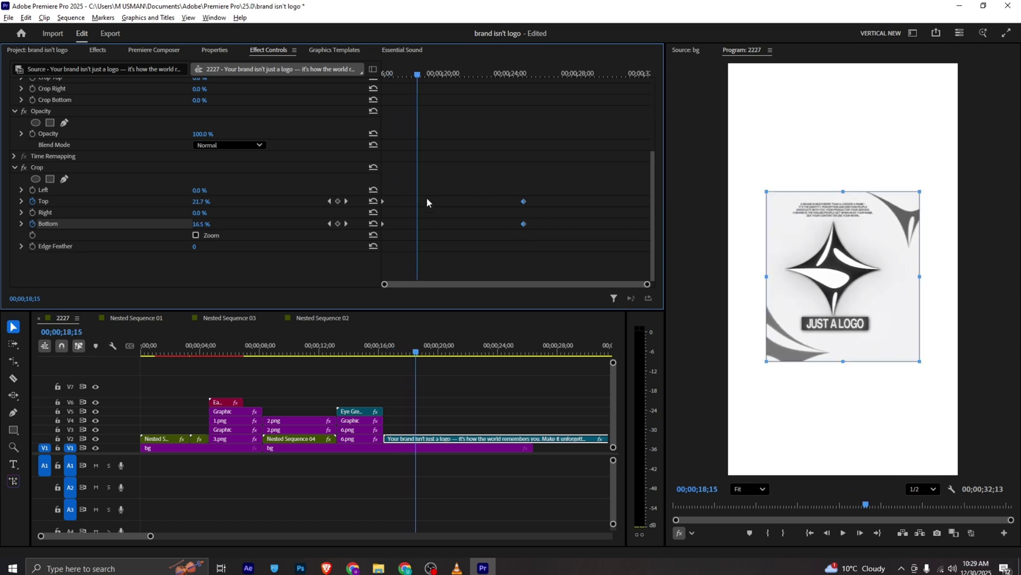
{"action": "left_click_drag", "start_coordinate": [524, 200], "coordinate": [429, 209]}
{"action": "left_click_drag", "start_coordinate": [427, 74], "coordinate": [394, 81]}
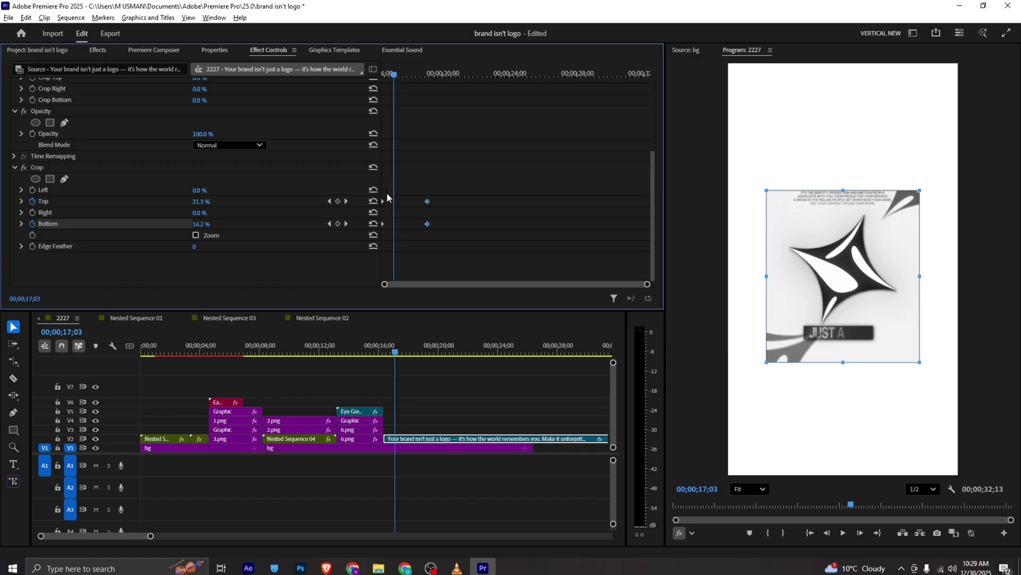
{"action": "left_click_drag", "start_coordinate": [378, 236], "coordinate": [410, 228]}
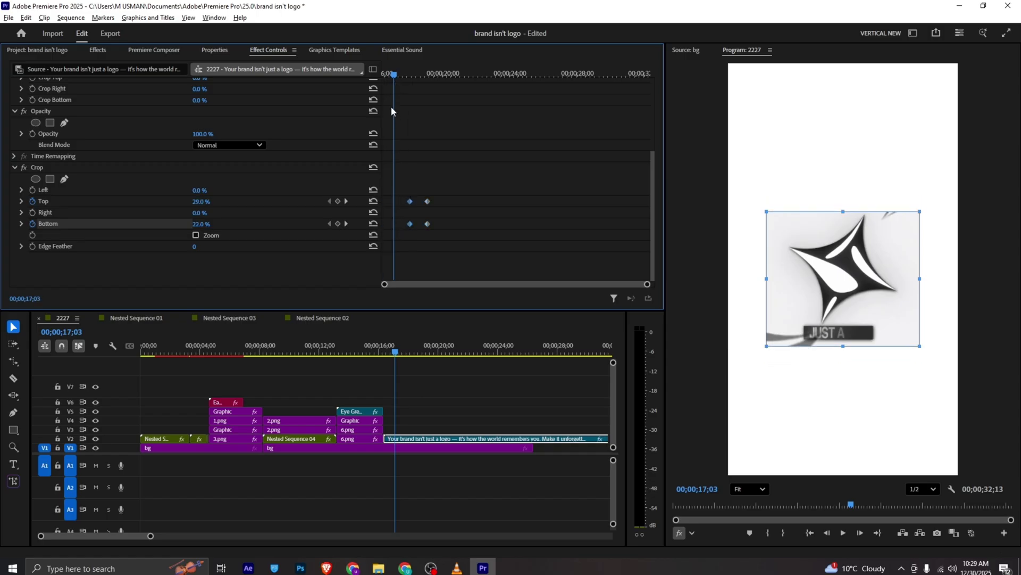
{"action": "left_click_drag", "start_coordinate": [393, 75], "coordinate": [363, 82]}
{"action": "key", "text": "space"}
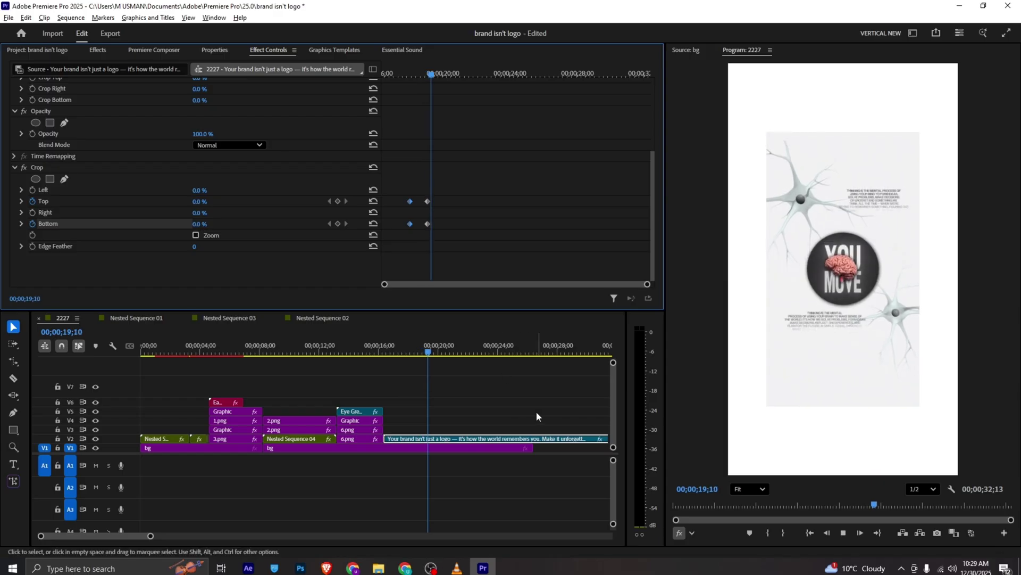
{"action": "key", "text": "space"}
- Check the reference's EVERY FRAME scene, split the reference clip at 00;00;19;11 and delete the part after it
{"action": "left_click", "coordinate": [457, 568]}
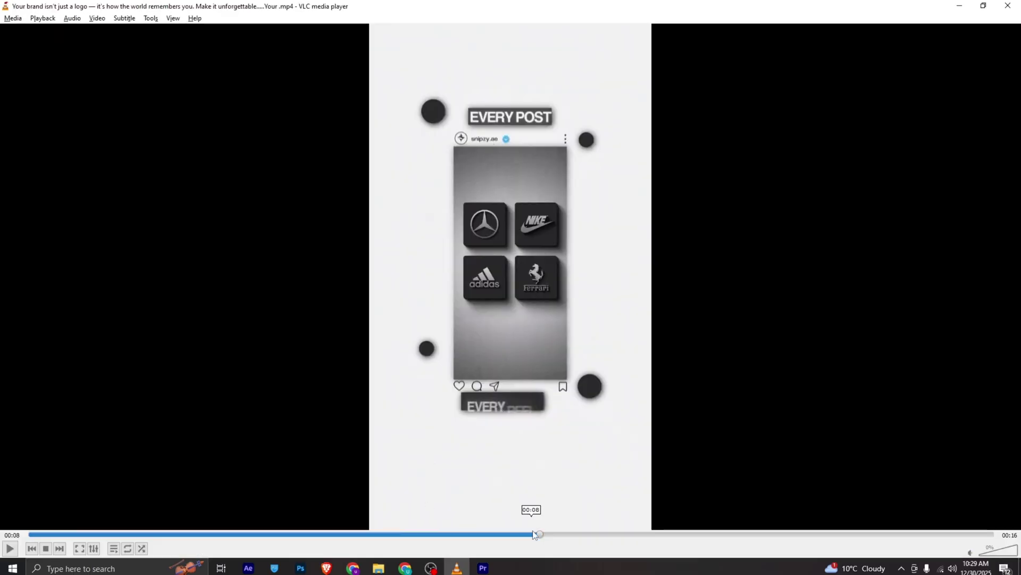
{"action": "left_click_drag", "start_coordinate": [568, 537], "coordinate": [682, 535]}
{"action": "key", "text": "alt+Tab"}
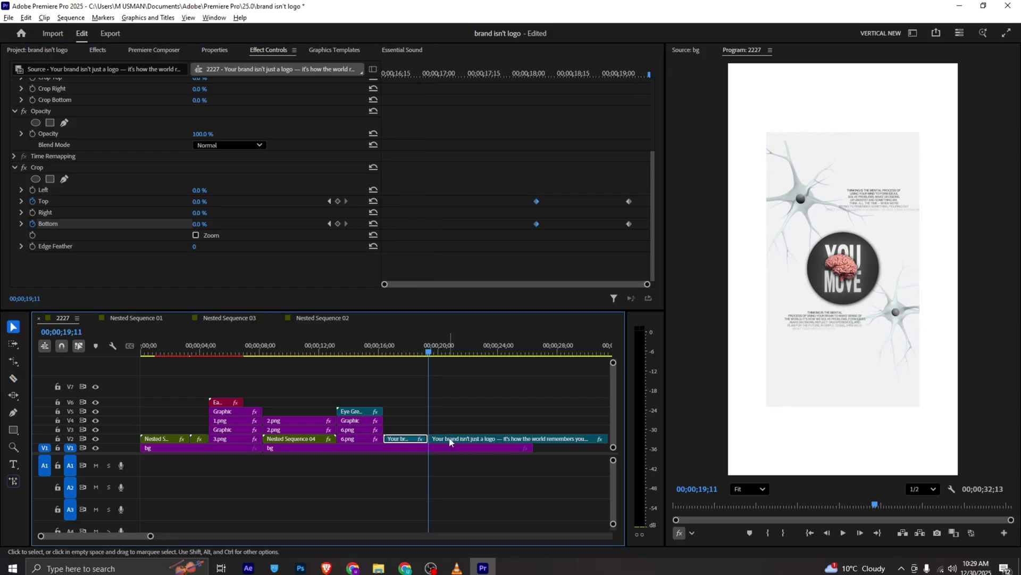
{"action": "key", "text": "Delete"}
- Place the frame image 5.png on V2 at 00;00;19;11, scale it to 309 and set its position to 540, 1045
{"action": "left_click", "coordinate": [49, 52]}
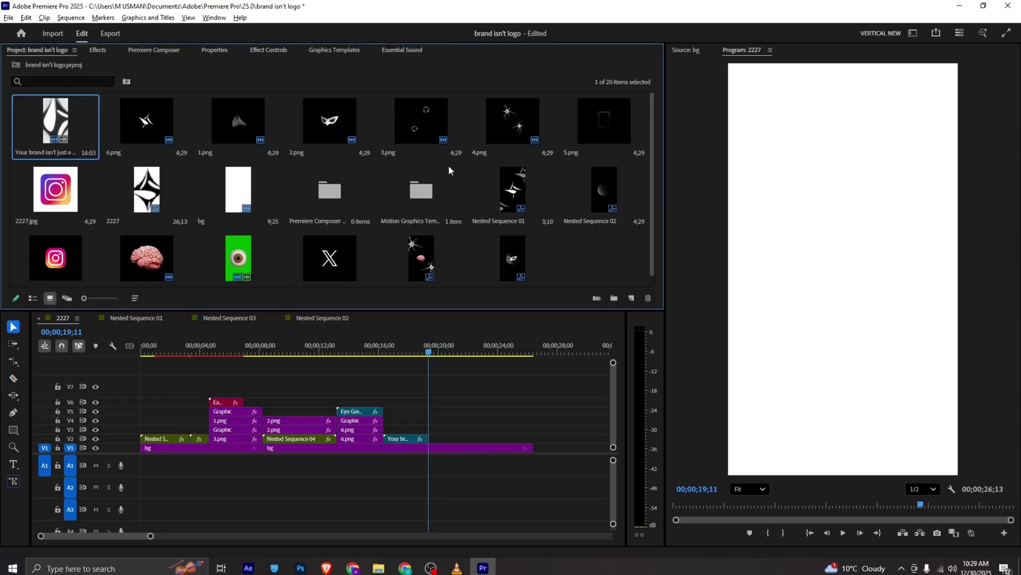
{"action": "left_click_drag", "start_coordinate": [600, 142], "coordinate": [431, 438]}
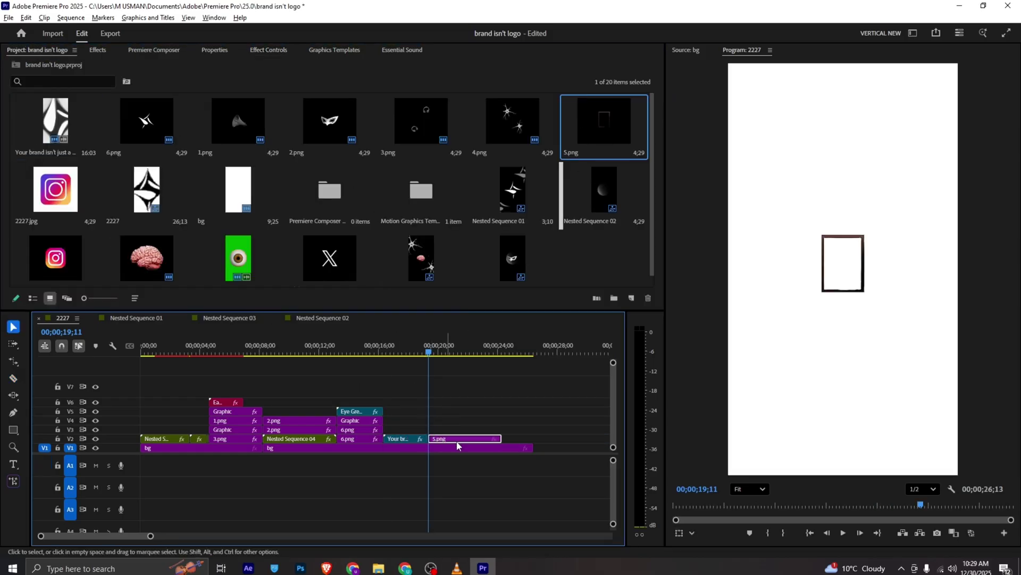
{"action": "left_click", "coordinate": [269, 50]}
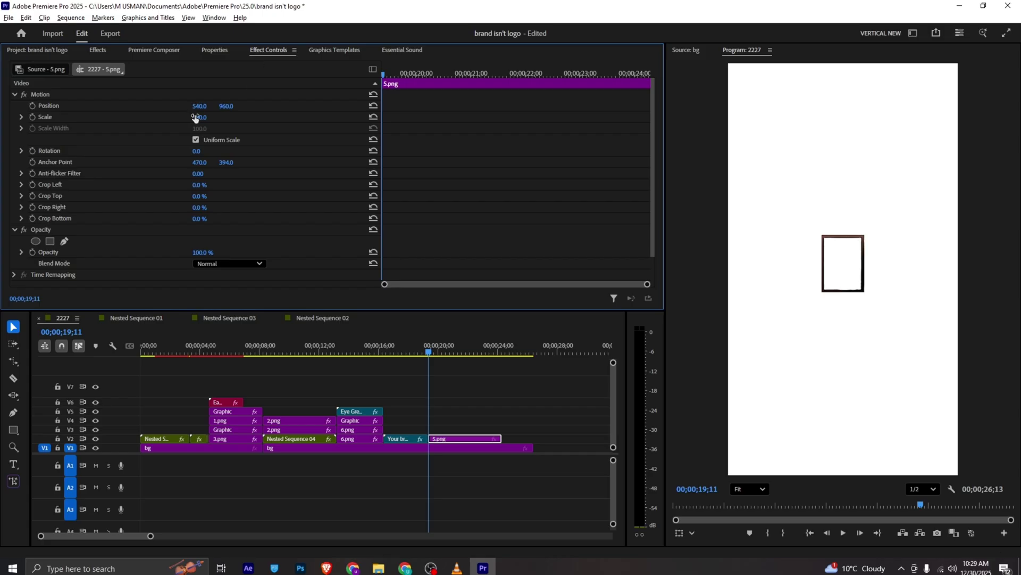
{"action": "left_click_drag", "start_coordinate": [195, 117], "coordinate": [228, 103]}
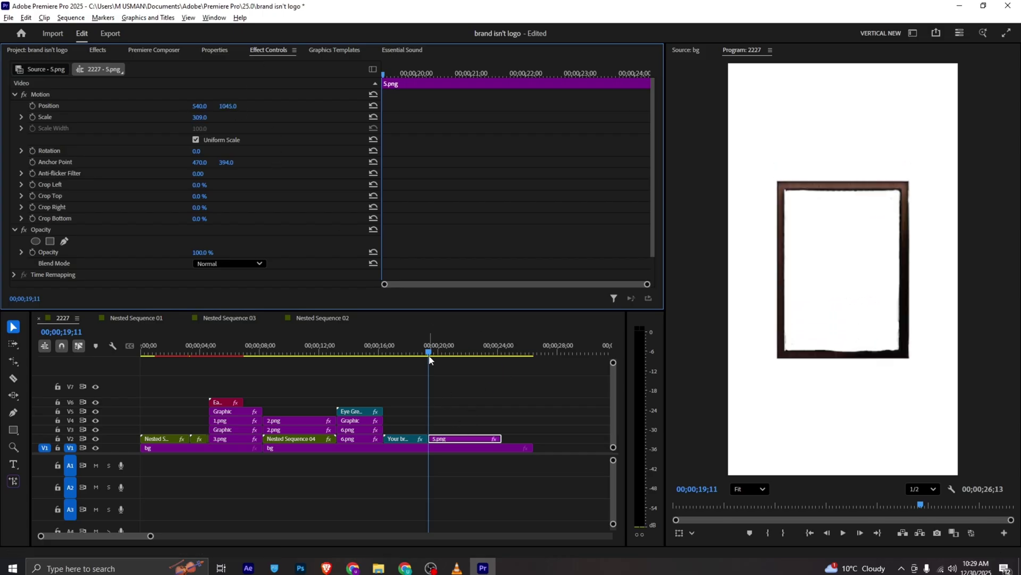
- Put the playhead at 00;00;20;20 and split the V1 bg clip at the start of 5.png, undoing the extra cut
{"action": "left_click_drag", "start_coordinate": [430, 353], "coordinate": [448, 353]}
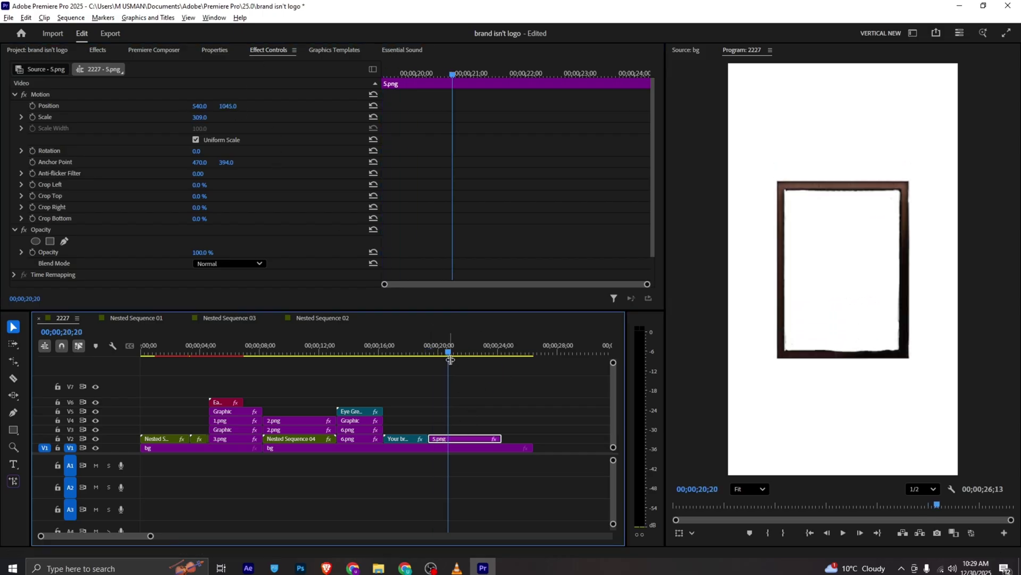
{"action": "key", "text": "alt+Tab"}
{"action": "key", "text": "alt+Tab"}
{"action": "left_click", "coordinate": [446, 449]}
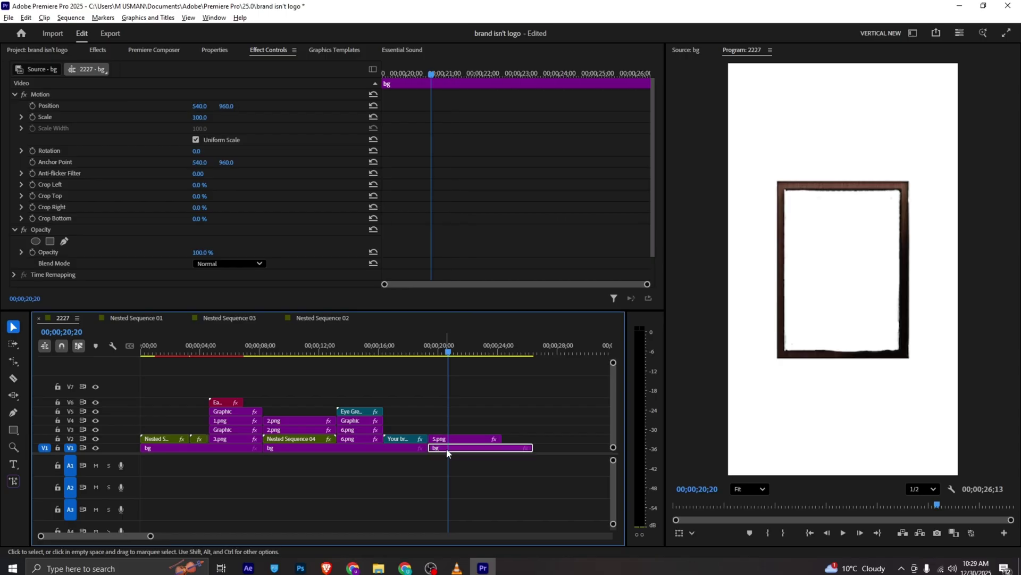
{"action": "key", "text": "c"}
{"action": "left_click", "coordinate": [448, 448]}
{"action": "key", "text": "ctrl+z"}
{"action": "key", "text": "v"}
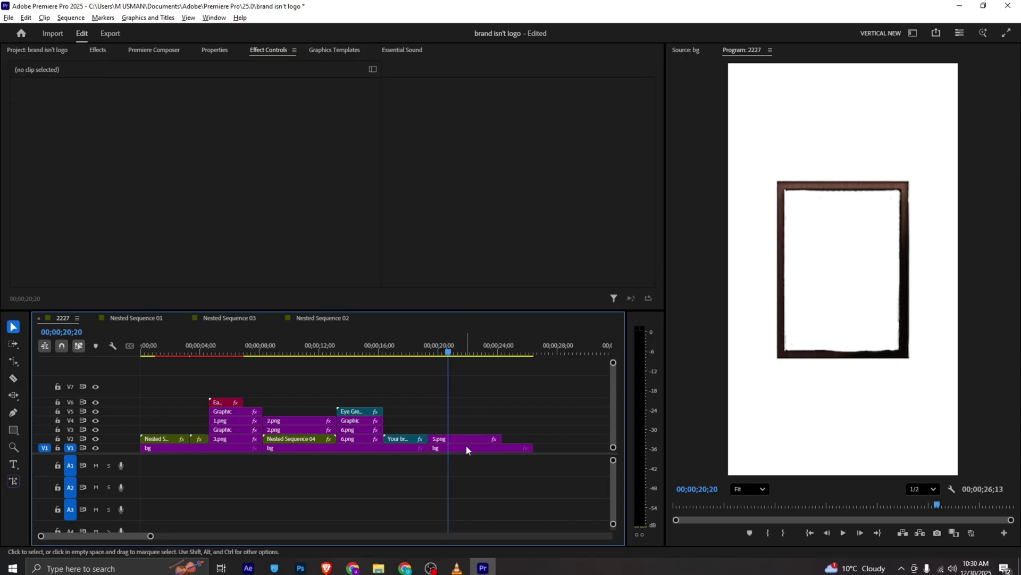
- Duplicate the V1 bg section onto V3 starting at 00;00;20;20, checking the white strip transition in the reference
{"action": "left_click_drag", "start_coordinate": [467, 448], "coordinate": [464, 429]}
{"action": "key", "text": "alt+Tab"}
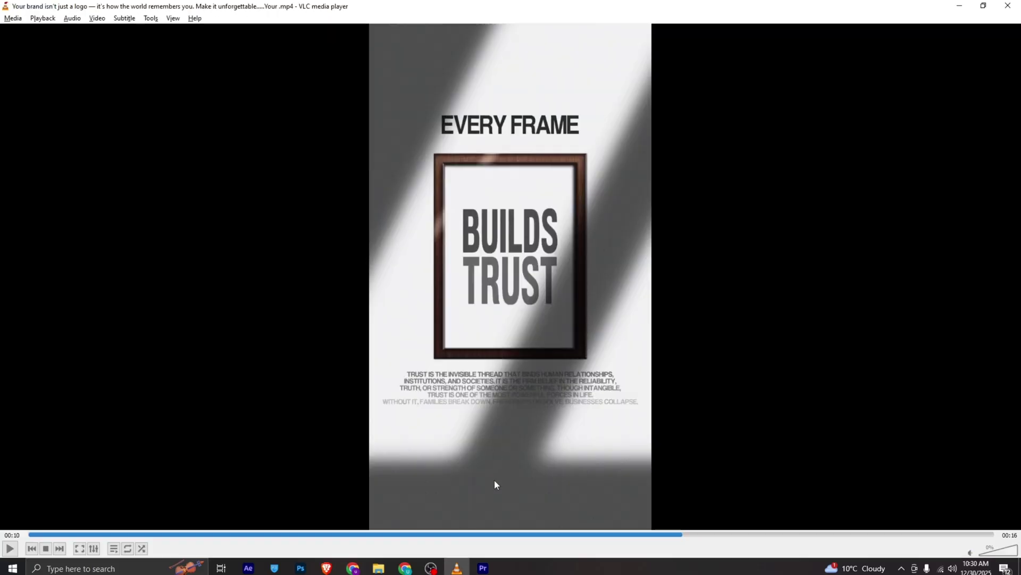
{"action": "mouse_move", "coordinate": [691, 535]}
{"action": "left_mouse_down"}
{"action": "mouse_move", "coordinate": [726, 536]}
{"action": "mouse_move", "coordinate": [704, 538]}
{"action": "left_mouse_up"}
{"action": "key", "text": "alt+Tab"}
{"action": "left_click_drag", "start_coordinate": [457, 432], "coordinate": [477, 431]}
- Turn off Uniform Scale for the V3 bg clip and keyframe its Scale Width at 3.0 at 00;00;21;06
{"action": "left_click_drag", "start_coordinate": [433, 353], "coordinate": [457, 363]}
{"action": "left_click", "coordinate": [196, 140]}
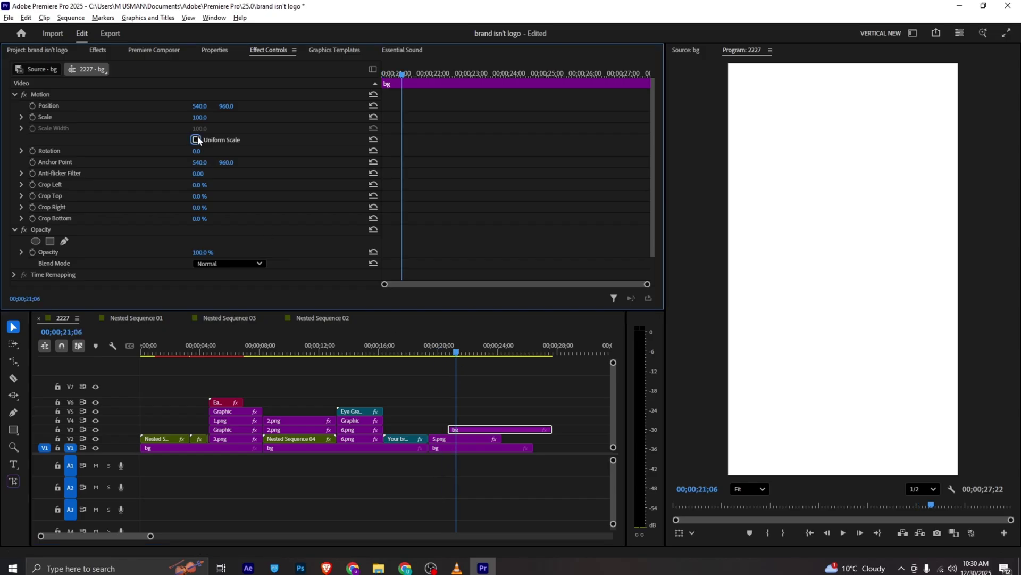
{"action": "left_click_drag", "start_coordinate": [198, 129], "coordinate": [167, 162]}
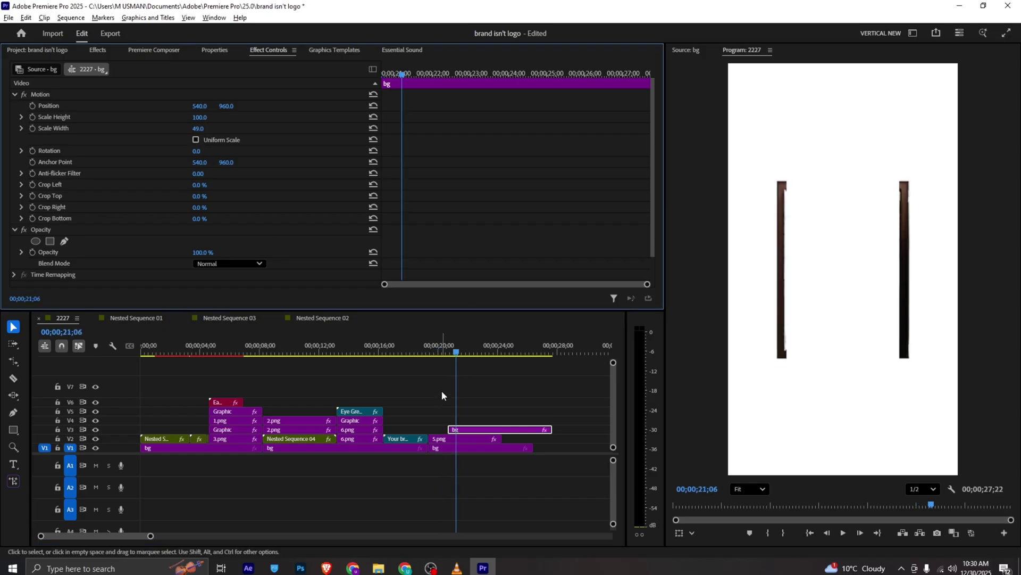
{"action": "left_click_drag", "start_coordinate": [198, 128], "coordinate": [207, 130]}
{"action": "left_click", "coordinate": [32, 128]}
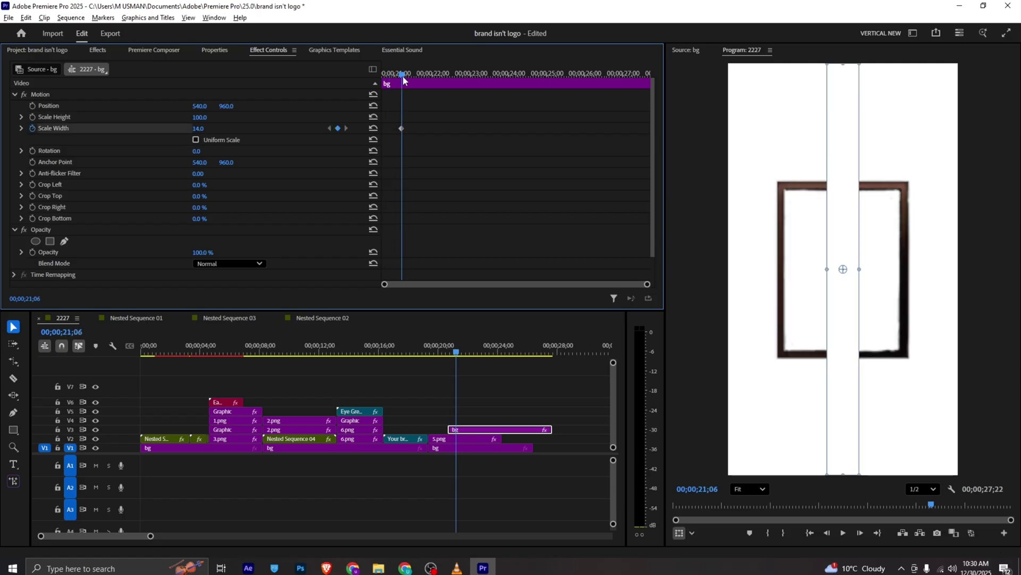
{"action": "left_click_drag", "start_coordinate": [219, 128], "coordinate": [219, 128]}
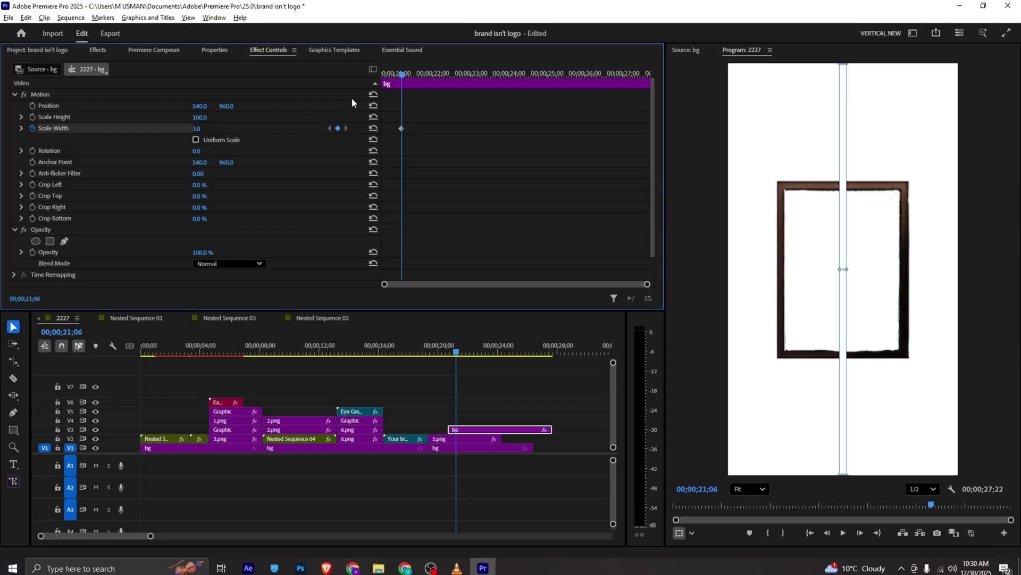
- Animate the V3 bg clip's Scale Width from 3.0 at 00;00;20;20 to about 566 at about 00;00;22;09
{"action": "left_click_drag", "start_coordinate": [401, 74], "coordinate": [336, 78]}
{"action": "left_click_drag", "start_coordinate": [195, 129], "coordinate": [388, 129]}
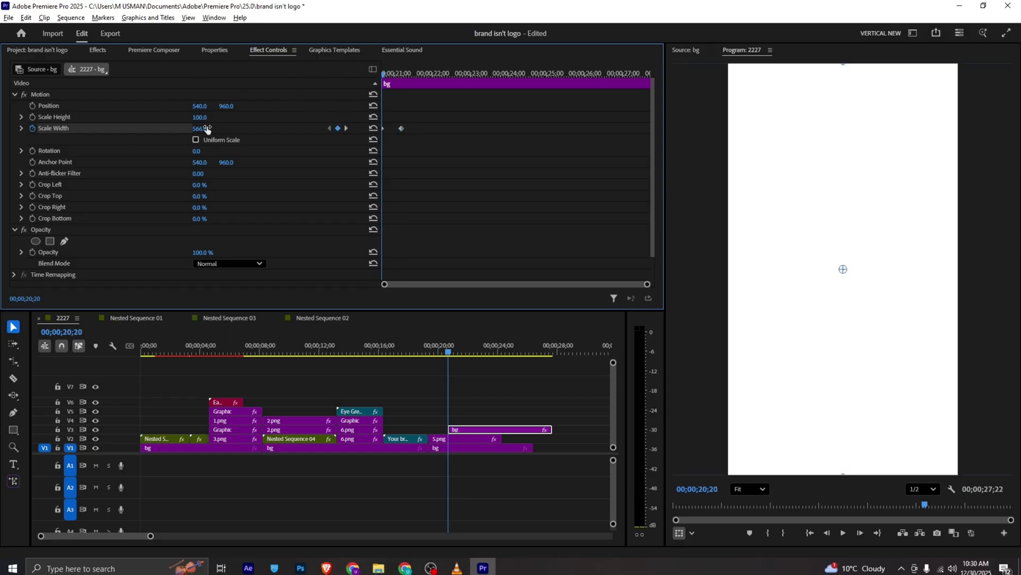
{"action": "key", "text": "ctrl+s"}
{"action": "key", "text": "ctrl+z"}
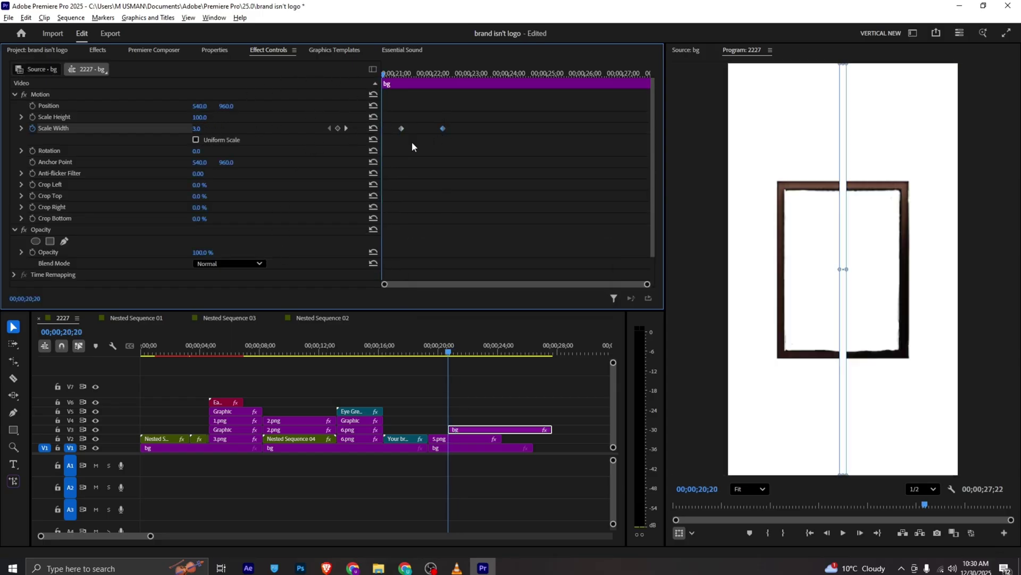
{"action": "left_click_drag", "start_coordinate": [394, 129], "coordinate": [360, 127]}
{"action": "key", "text": "space"}
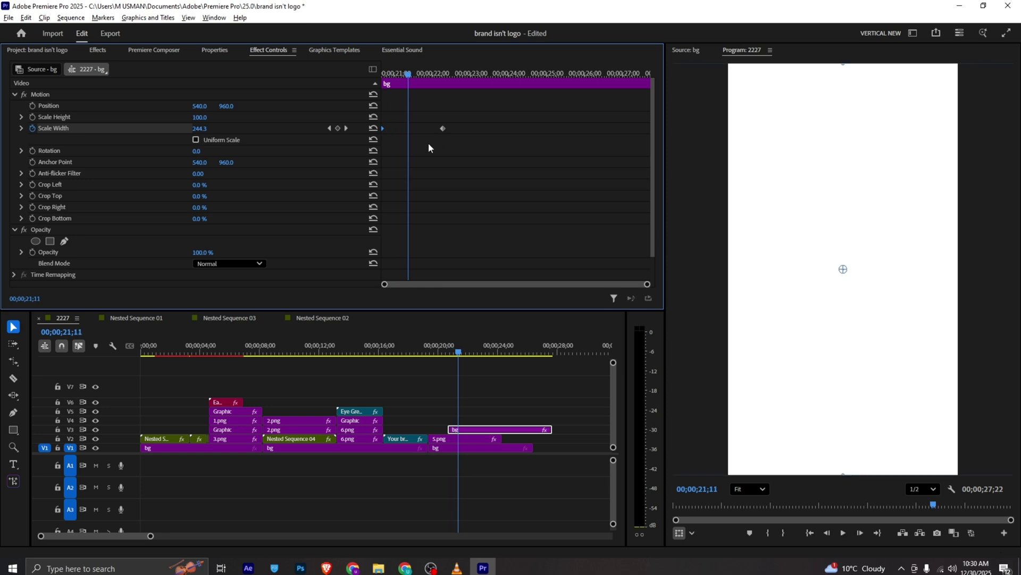
- Set the first Scale Width keyframe to 0.0, move the wide keyframe to about 00;00;26;21 and play the transition
{"action": "left_click_drag", "start_coordinate": [396, 74], "coordinate": [355, 76]}
{"action": "key", "text": "space"}
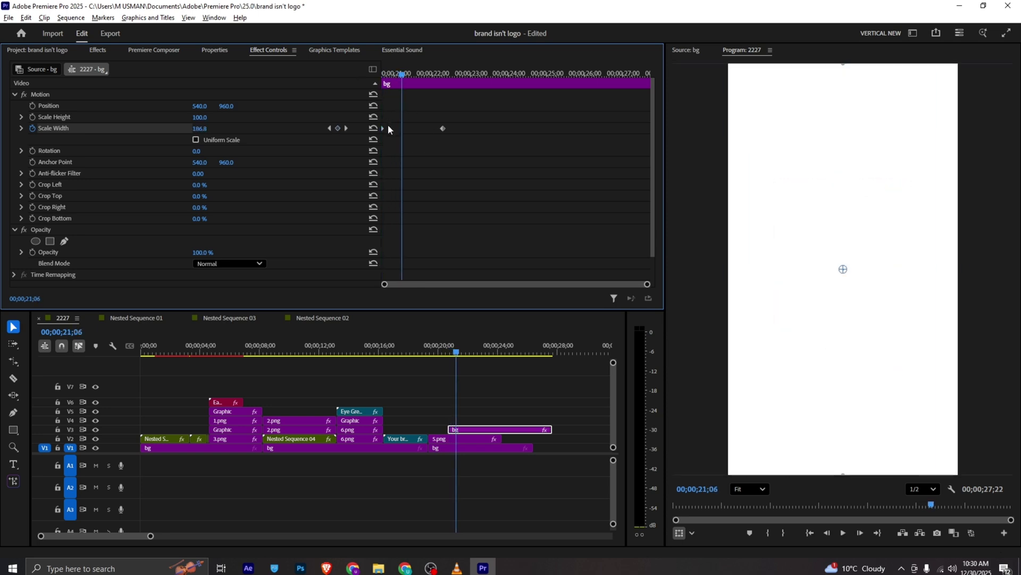
{"action": "left_click_drag", "start_coordinate": [411, 74], "coordinate": [378, 83]}
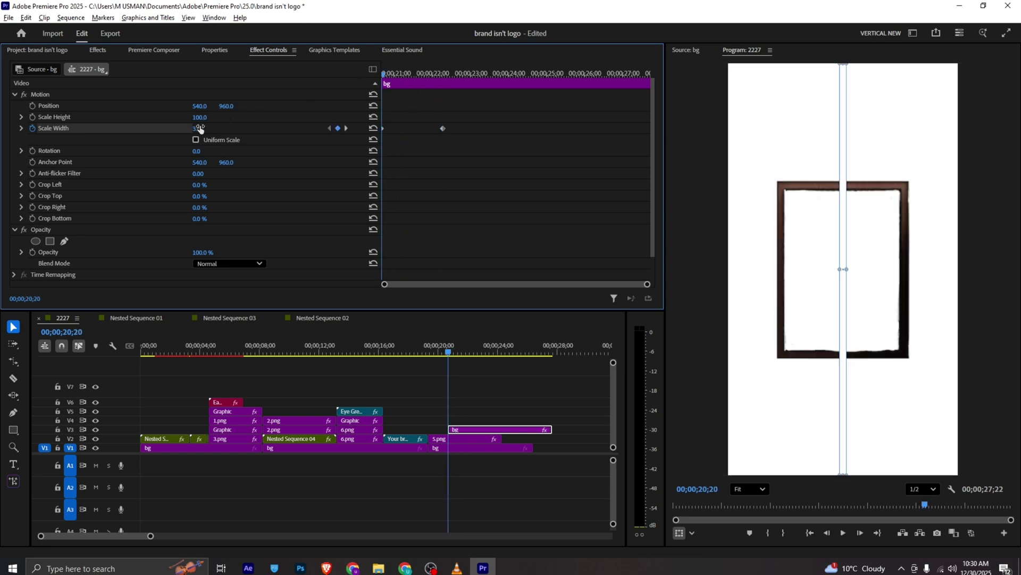
{"action": "left_click_drag", "start_coordinate": [196, 128], "coordinate": [186, 128]}
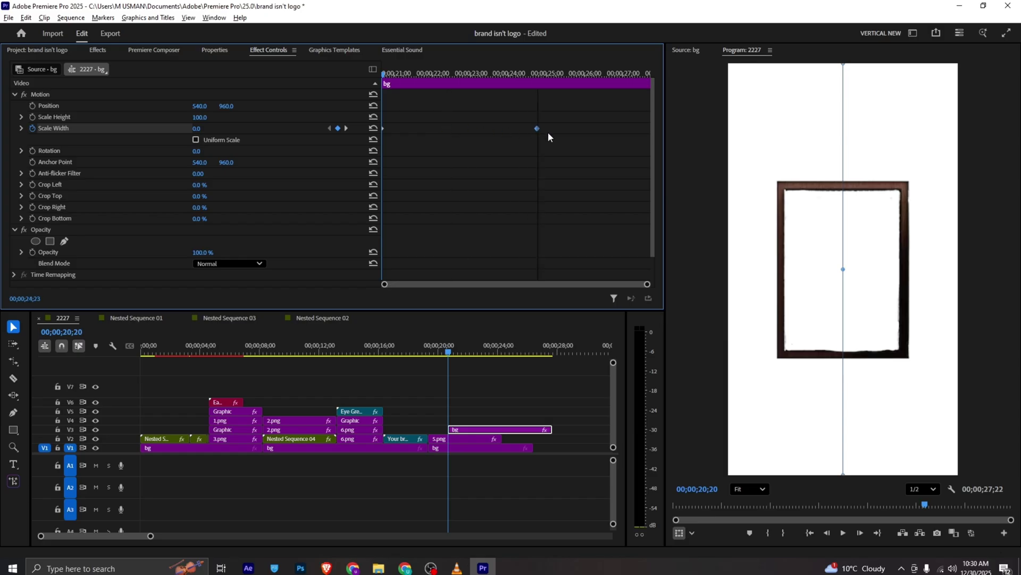
{"action": "key", "text": "space"}
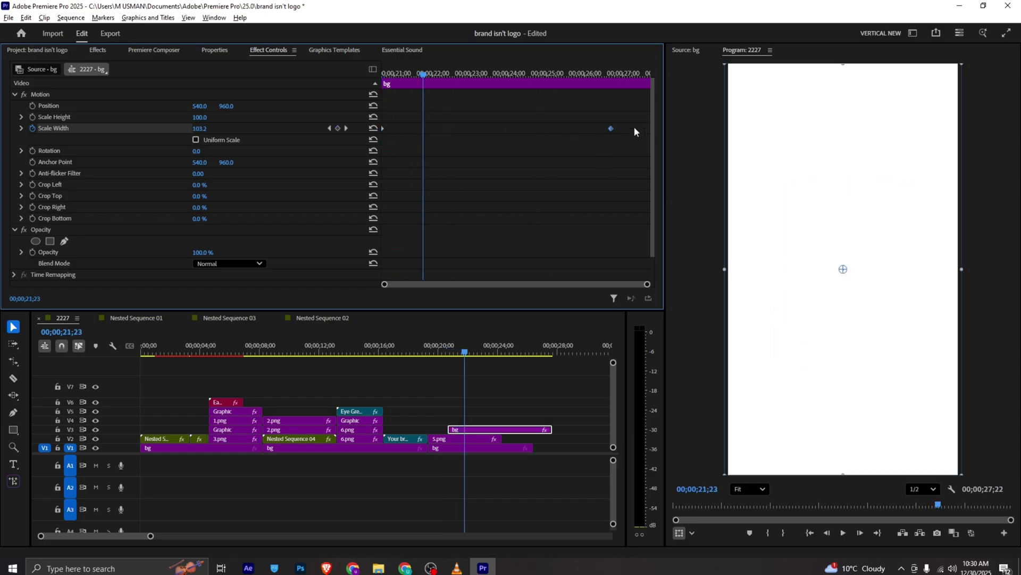
- Check the reference's CREATING CONTENT scene with the social media logos, and return to the 2227 sequence
{"action": "left_click", "coordinate": [456, 568]}
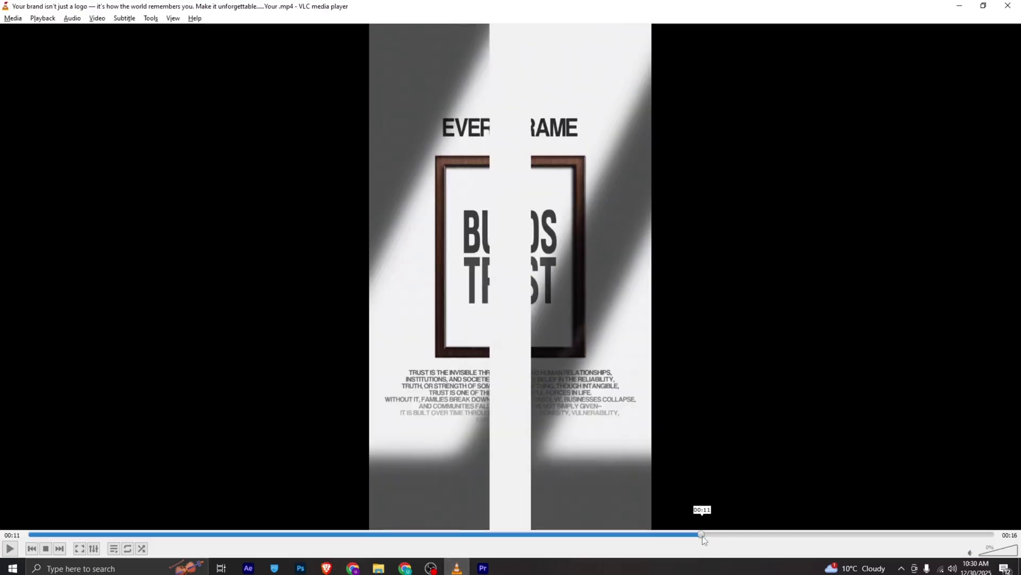
{"action": "left_click_drag", "start_coordinate": [702, 535], "coordinate": [800, 540]}
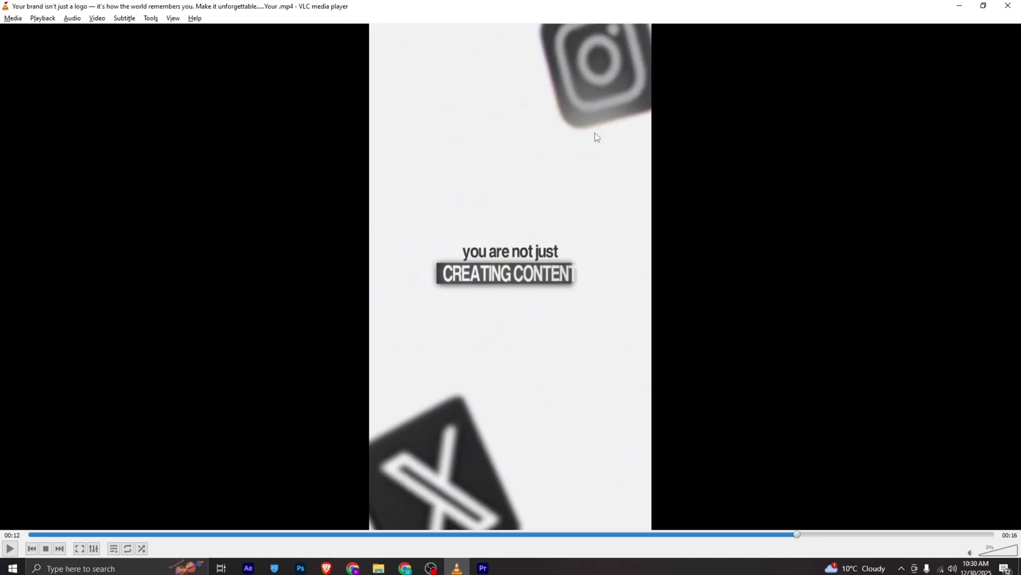
{"action": "key", "text": "alt+Tab"}
{"action": "key", "text": "shift+3"}
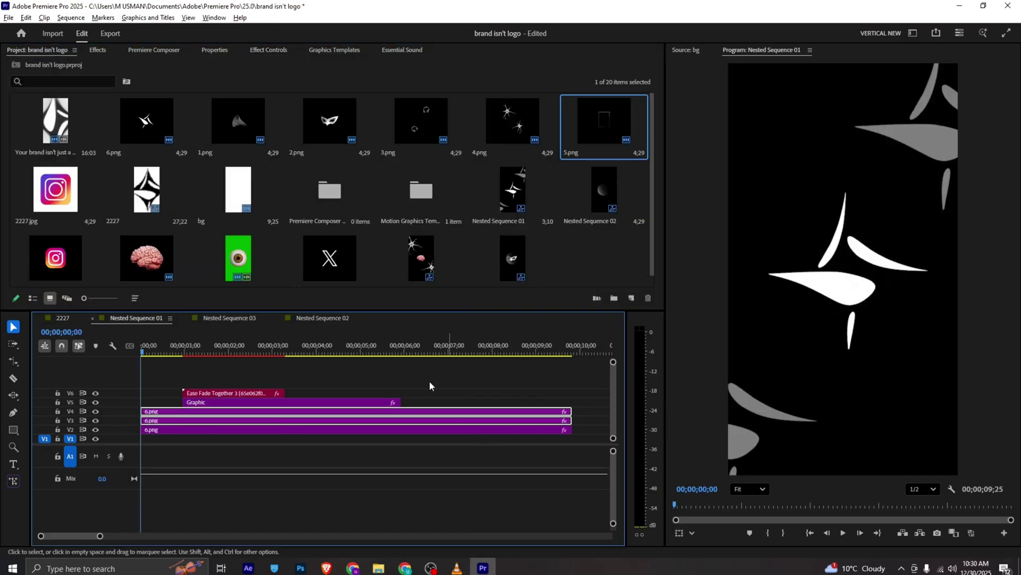
{"action": "left_click", "coordinate": [67, 319]}
- Split the clips on V1, V2 and V3 at 00;00;21;23 and delete the rest of 5.png and the V3 bg
{"action": "key", "text": "c"}
{"action": "left_click", "coordinate": [465, 430]}
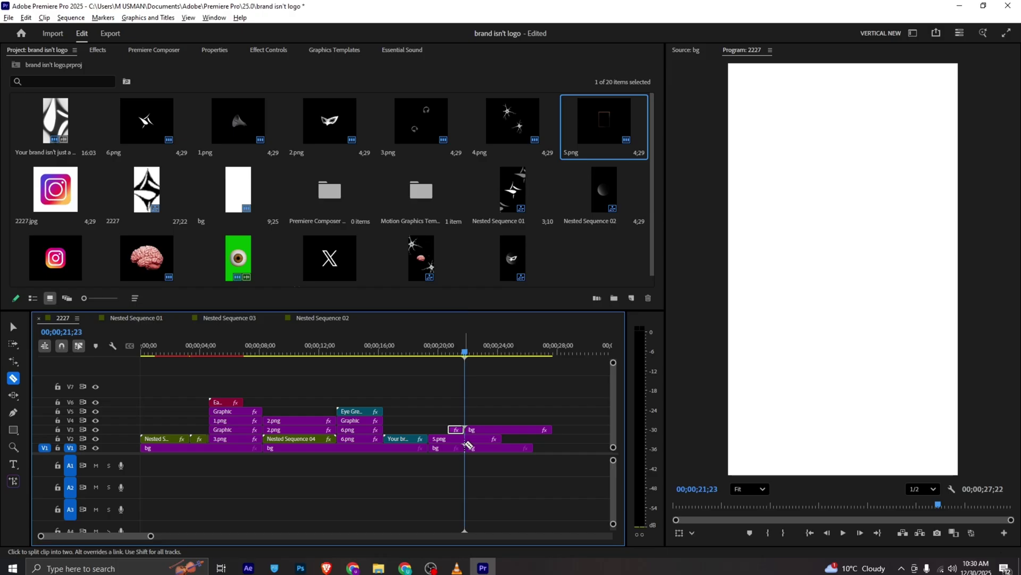
{"action": "key", "text": "v"}
{"action": "left_click_drag", "start_coordinate": [481, 418], "coordinate": [489, 439]}
{"action": "key", "text": "Delete"}
- Place s.png and s (1).png one after the other on V2, starting at 00;00;21;23
{"action": "scroll", "coordinate": [95, 186], "scroll_direction": "down", "scroll_amount": 1}
{"action": "mouse_move", "coordinate": [64, 178]}
{"action": "left_mouse_down"}
{"action": "mouse_move", "coordinate": [354, 300]}
{"action": "mouse_move", "coordinate": [181, 218]}
{"action": "mouse_move", "coordinate": [54, 185]}
{"action": "left_mouse_up"}
{"action": "left_click", "coordinate": [63, 253]}
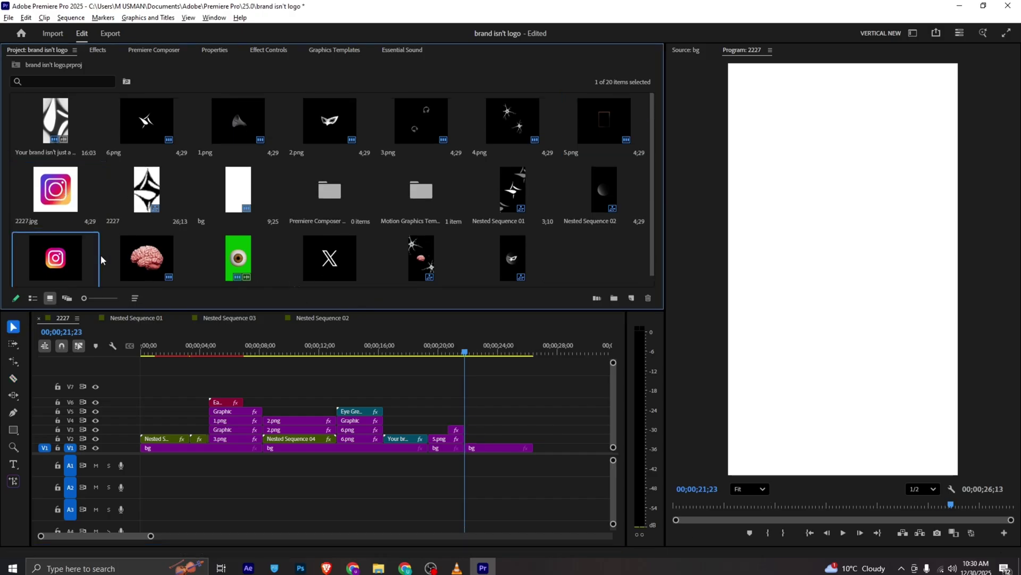
{"action": "left_click", "coordinate": [334, 255], "text": "ctrl"}
{"action": "left_click_drag", "start_coordinate": [334, 256], "coordinate": [542, 429]}
- Move the Instagram logo of s.png to the upper right corner of the vertical frame
{"action": "left_click", "coordinate": [511, 440]}
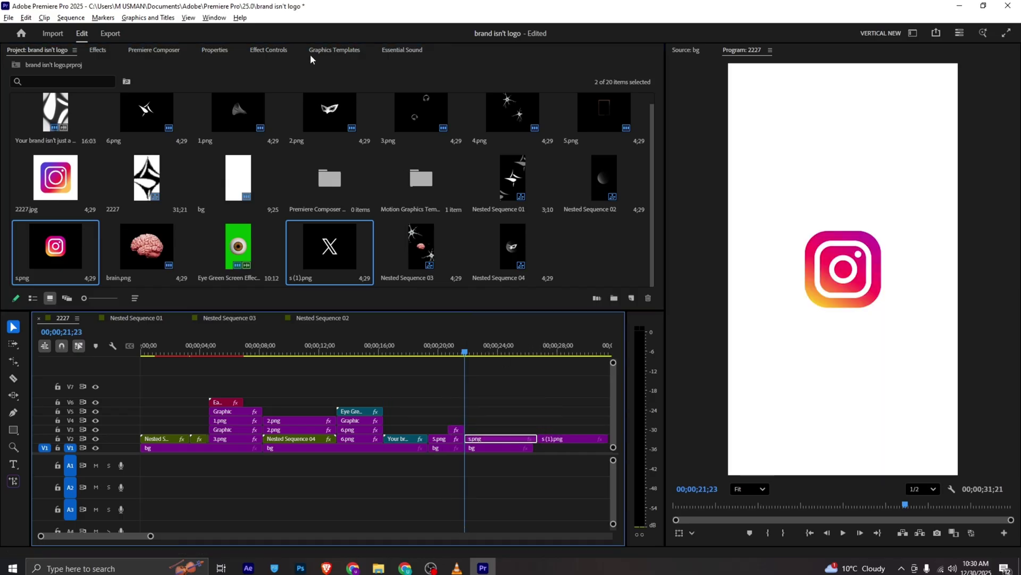
{"action": "left_click", "coordinate": [854, 252]}
{"action": "left_click_drag", "start_coordinate": [843, 284], "coordinate": [883, 114]}
- Apply Basic 3D to s.png with Swivel 9.0°, Tilt 17.0° and Distance to Image -13.0
{"action": "left_click", "coordinate": [97, 49]}
{"action": "left_click", "coordinate": [32, 67]}
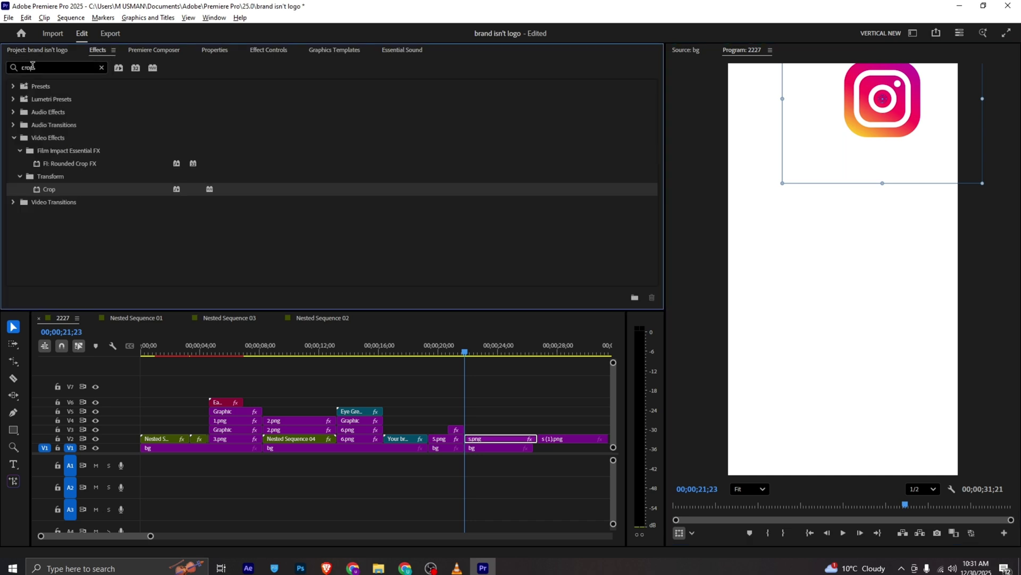
{"action": "type", "text": "bas"}
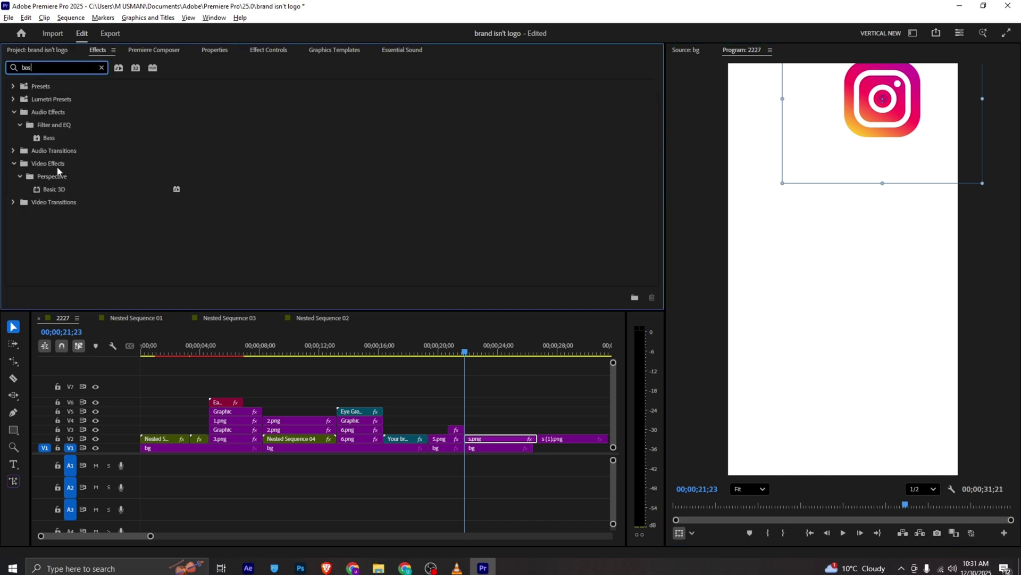
{"action": "left_click_drag", "start_coordinate": [55, 190], "coordinate": [506, 457]}
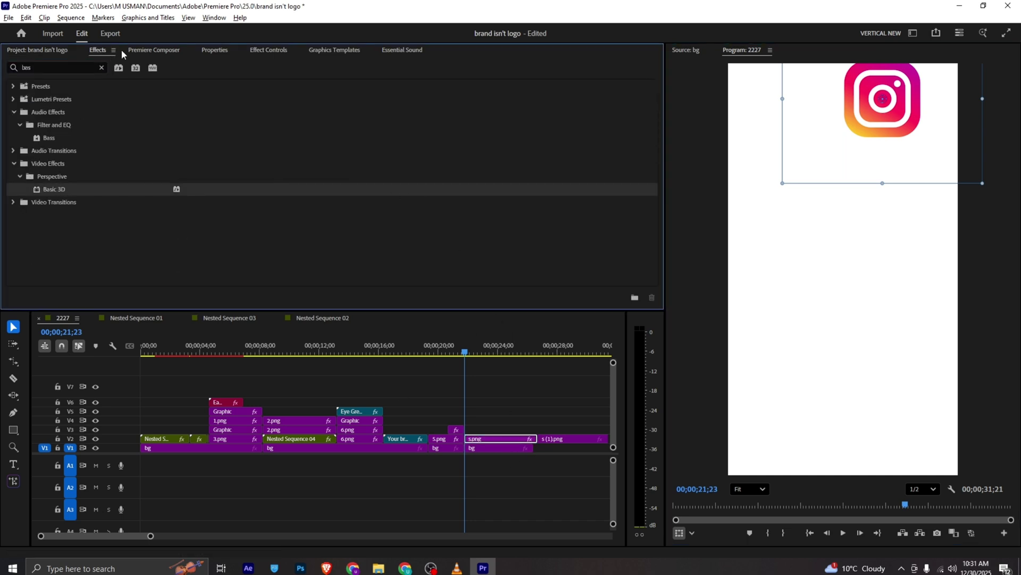
{"action": "left_click", "coordinate": [266, 52]}
{"action": "scroll", "coordinate": [276, 194], "scroll_direction": "down", "scroll_amount": 4}
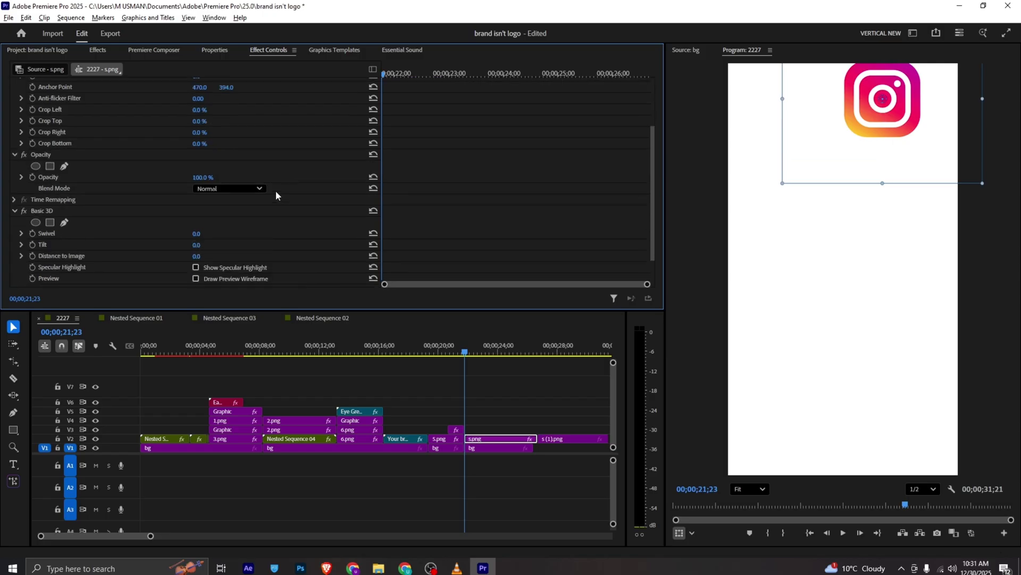
{"action": "left_click_drag", "start_coordinate": [196, 201], "coordinate": [190, 223]}
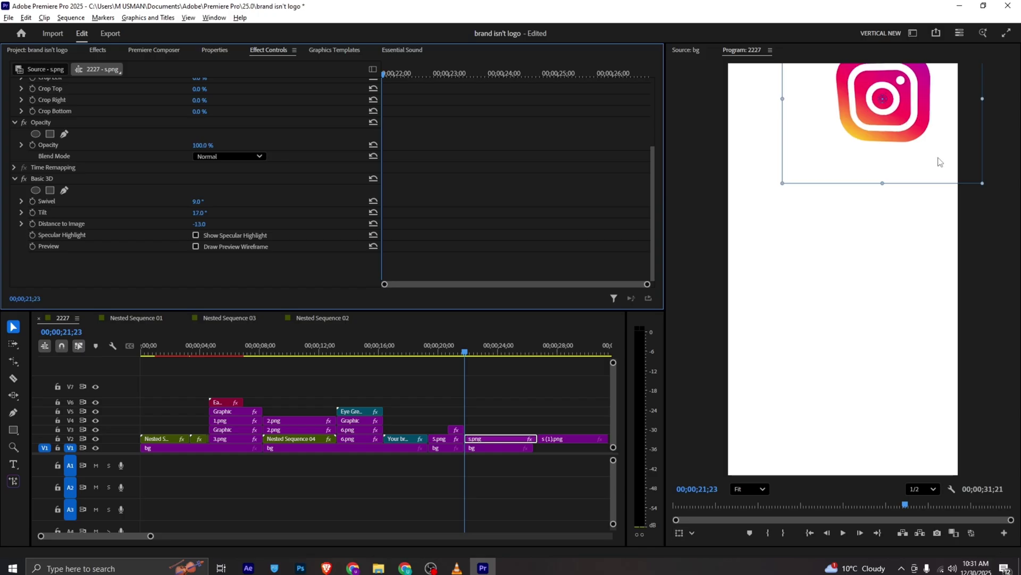
- Reposition the Instagram logo to 995.0, 145.0, partly outside the frame, and compare it with the reference video
{"action": "left_click", "coordinate": [893, 111]}
{"action": "left_click_drag", "start_coordinate": [917, 152], "coordinate": [959, 154]}
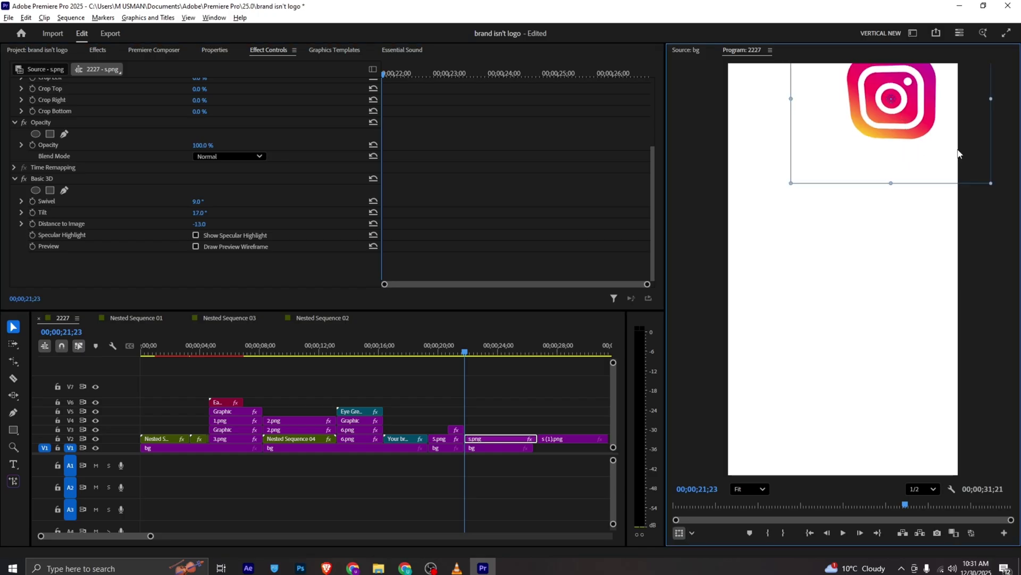
{"action": "left_click_drag", "start_coordinate": [909, 128], "coordinate": [870, 132]}
{"action": "key", "text": "alt+Tab"}
{"action": "key", "text": "alt+Tab"}
{"action": "key", "text": "alt+Tab"}
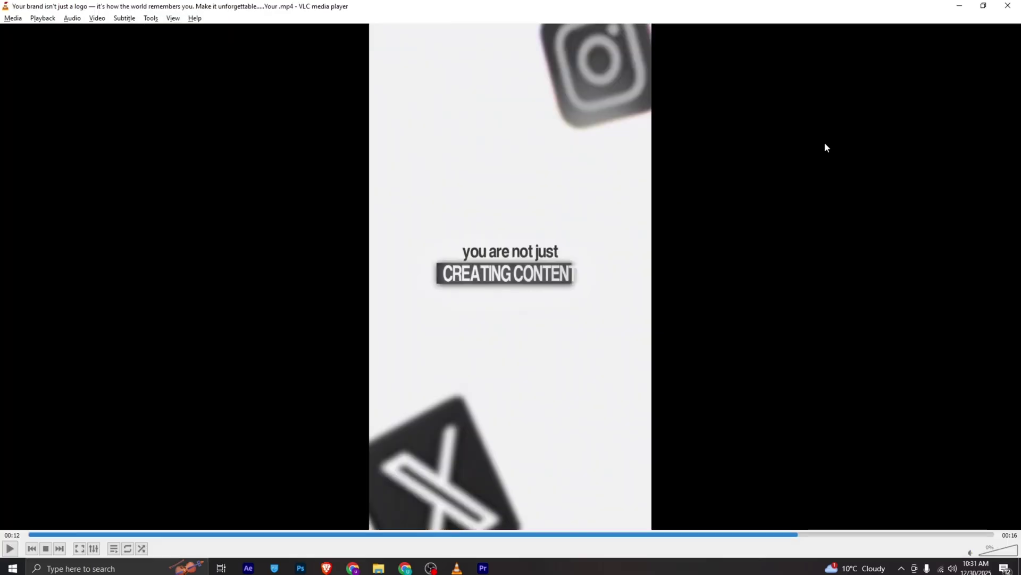
{"action": "key", "text": "alt+Tab"}
- Apply the Black & White effect to the s.png clip
{"action": "left_click", "coordinate": [97, 50]}
{"action": "left_click", "coordinate": [69, 66]}
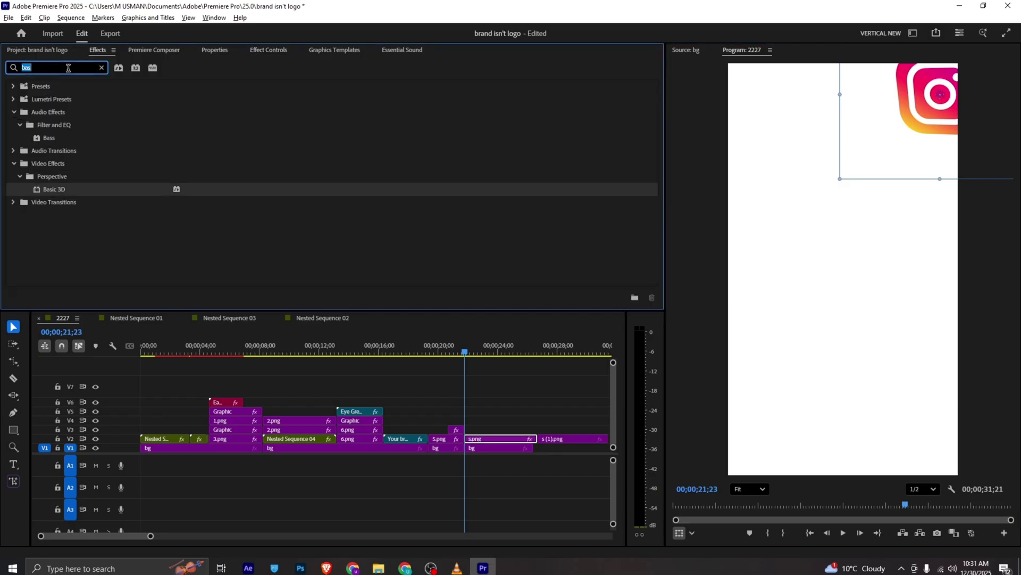
{"action": "type", "text": "blac"}
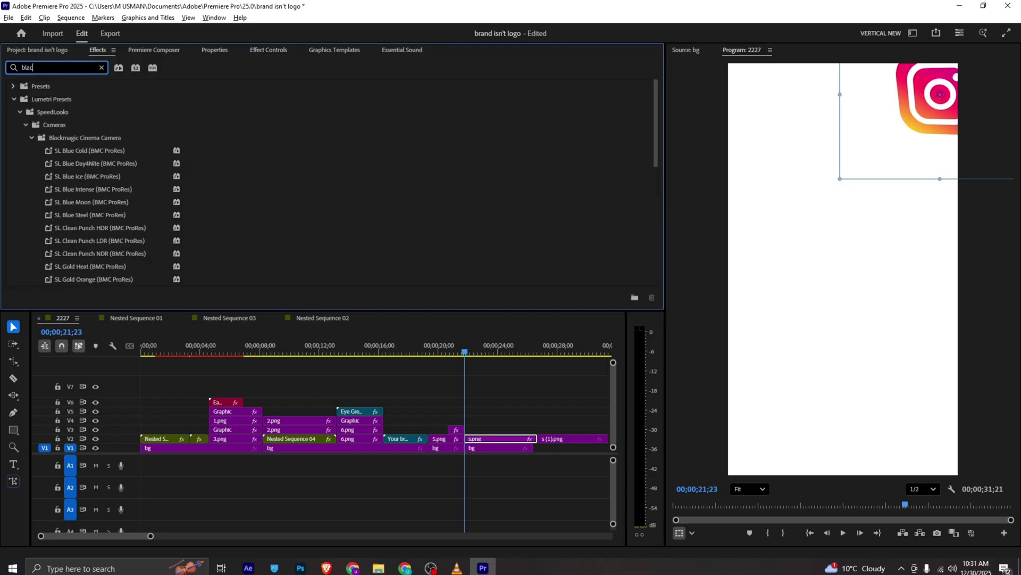
{"action": "type", "text": "k"}
{"action": "scroll", "coordinate": [99, 171], "scroll_direction": "down", "scroll_amount": 5}
{"action": "left_click_drag", "start_coordinate": [74, 242], "coordinate": [495, 432]}
- Stack s (1).png on V3 at 00;00;21;23 and place its X logo at 125.0, 1767.5 in the lower left corner of the frame
{"action": "left_click", "coordinate": [820, 261]}
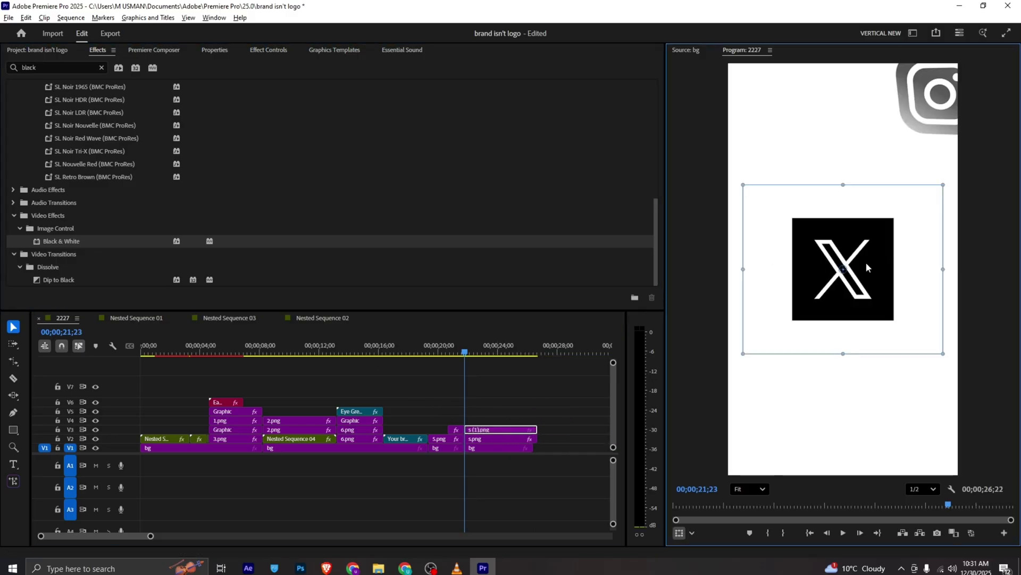
{"action": "left_click_drag", "start_coordinate": [814, 344], "coordinate": [725, 516]}
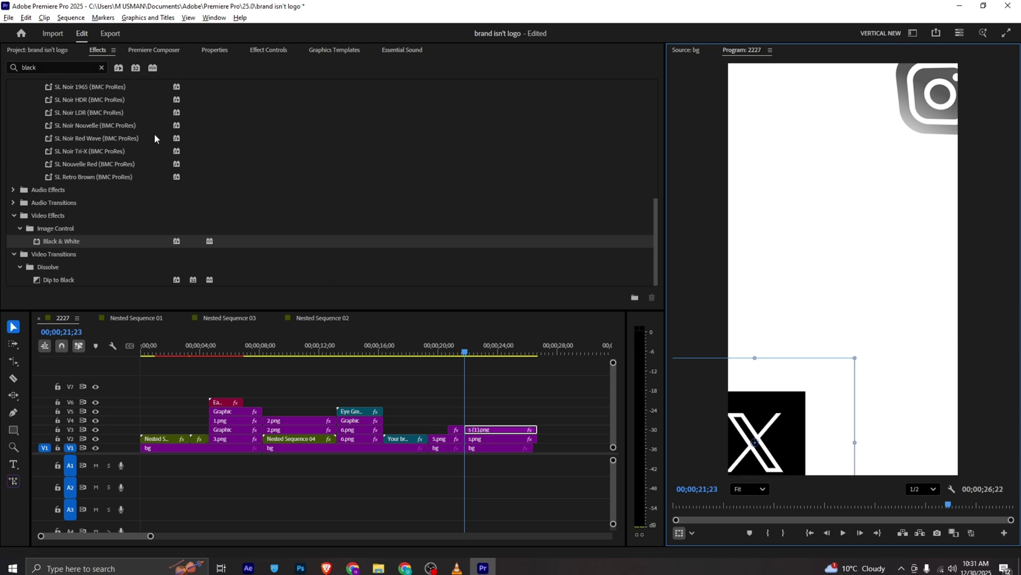
- Apply Basic 3D to s (1).png with Swivel -23.0° and Tilt 12.0°, following the reference video
{"action": "double_click", "coordinate": [58, 67]}
{"action": "type", "text": "bas"}
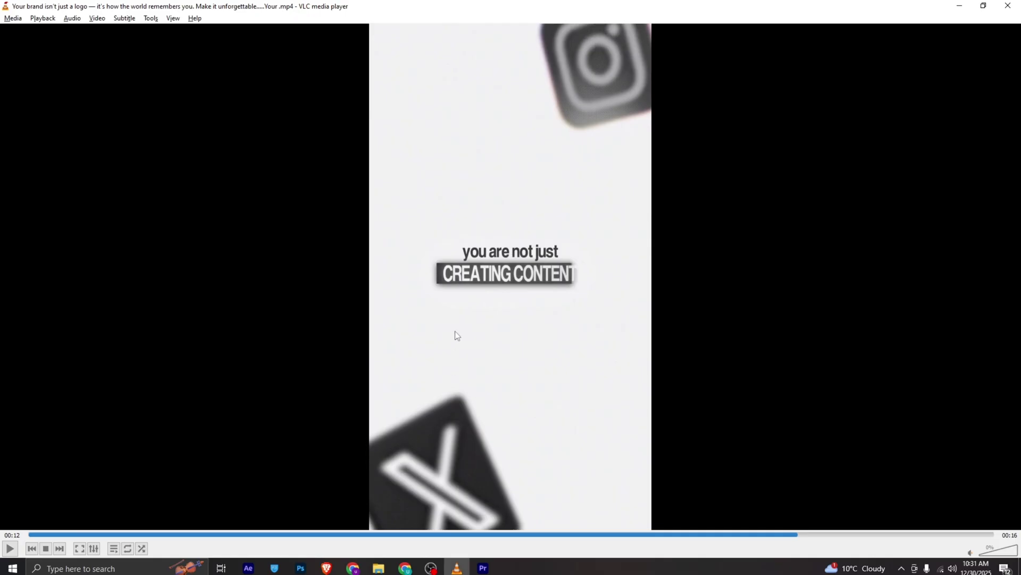
{"action": "key", "text": "alt+Tab"}
{"action": "left_click", "coordinate": [250, 51]}
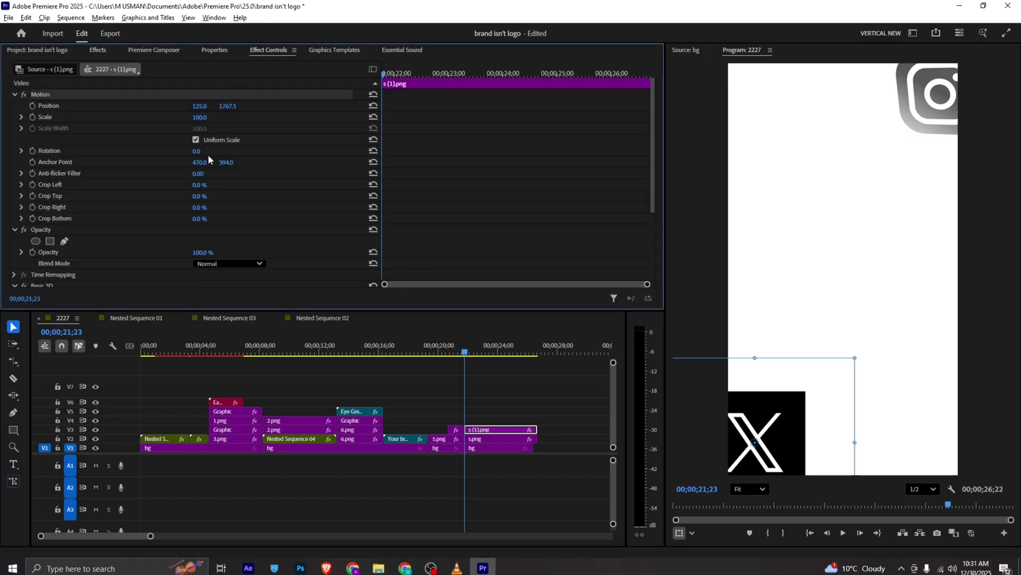
{"action": "scroll", "coordinate": [258, 173], "scroll_direction": "down", "scroll_amount": 5}
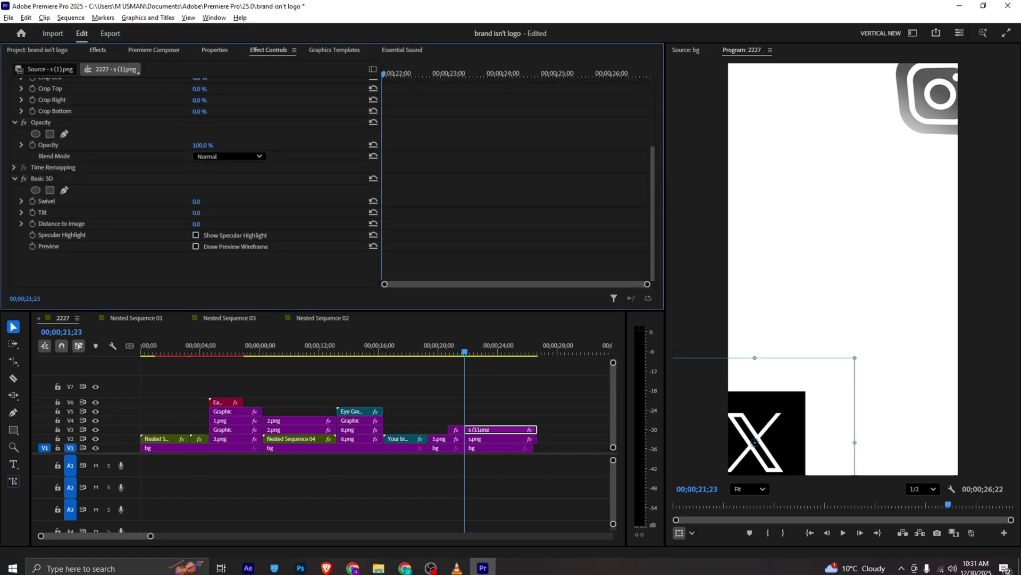
{"action": "mouse_move", "coordinate": [196, 202]}
{"action": "left_mouse_down"}
{"action": "mouse_move", "coordinate": [187, 202]}
{"action": "mouse_move", "coordinate": [205, 213]}
{"action": "left_mouse_up"}
- Apply the Black & White effect to s (1).png on V3 and save the project
{"action": "left_click", "coordinate": [507, 408]}
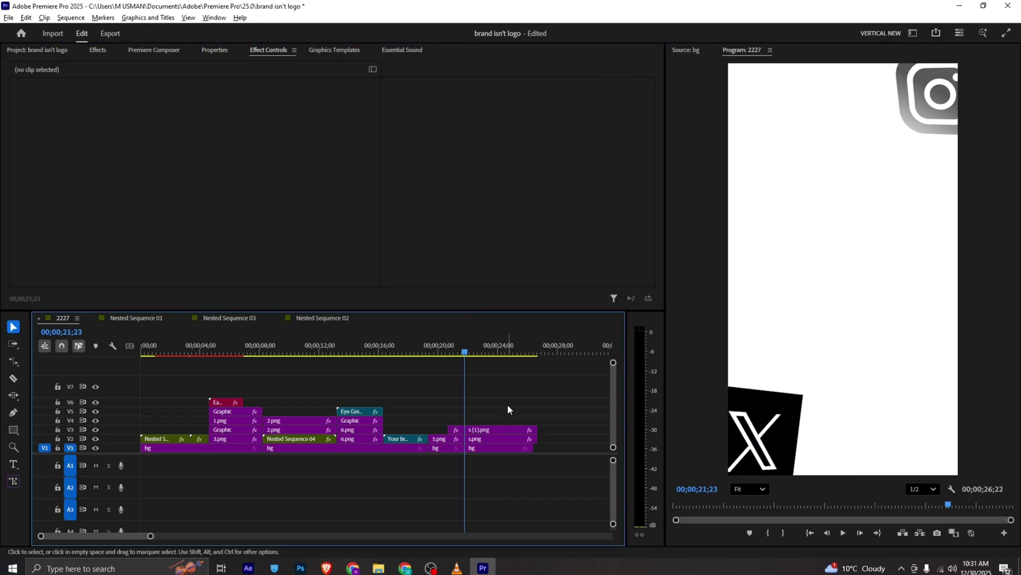
{"action": "left_click", "coordinate": [497, 432]}
{"action": "left_click", "coordinate": [98, 49]}
{"action": "left_click", "coordinate": [55, 67]}
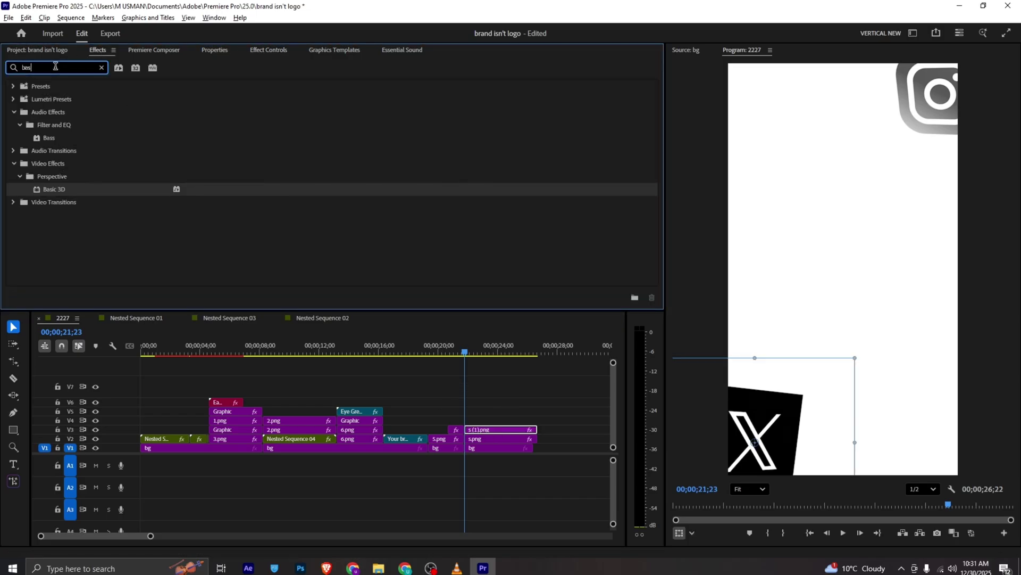
{"action": "type", "text": "blac"}
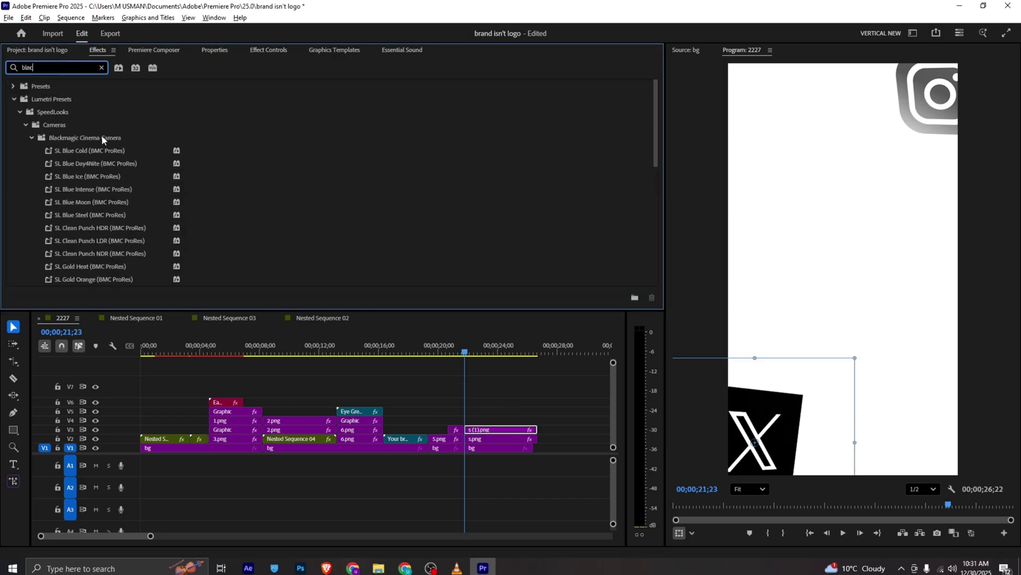
{"action": "scroll", "coordinate": [102, 160], "scroll_direction": "down", "scroll_amount": 10}
{"action": "left_click_drag", "start_coordinate": [68, 241], "coordinate": [520, 429]}
{"action": "left_click", "coordinate": [522, 405]}
{"action": "key", "text": "ctrl+s"}
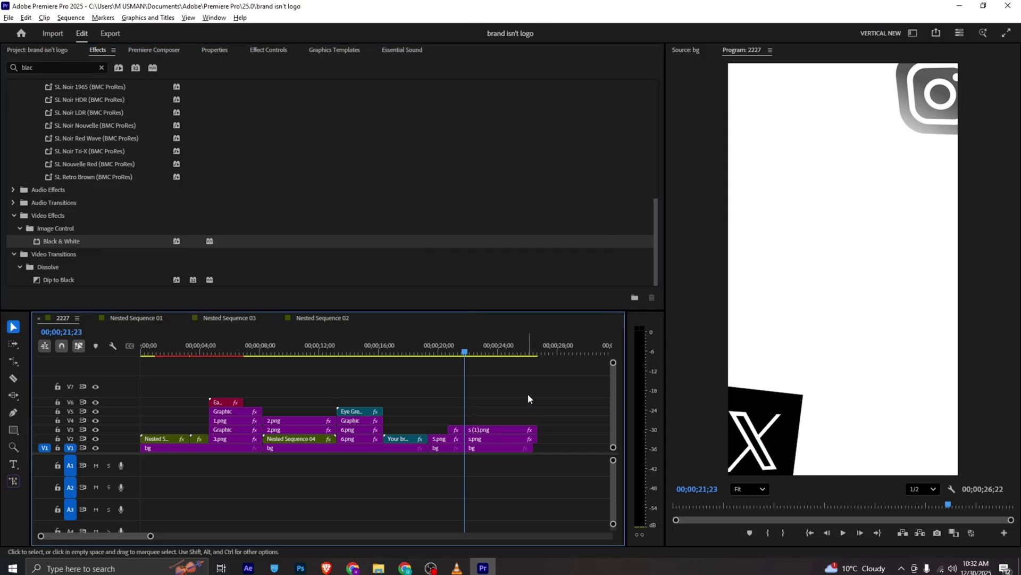
- Check the blurred logos in the reference video and apply Gaussian Blur to s (1).png
{"action": "key", "text": "alt+Tab"}
{"action": "key", "text": "alt+Tab"}
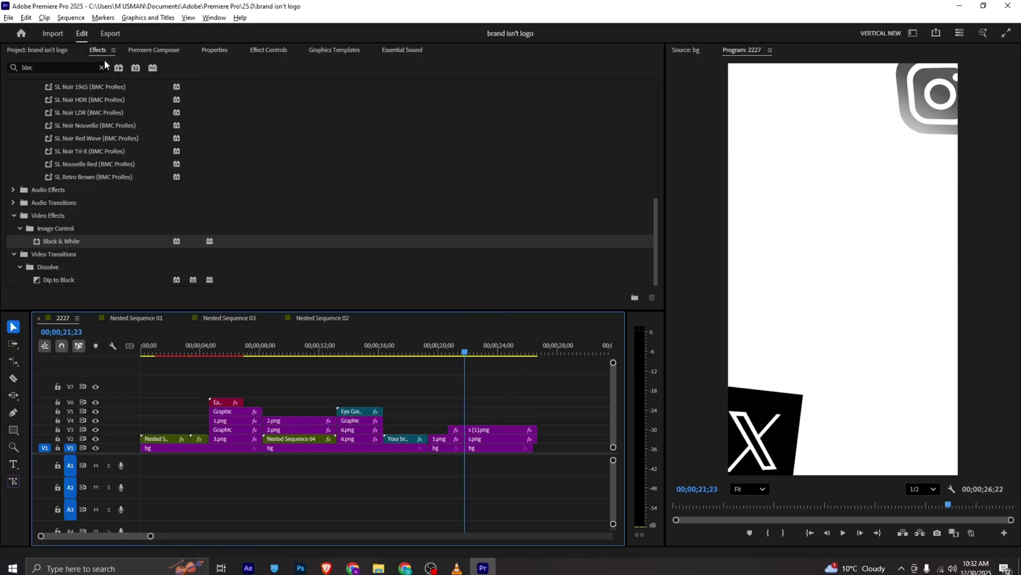
{"action": "double_click", "coordinate": [84, 66]}
{"action": "type", "text": "blu"}
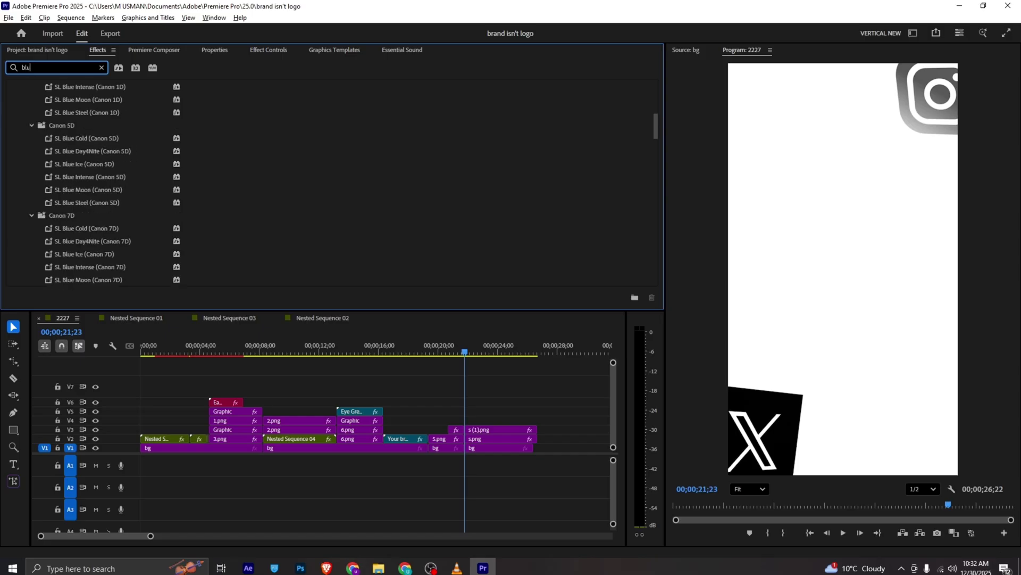
{"action": "type", "text": "e"}
{"action": "key", "text": "BackSpace"}
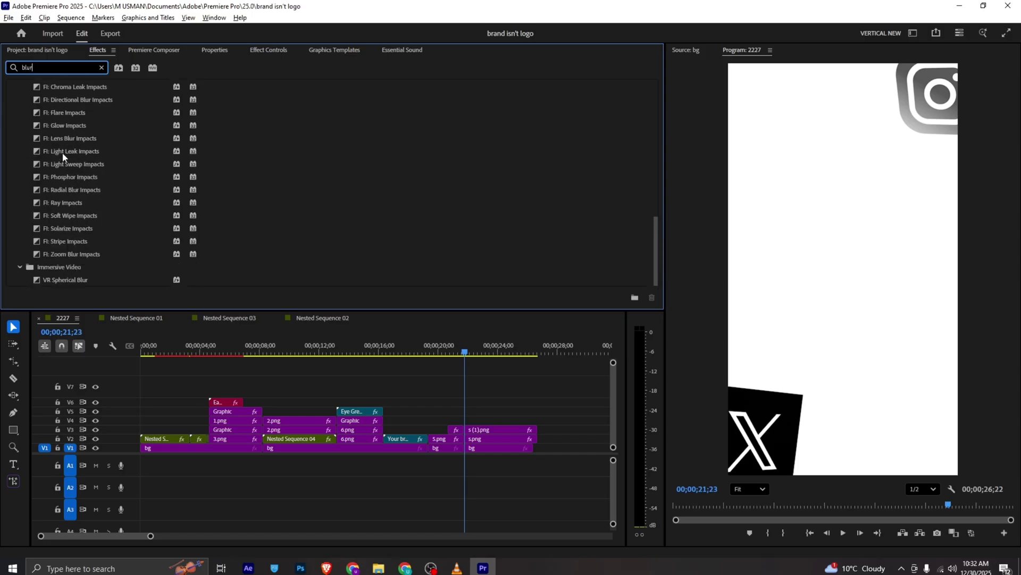
{"action": "type", "text": "r"}
{"action": "scroll", "coordinate": [106, 197], "scroll_direction": "up", "scroll_amount": 10}
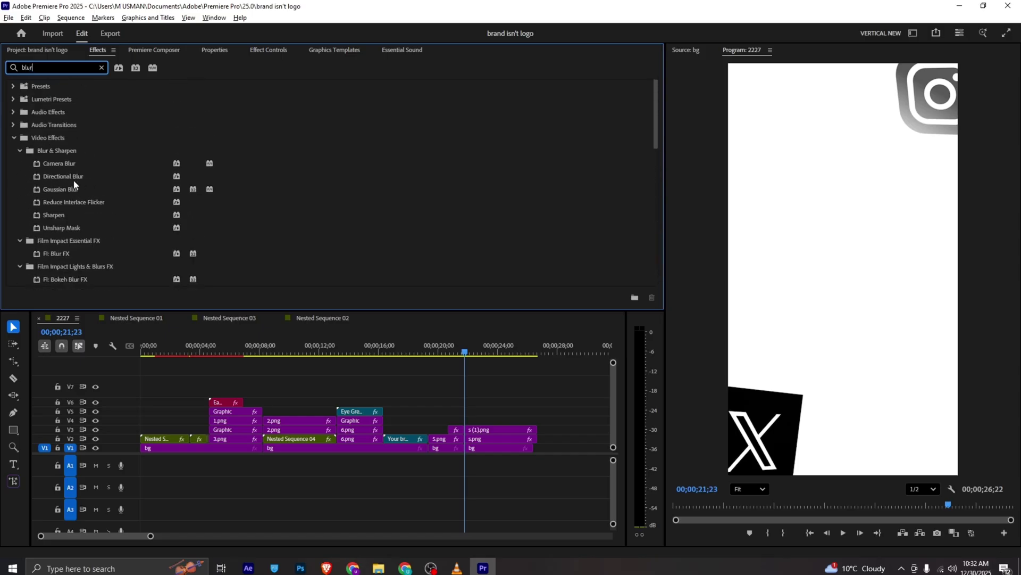
{"action": "left_click_drag", "start_coordinate": [69, 189], "coordinate": [476, 430]}
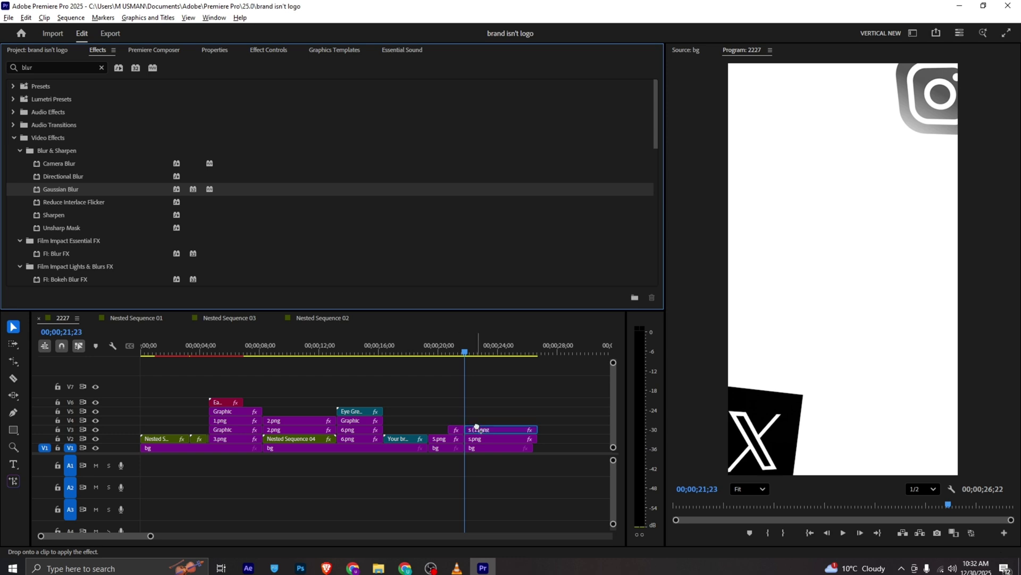
- Set the Gaussian Blur Blurriness of s (1).png to 20
{"action": "left_click", "coordinate": [280, 49]}
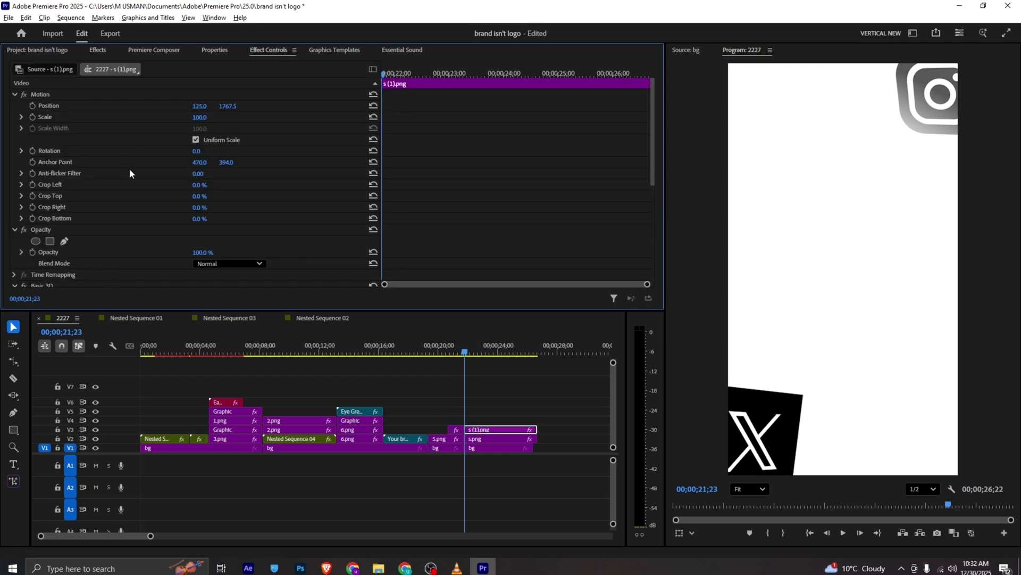
{"action": "scroll", "coordinate": [130, 163], "scroll_direction": "down", "scroll_amount": 8}
{"action": "type", "text": "2"}
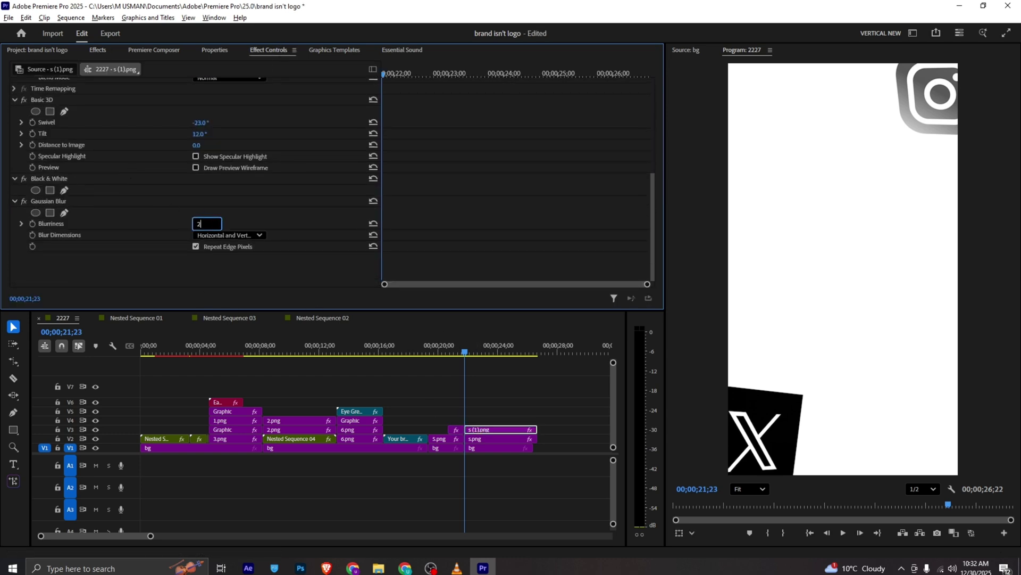
{"action": "type", "text": "0"}
{"action": "key", "text": "Return"}
- Copy the Gaussian Blur from s (1).png to s.png and save the project
{"action": "left_click", "coordinate": [66, 203]}
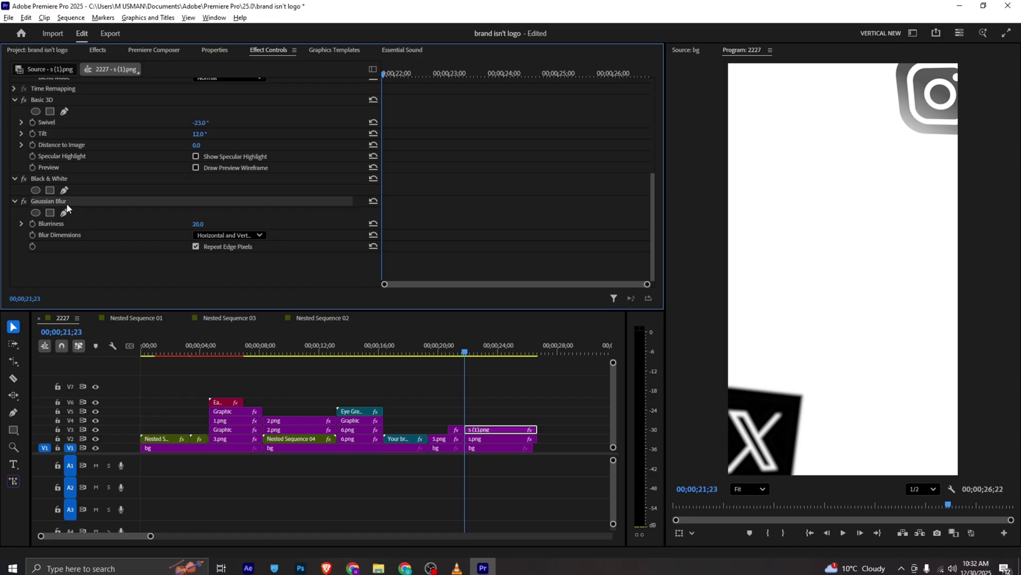
{"action": "left_click", "coordinate": [474, 439]}
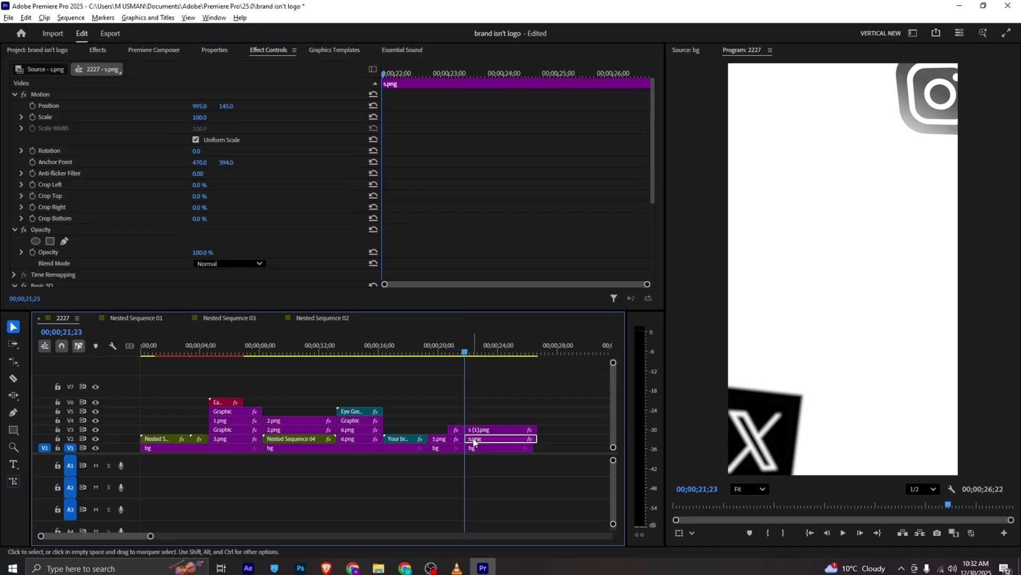
{"action": "left_click", "coordinate": [519, 411]}
{"action": "key", "text": "ctrl+s"}
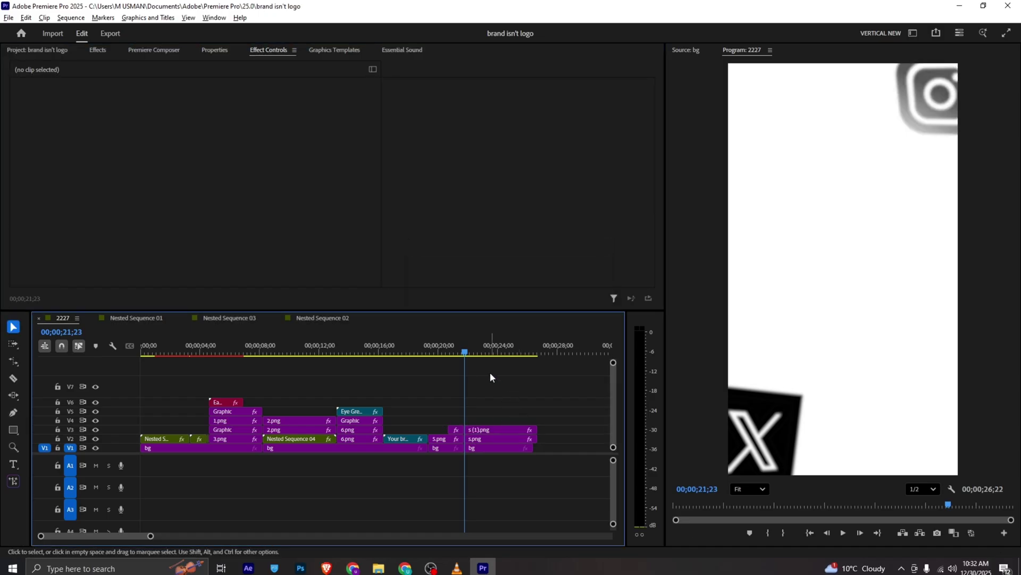